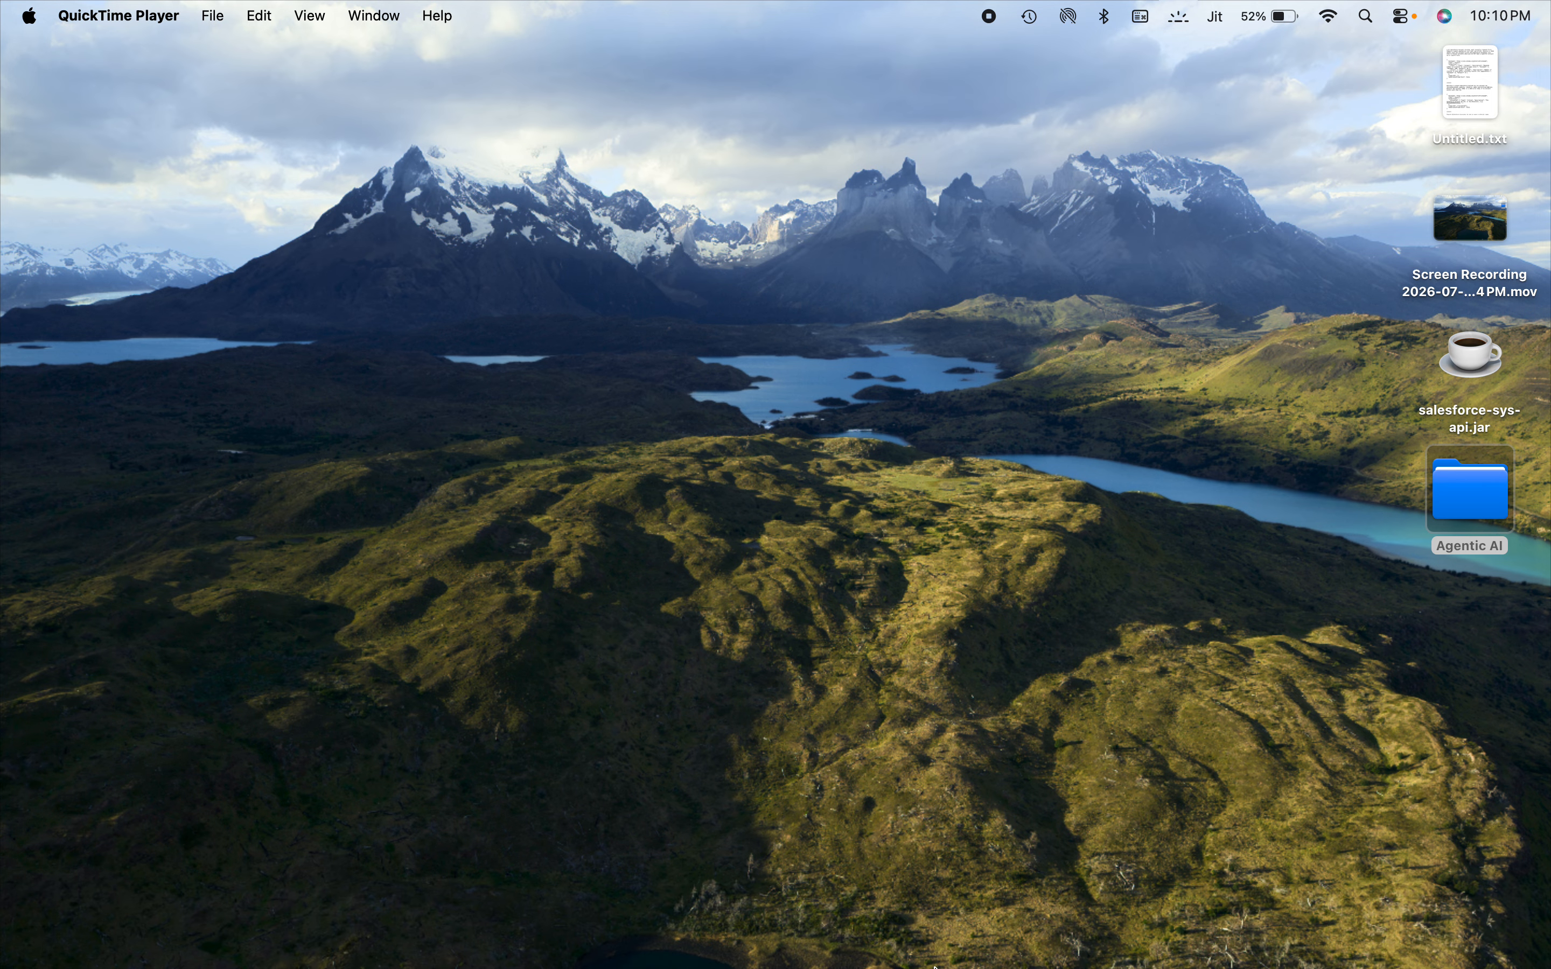
- Switch to Chrome, enlarge the Runtime Manager window, and open the sandbox private space from the CloudHub 2.0 private spaces list
{"action": "mouse_move", "coordinate": [936, 966]}
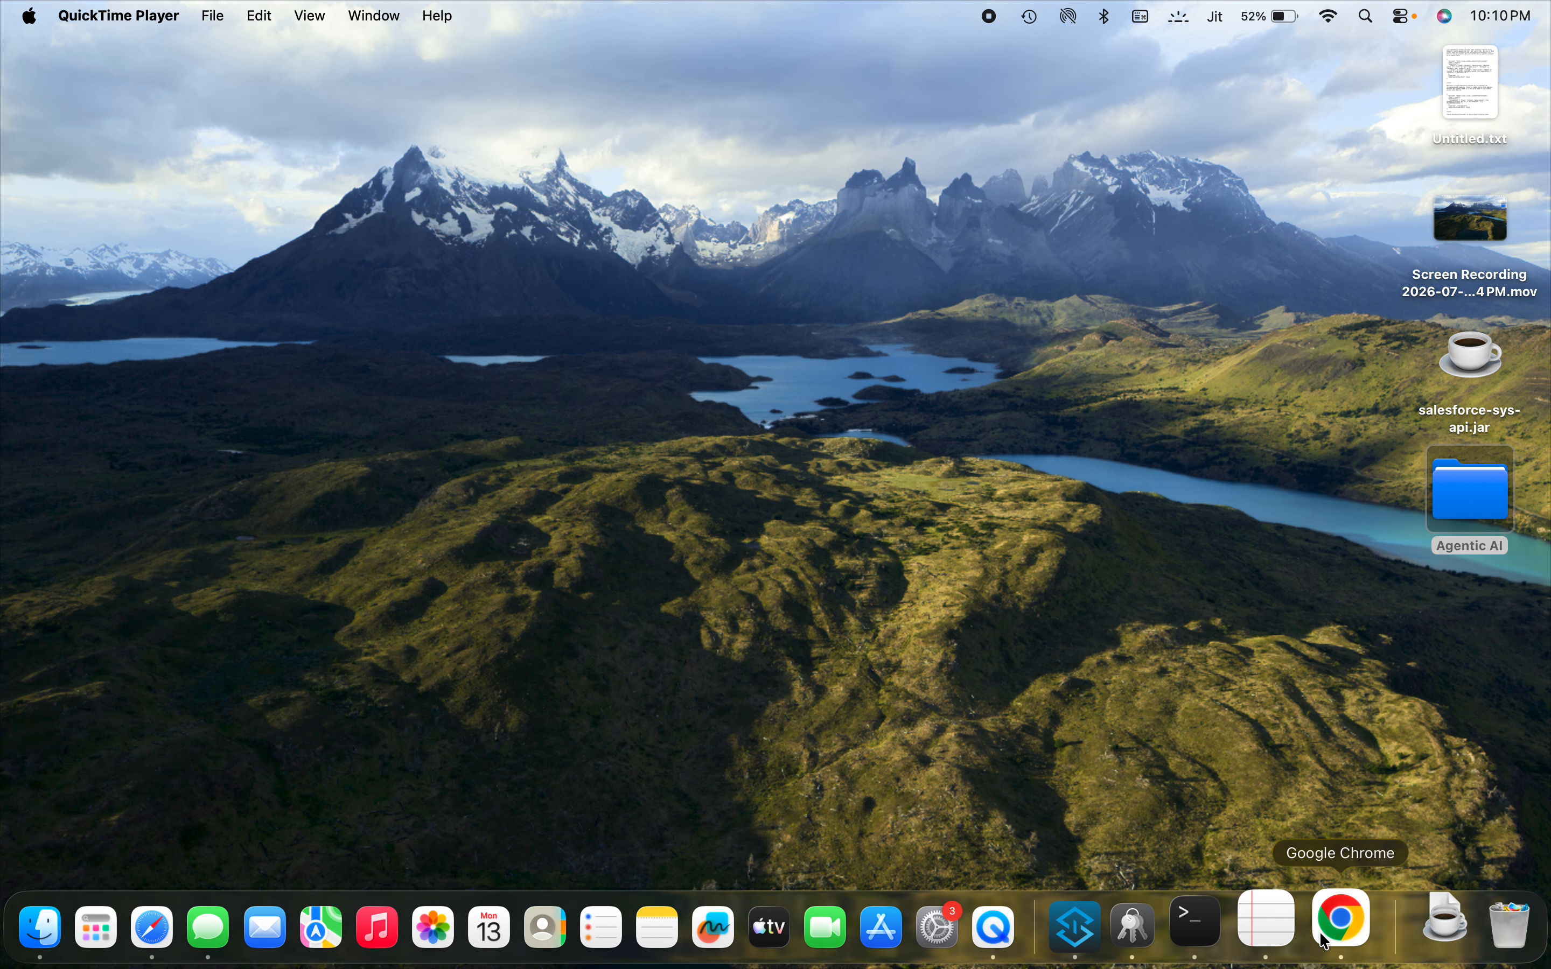
{"action": "left_click", "coordinate": [1326, 940]}
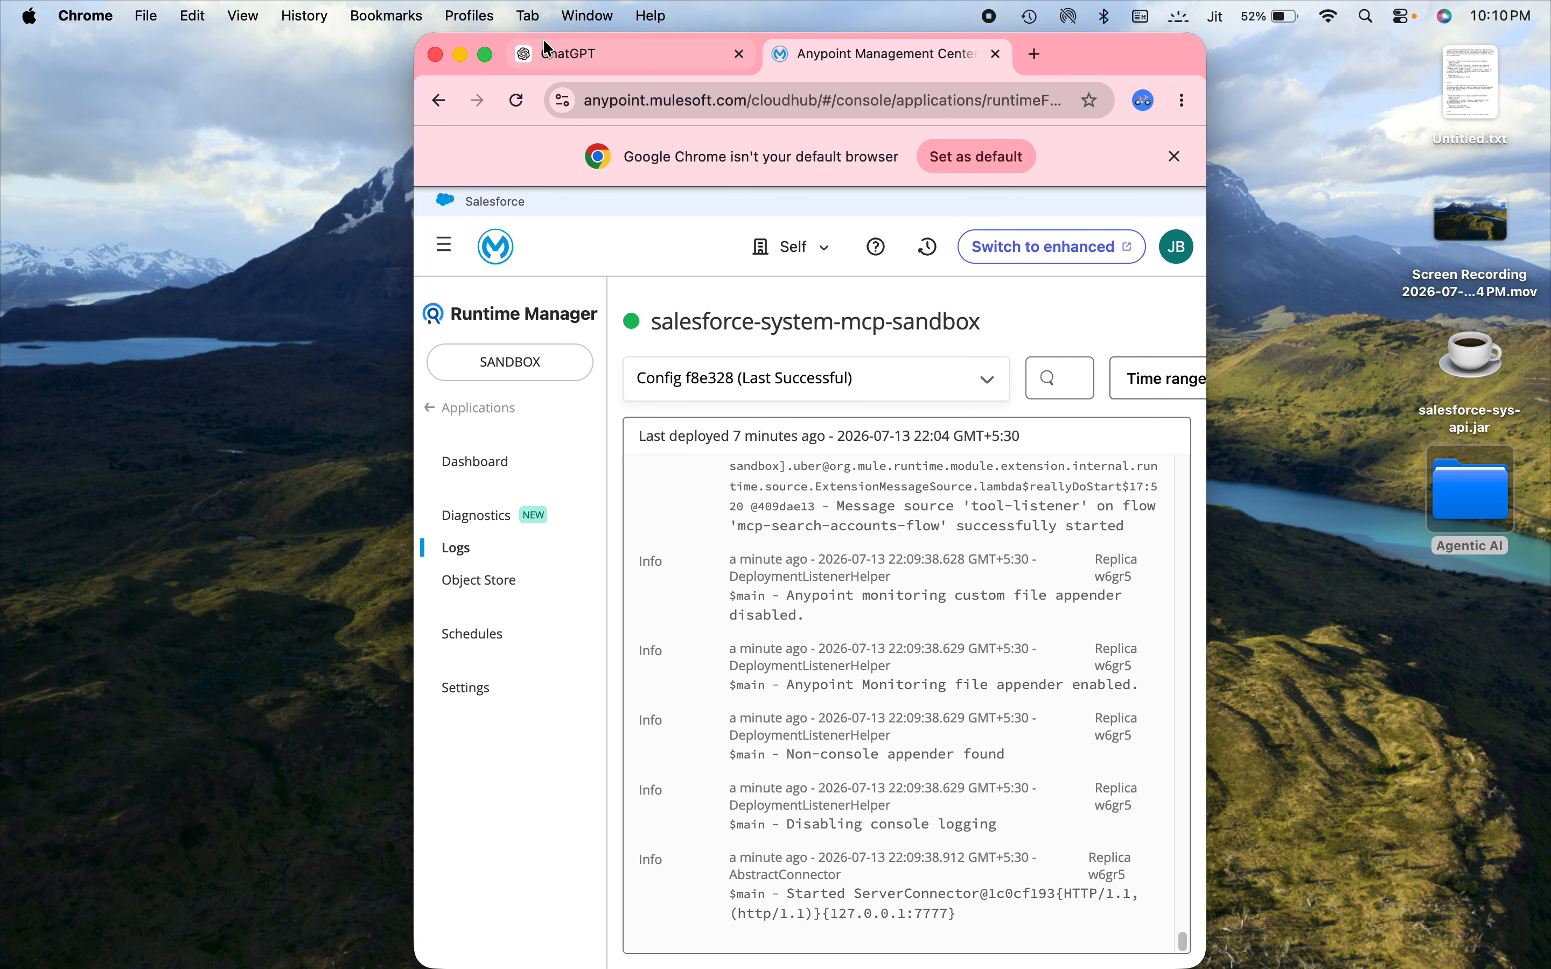
{"action": "left_click", "coordinate": [484, 57]}
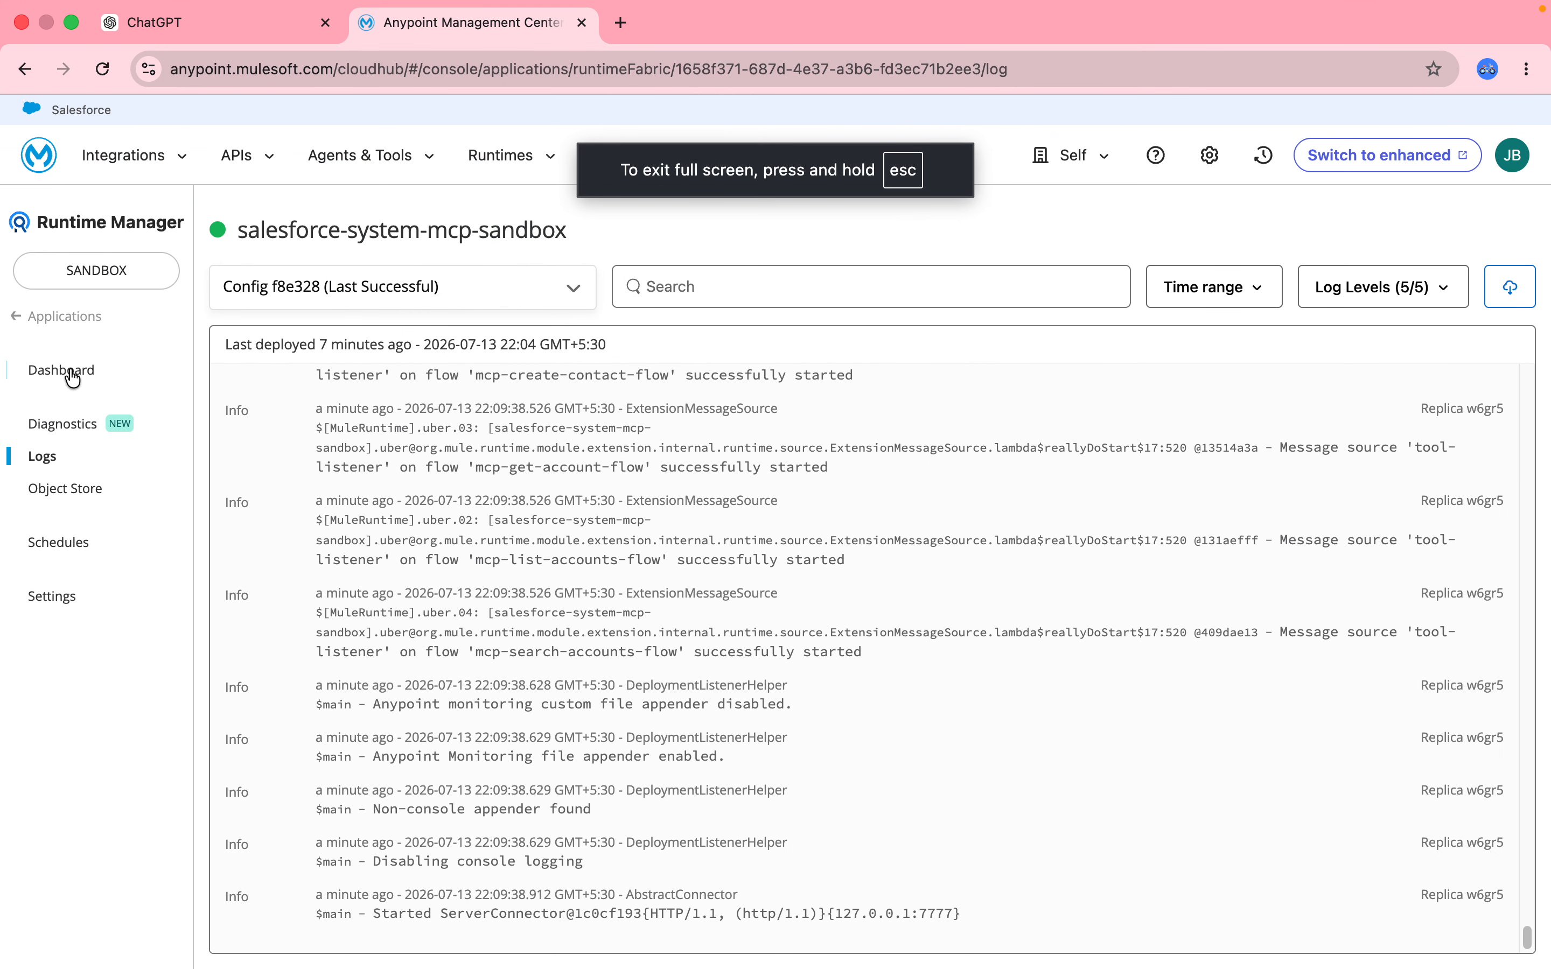
{"action": "left_click", "coordinate": [75, 317]}
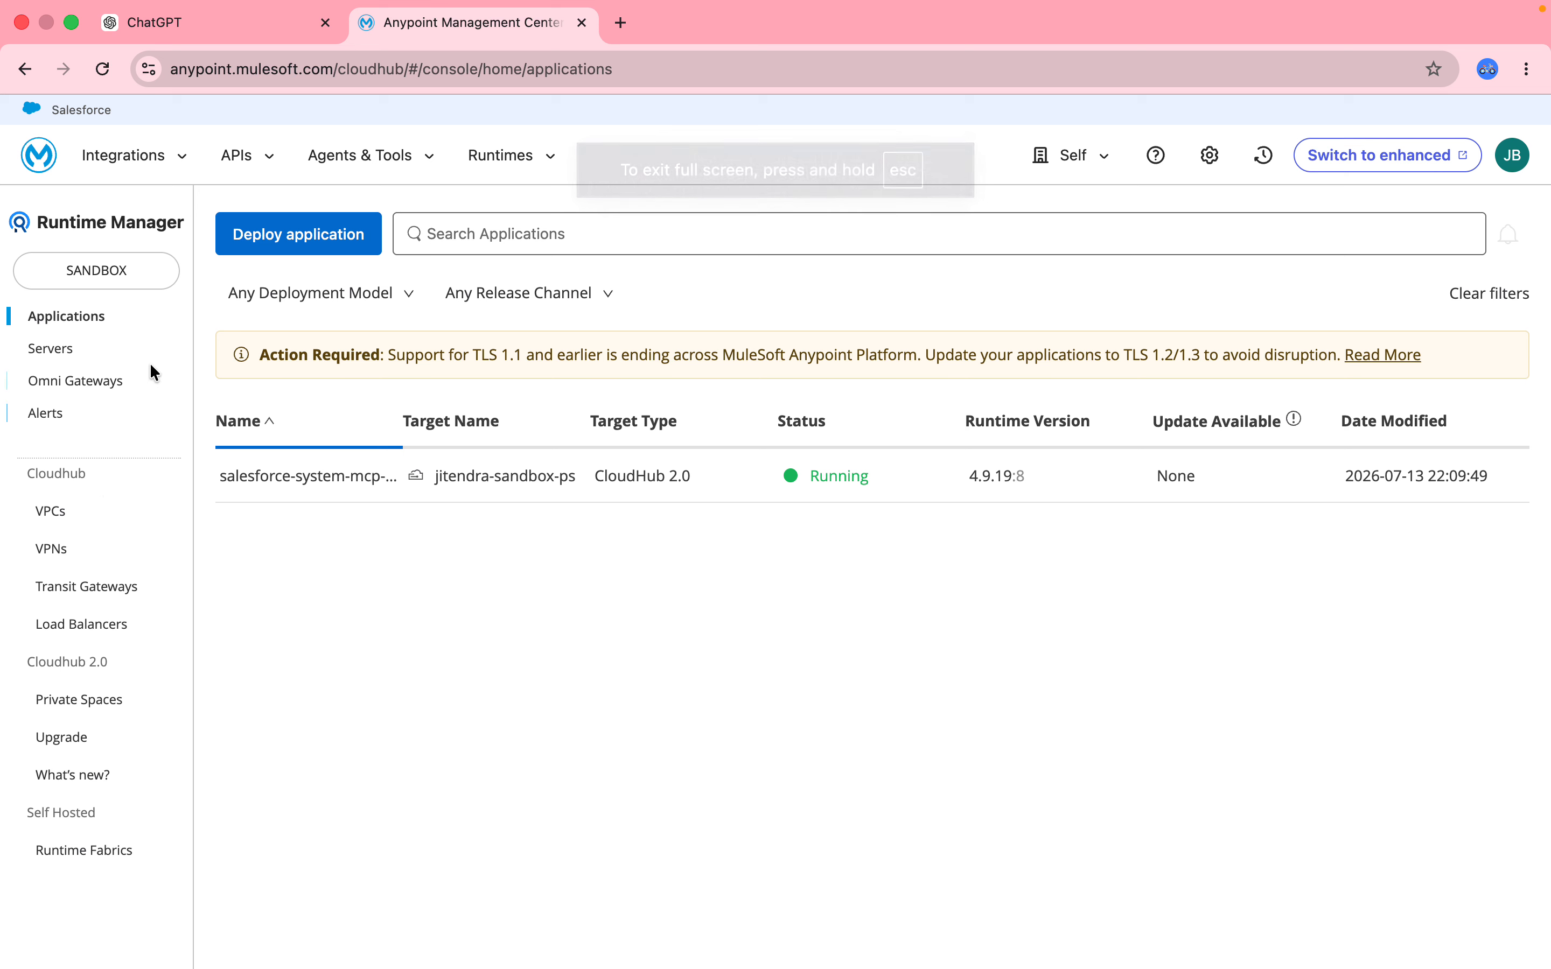
{"action": "left_click", "coordinate": [56, 703]}
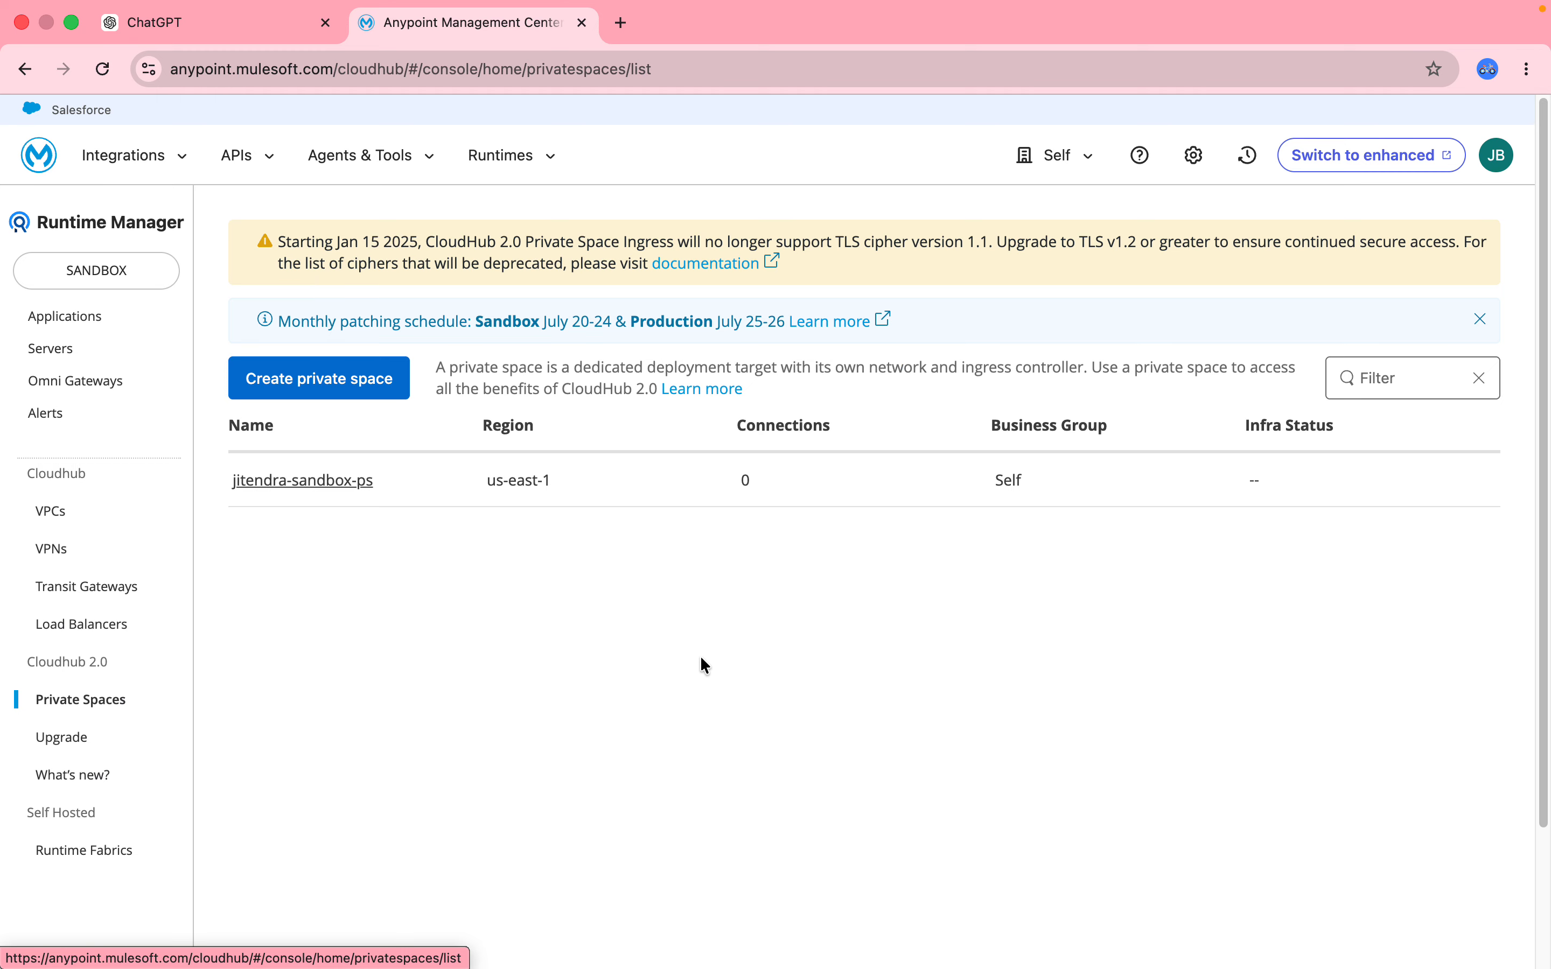
{"action": "left_click", "coordinate": [341, 479]}
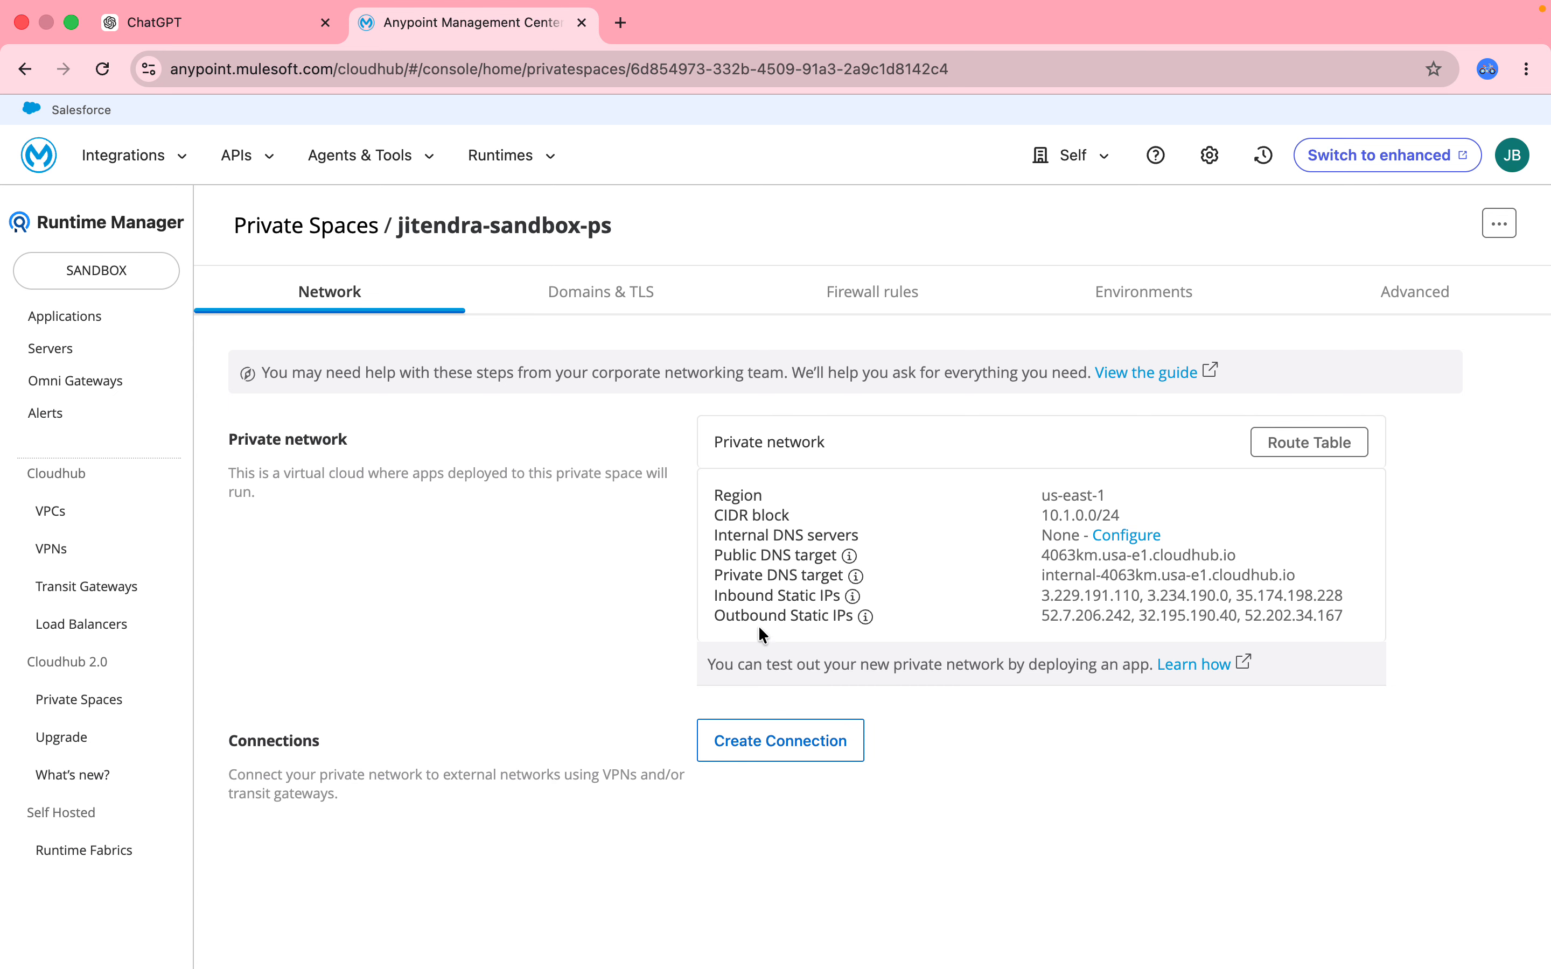
- Examine the private space's public and private DNS targets and outbound static IPs, and return to the applications list
{"action": "mouse_move", "coordinate": [876, 542]}
{"action": "left_click_drag", "start_coordinate": [1248, 564], "coordinate": [1024, 554]}
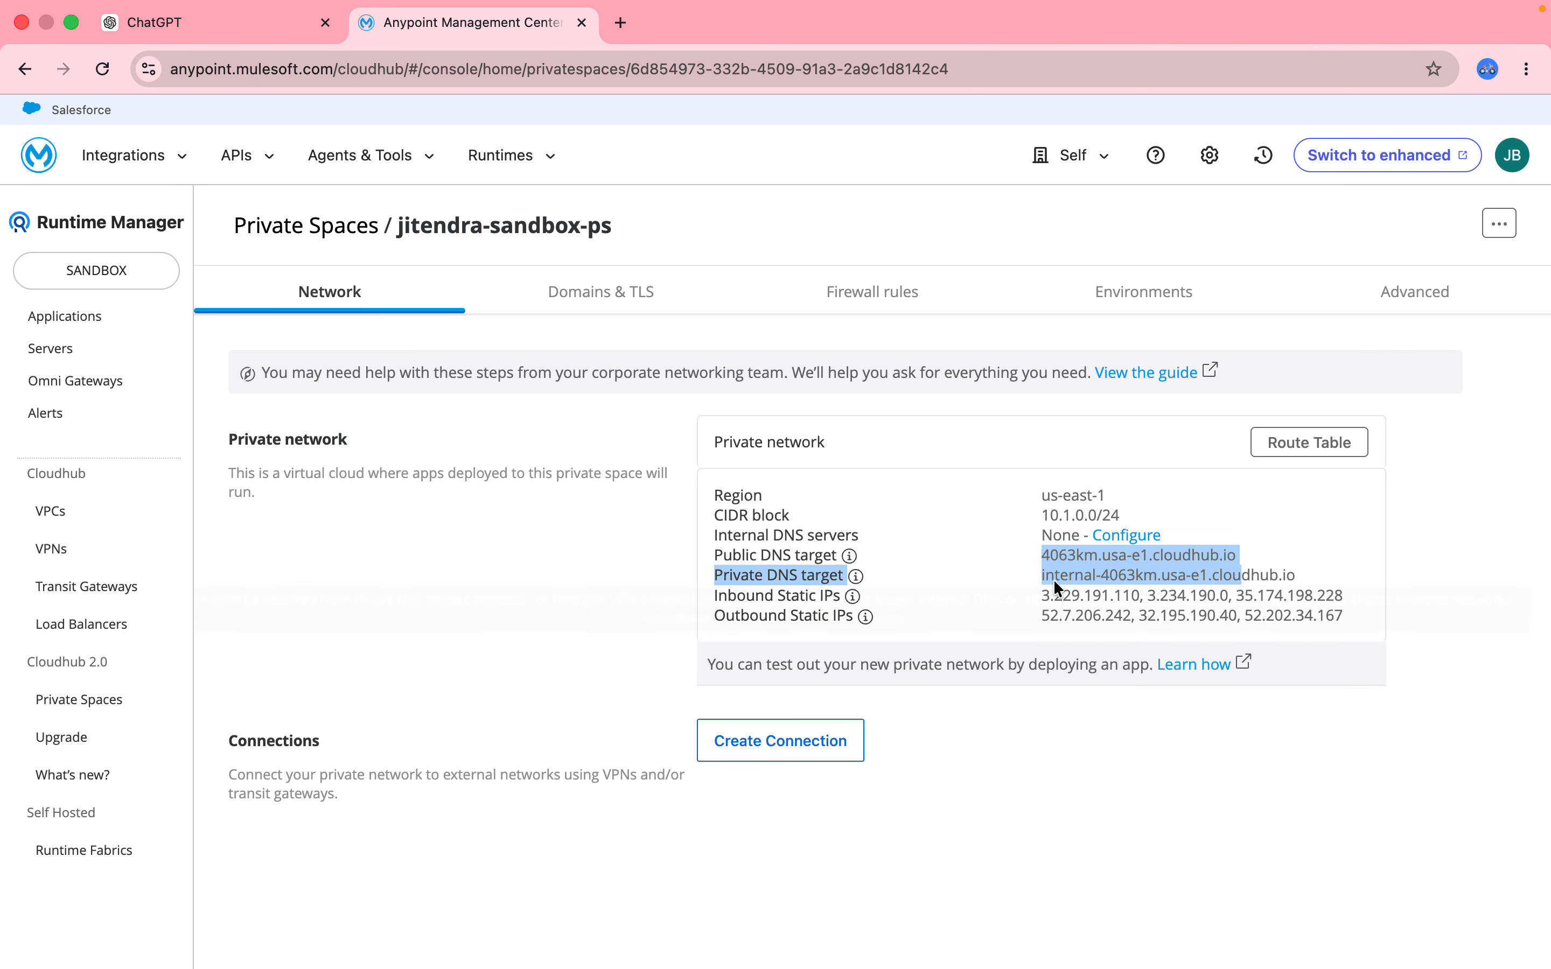
{"action": "left_click_drag", "start_coordinate": [1336, 575], "coordinate": [1038, 571]}
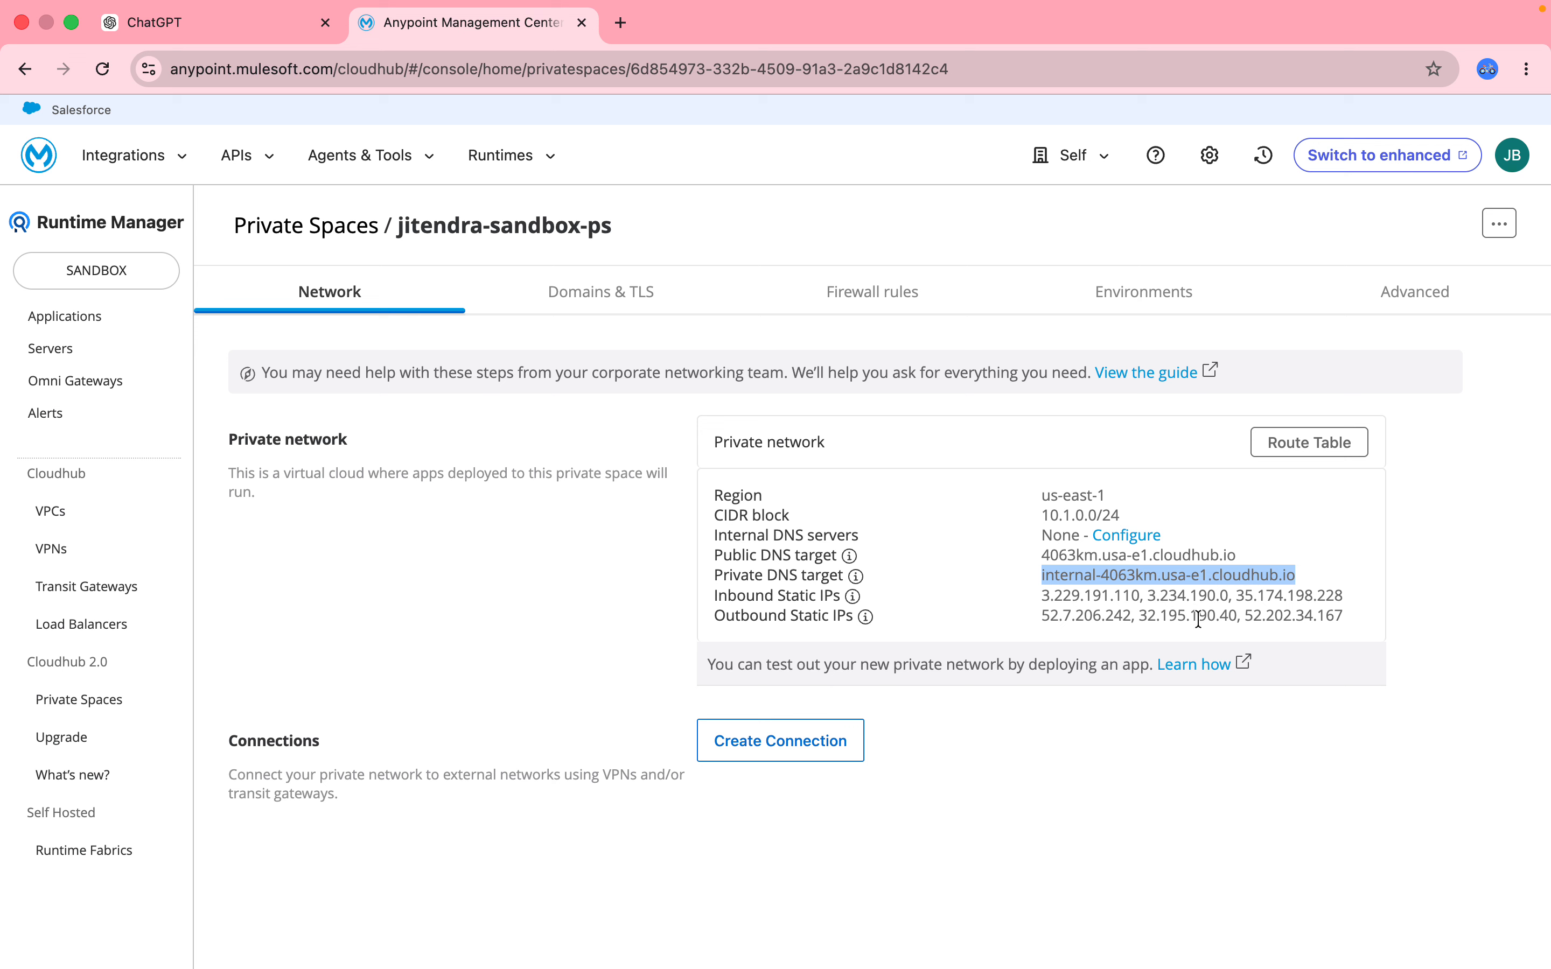
{"action": "left_click_drag", "start_coordinate": [1029, 615], "coordinate": [1344, 630]}
{"action": "left_click", "coordinate": [1344, 626]}
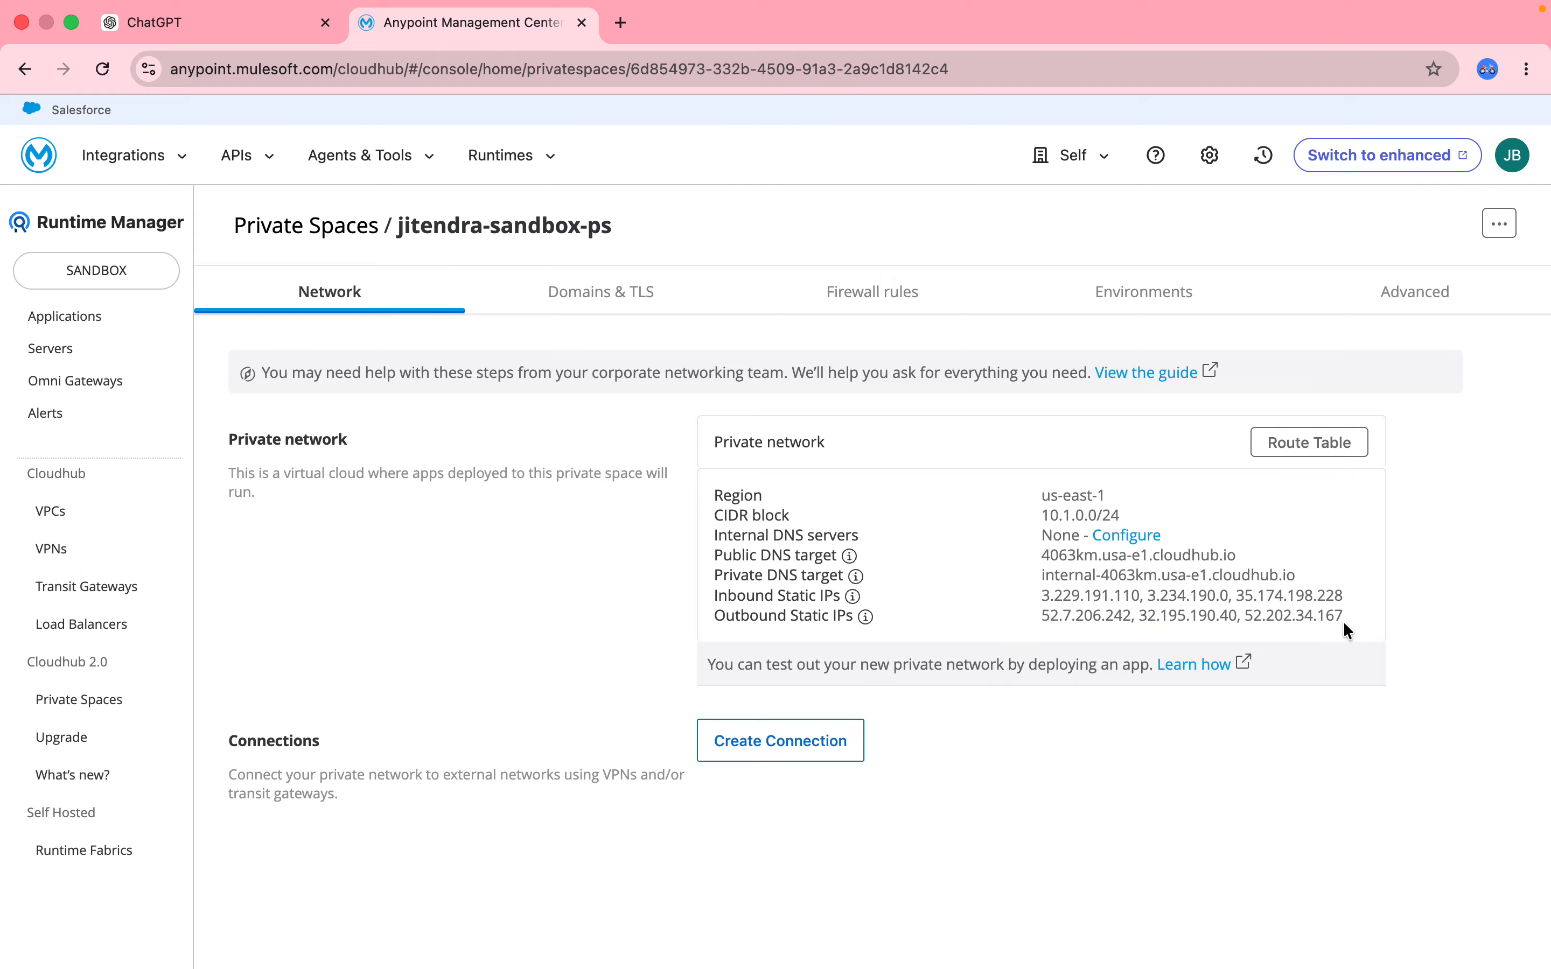
{"action": "left_click_drag", "start_coordinate": [1051, 615], "coordinate": [1486, 619]}
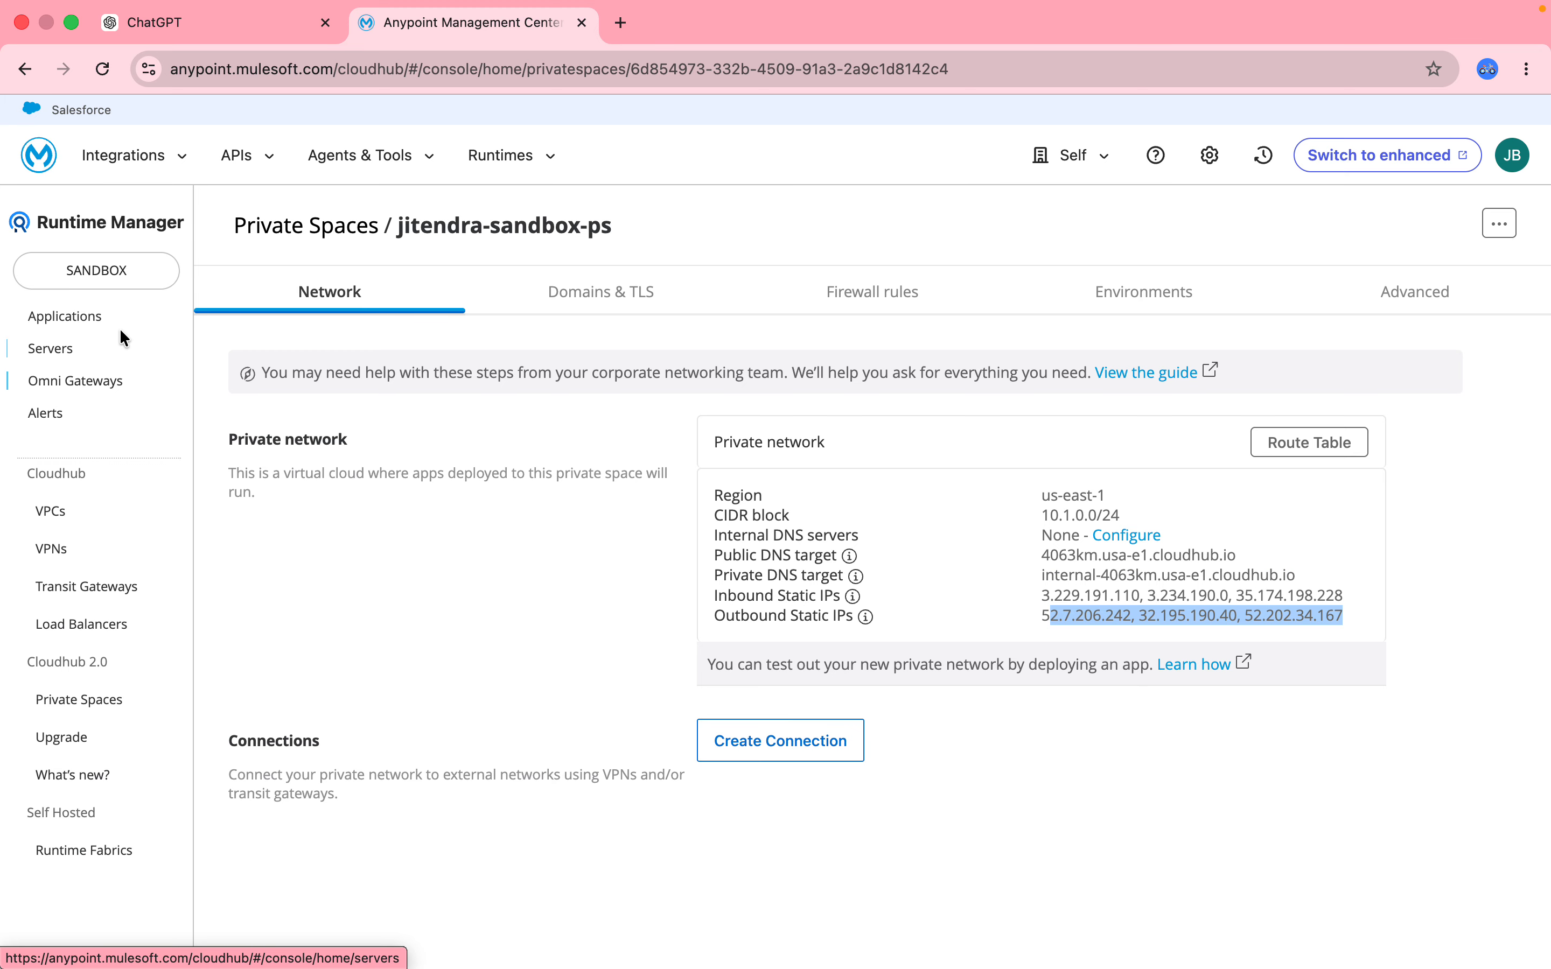
{"action": "left_click", "coordinate": [84, 323]}
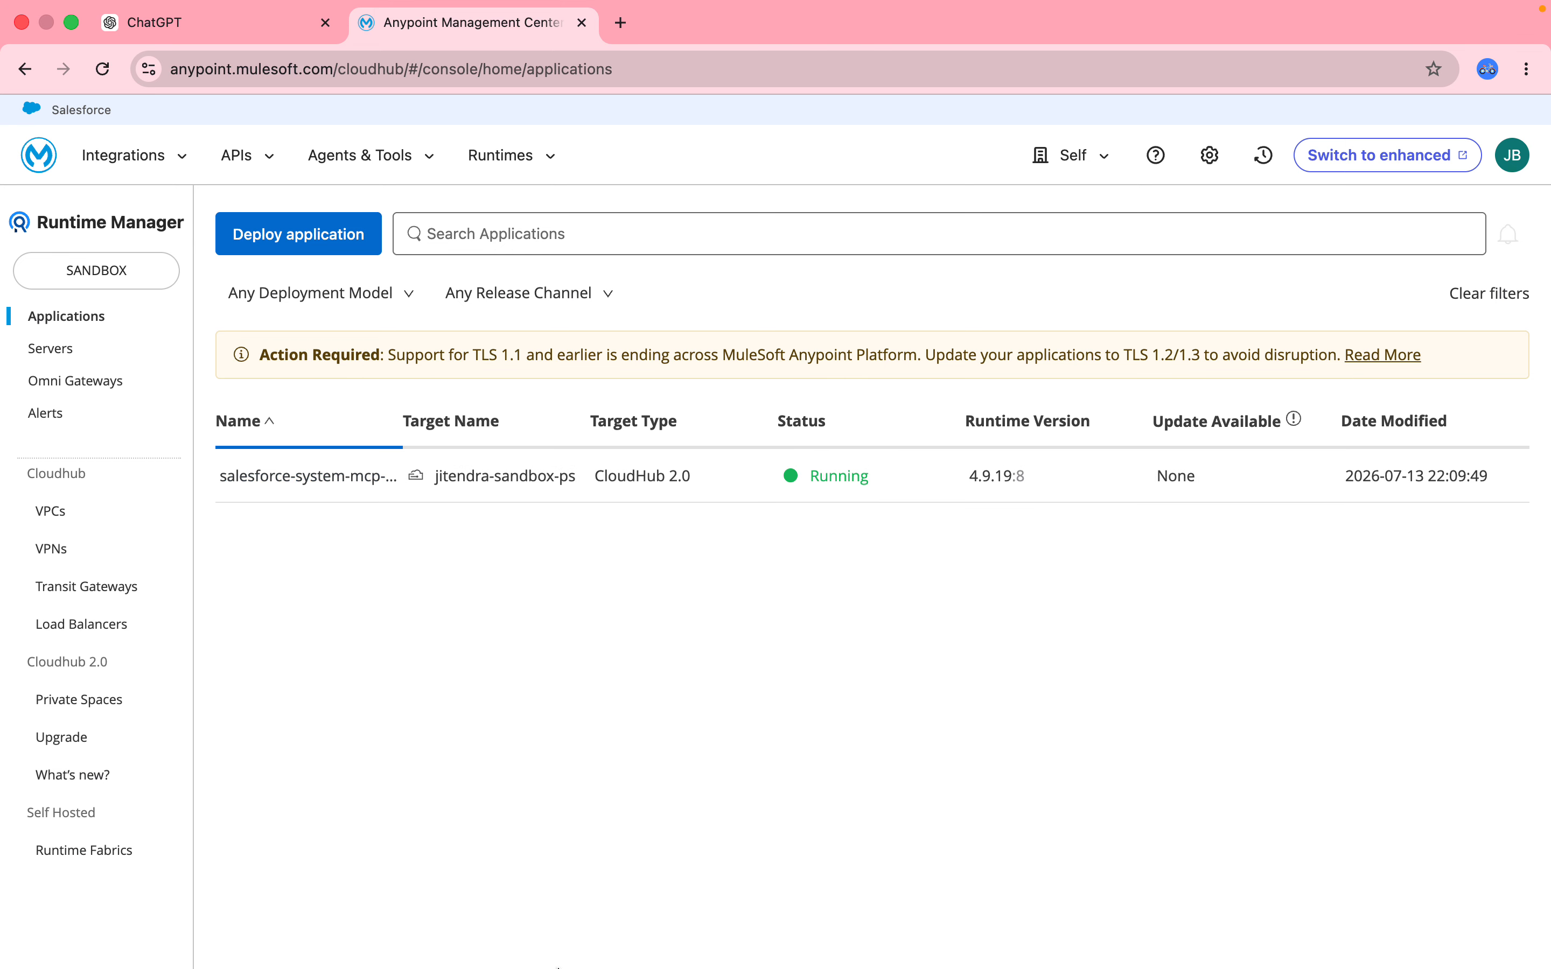
- Switch to Anypoint Studio, review the MCP flows of salesforce-account-api-mcp.xml on an enlarged canvas, and minimize the Studio window
{"action": "left_click", "coordinate": [1102, 937]}
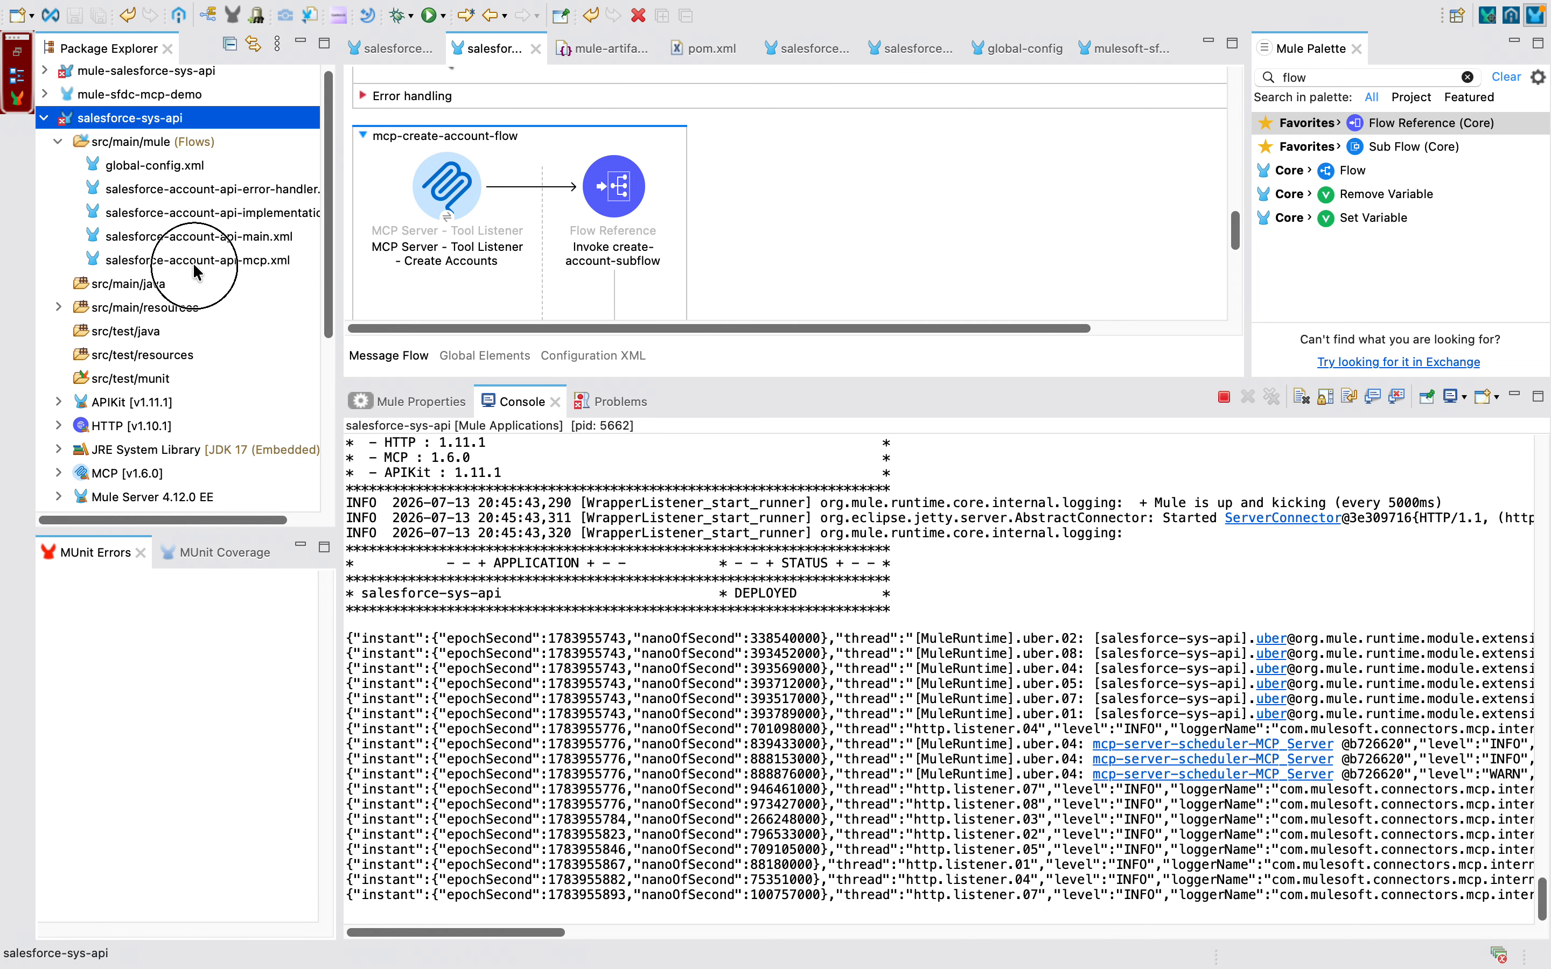
{"action": "left_click", "coordinate": [195, 262]}
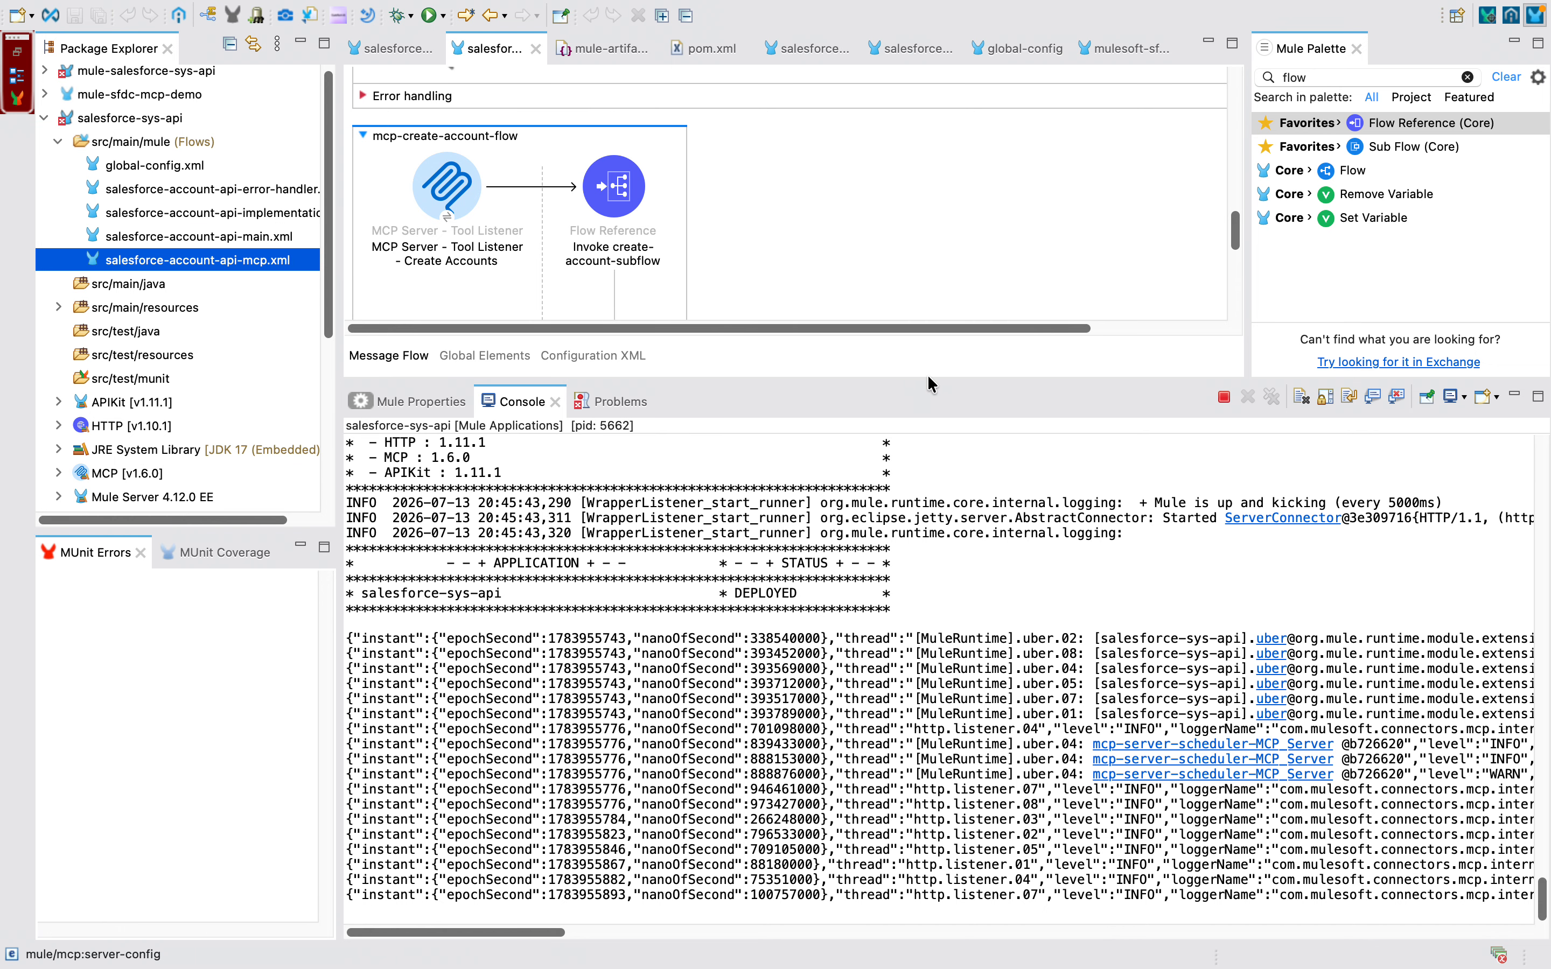
{"action": "left_click_drag", "start_coordinate": [929, 382], "coordinate": [986, 760]}
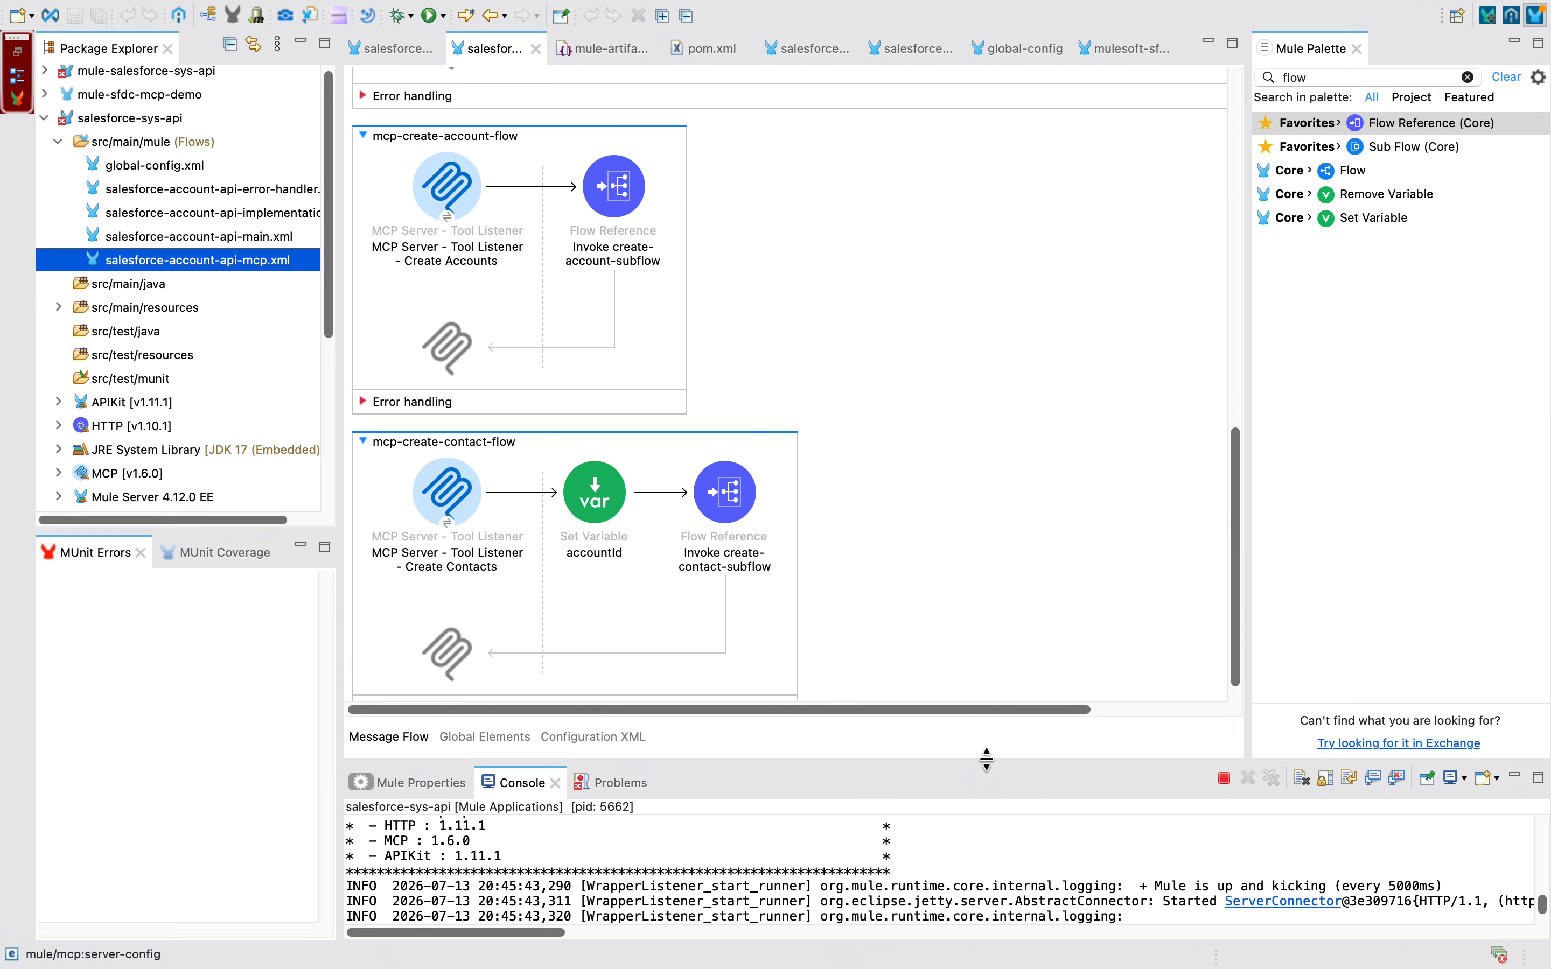
{"action": "left_click_drag", "start_coordinate": [1229, 519], "coordinate": [1201, 205]}
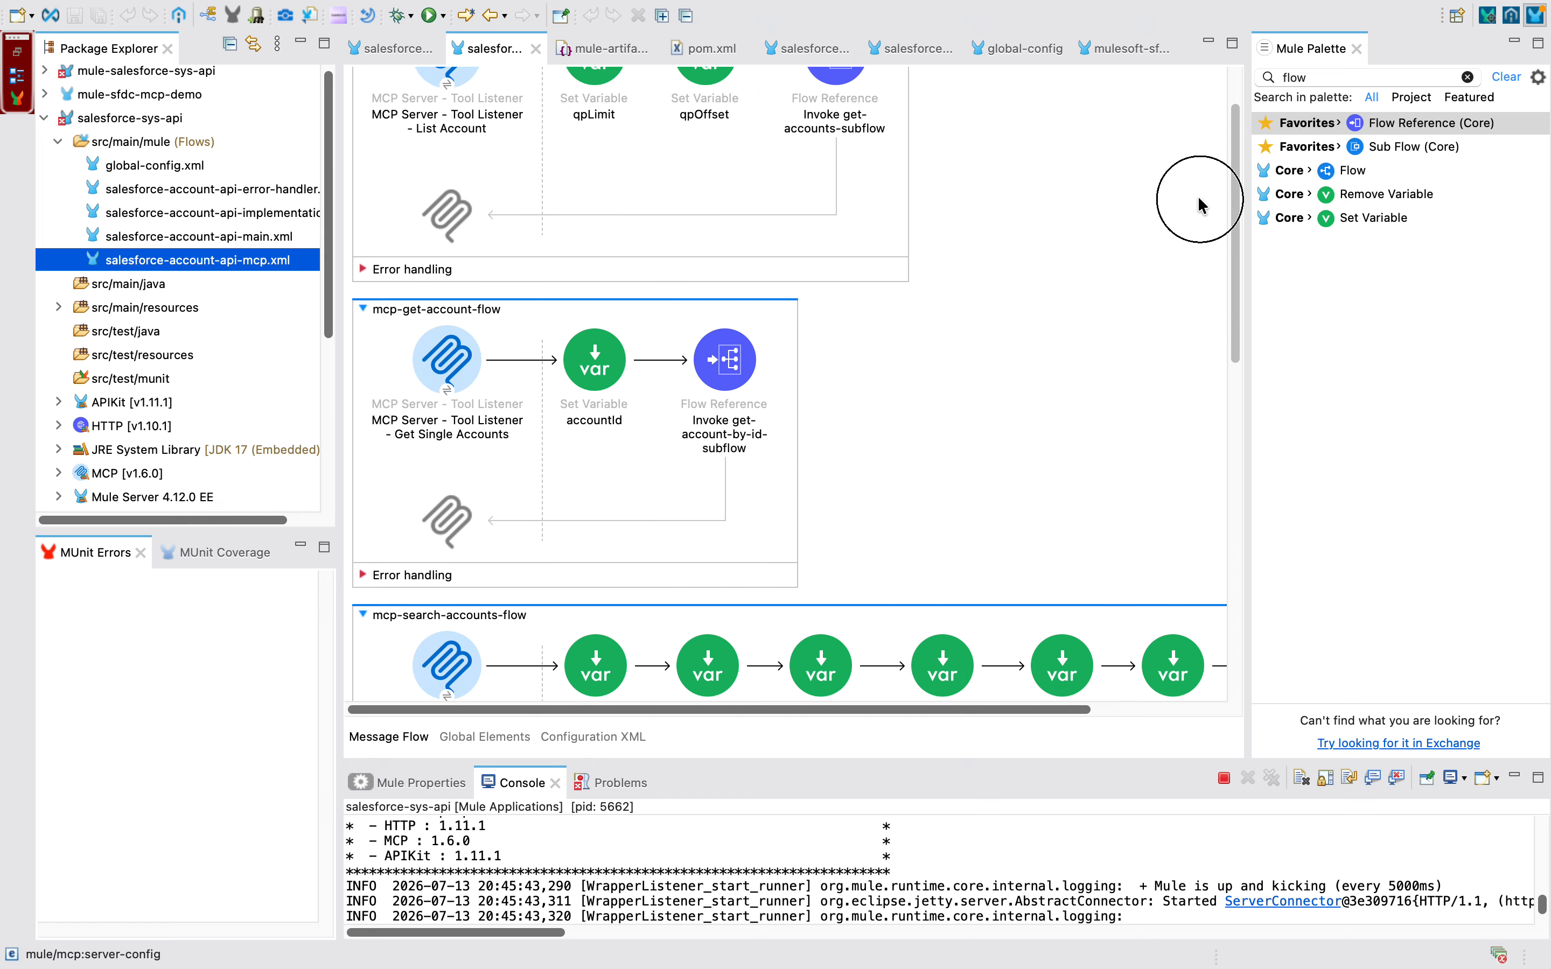
{"action": "mouse_move", "coordinate": [144, 5]}
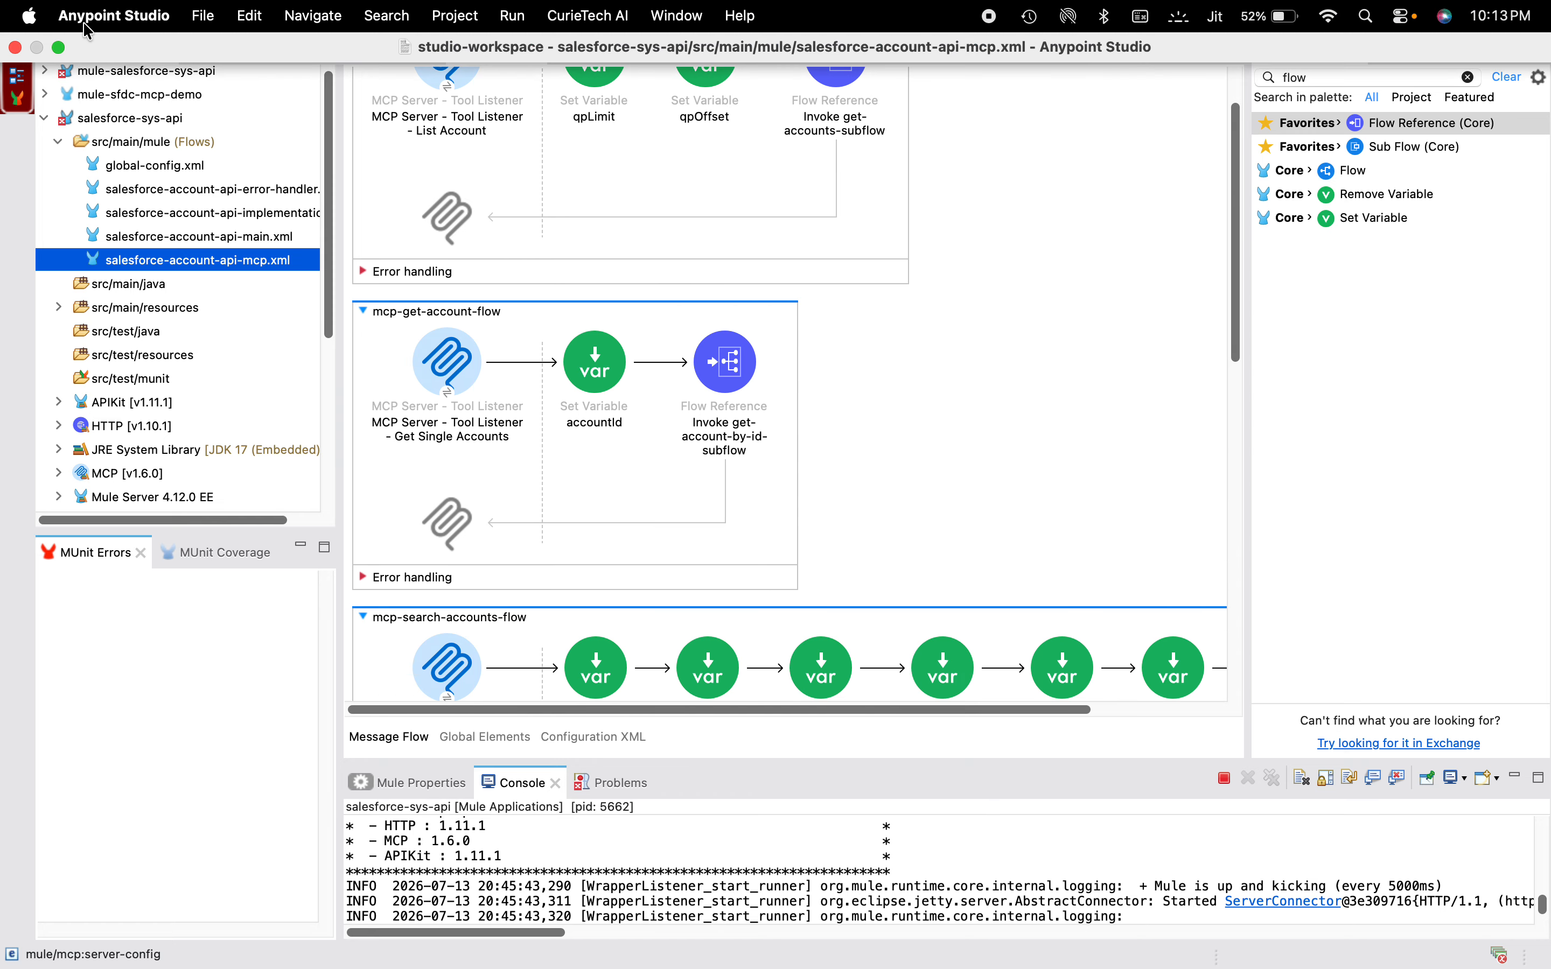
{"action": "left_click", "coordinate": [58, 47]}
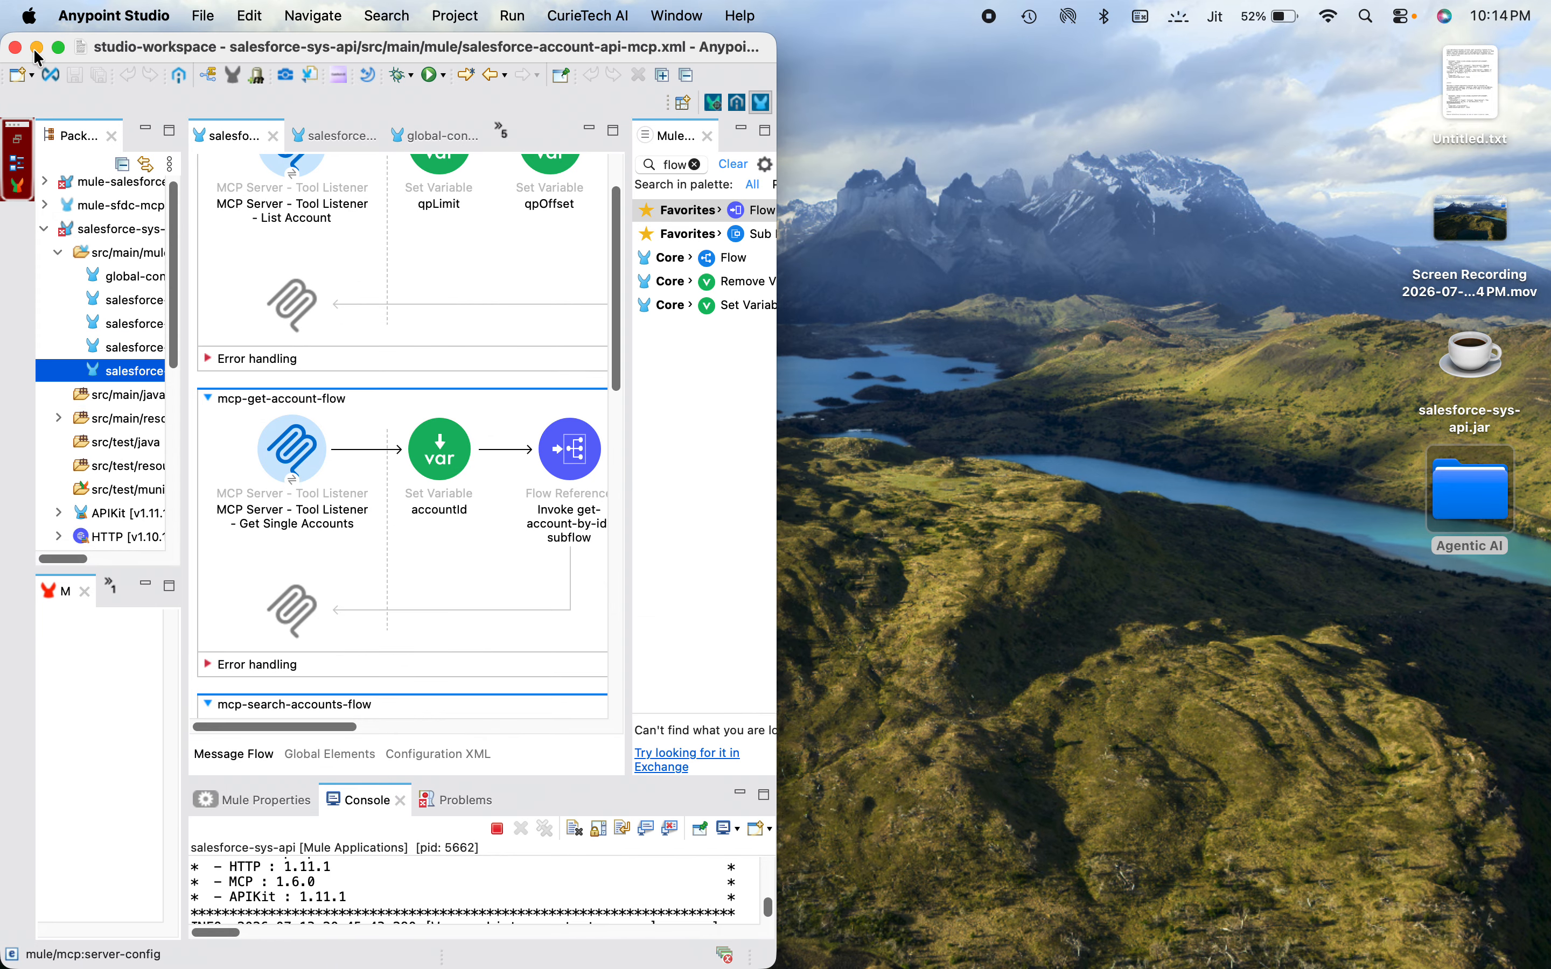
{"action": "left_click", "coordinate": [37, 57]}
- Switch to Chrome, open the salesforce-system-mcp-sandbox application's settings, and check its deployment target name and type
{"action": "mouse_move", "coordinate": [519, 965]}
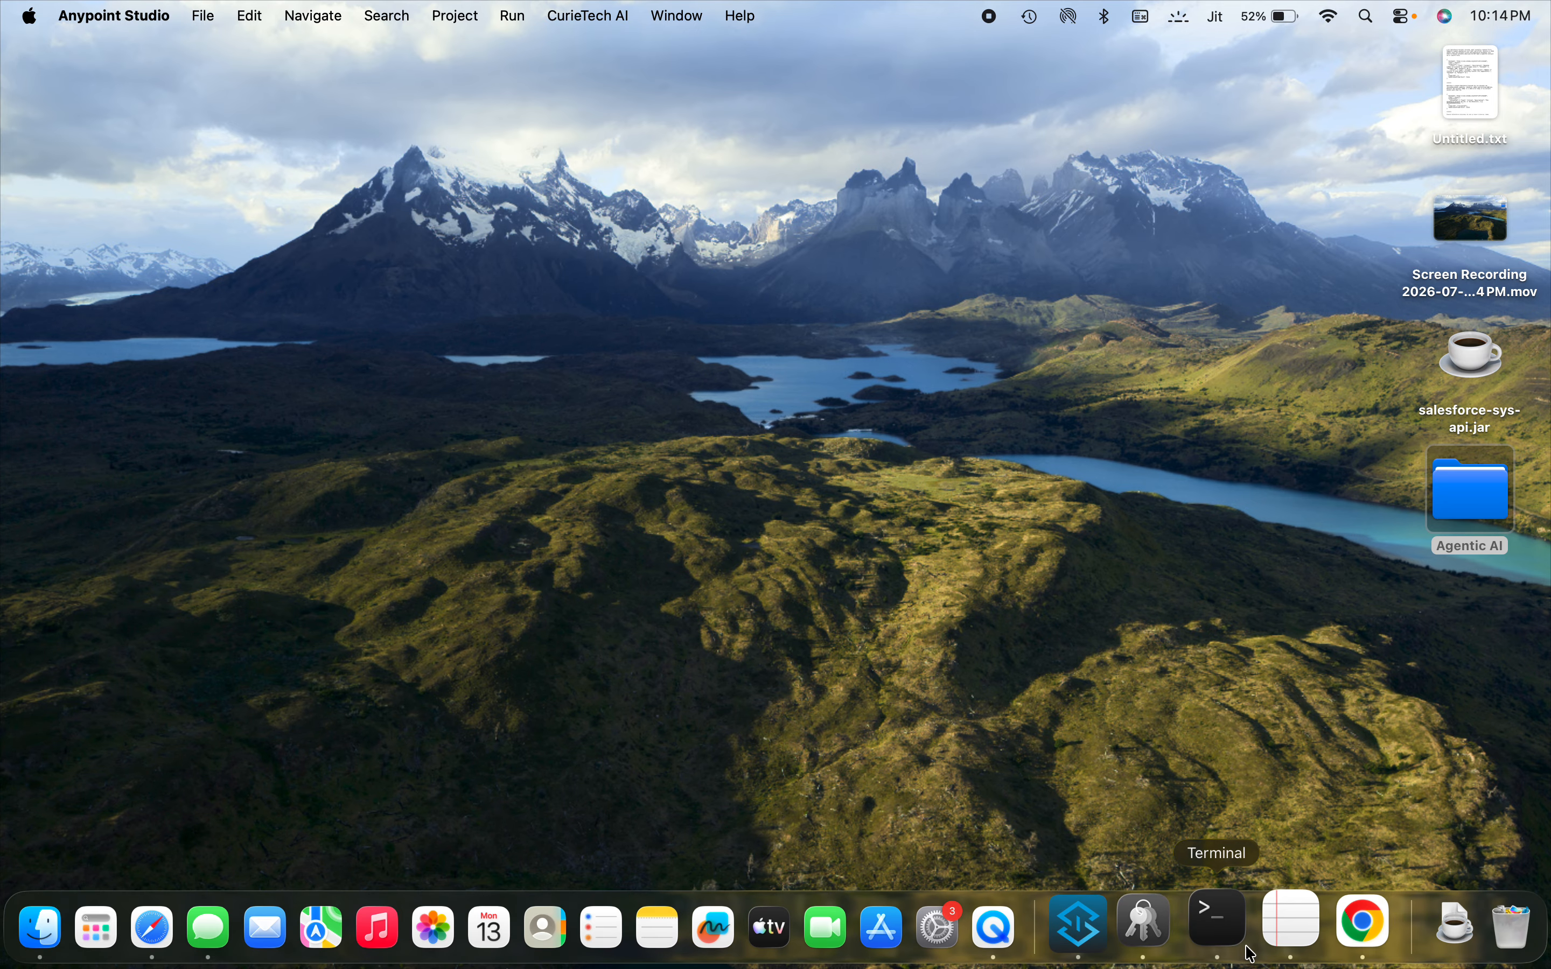
{"action": "left_click", "coordinate": [1353, 933]}
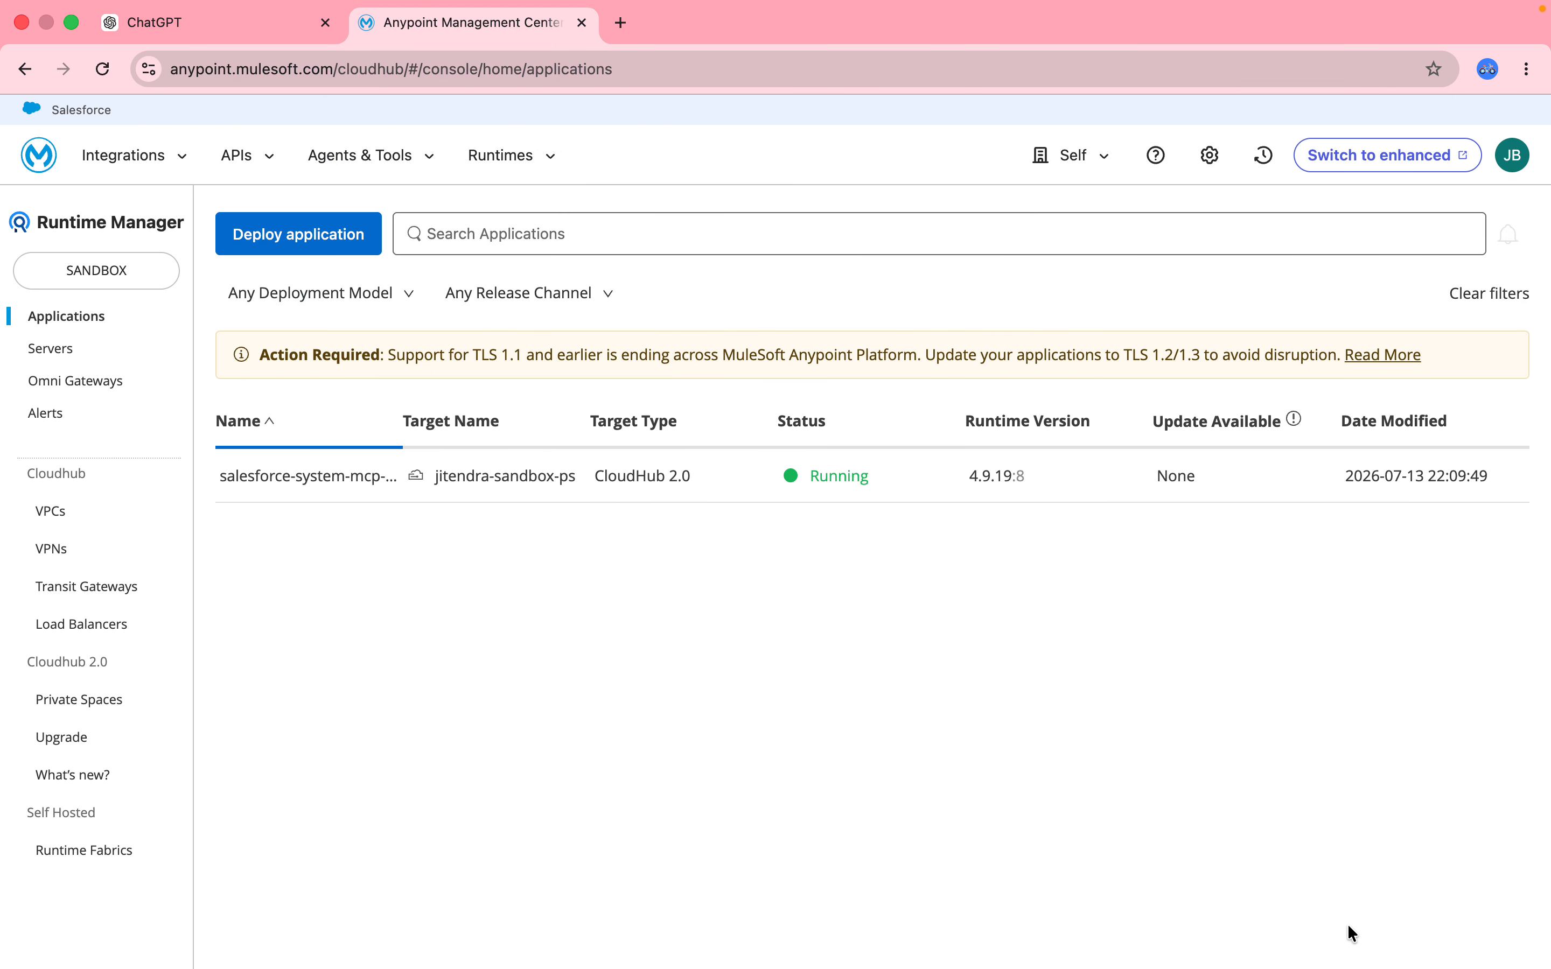
{"action": "left_click", "coordinate": [296, 477]}
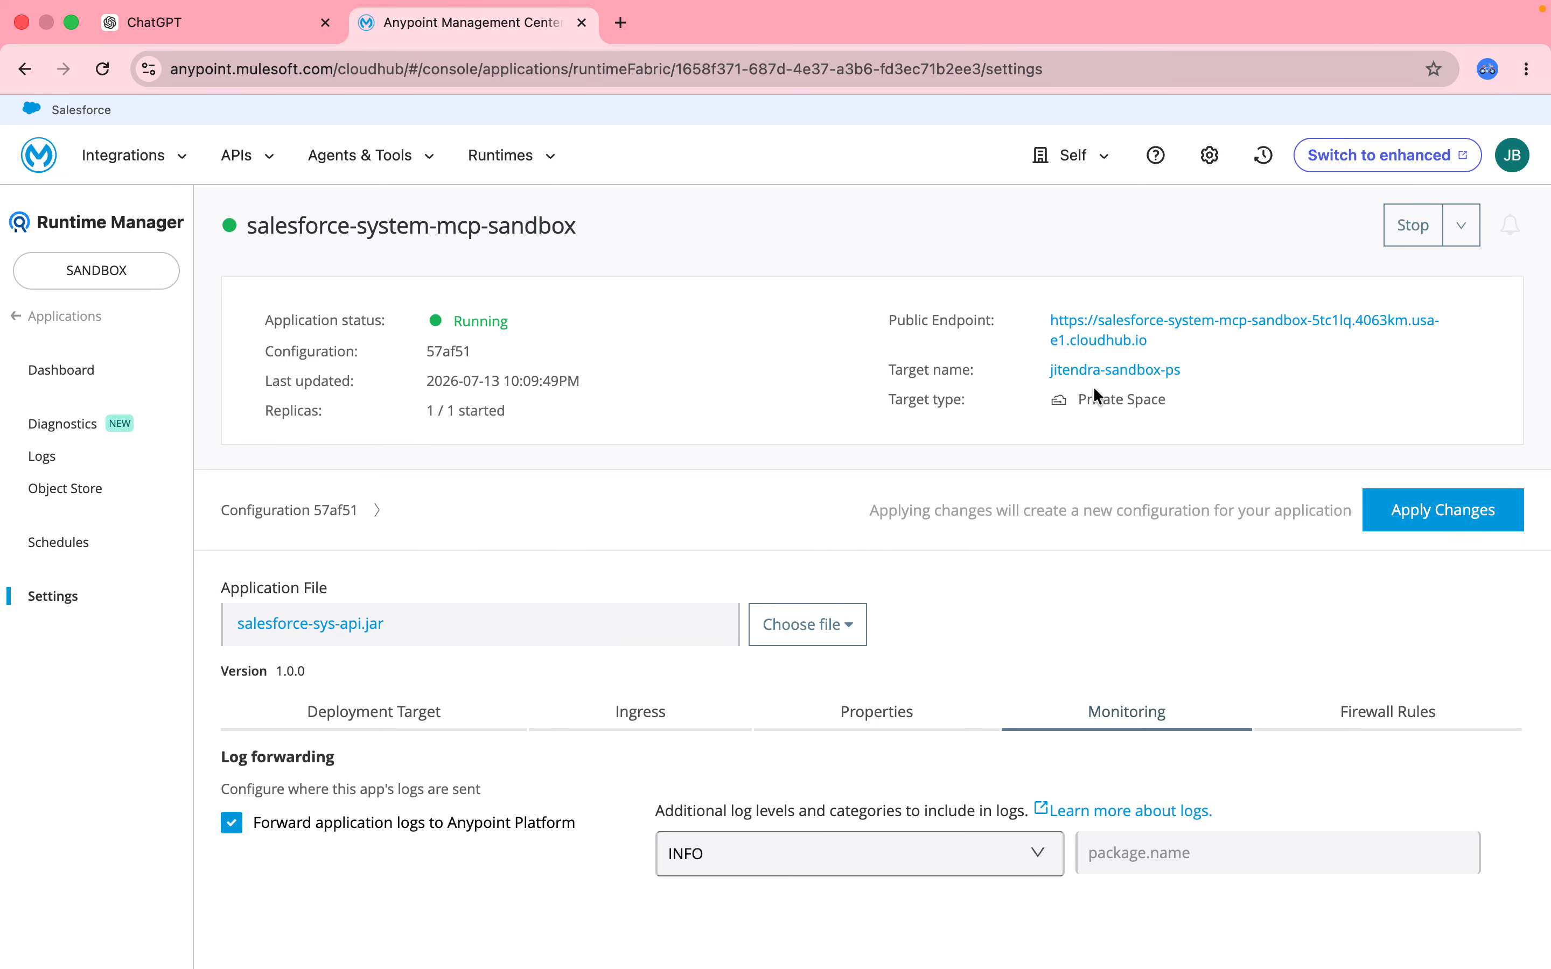
{"action": "left_click_drag", "start_coordinate": [1184, 409], "coordinate": [1033, 360]}
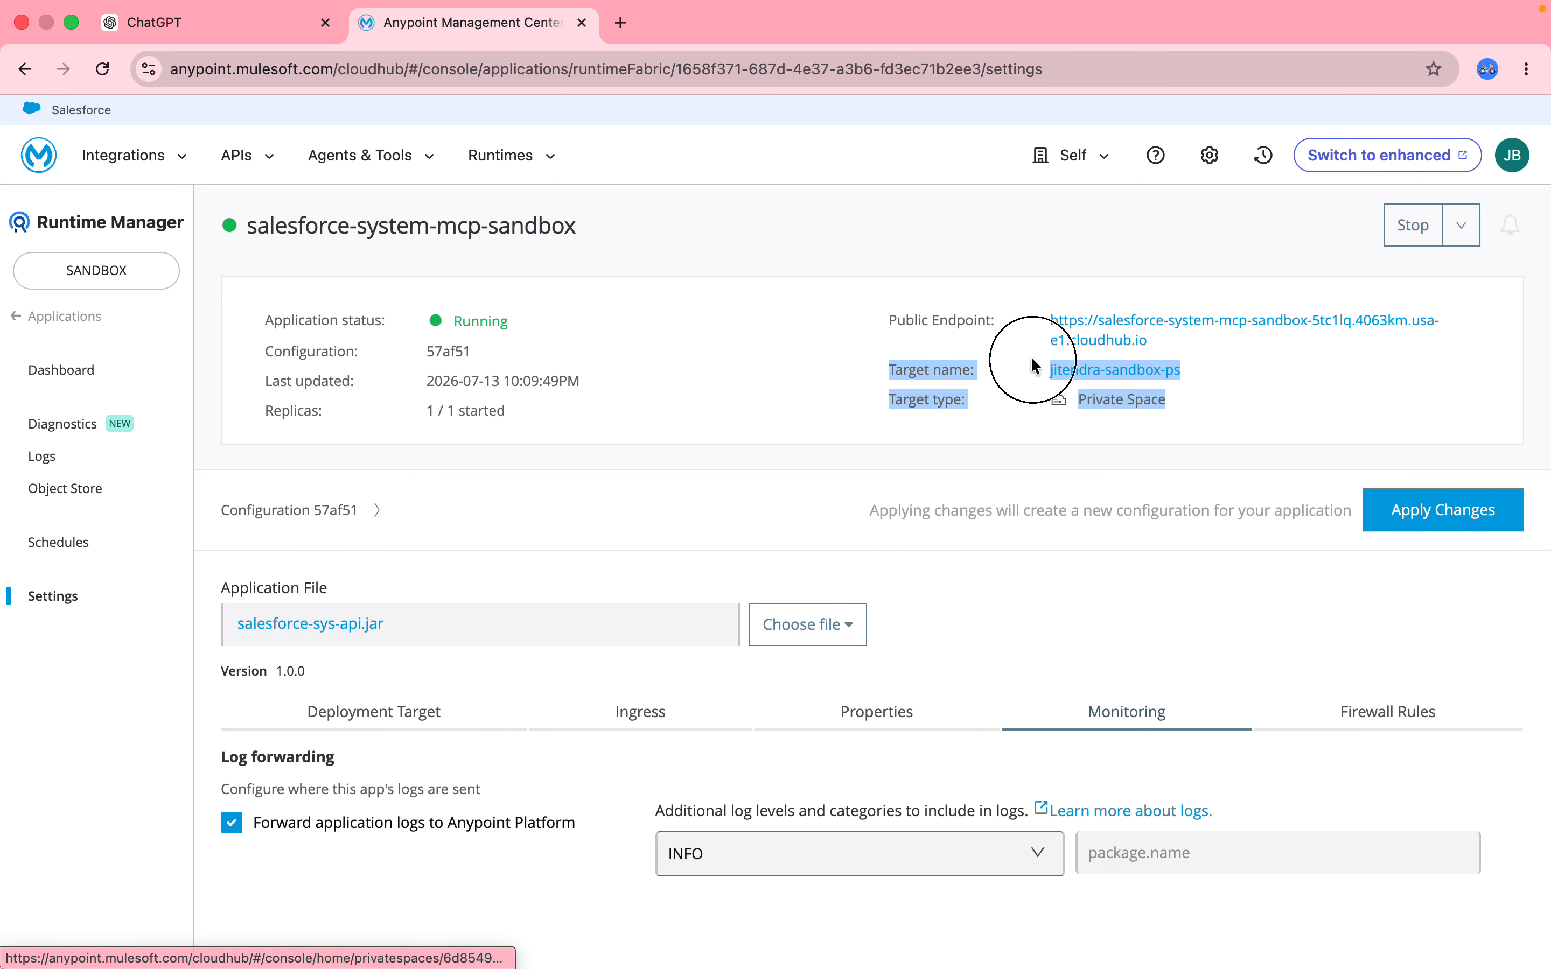
{"action": "left_click", "coordinate": [1214, 380]}
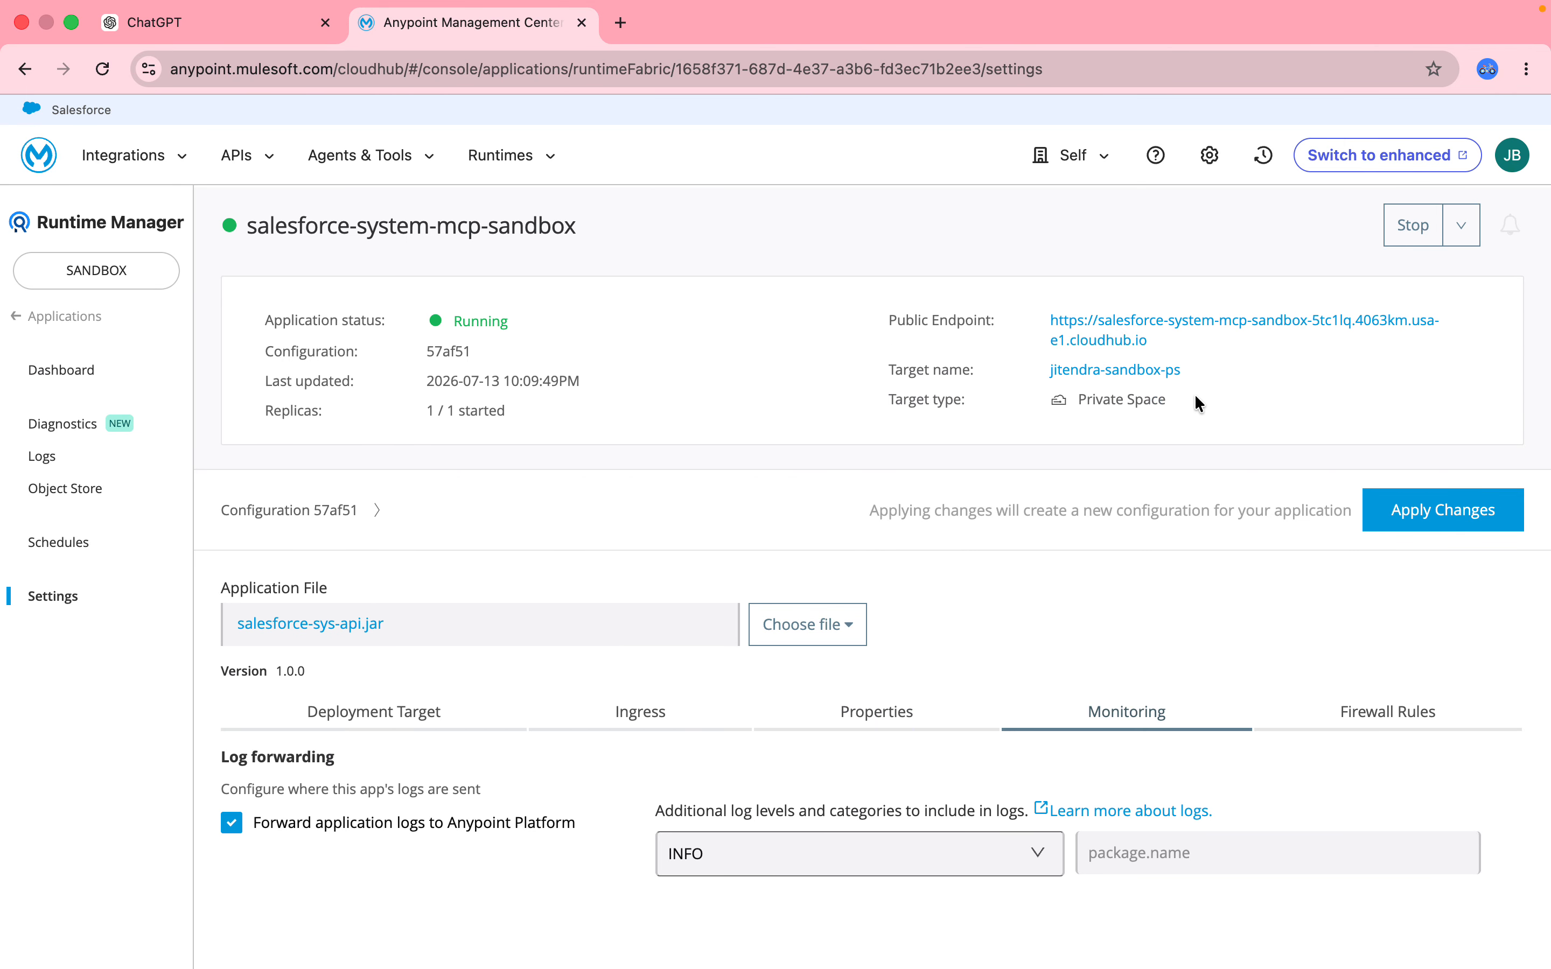
- Review the application's external and internal ingress endpoints and select the full public endpoint URL
{"action": "left_click", "coordinate": [641, 711]}
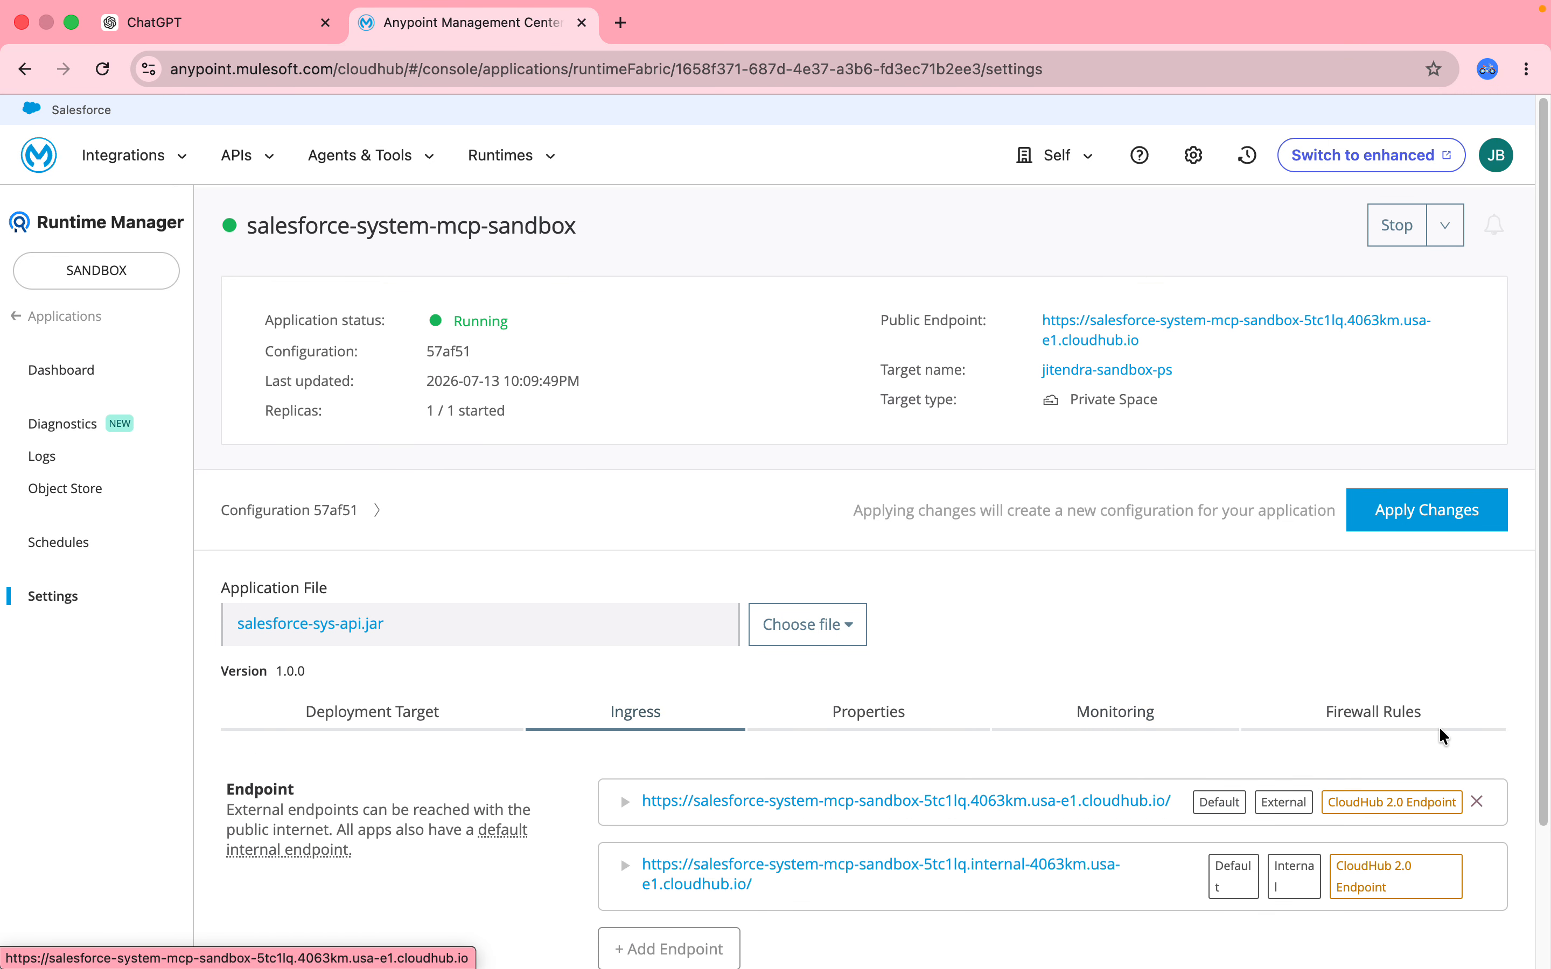
{"action": "scroll", "coordinate": [1544, 433], "scroll_direction": "down", "scroll_amount": 3}
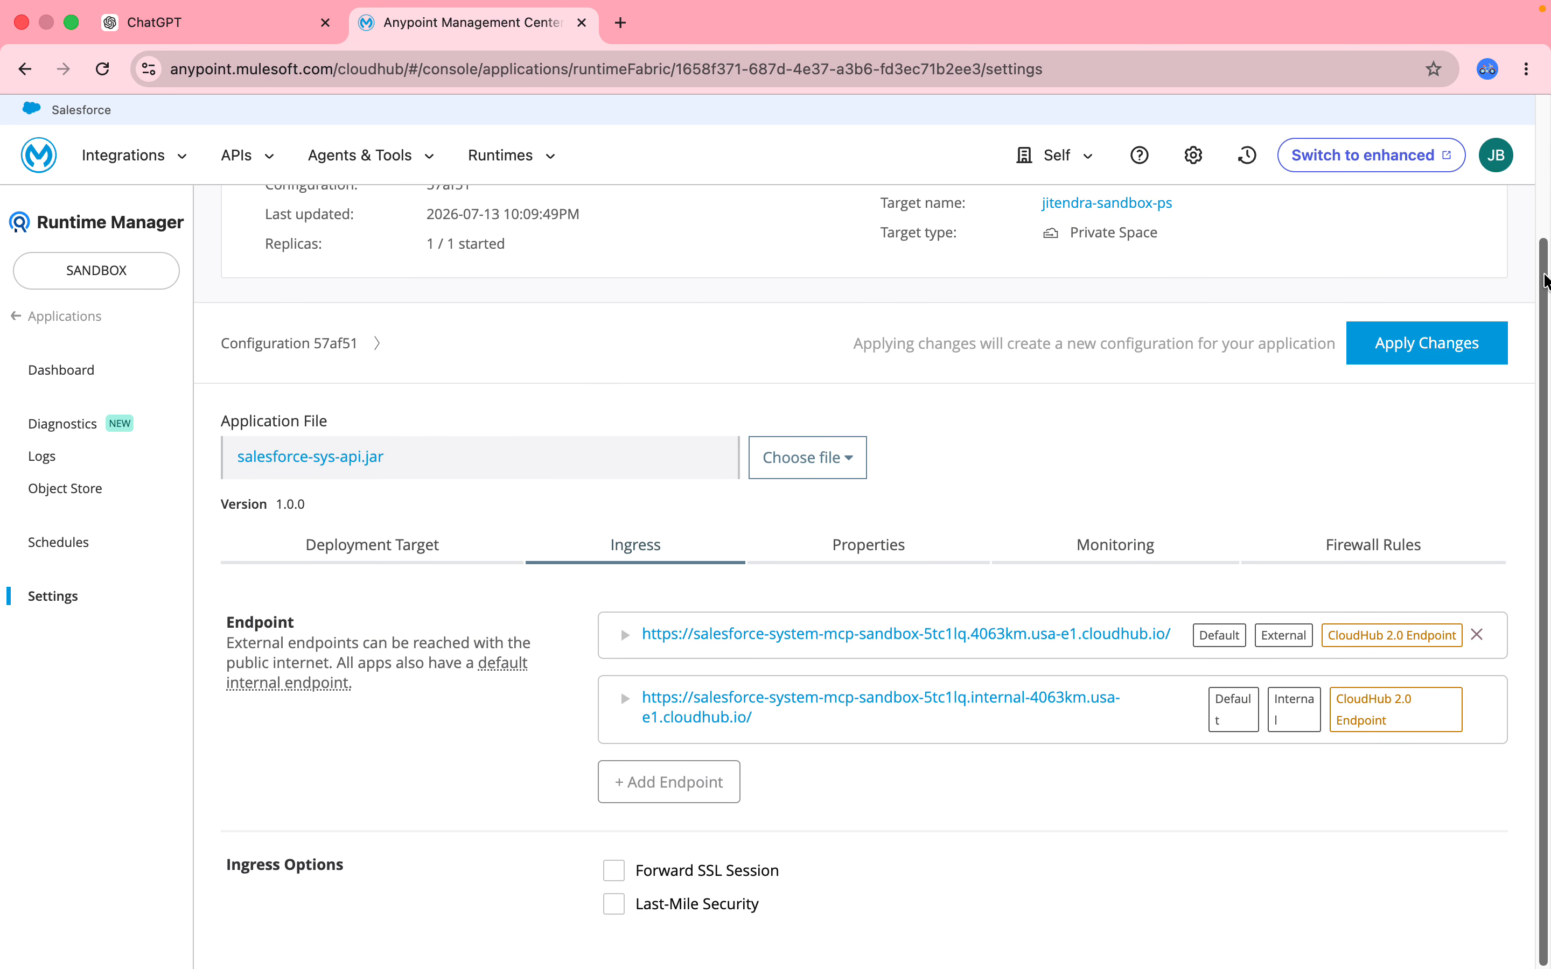
{"action": "left_click_drag", "start_coordinate": [1544, 282], "coordinate": [1543, 100]}
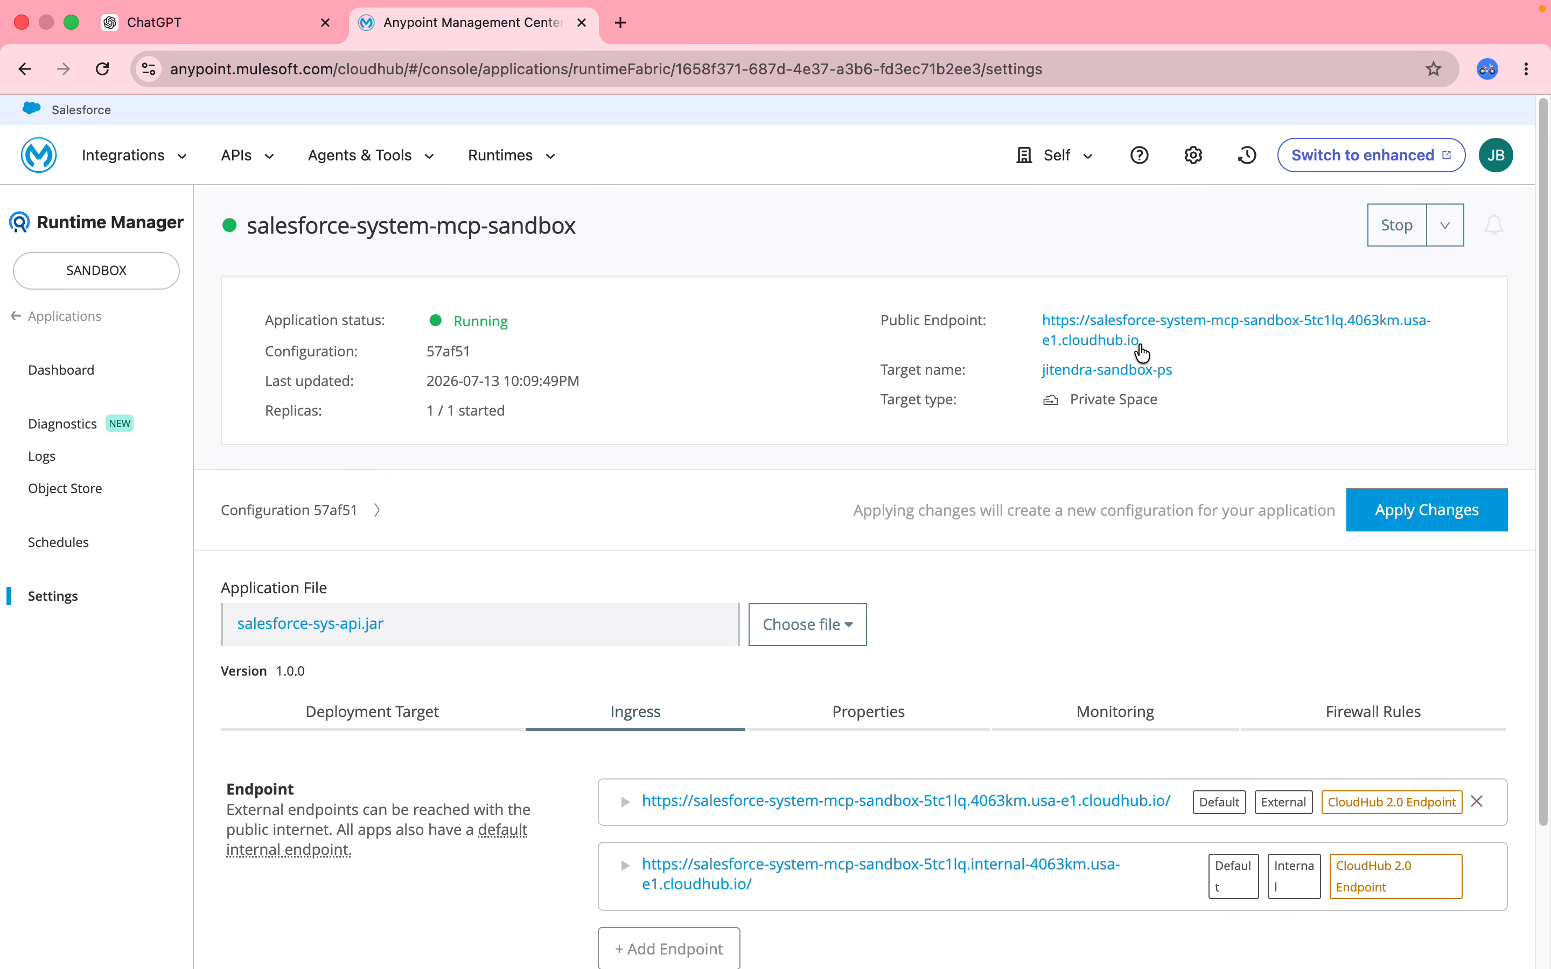
{"action": "left_click_drag", "start_coordinate": [1139, 341], "coordinate": [1035, 325]}
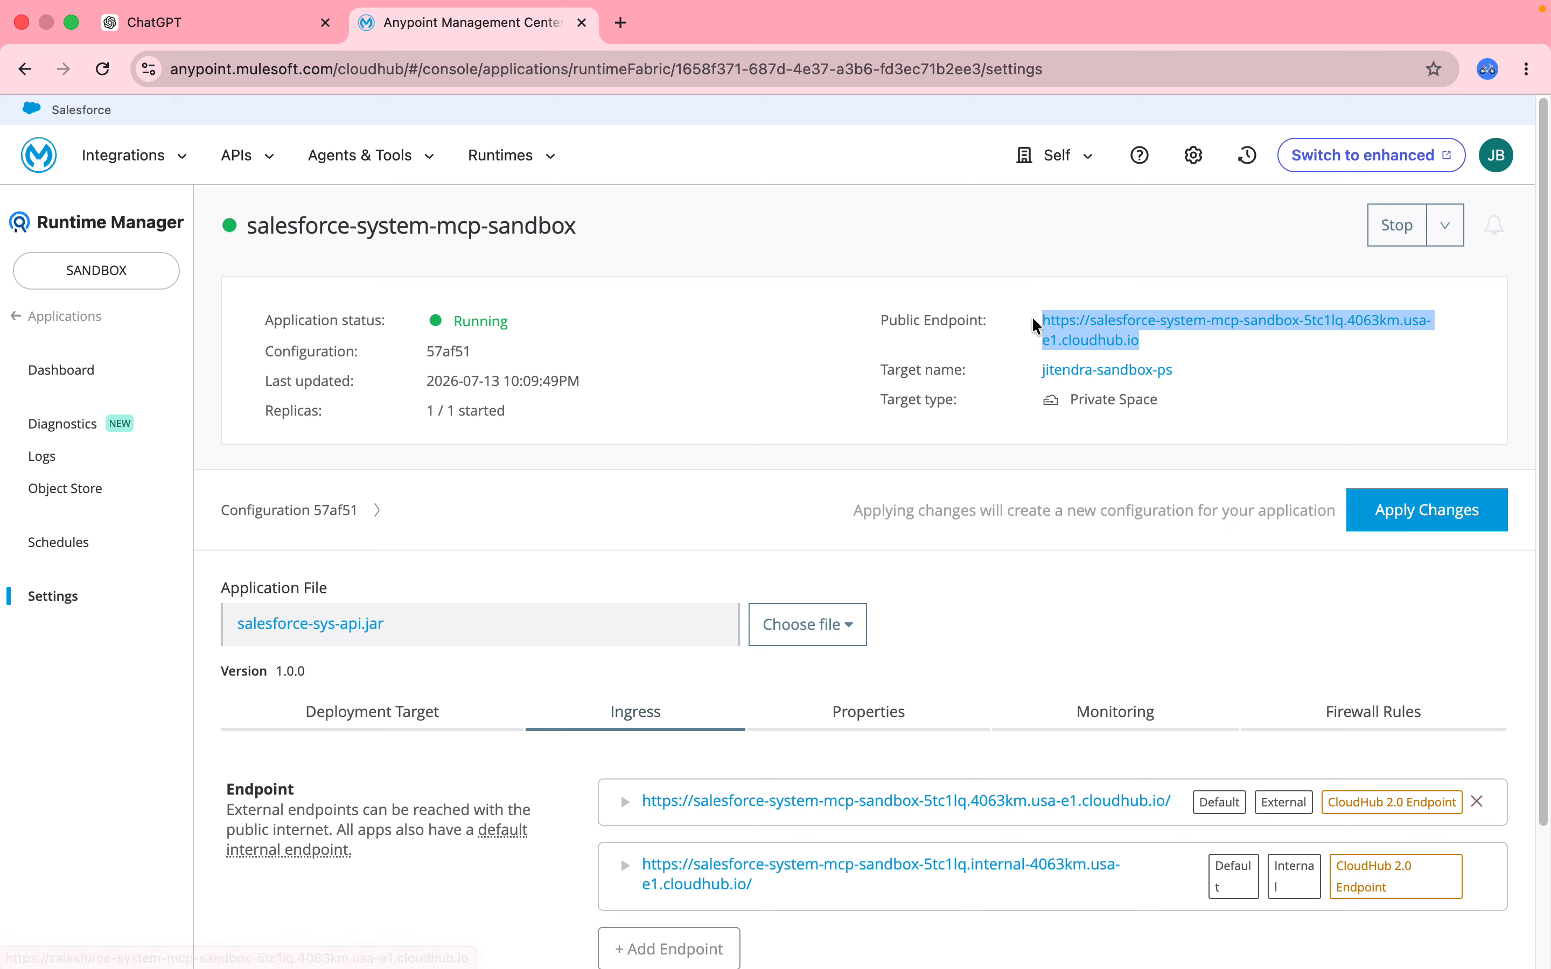
- Switch to Safari and close its ChatGPT window
{"action": "mouse_move", "coordinate": [1227, 942]}
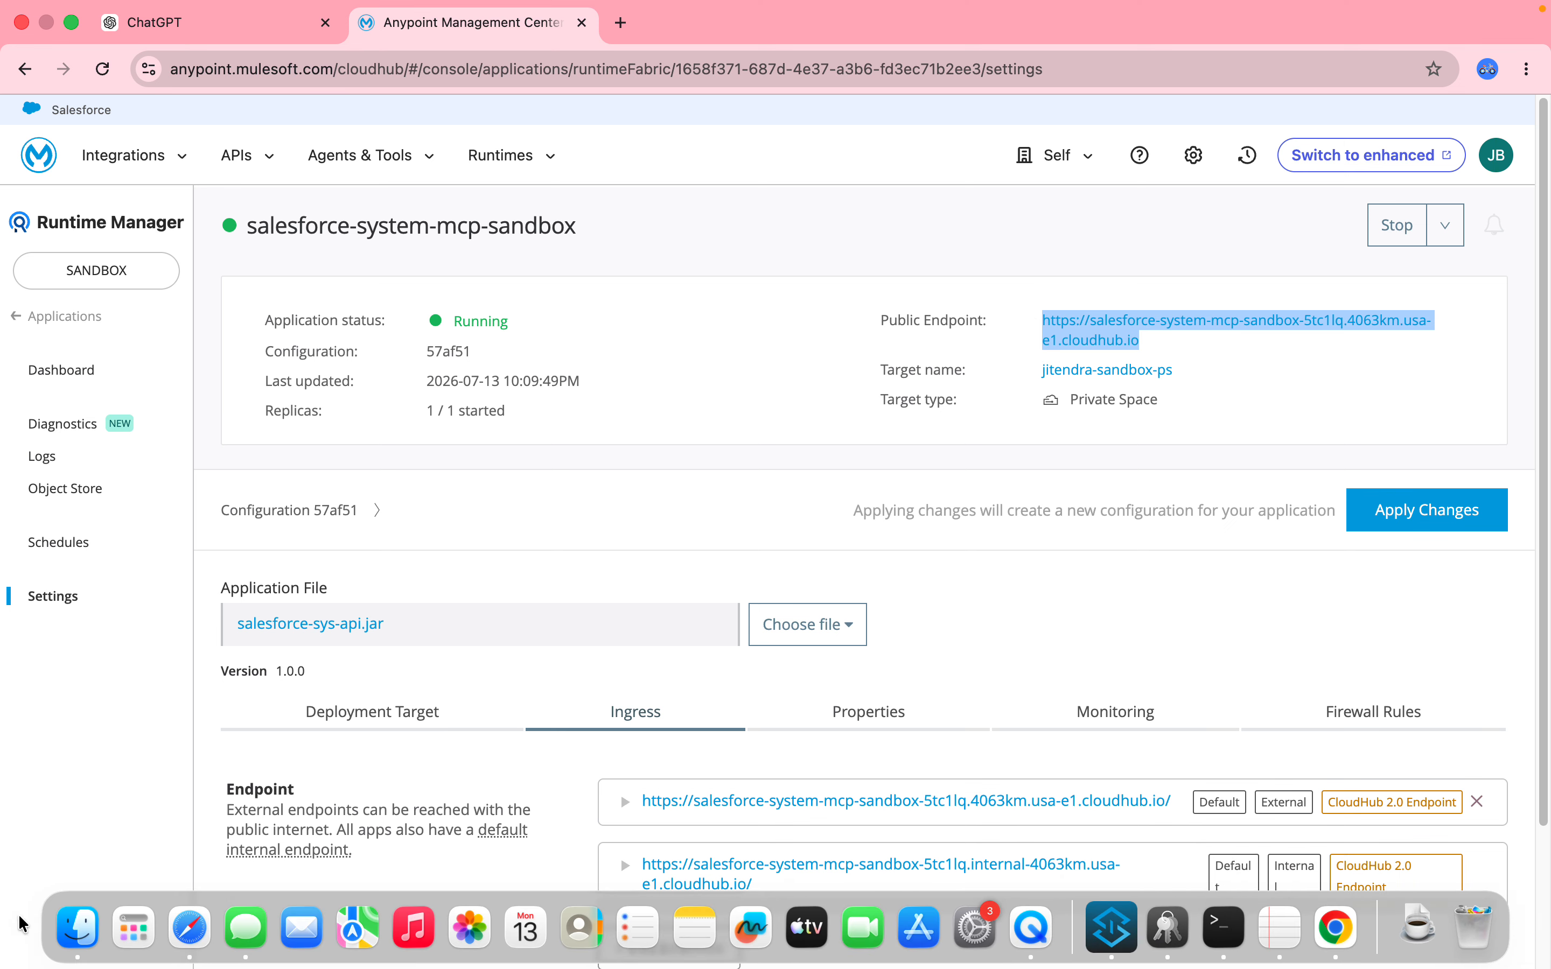
{"action": "left_click", "coordinate": [192, 946]}
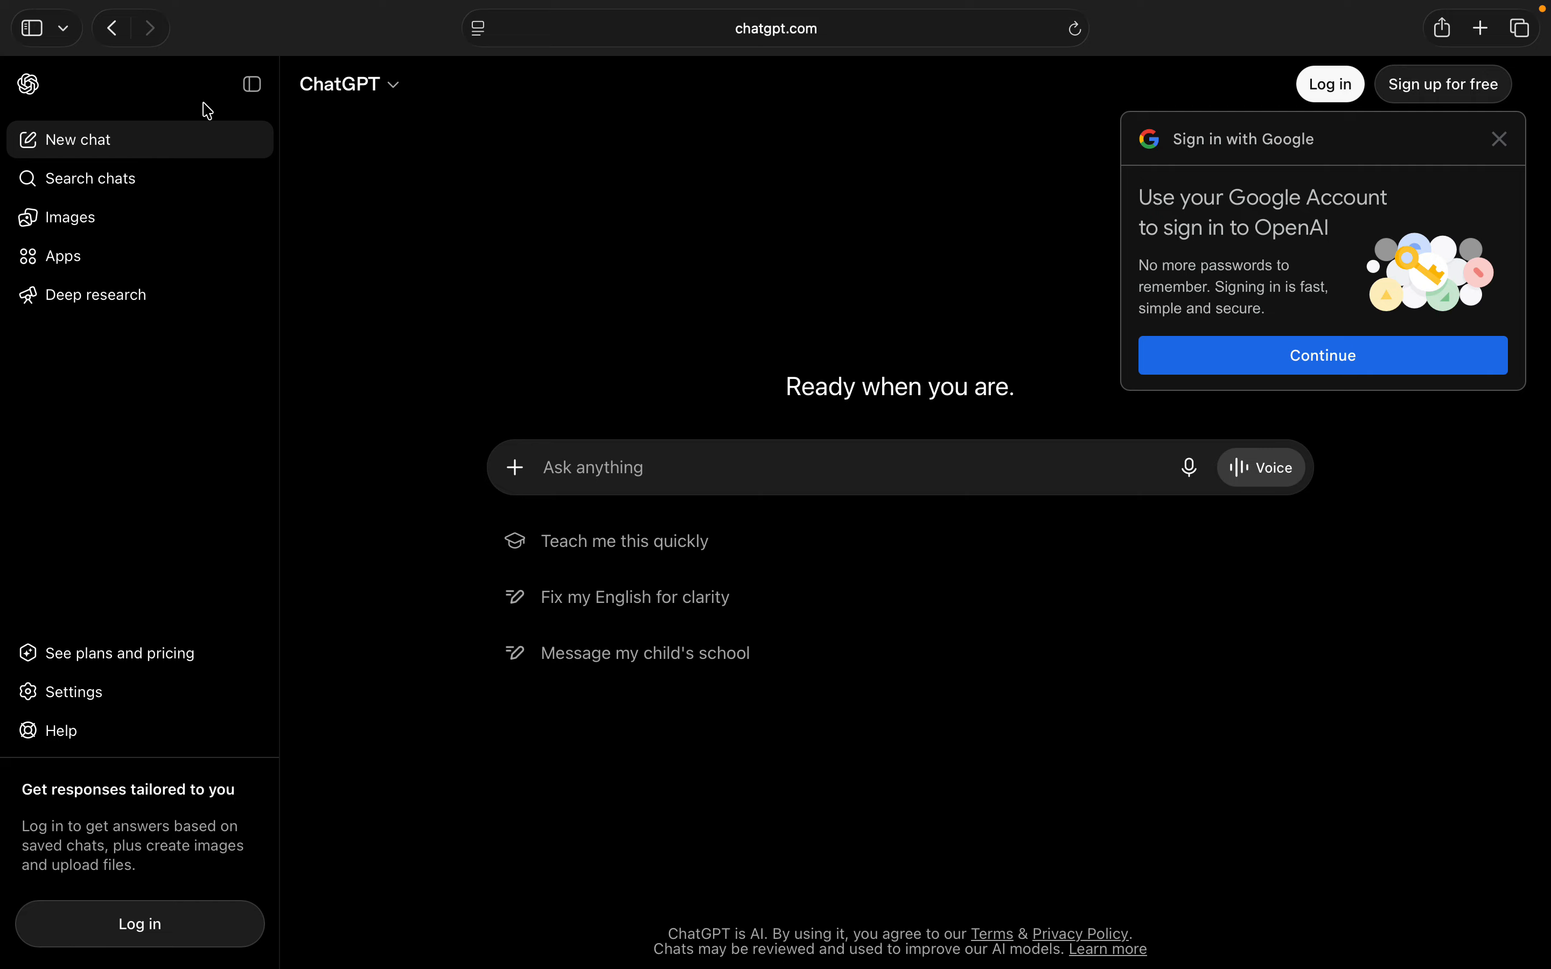
{"action": "mouse_move", "coordinate": [1002, 8]}
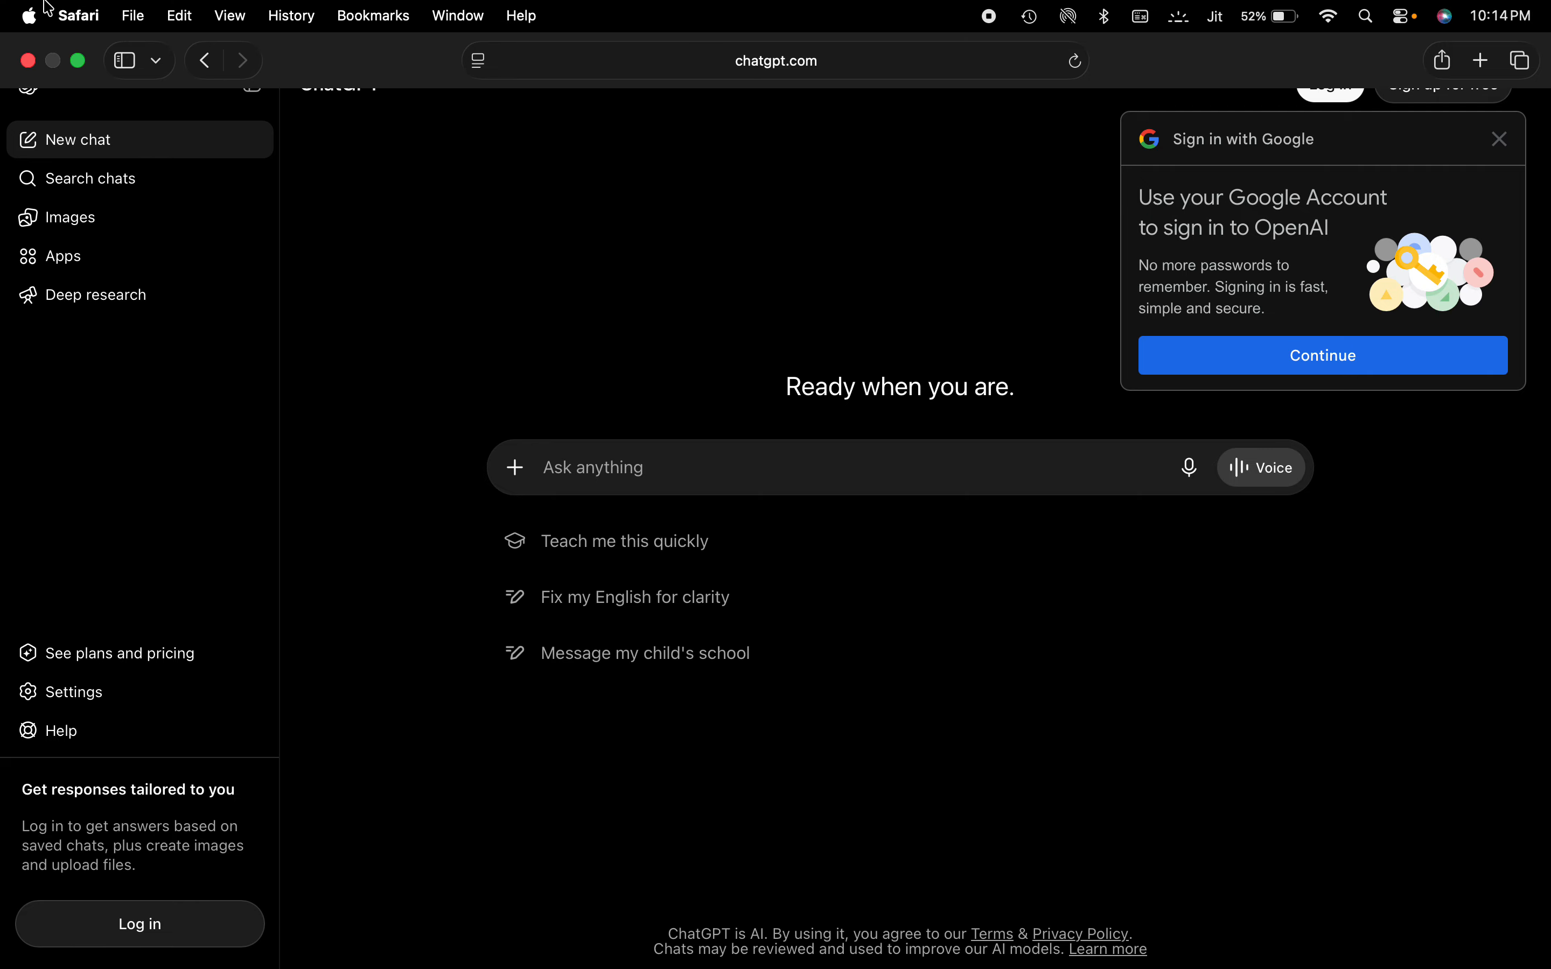
{"action": "left_click", "coordinate": [28, 61]}
- Switch to Terminal and close the window running the old MCP Inspector session, terminating its processes
{"action": "mouse_move", "coordinate": [737, 949]}
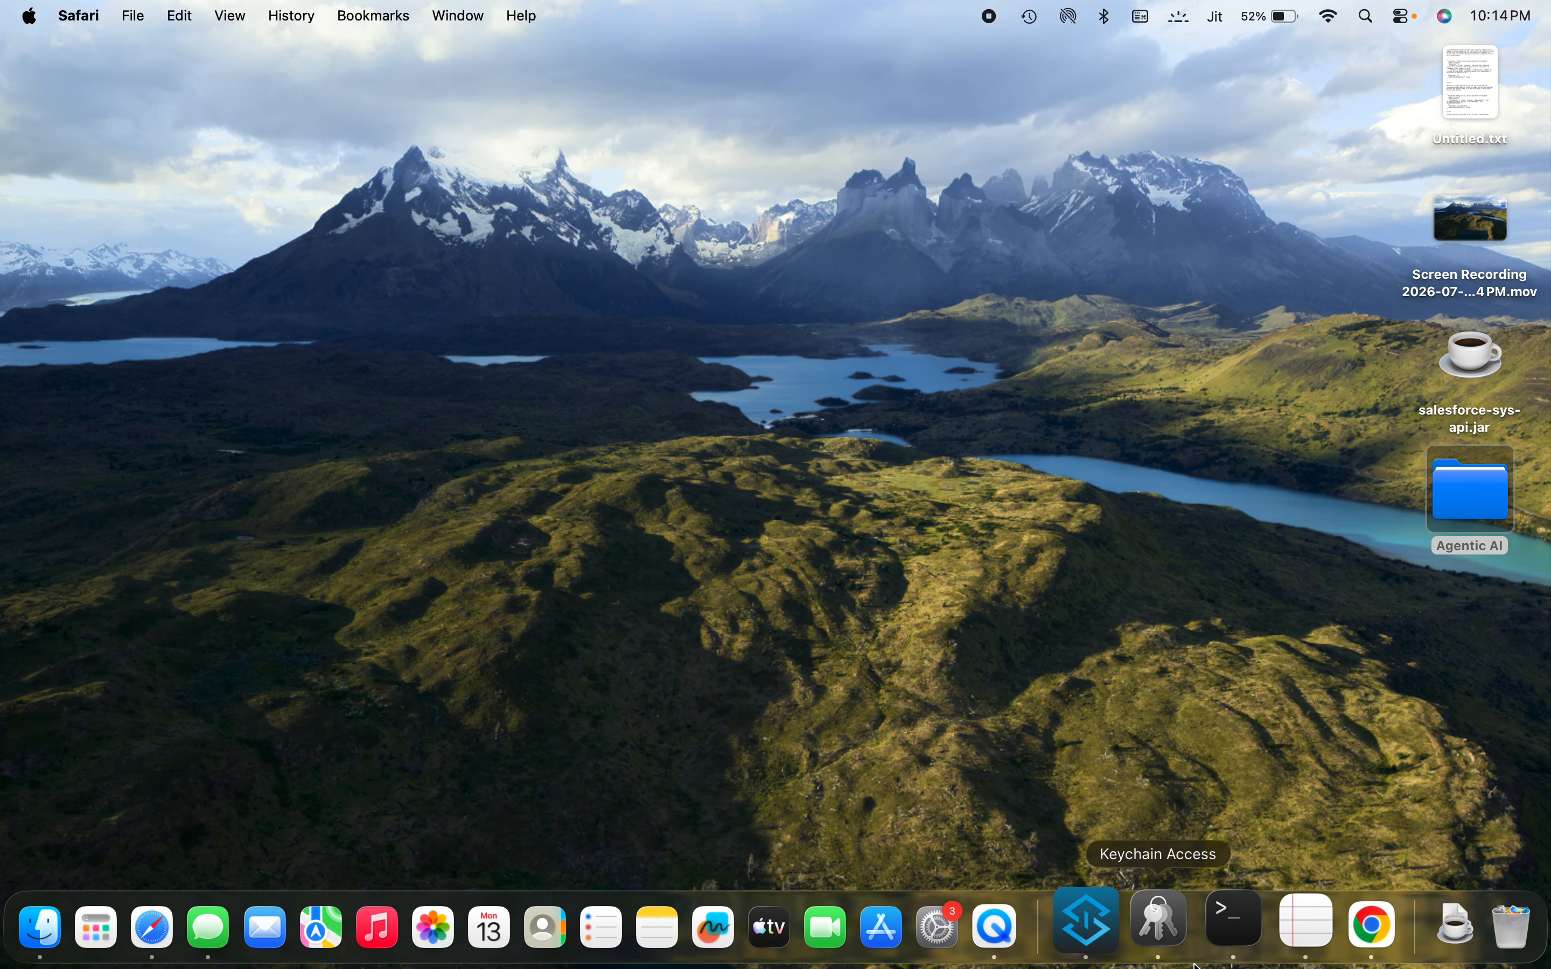
{"action": "left_click", "coordinate": [1225, 926]}
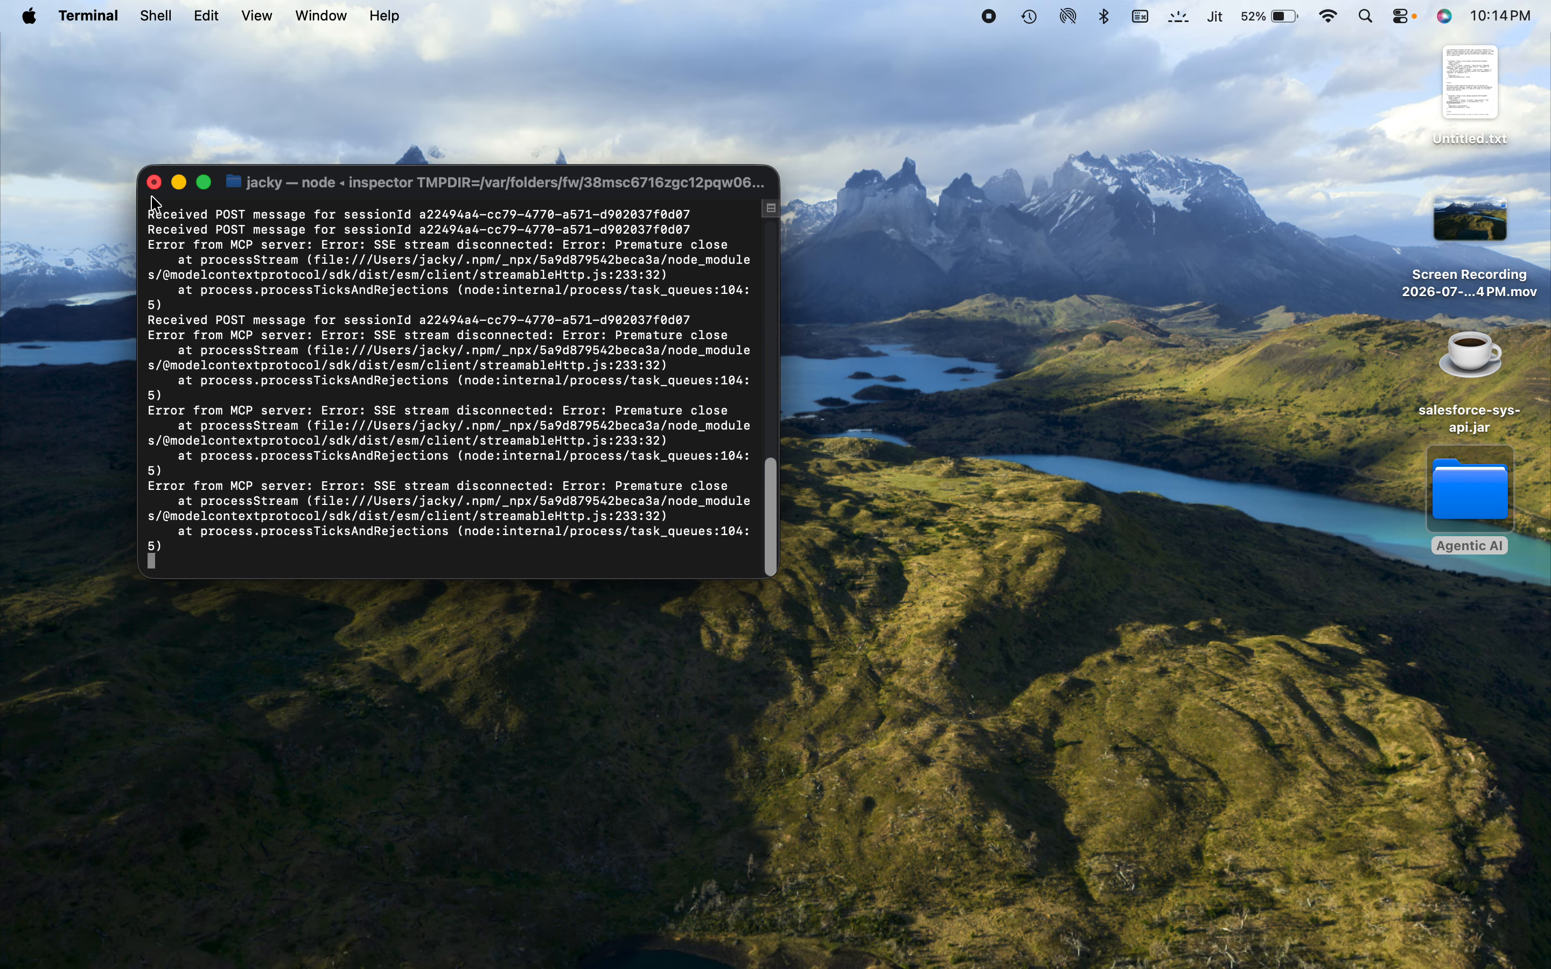
{"action": "left_click", "coordinate": [154, 183]}
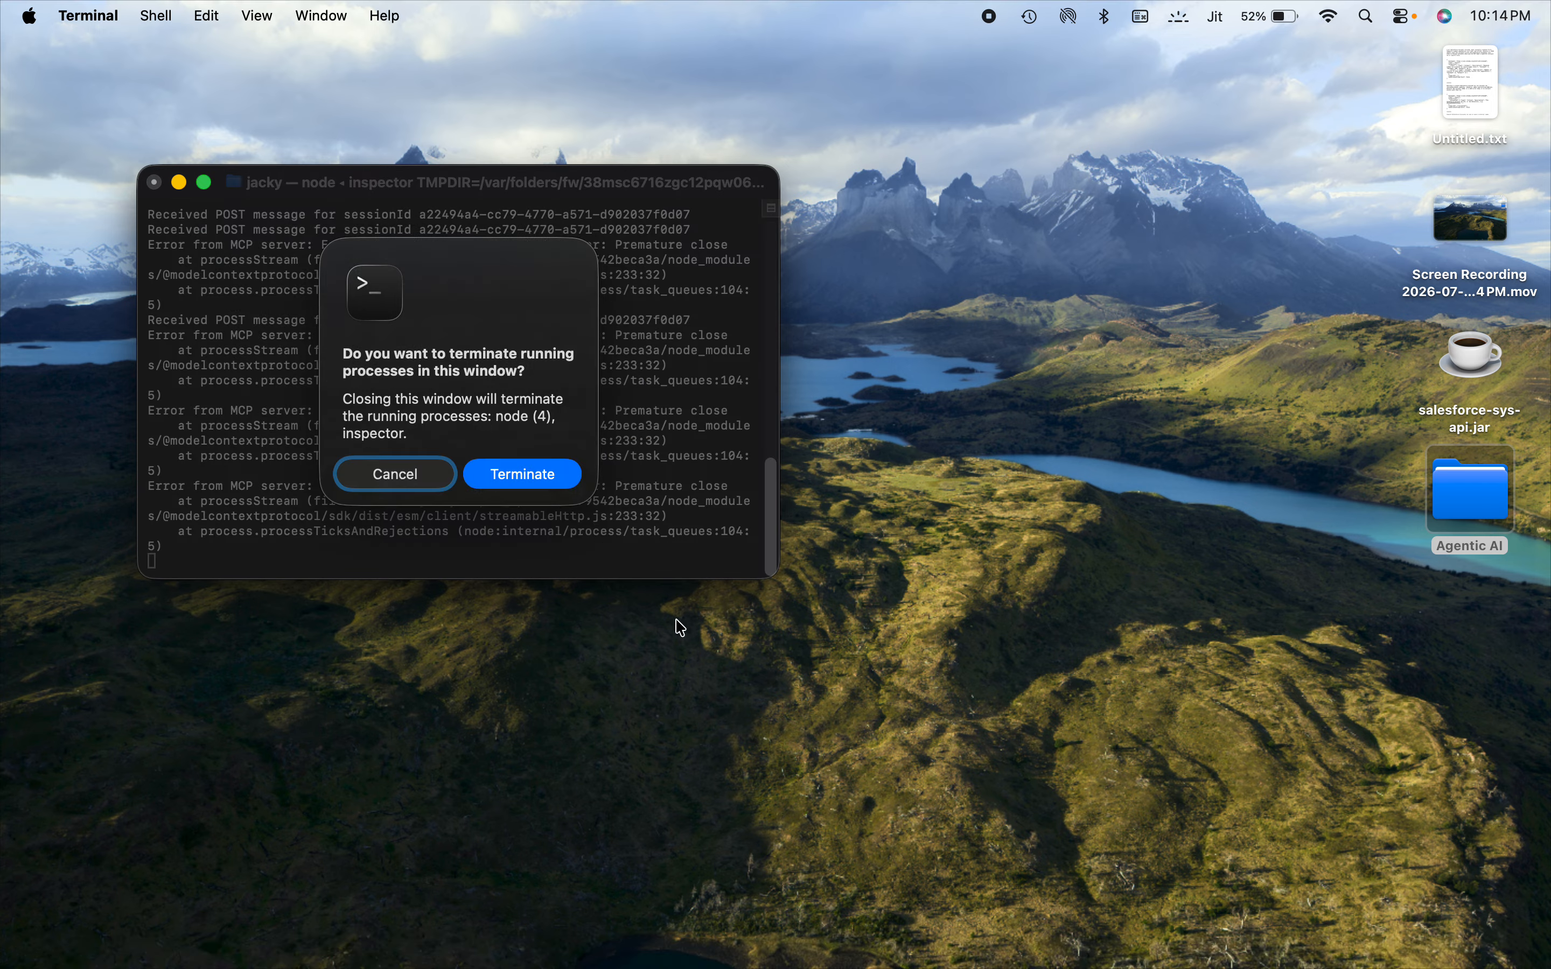
{"action": "left_click", "coordinate": [515, 474]}
{"action": "mouse_move", "coordinate": [660, 929]}
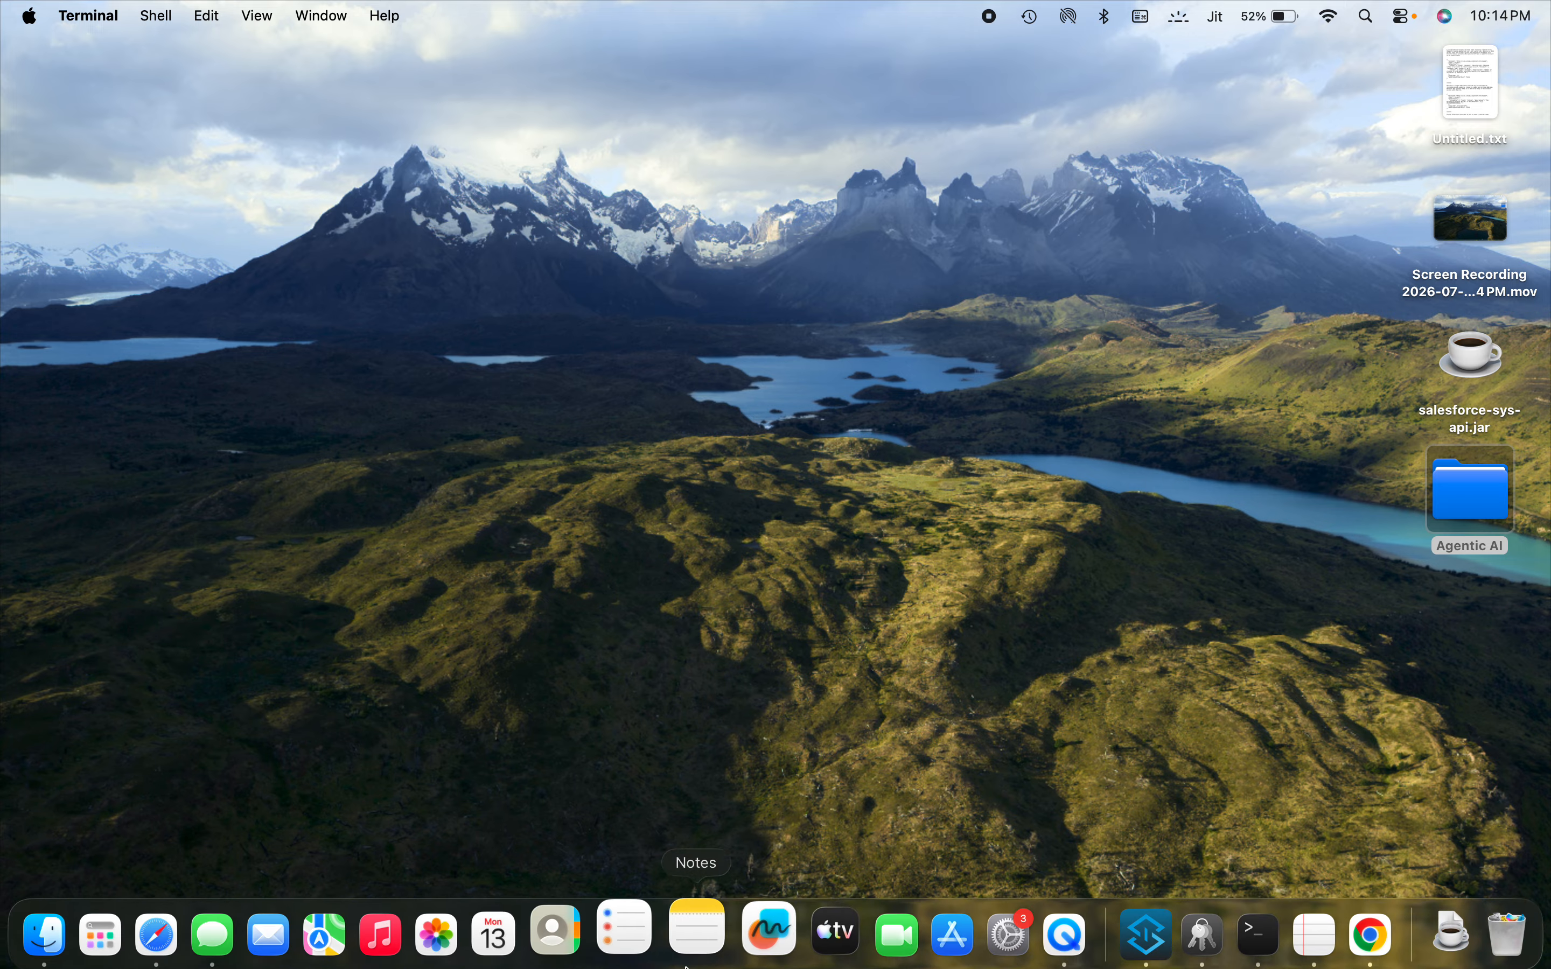
{"action": "left_click", "coordinate": [1226, 923]}
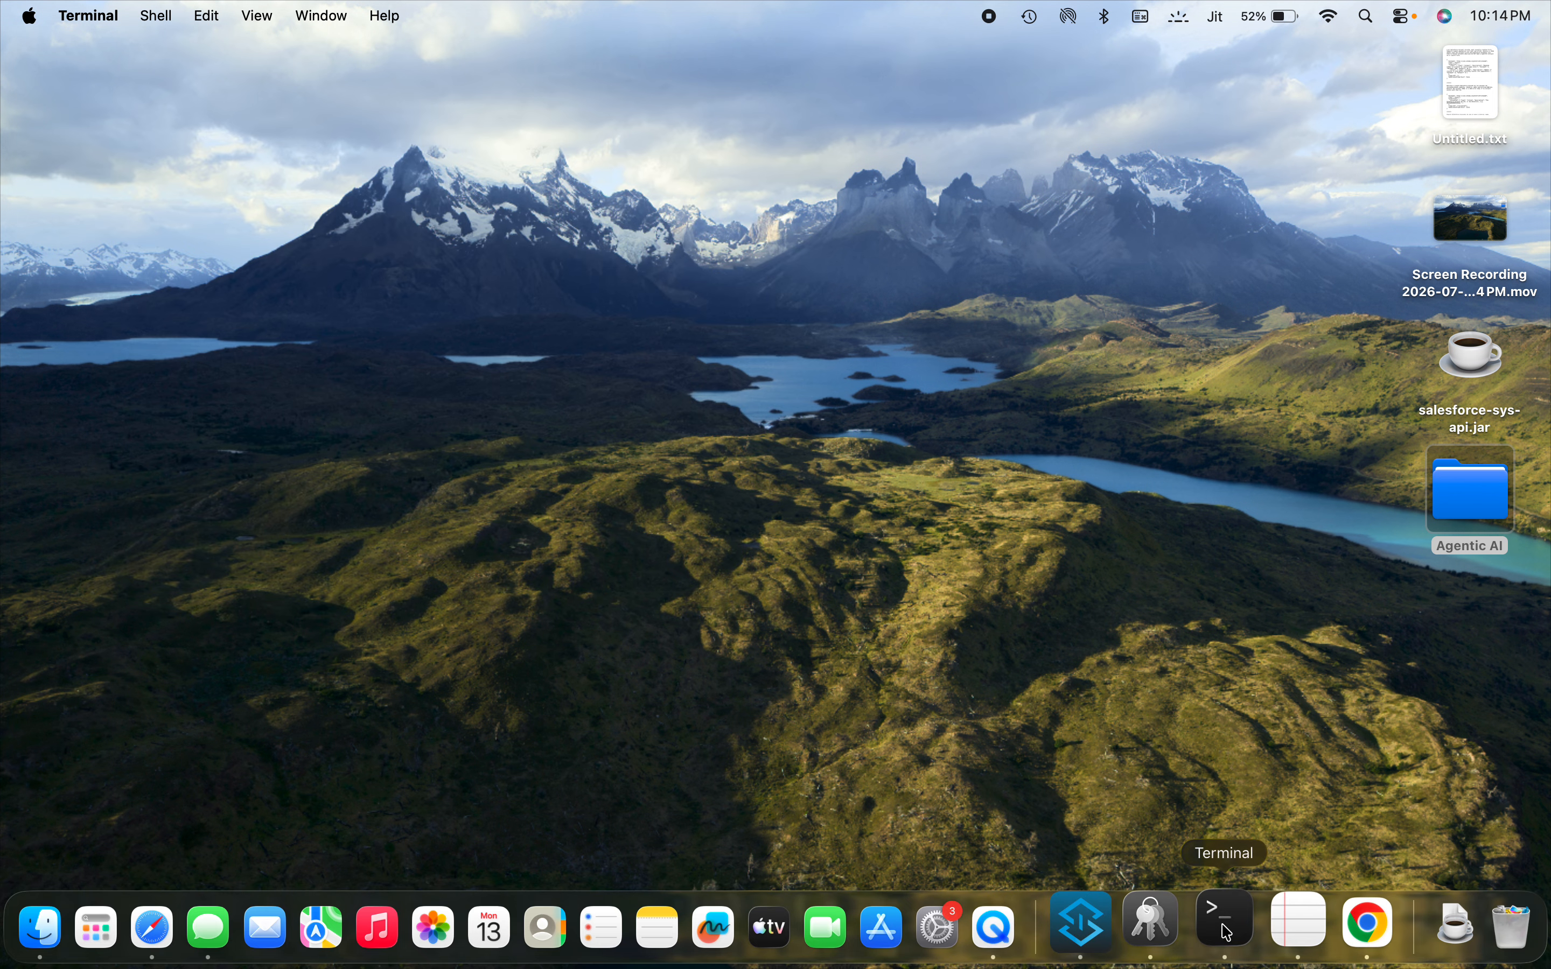
{"action": "type", "text": "npx @modelcontextprotocol/inspector"}
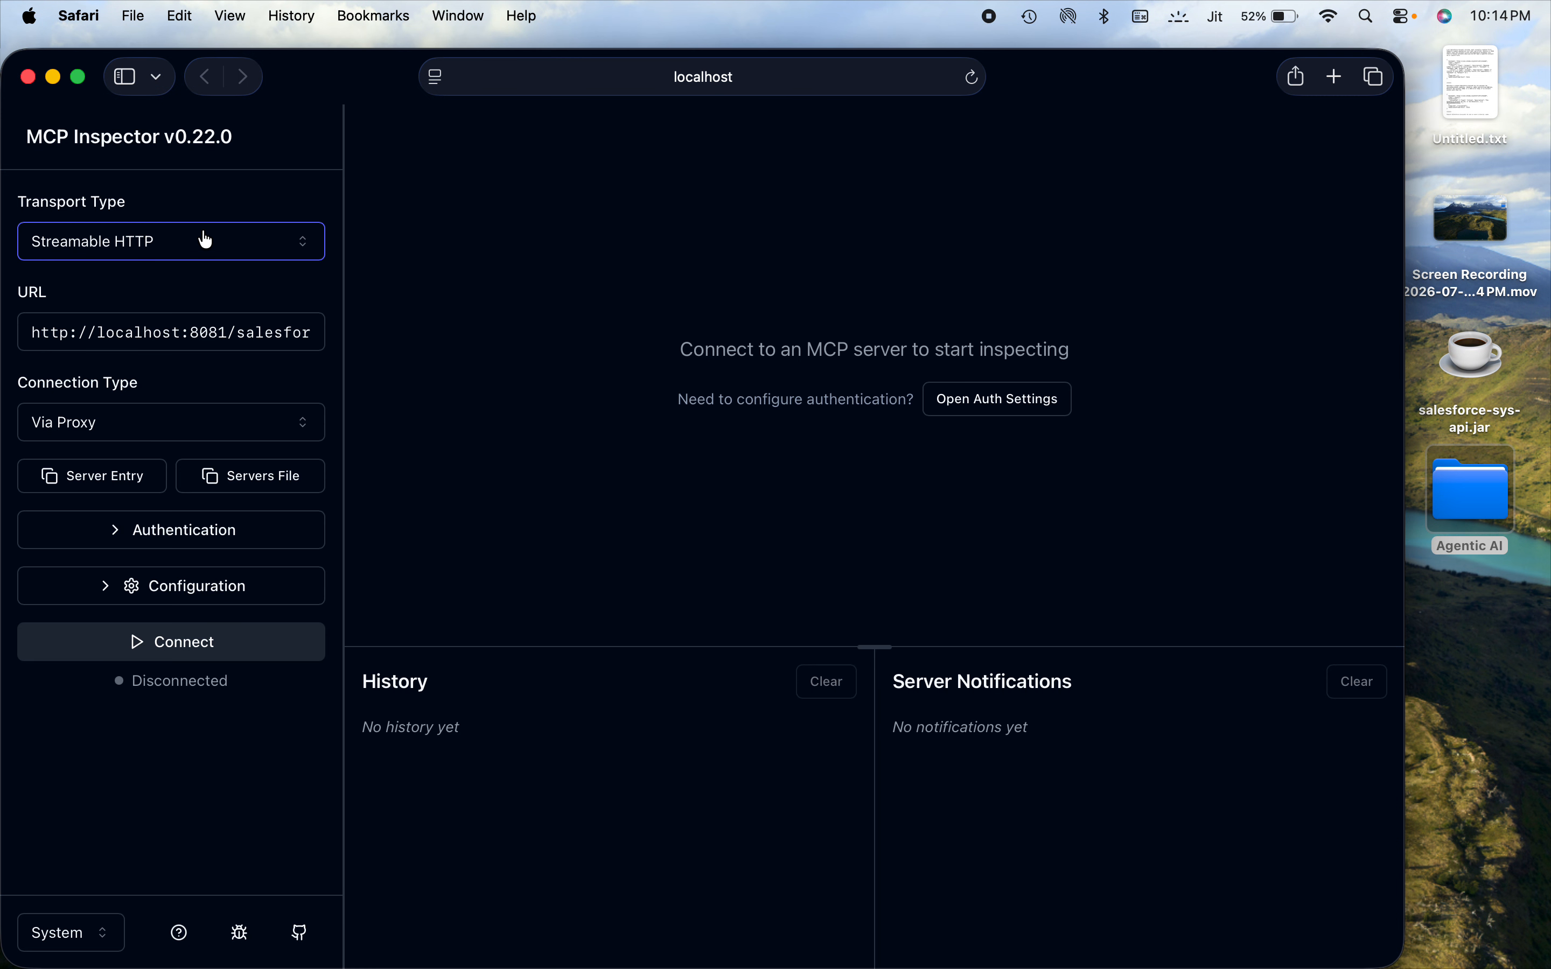
- Clear the old localhost address from the MCP Inspector server URL
{"action": "left_click", "coordinate": [117, 336]}
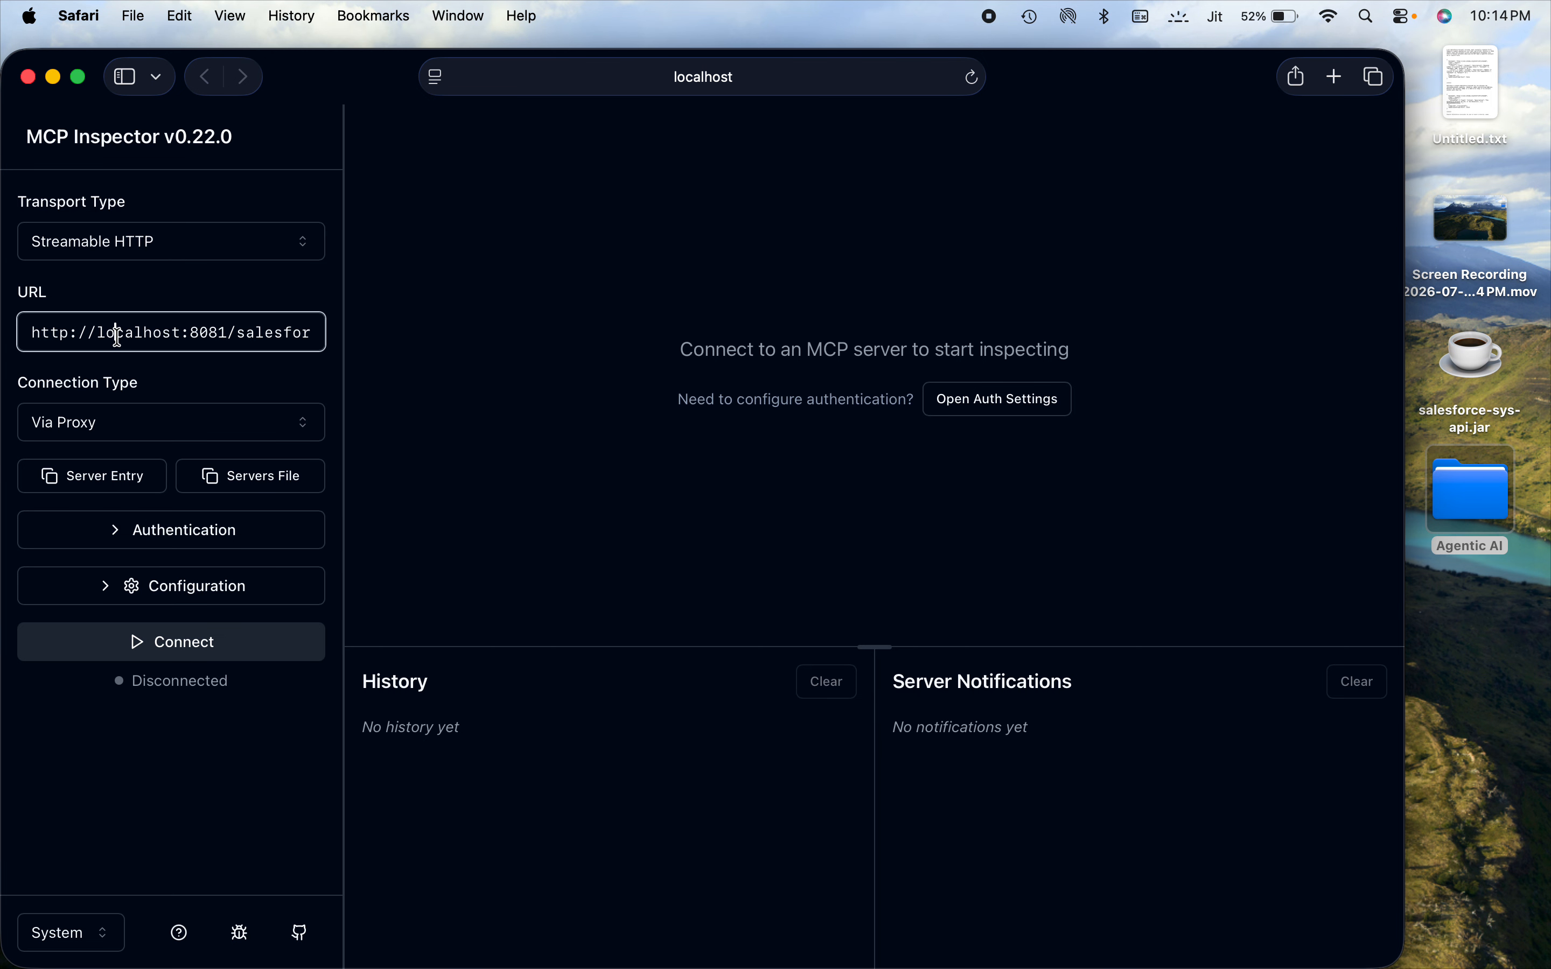
{"action": "key", "text": "super+v"}
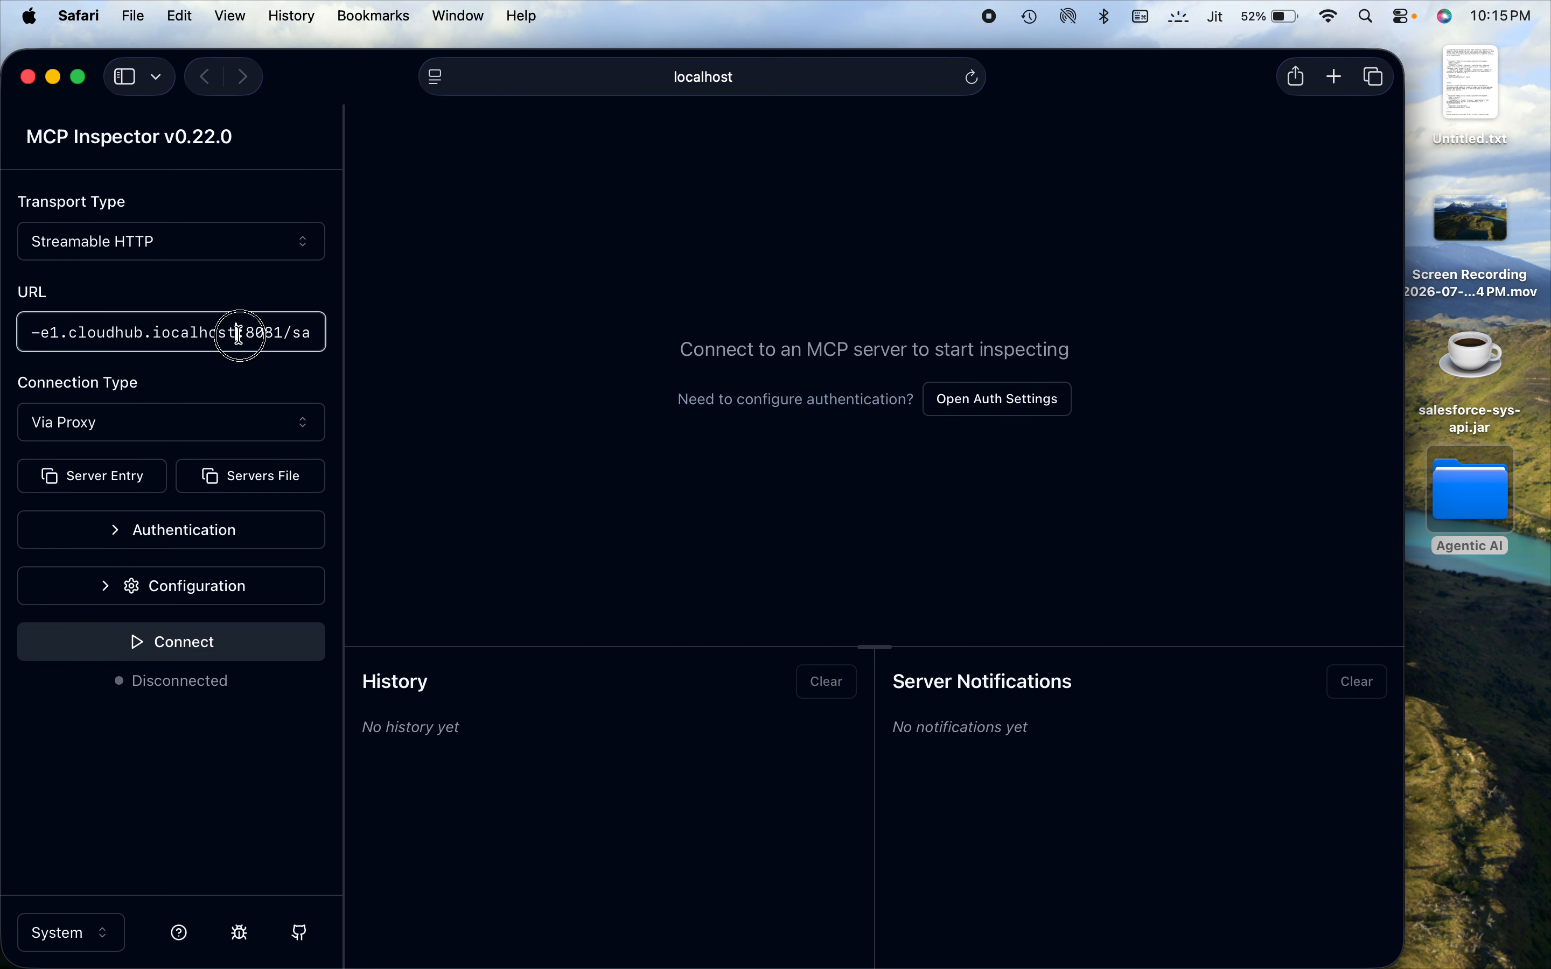
{"action": "key", "text": "super+a"}
{"action": "key", "text": "BackSpace"}
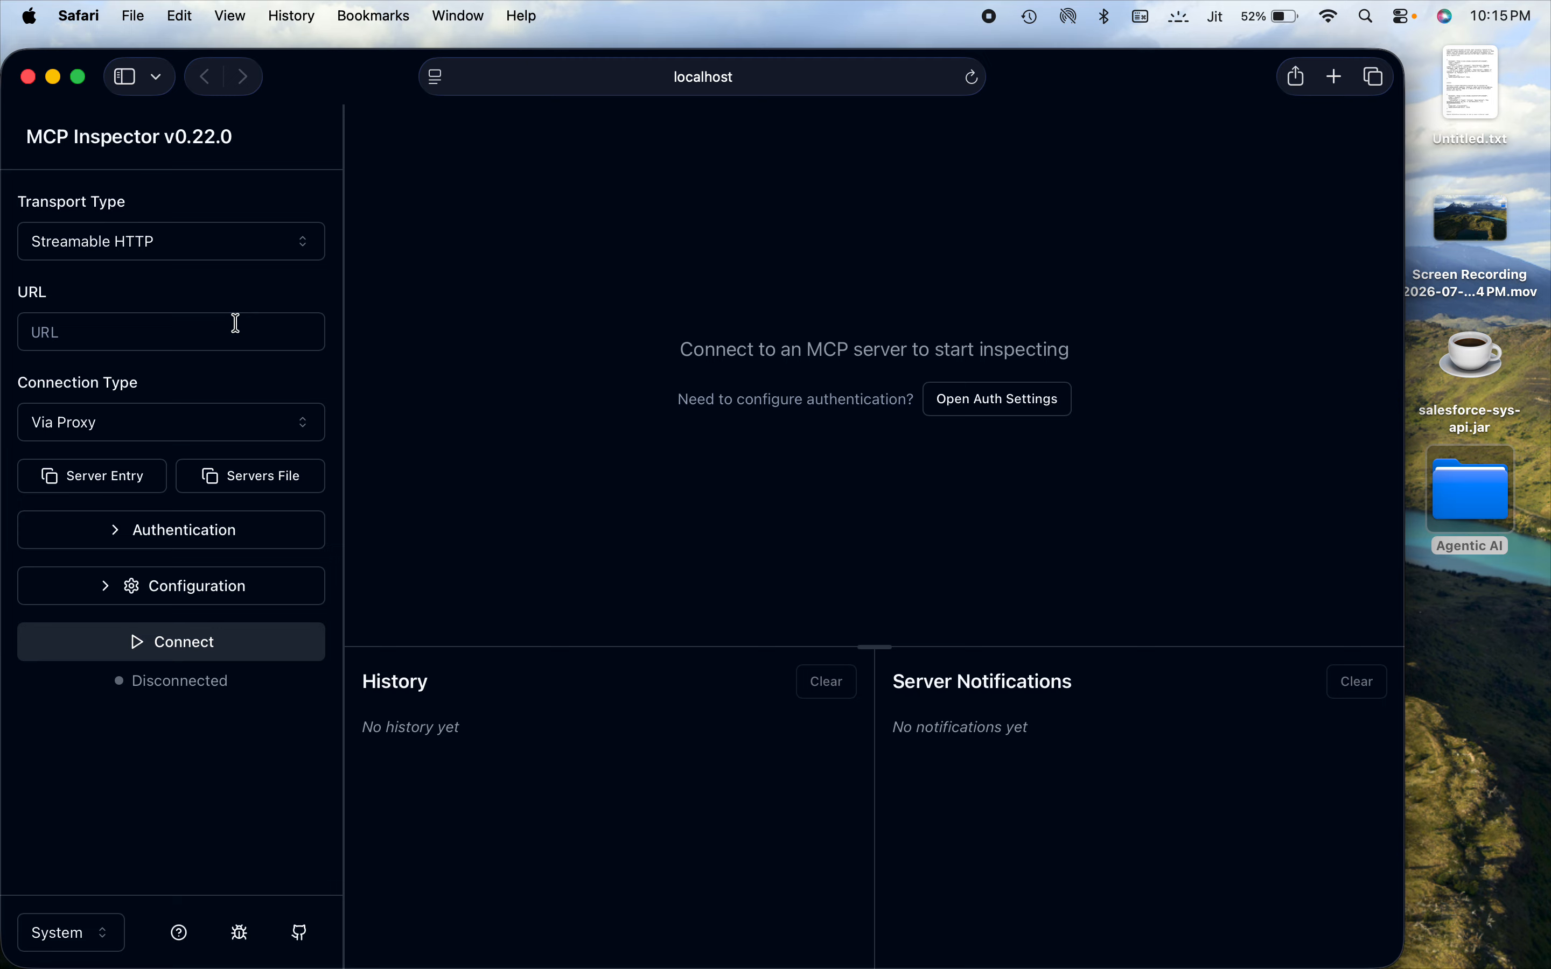
{"action": "key", "text": "Tab"}
- Switch to Chrome, open the salesforce-system-mcp-sandbox public endpoint in its own tab, and select its full address for copying
{"action": "left_click", "coordinate": [402, 886]}
{"action": "mouse_move", "coordinate": [1211, 962]}
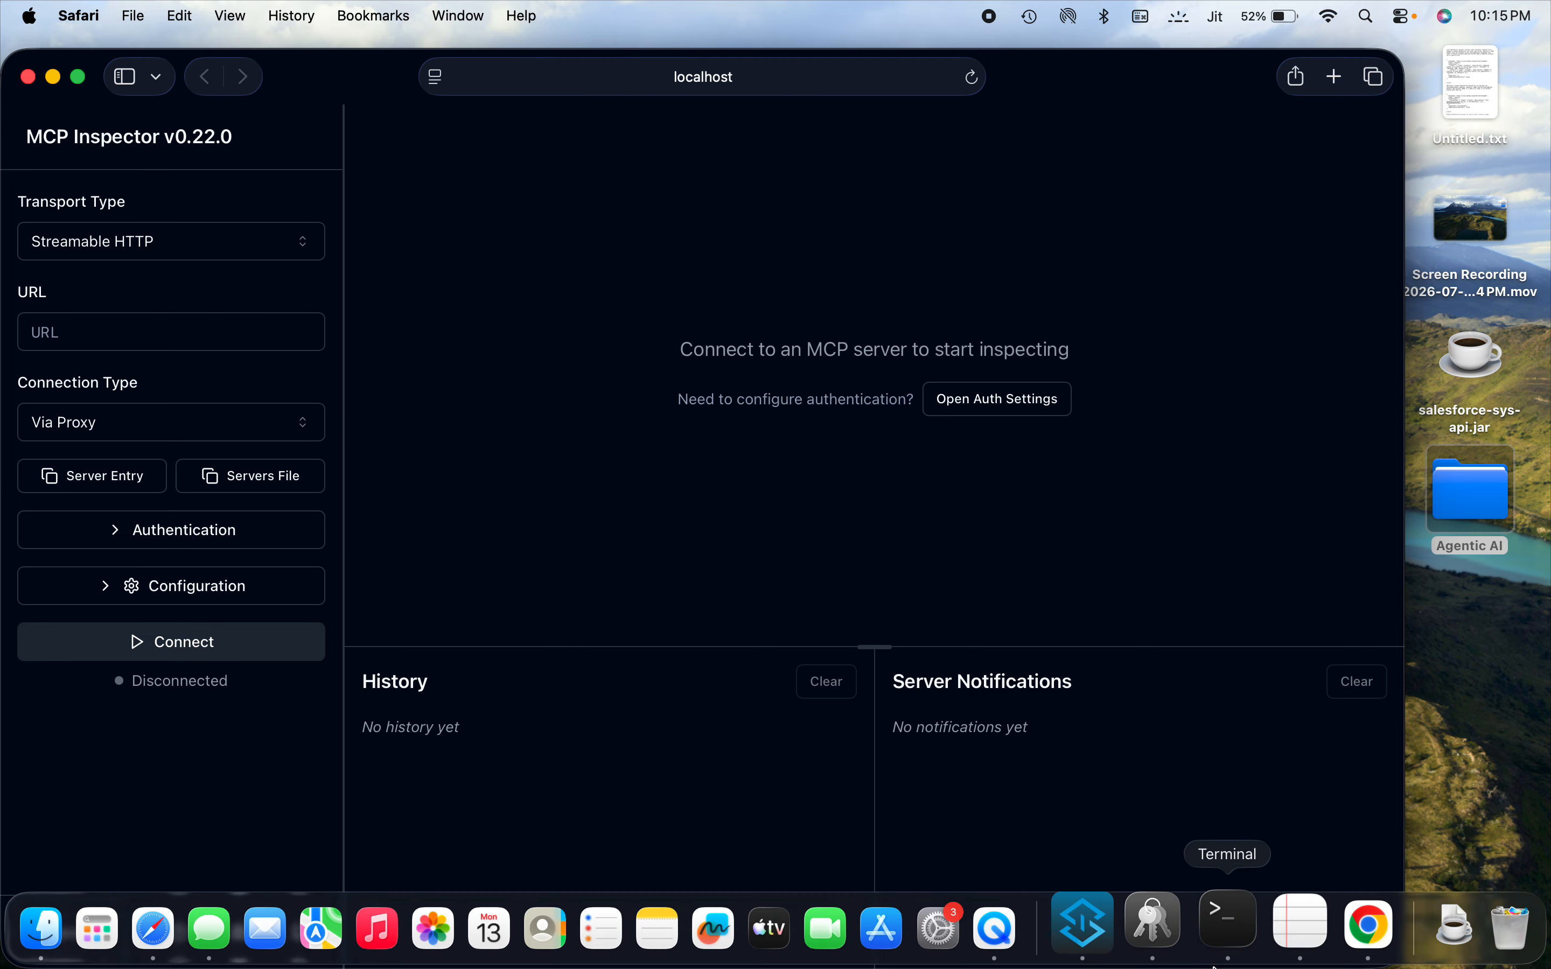
{"action": "left_click", "coordinate": [1357, 930]}
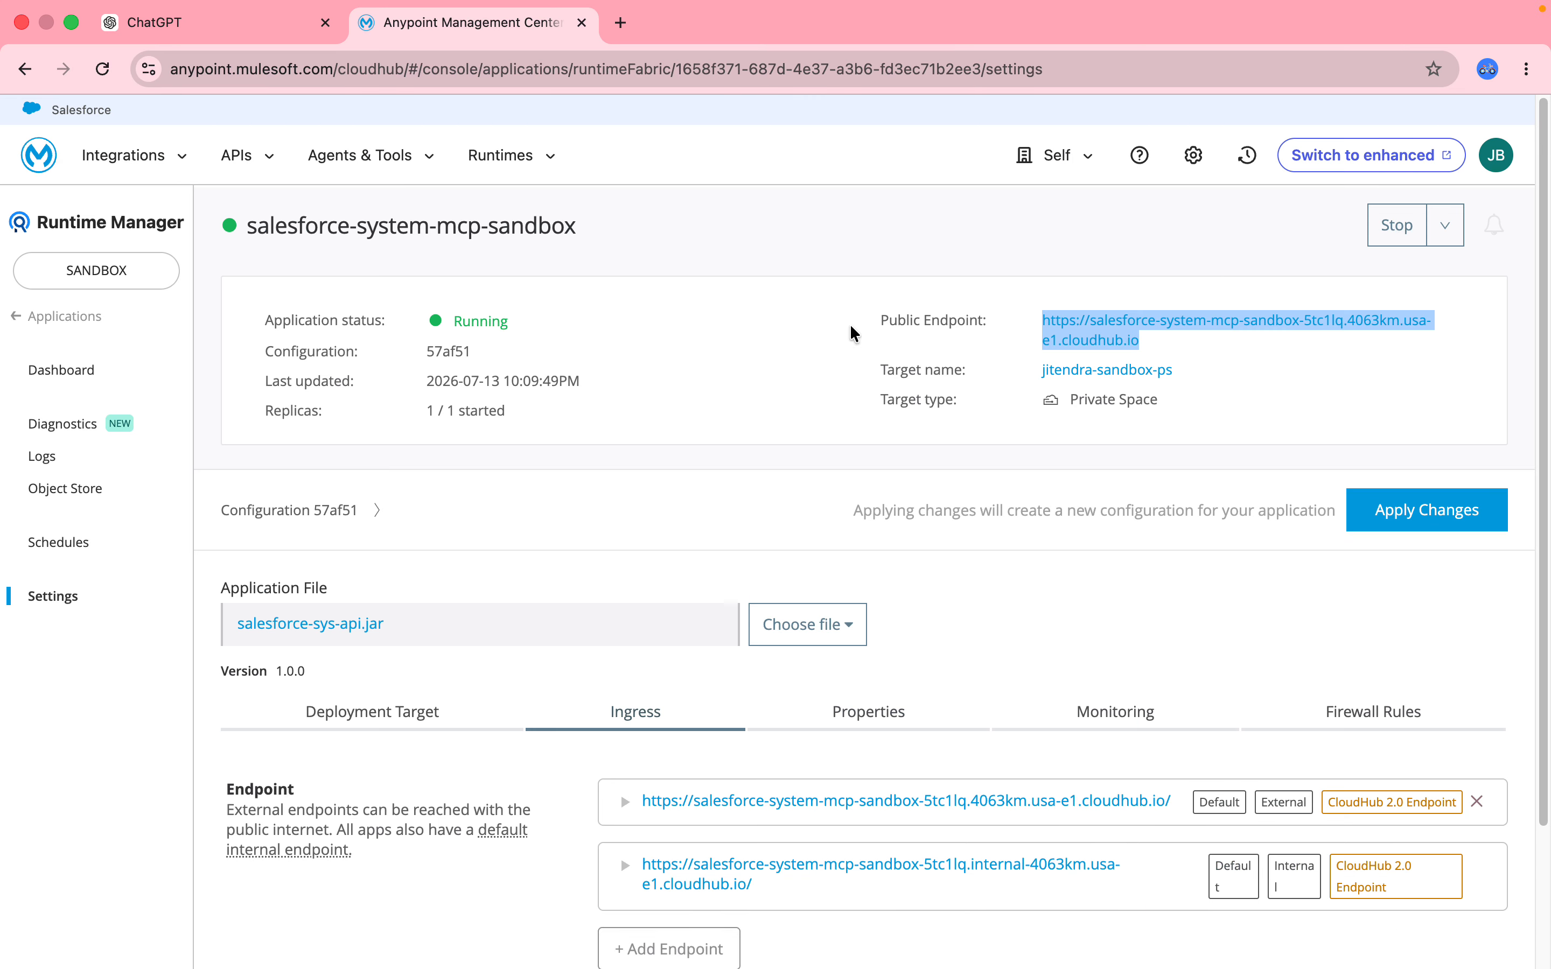
{"action": "left_click", "coordinate": [1204, 383]}
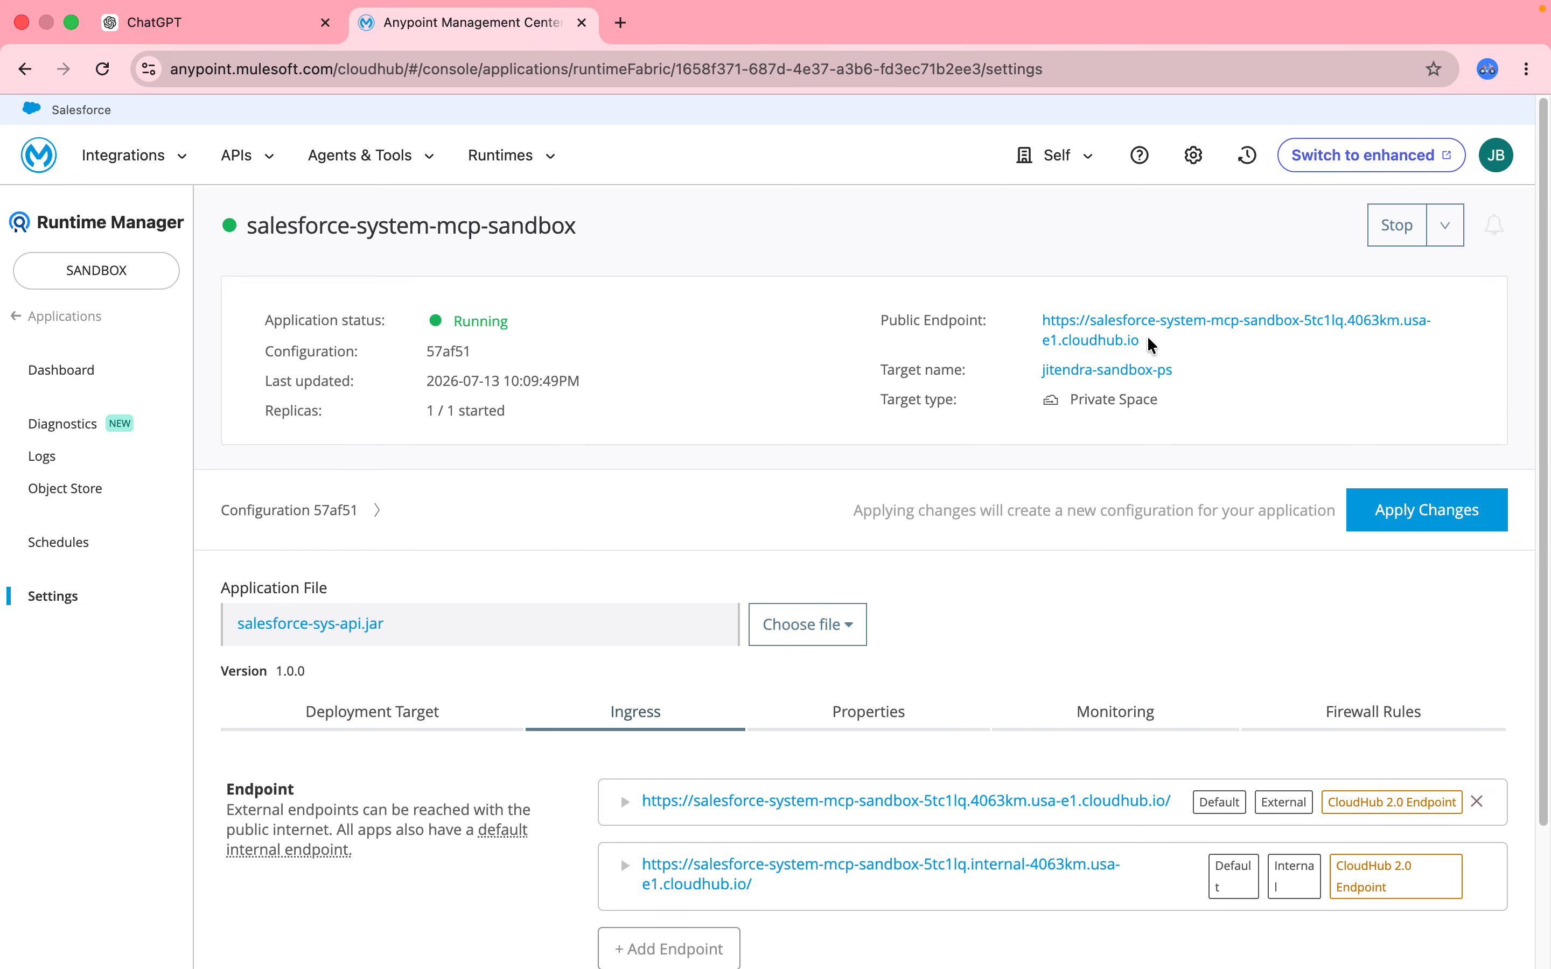
{"action": "left_click_drag", "start_coordinate": [1151, 340], "coordinate": [1036, 328]}
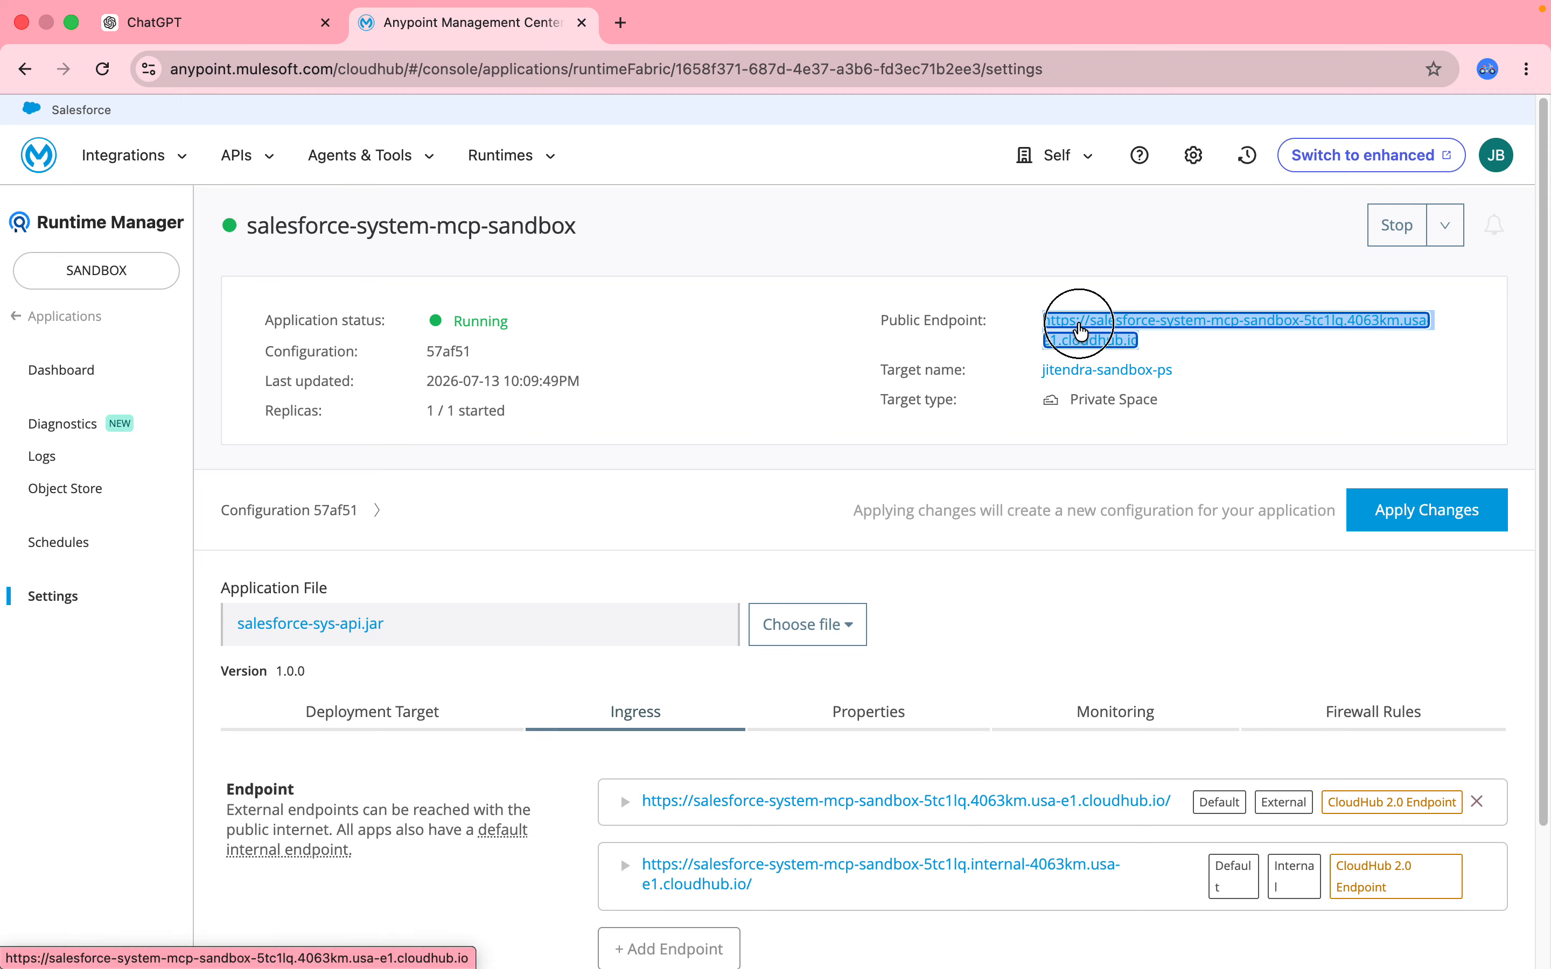
{"action": "left_click", "coordinate": [1076, 329]}
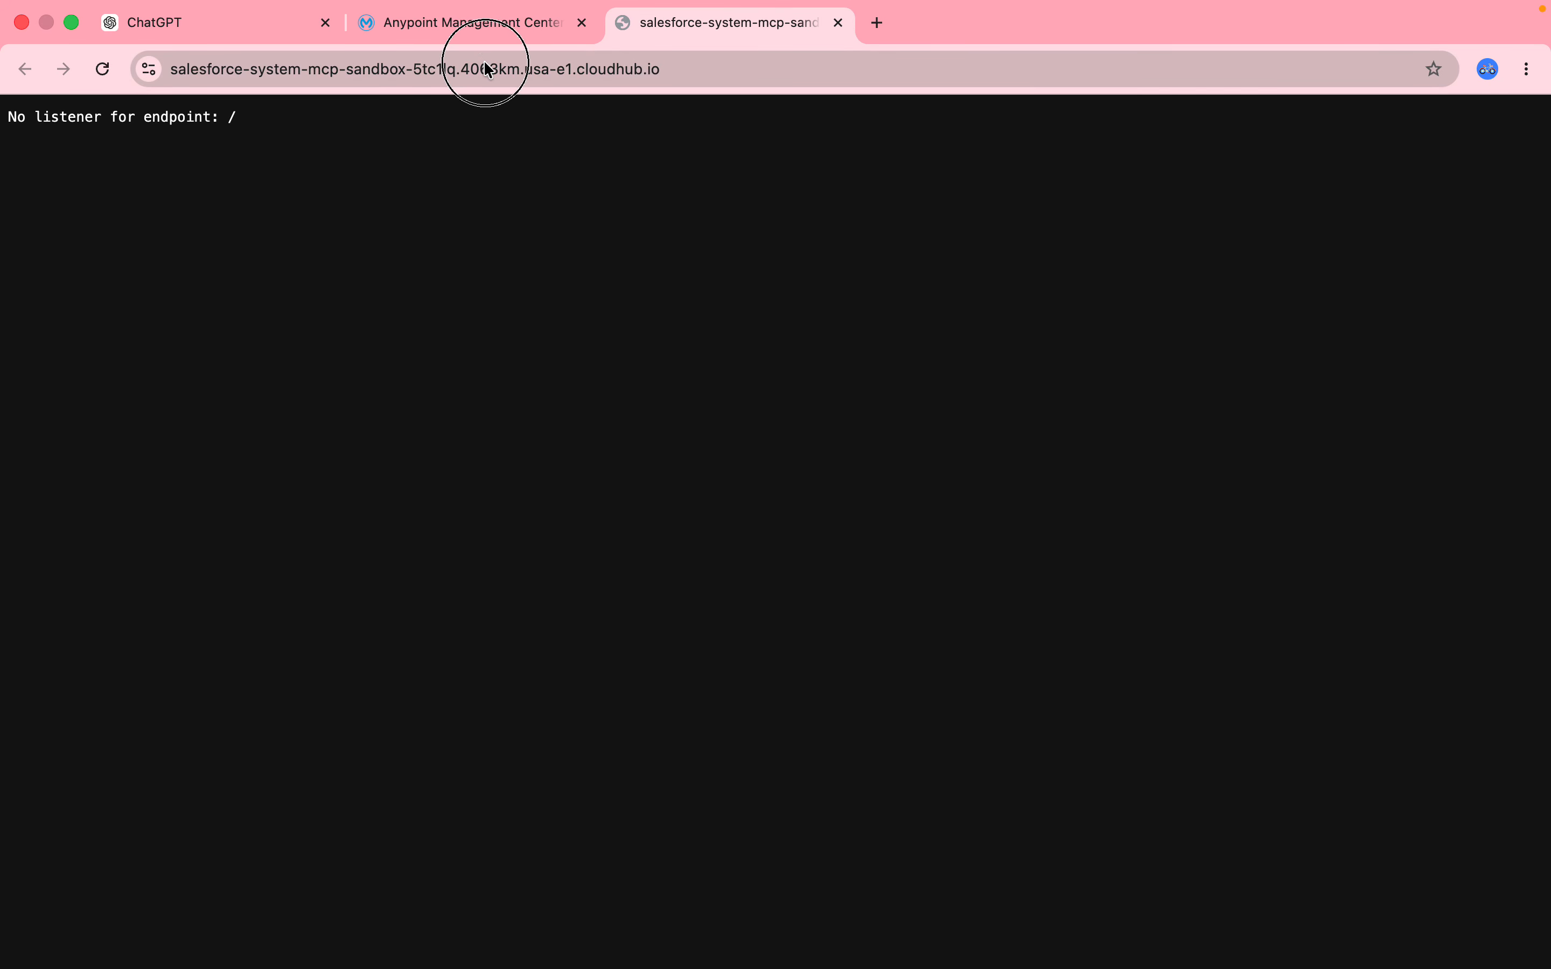
{"action": "left_click", "coordinate": [485, 67]}
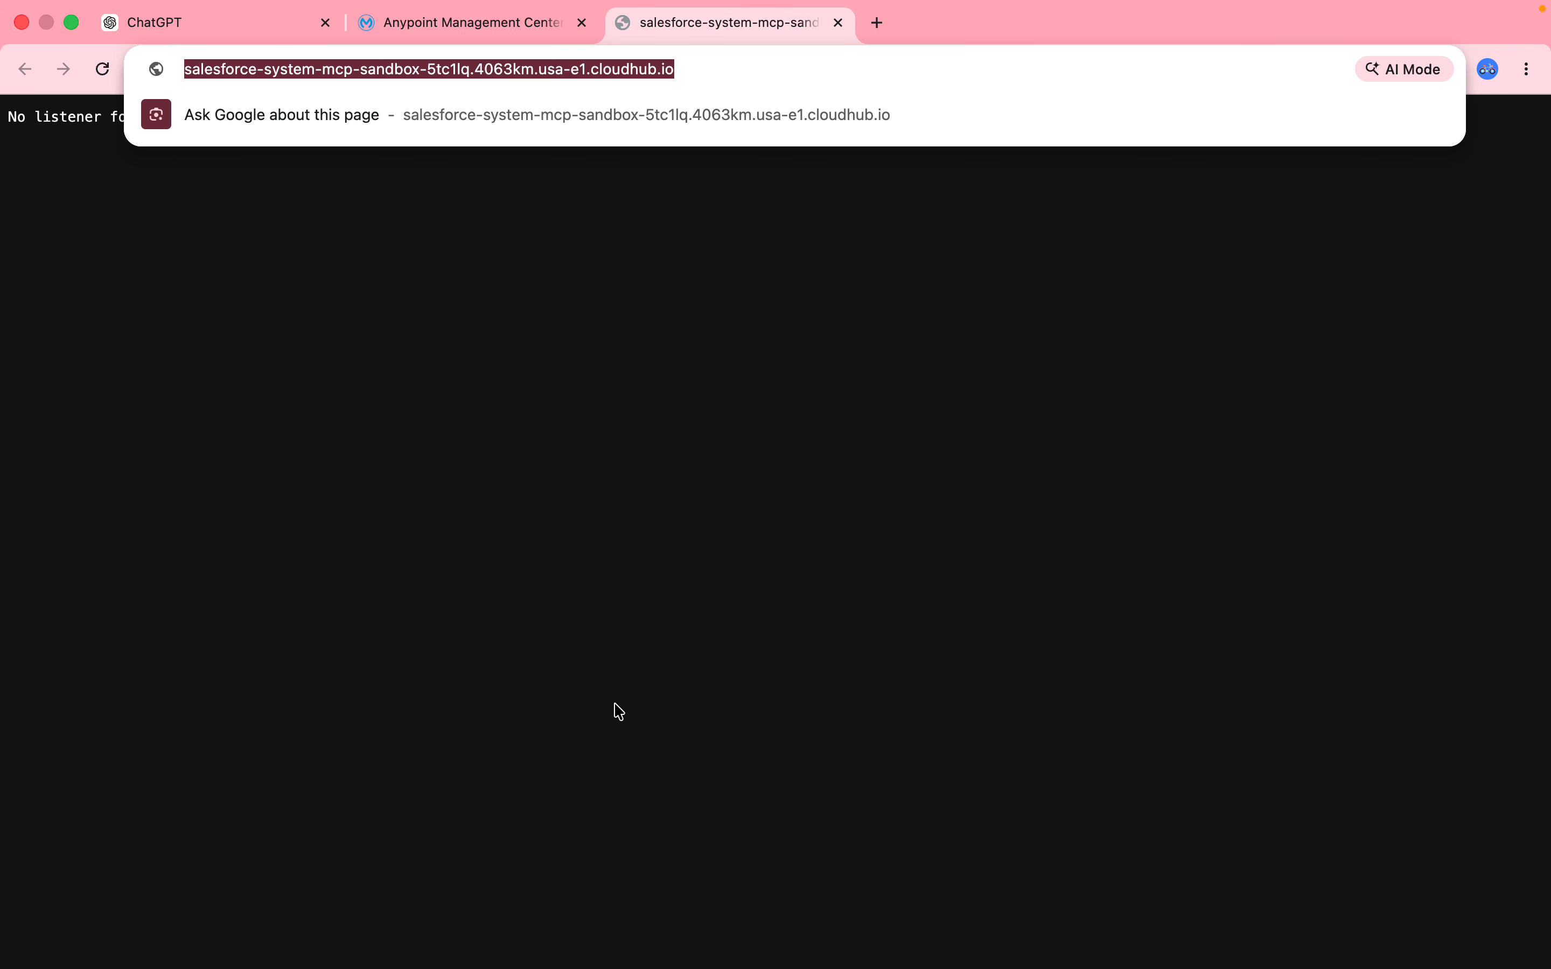
{"action": "mouse_move", "coordinate": [803, 910]}
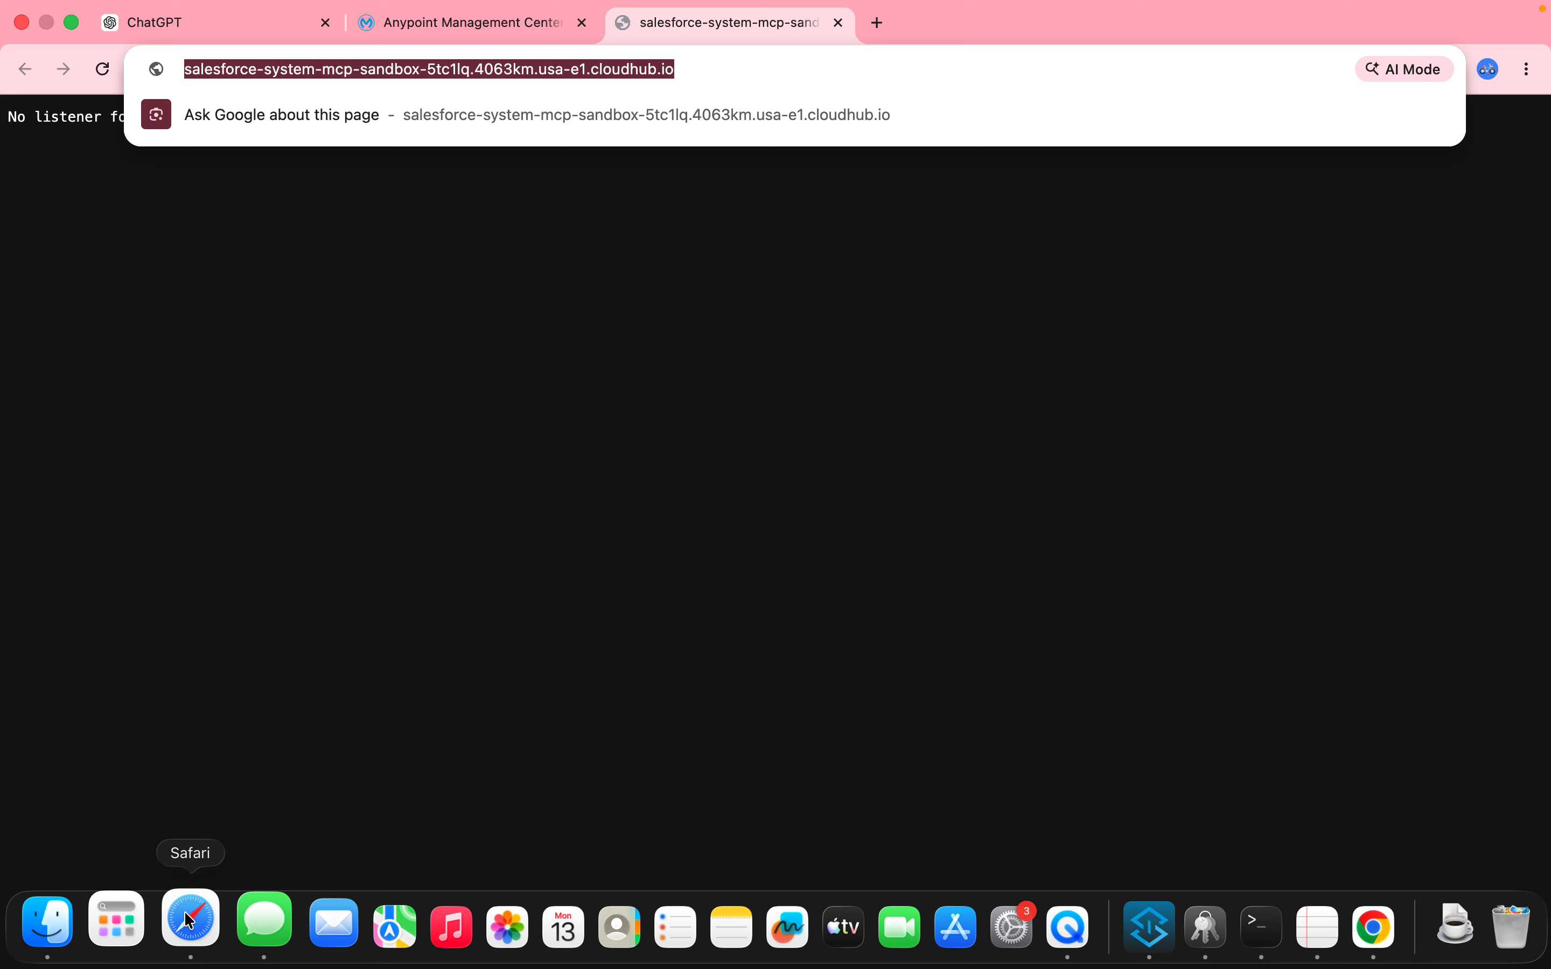
{"action": "left_click", "coordinate": [190, 922]}
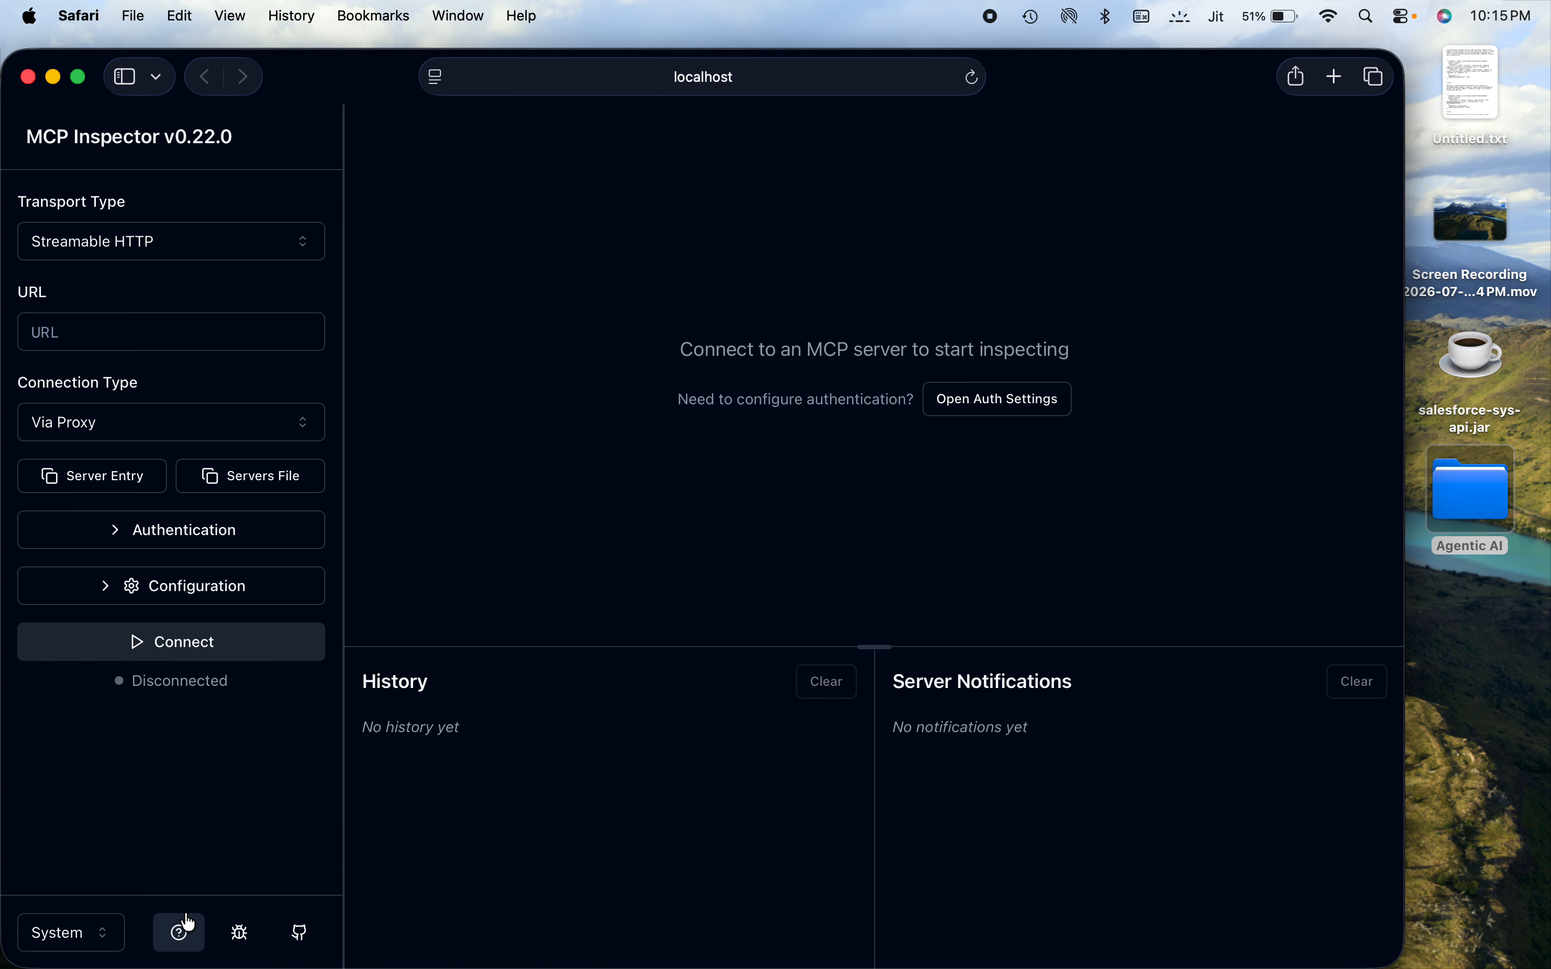
{"action": "left_click", "coordinate": [119, 337]}
{"action": "key", "text": "super+v"}
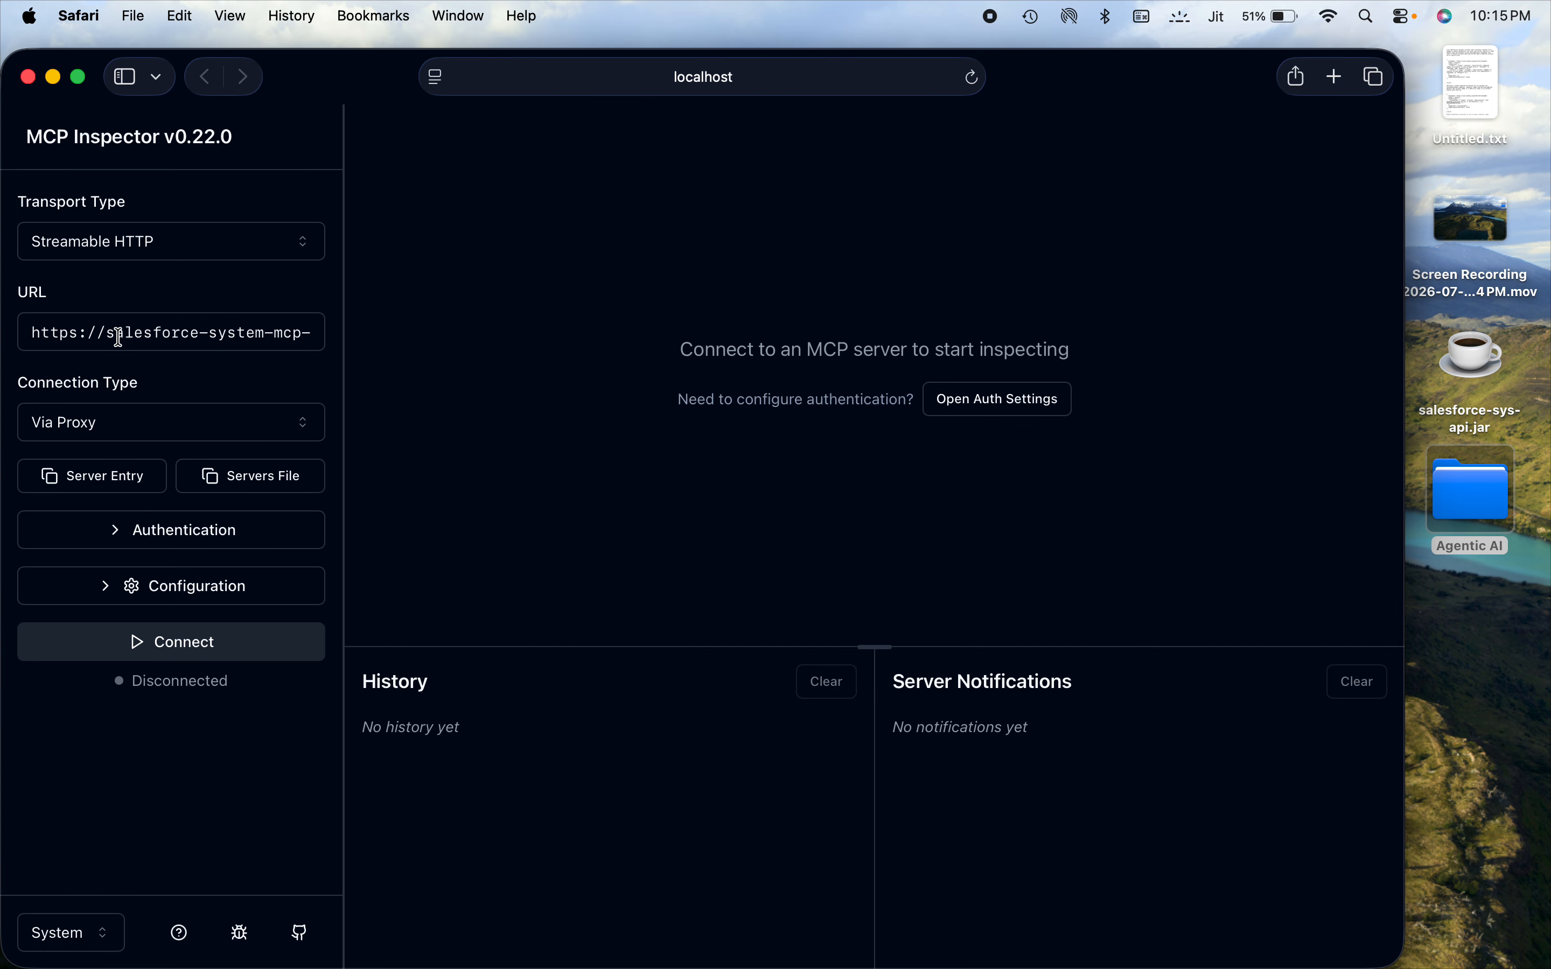
{"action": "left_click_drag", "start_coordinate": [118, 337], "coordinate": [396, 322]}
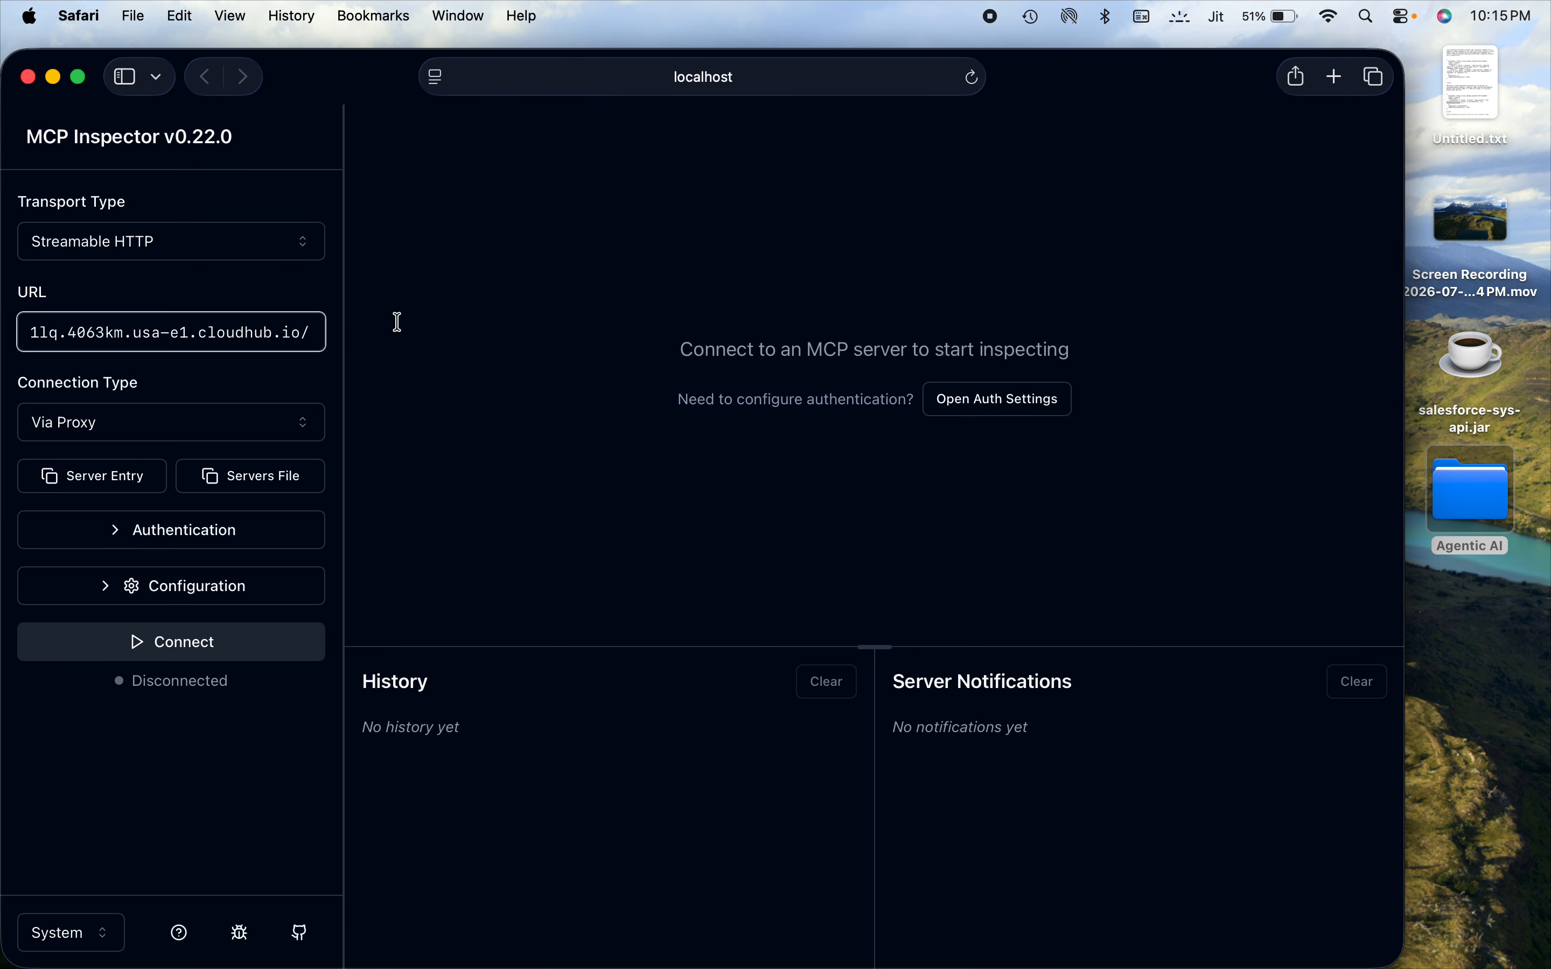
{"action": "left_click", "coordinate": [307, 336]}
{"action": "type", "text": "salesf"}
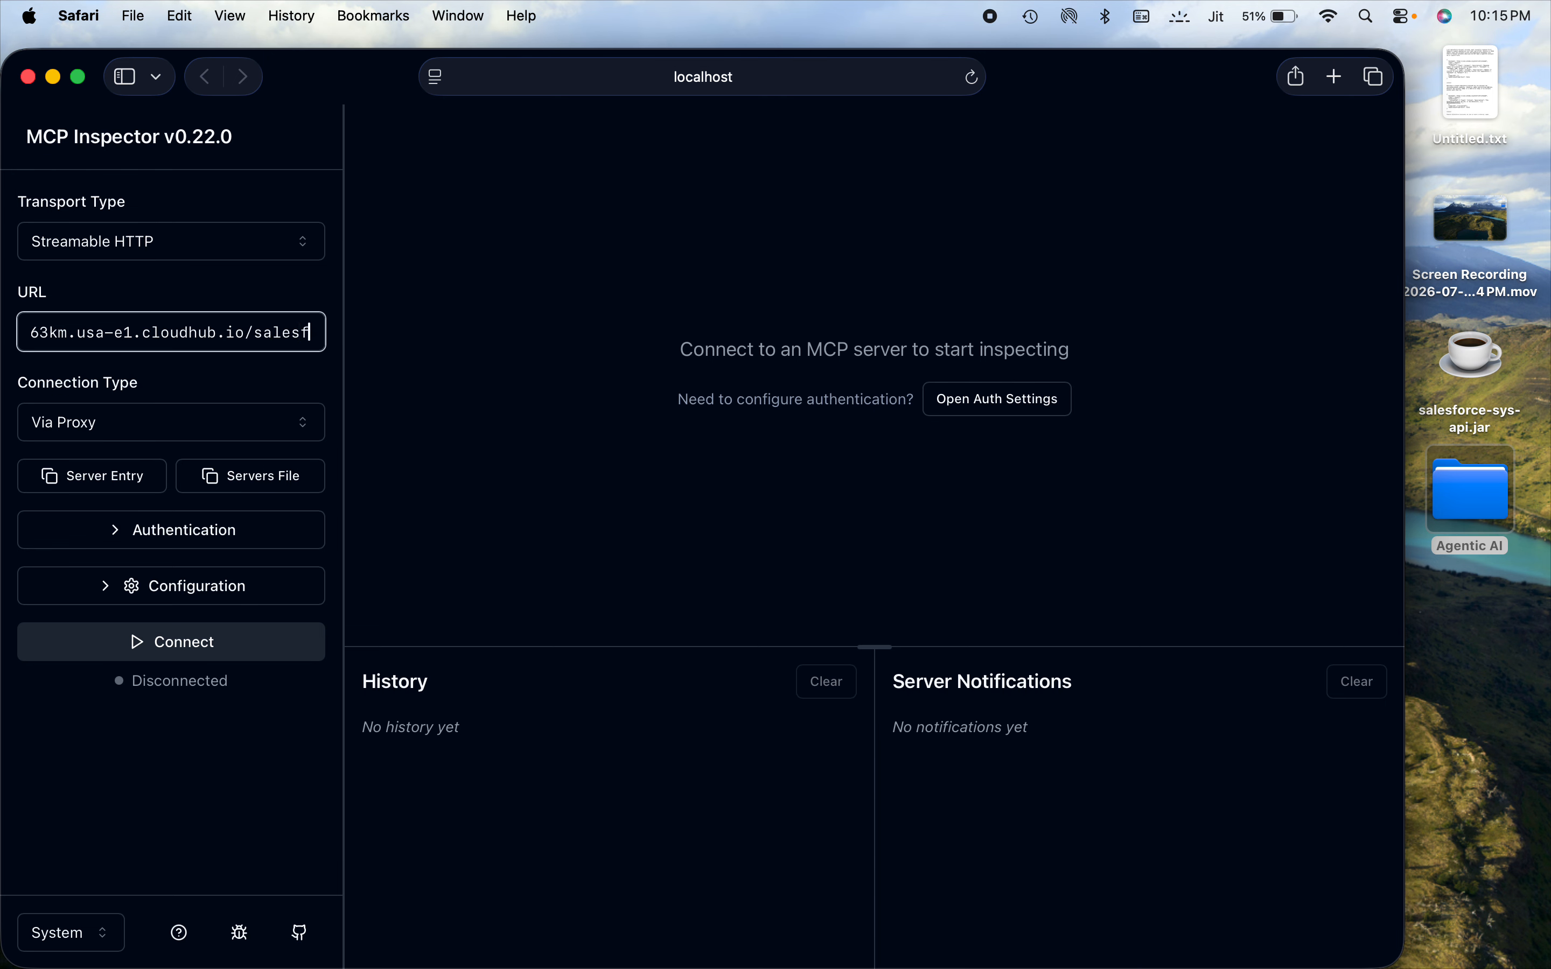
{"action": "type", "text": "orce/mcp"}
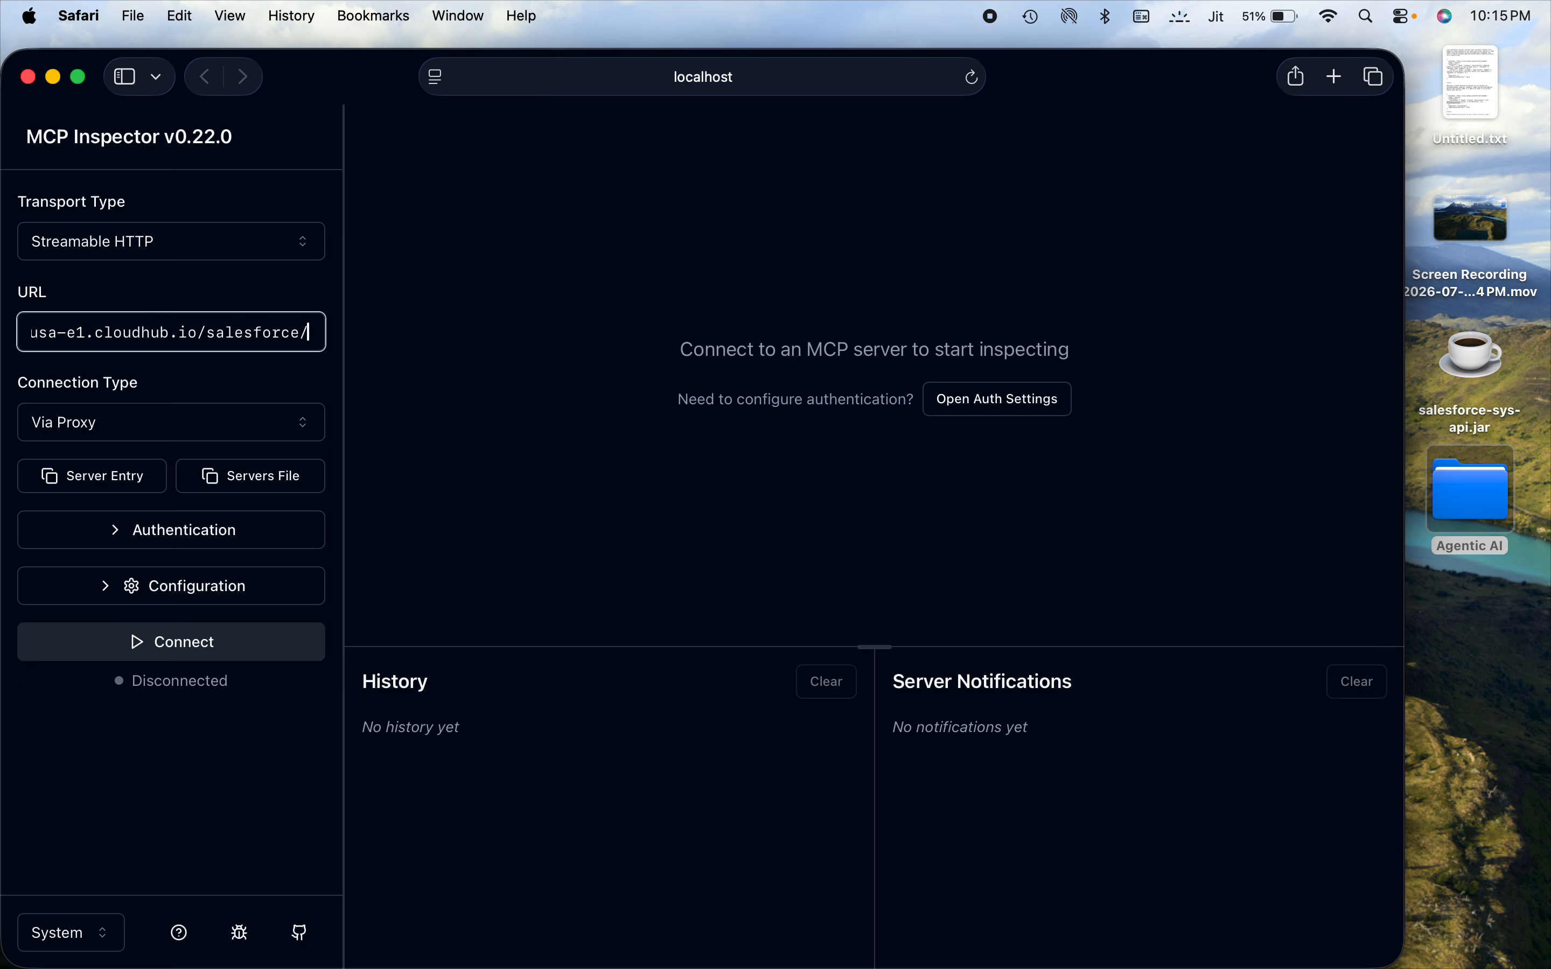
- Connect to the MCP server and list its tools, enlarging the area that shows the tool list
{"action": "left_click", "coordinate": [151, 660]}
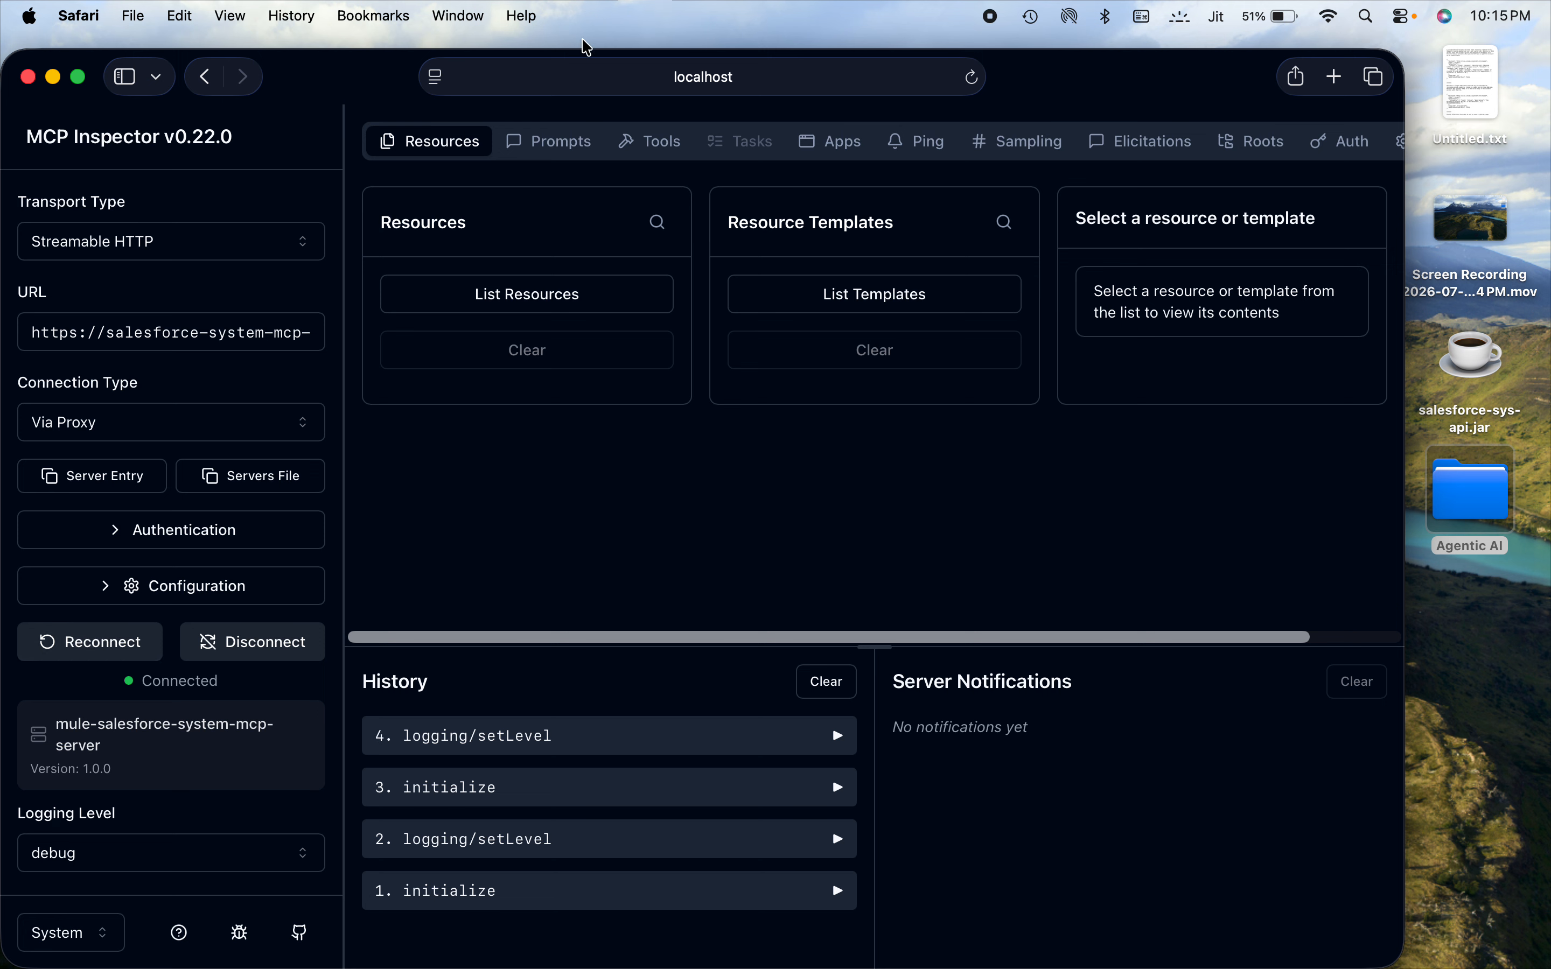
{"action": "left_click", "coordinate": [661, 152]}
{"action": "left_click", "coordinate": [628, 304]}
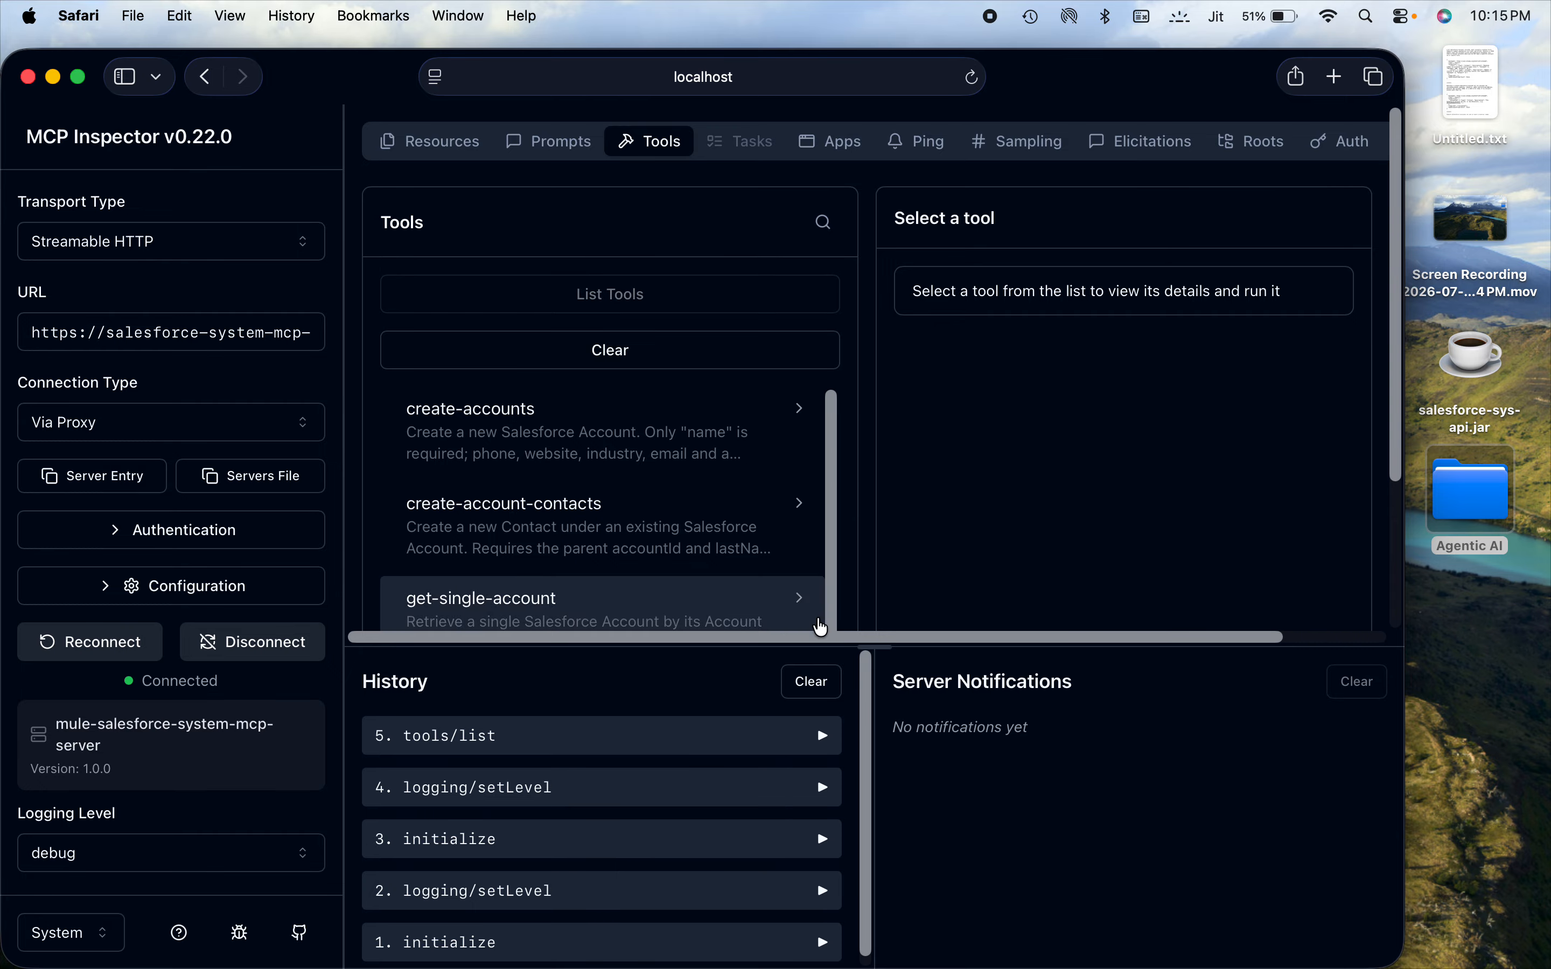
{"action": "left_click_drag", "start_coordinate": [931, 643], "coordinate": [920, 960]}
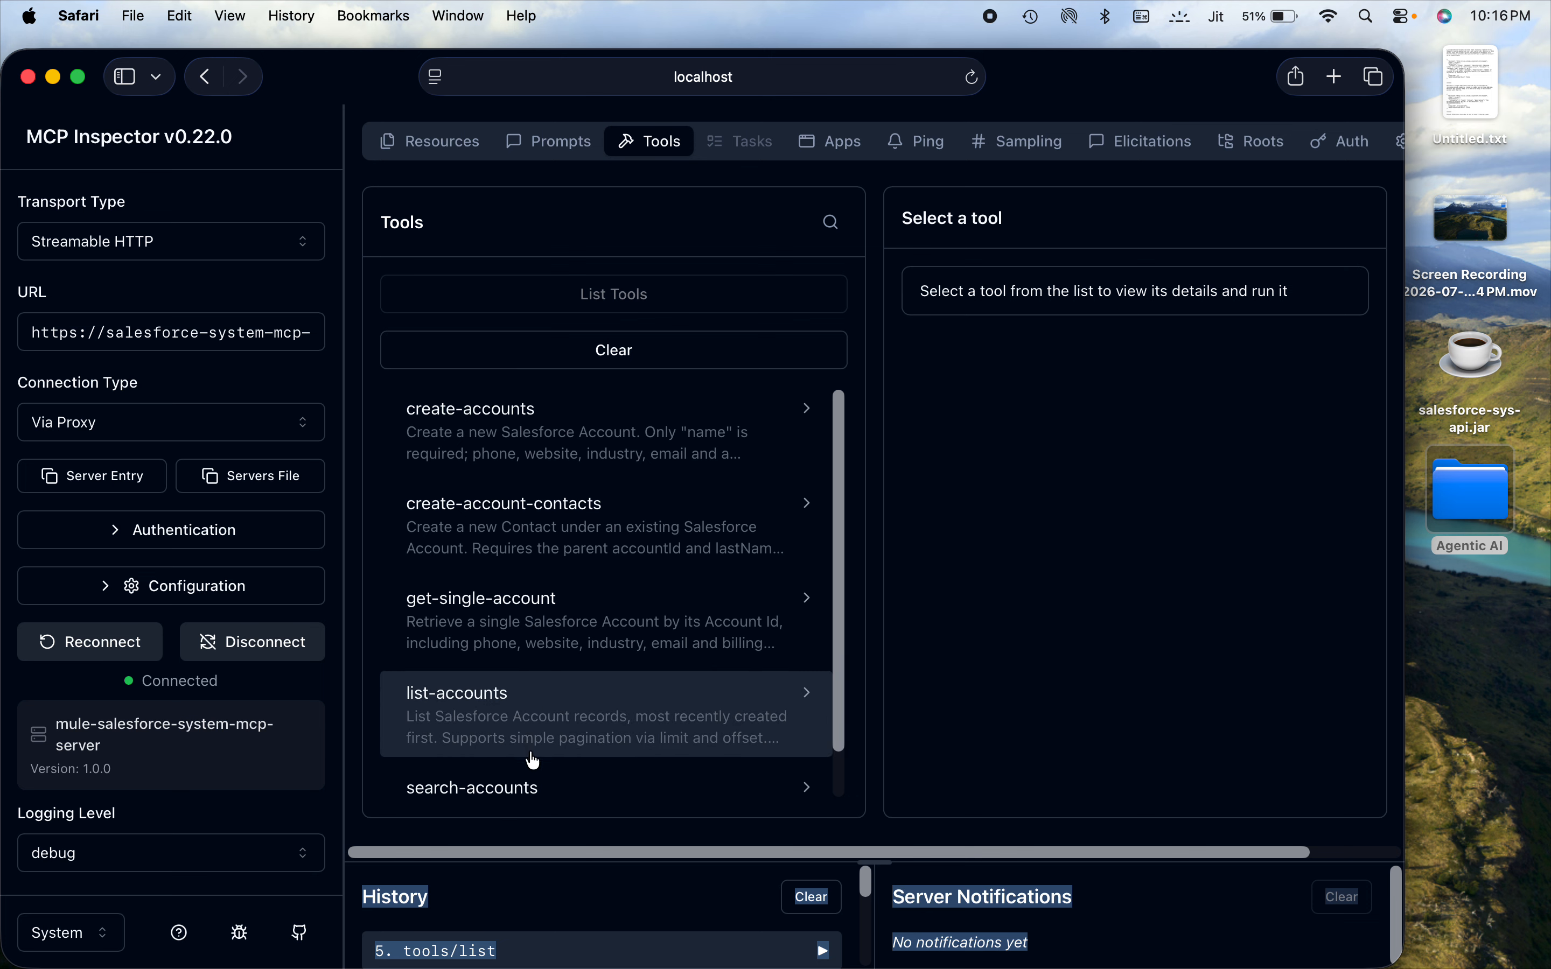
- Switch to Chrome, remove the external ingress endpoint from salesforce-system-mcp-sandbox, and apply the configuration change
{"action": "mouse_move", "coordinate": [484, 966]}
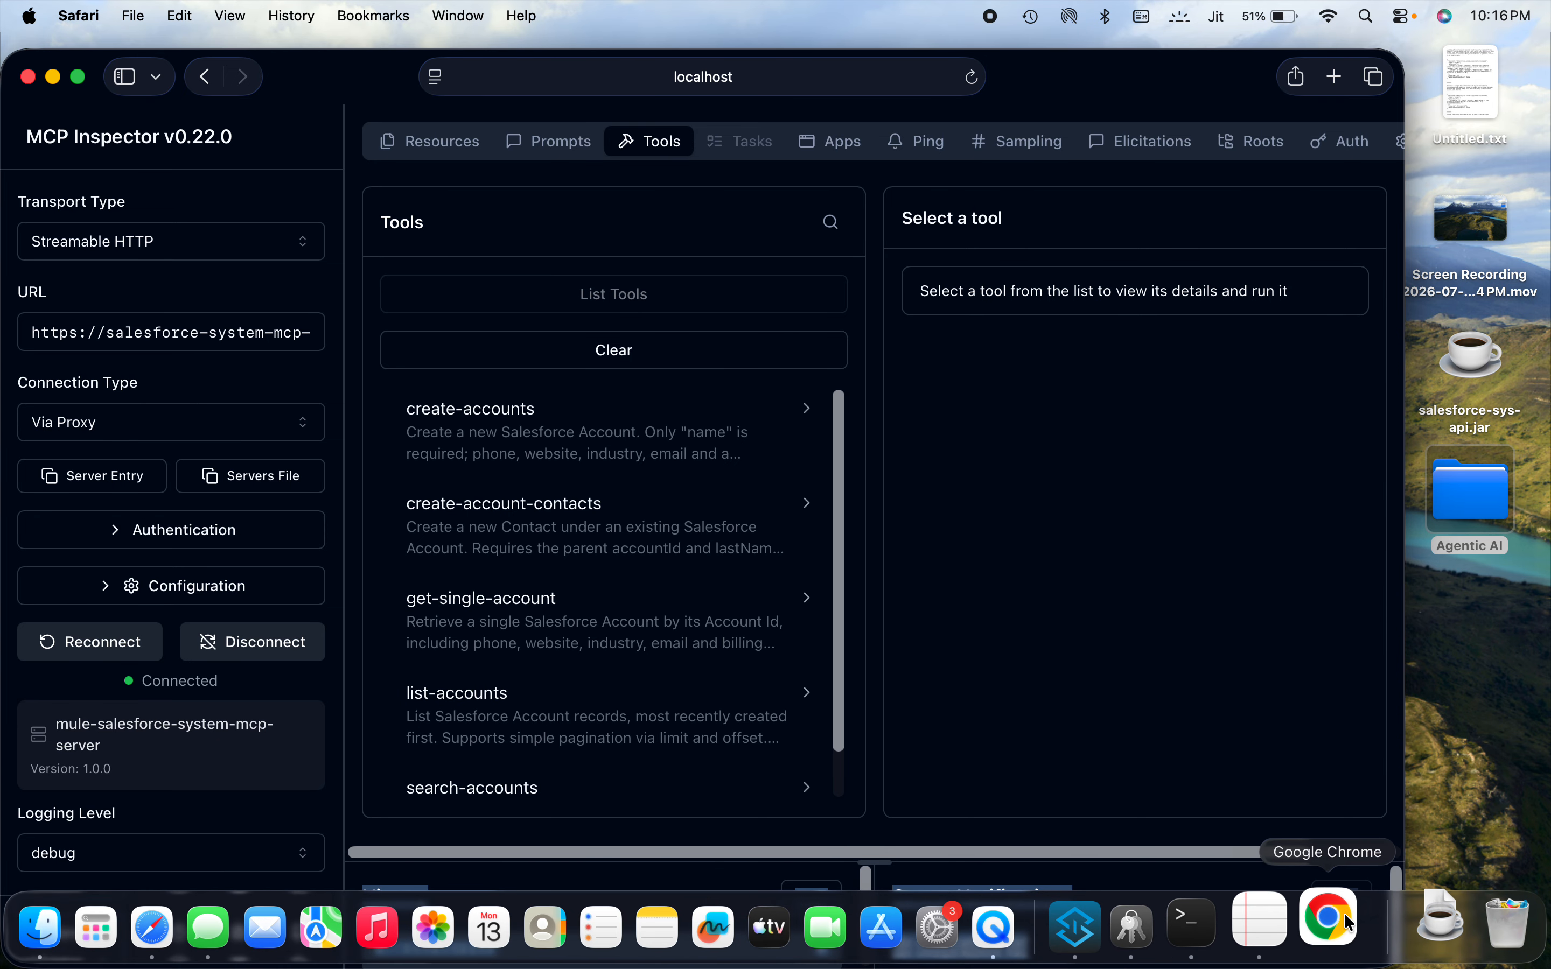
{"action": "left_click", "coordinate": [1357, 955]}
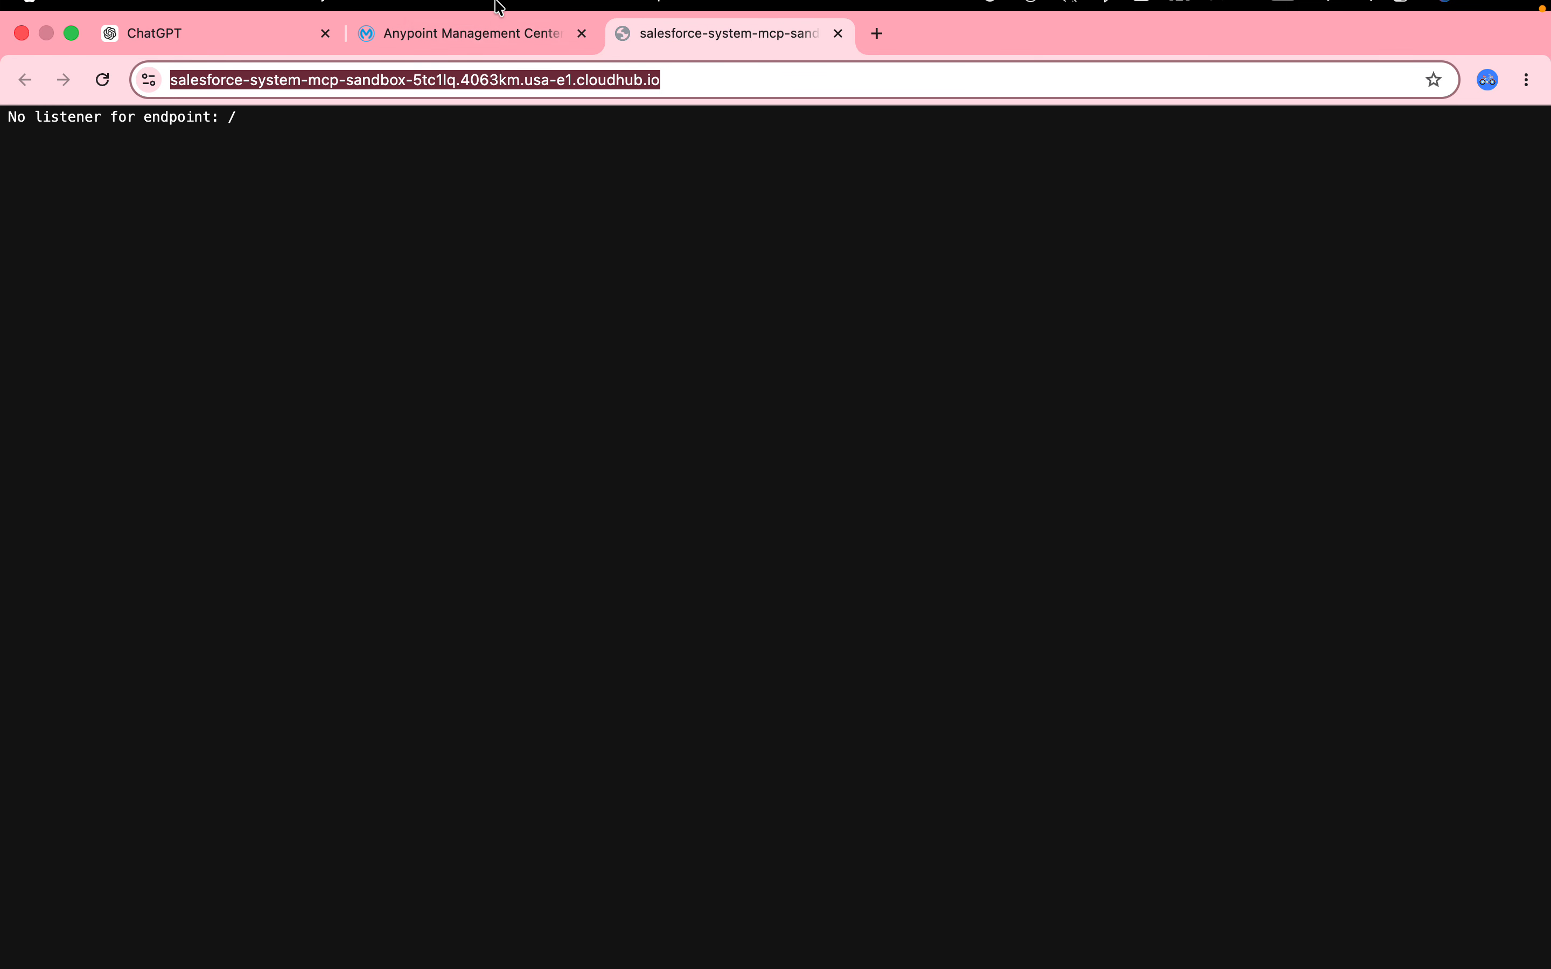
{"action": "left_click", "coordinate": [468, 14]}
{"action": "left_click", "coordinate": [391, 57]}
{"action": "left_click", "coordinate": [391, 57]}
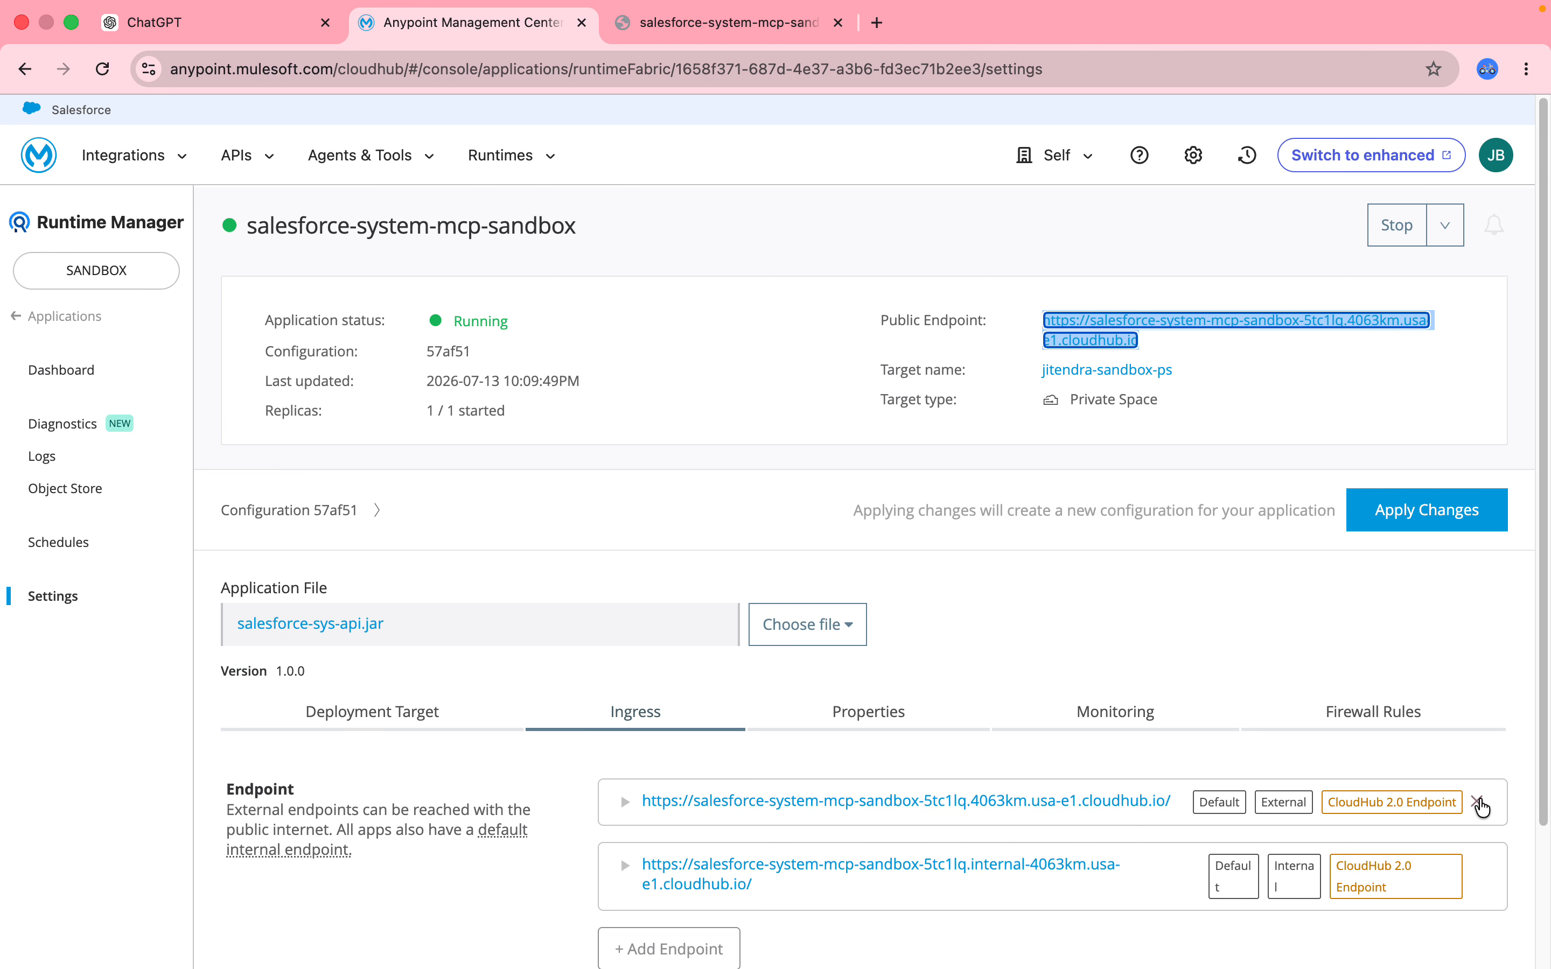
{"action": "left_click", "coordinate": [1479, 804]}
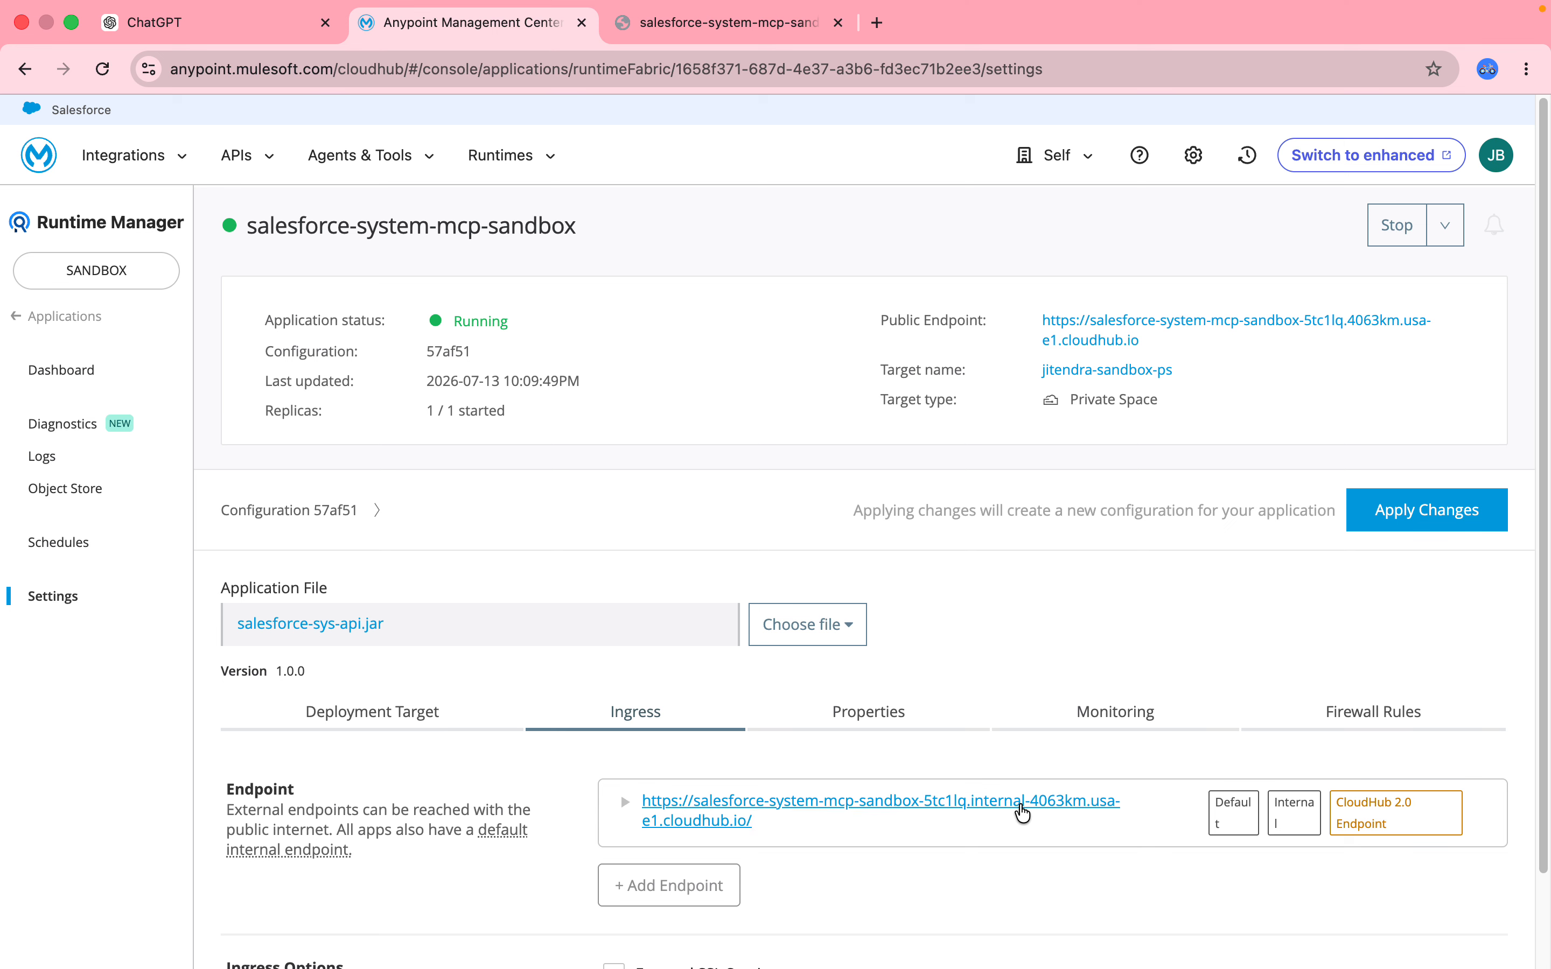
{"action": "left_click", "coordinate": [1412, 521]}
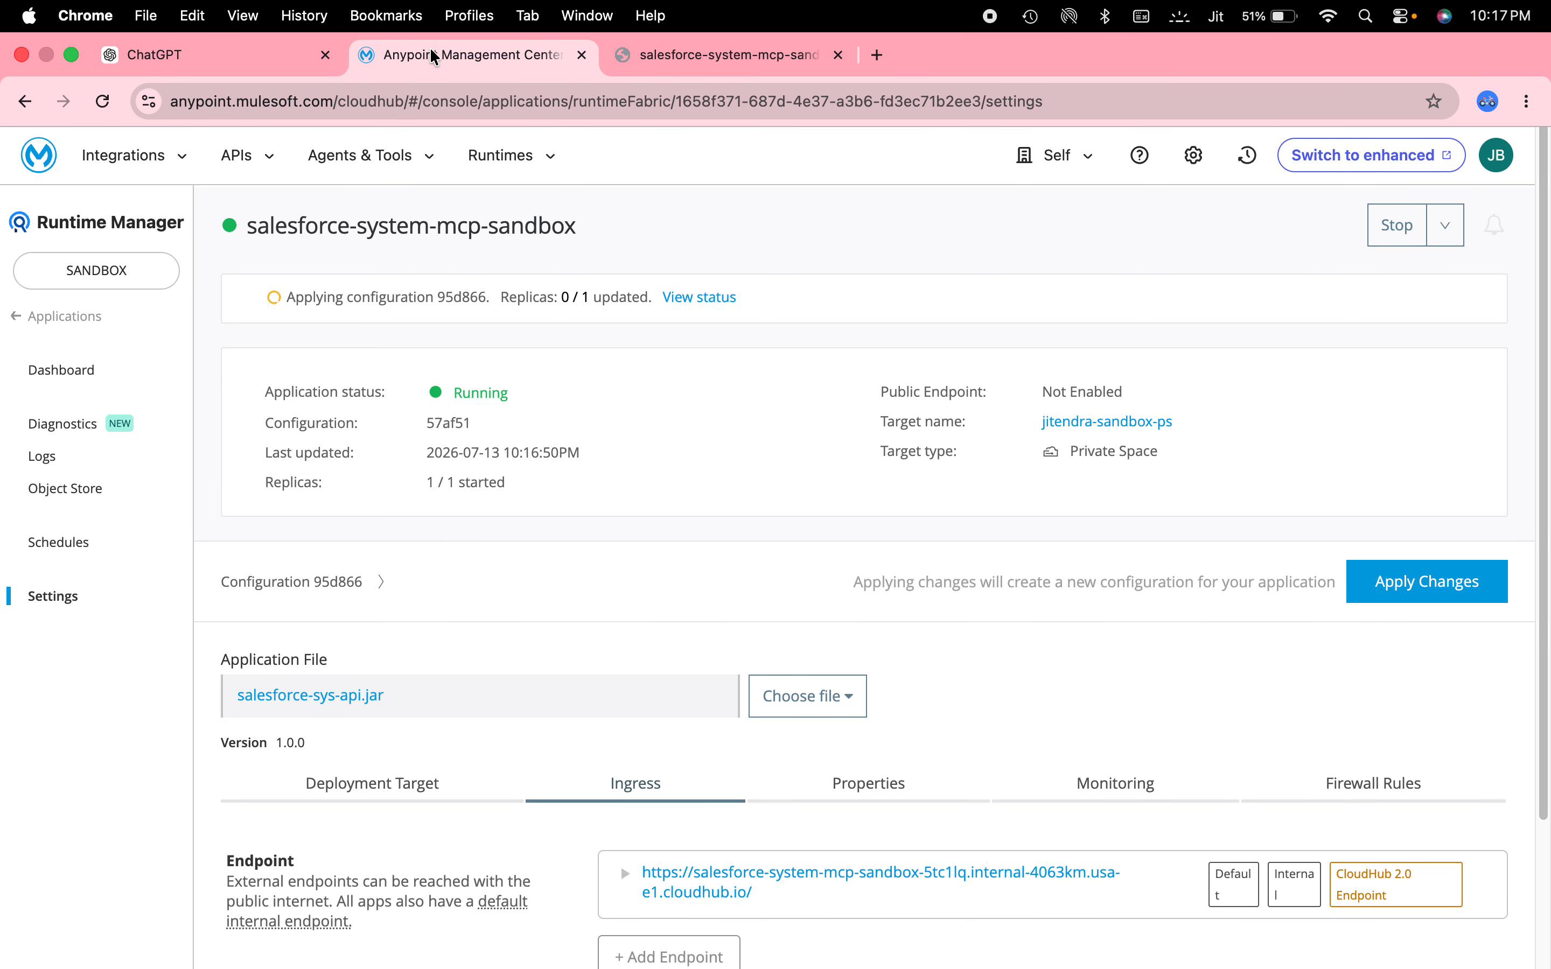
- Duplicate the Runtime Manager browser tab and open API Manager for the Sandbox environment in the copy
{"action": "right_click", "coordinate": [434, 57]}
{"action": "left_click", "coordinate": [510, 205]}
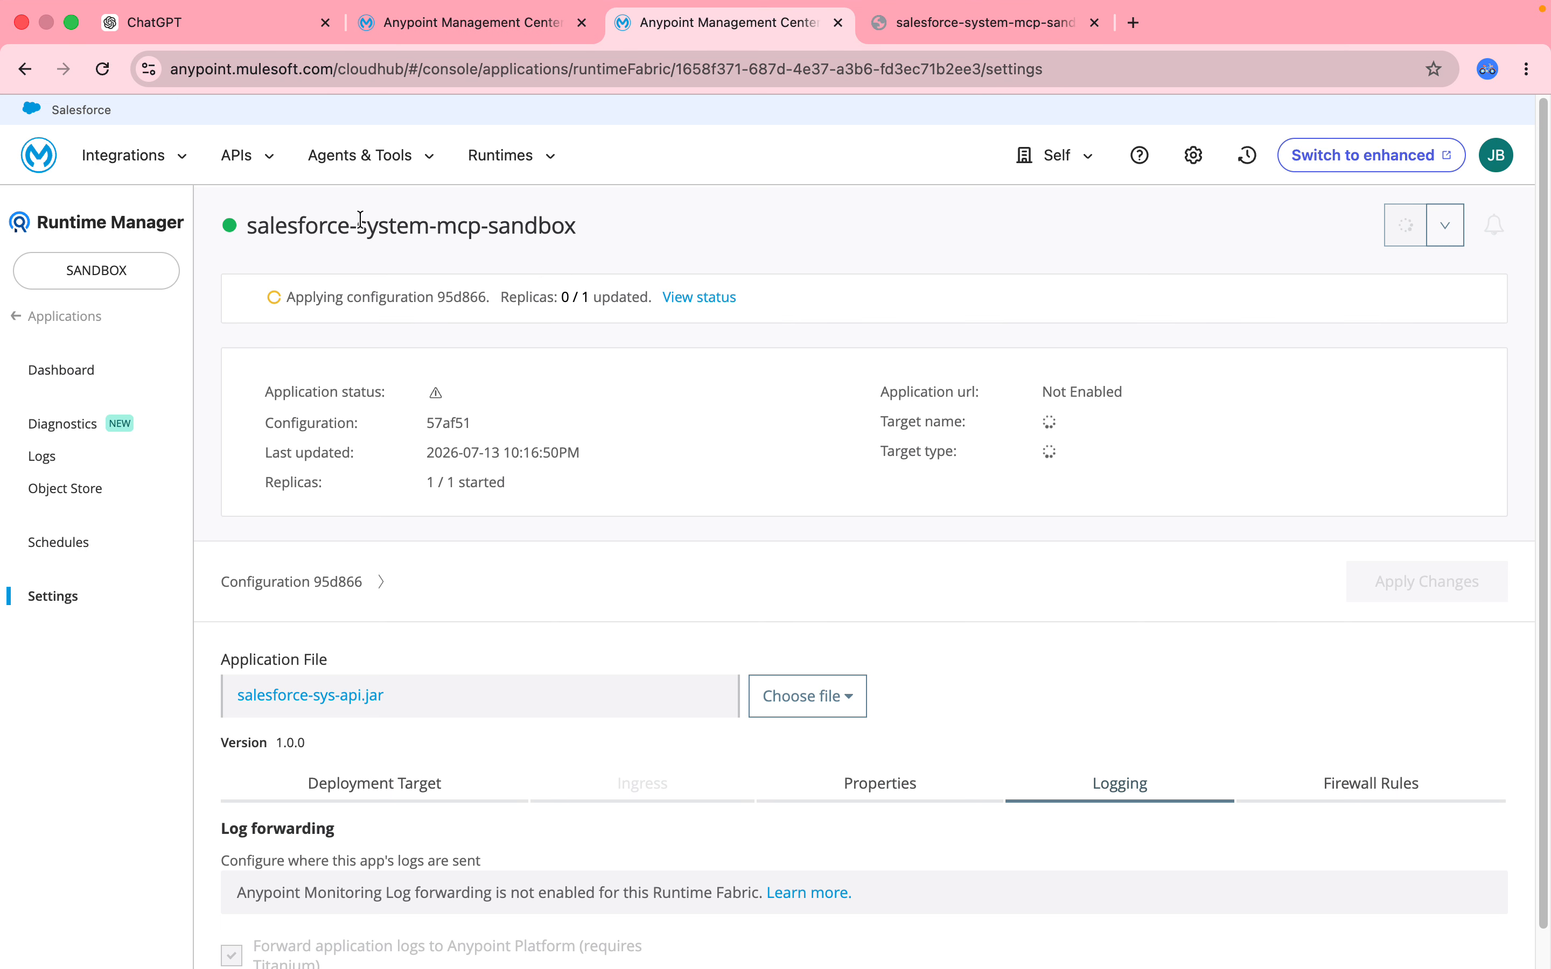
{"action": "left_click", "coordinate": [355, 168]}
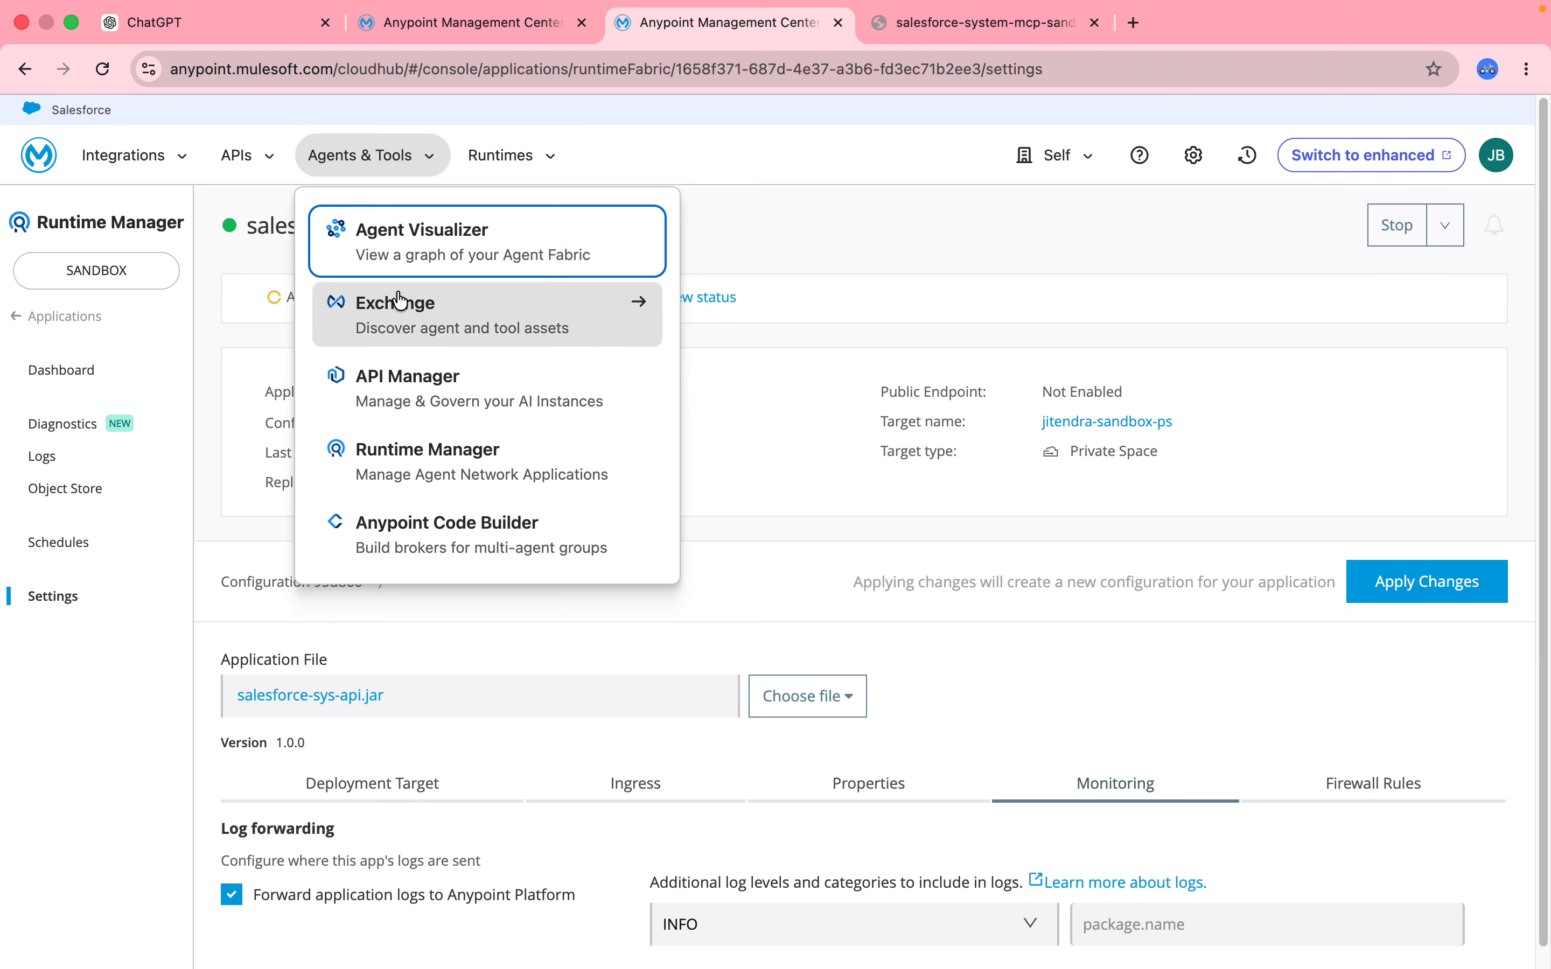
{"action": "left_click", "coordinate": [235, 155]}
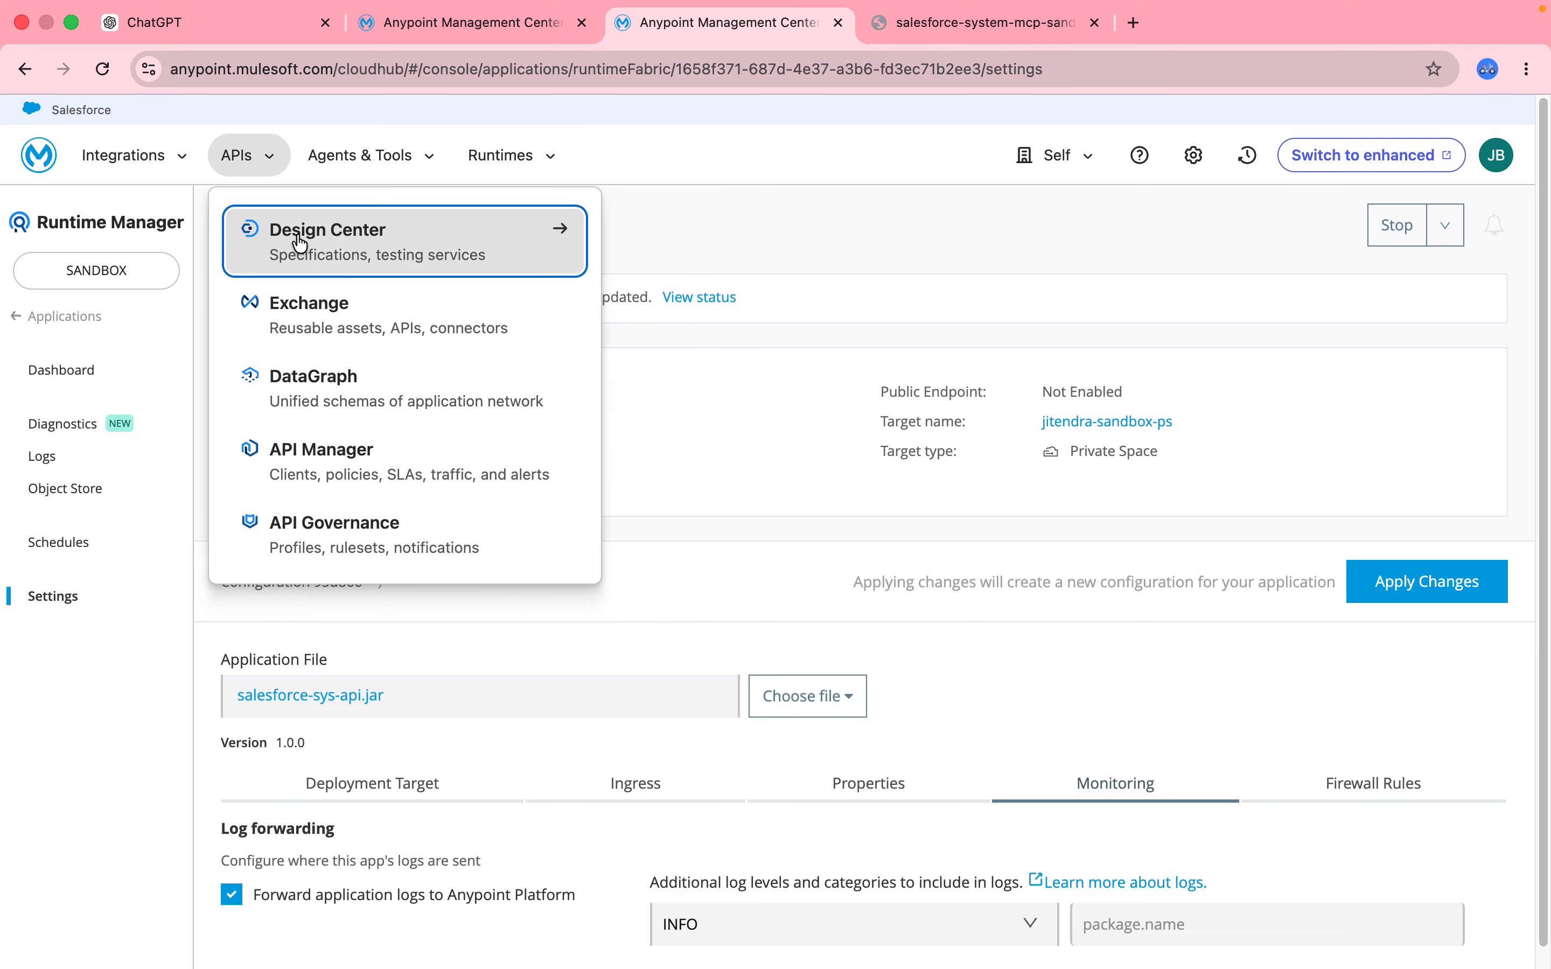
{"action": "left_click", "coordinate": [297, 459]}
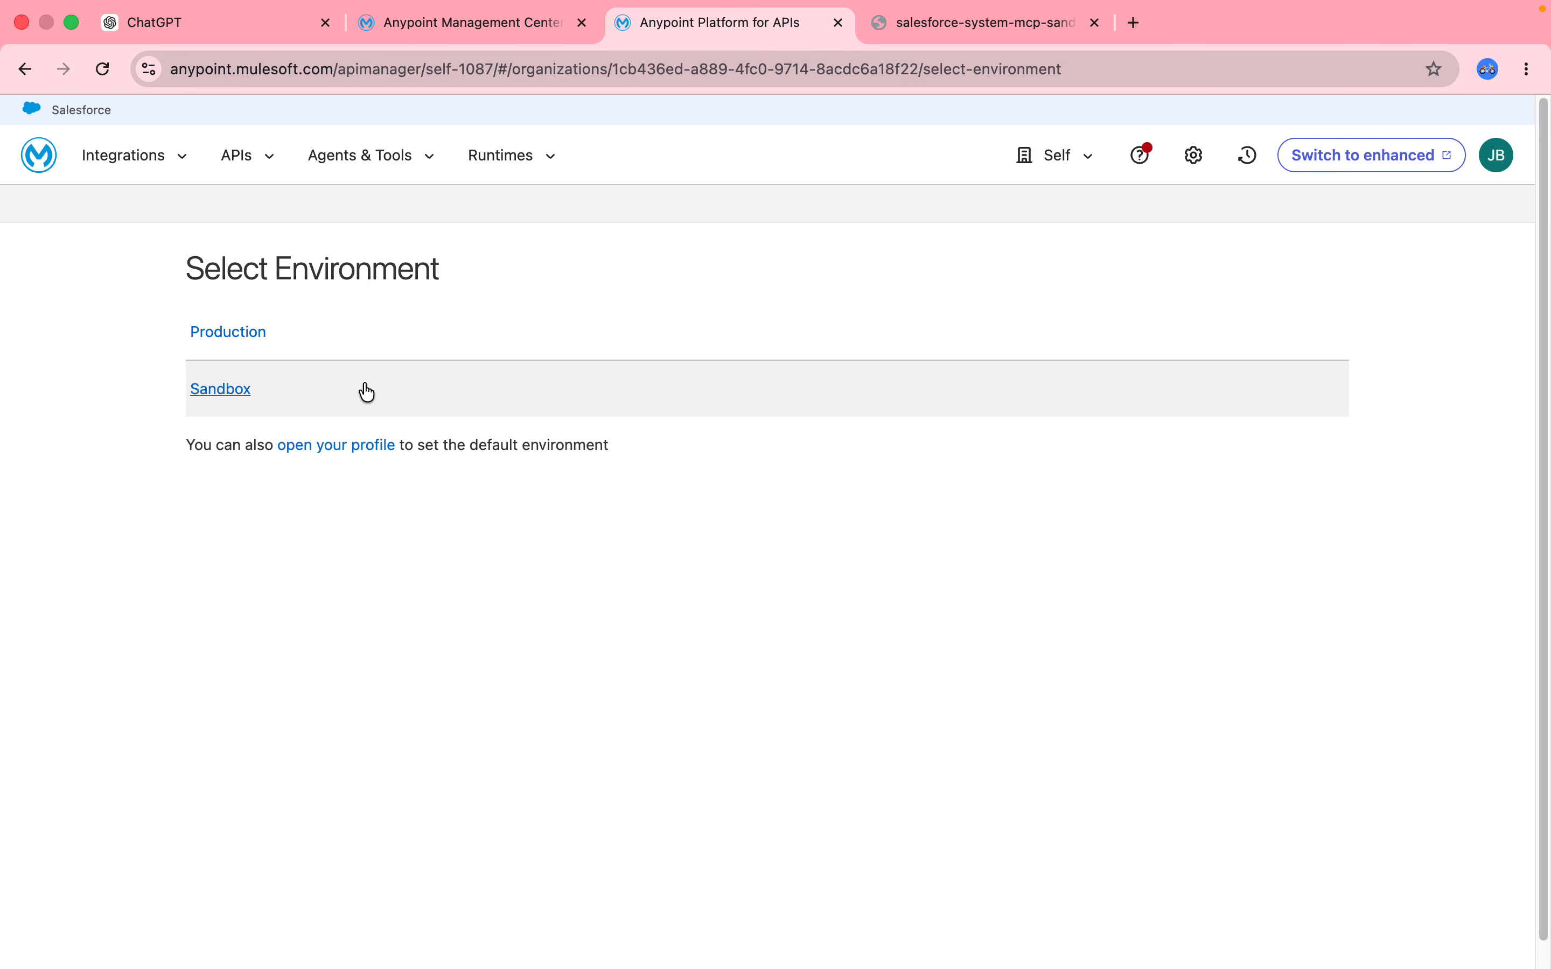
{"action": "left_click", "coordinate": [222, 400]}
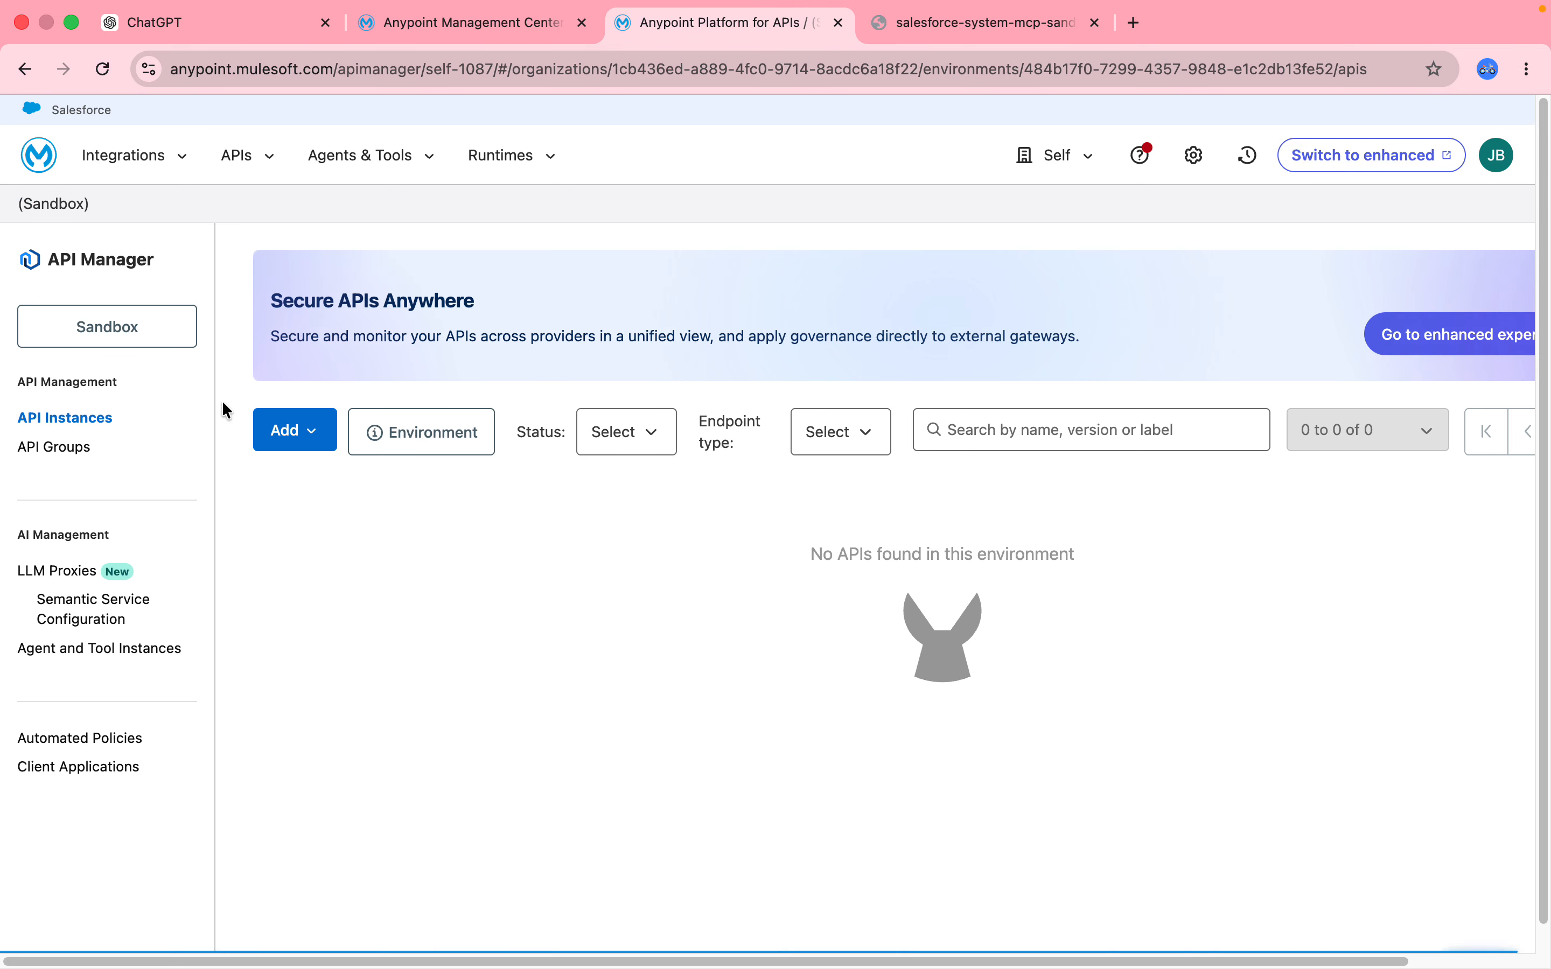
- Open Agent and Tool Instances and start adding a new MCP instance
{"action": "left_click", "coordinate": [329, 451]}
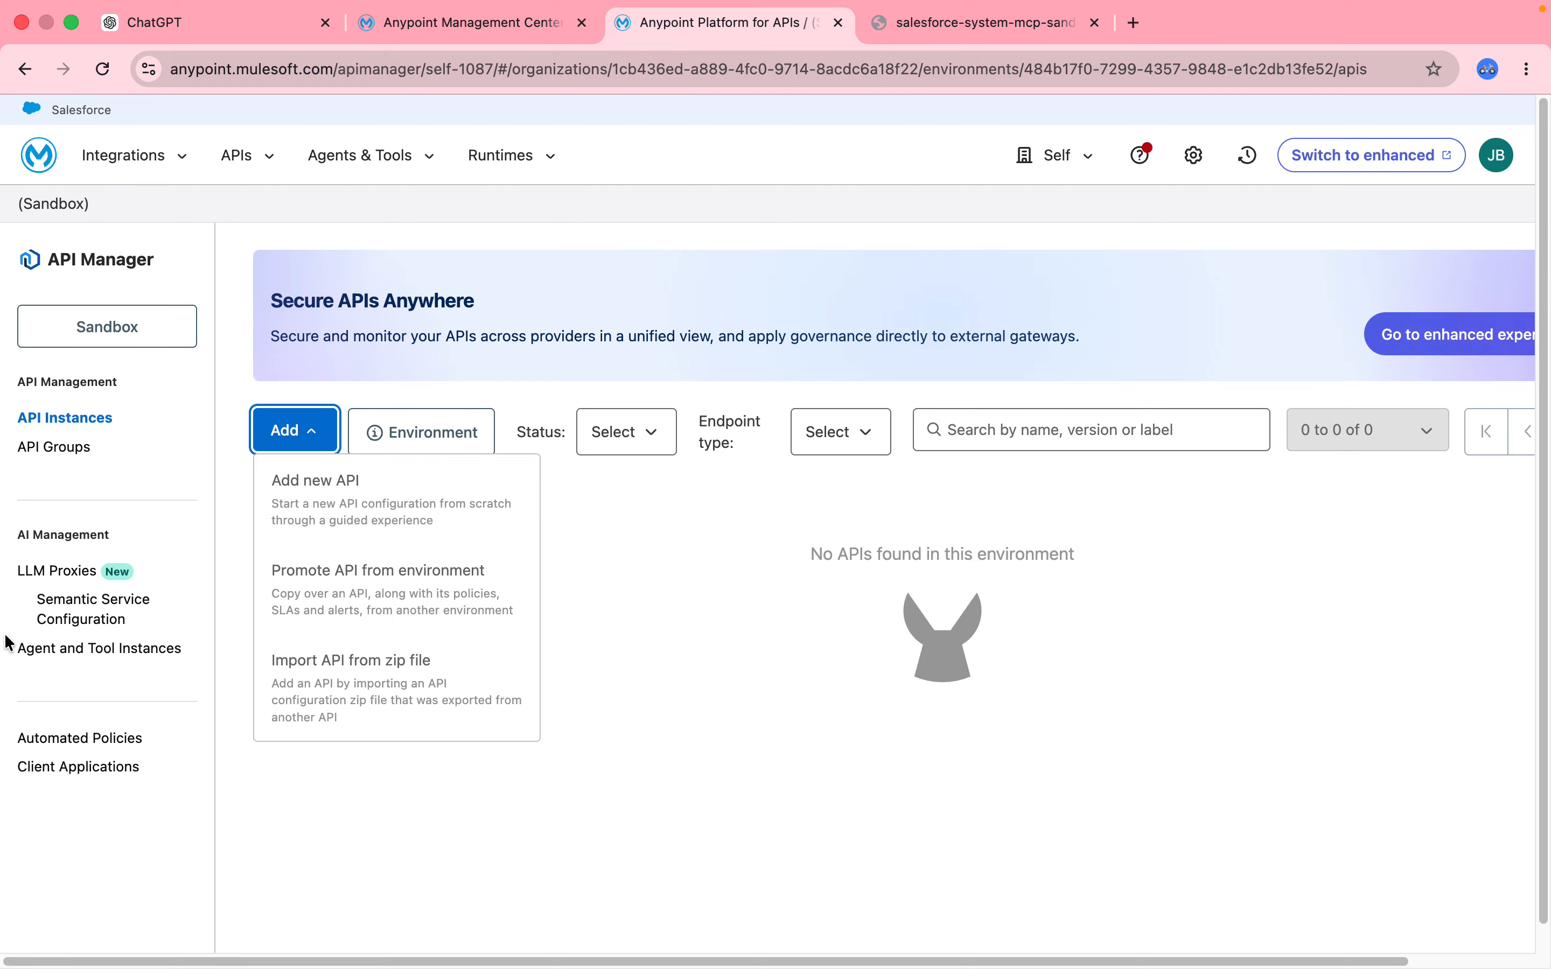
{"action": "left_click", "coordinate": [55, 652]}
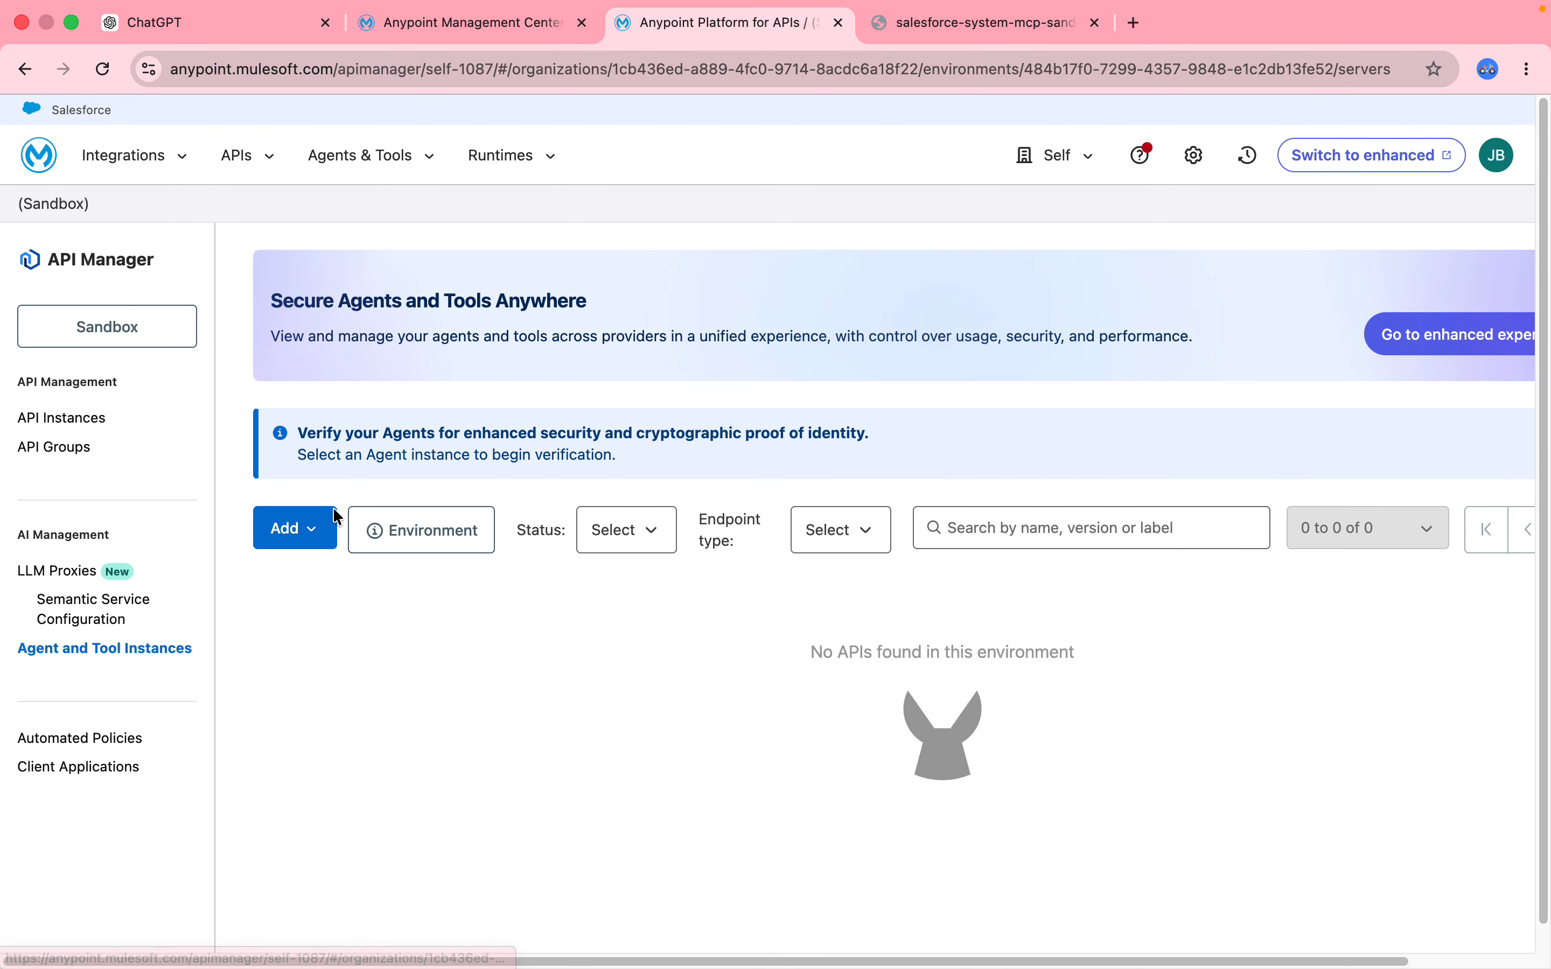
{"action": "left_click", "coordinate": [300, 539]}
{"action": "left_click", "coordinate": [324, 600]}
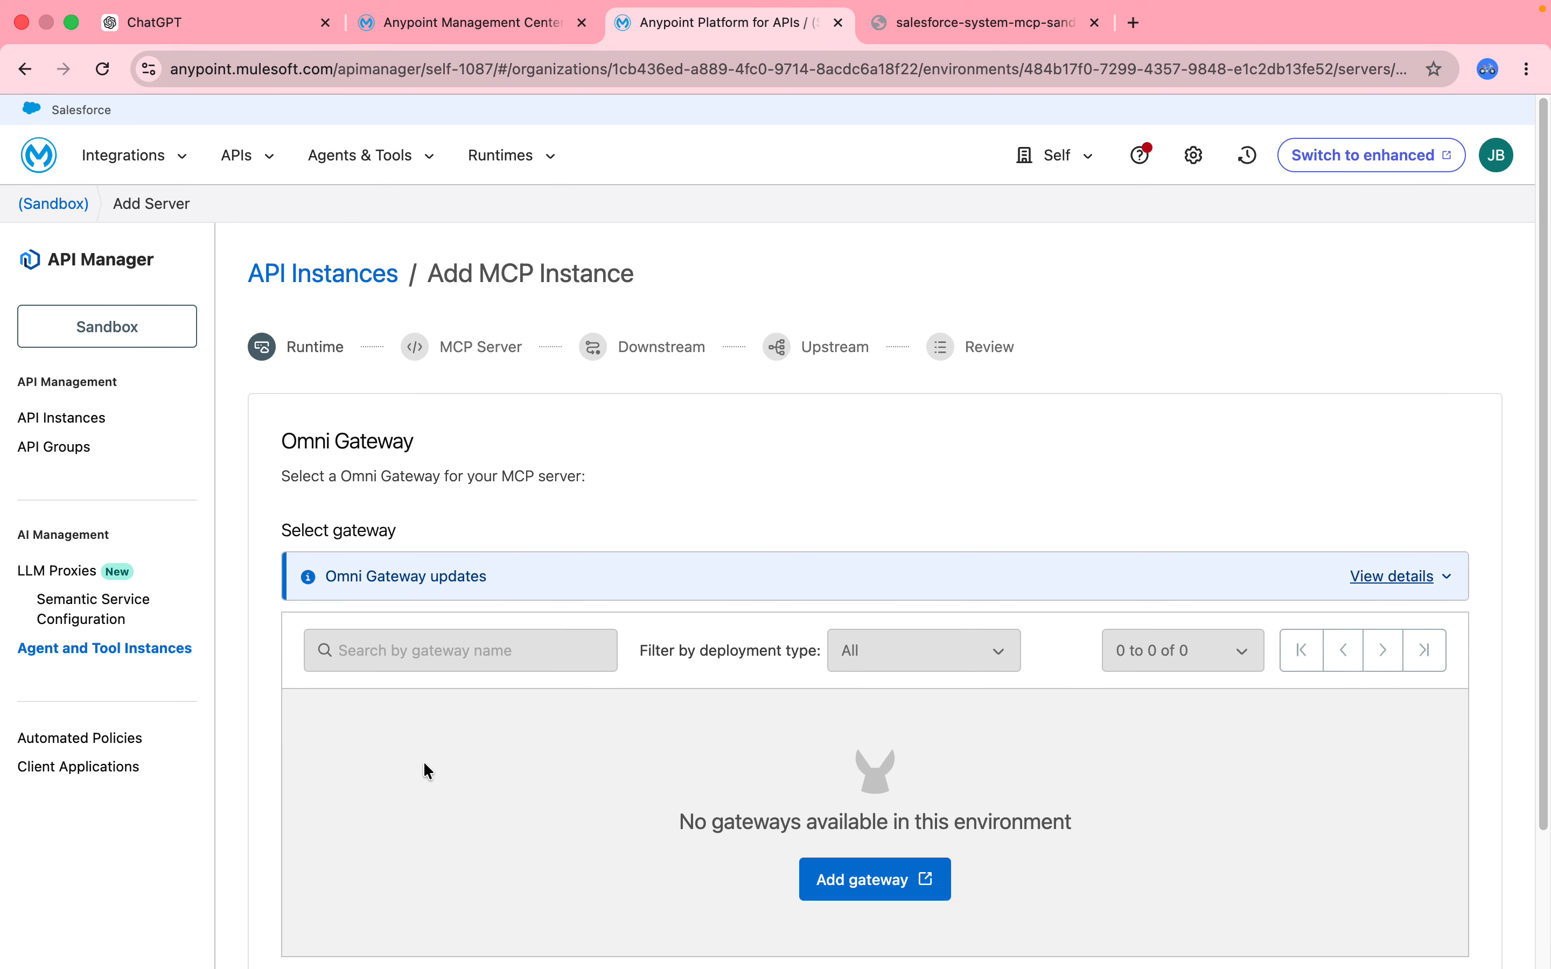
- Return to Runtime Manager and examine the Managed and Self-Managed Omni Gateway lists for the Sandbox environment
{"action": "left_click", "coordinate": [491, 37]}
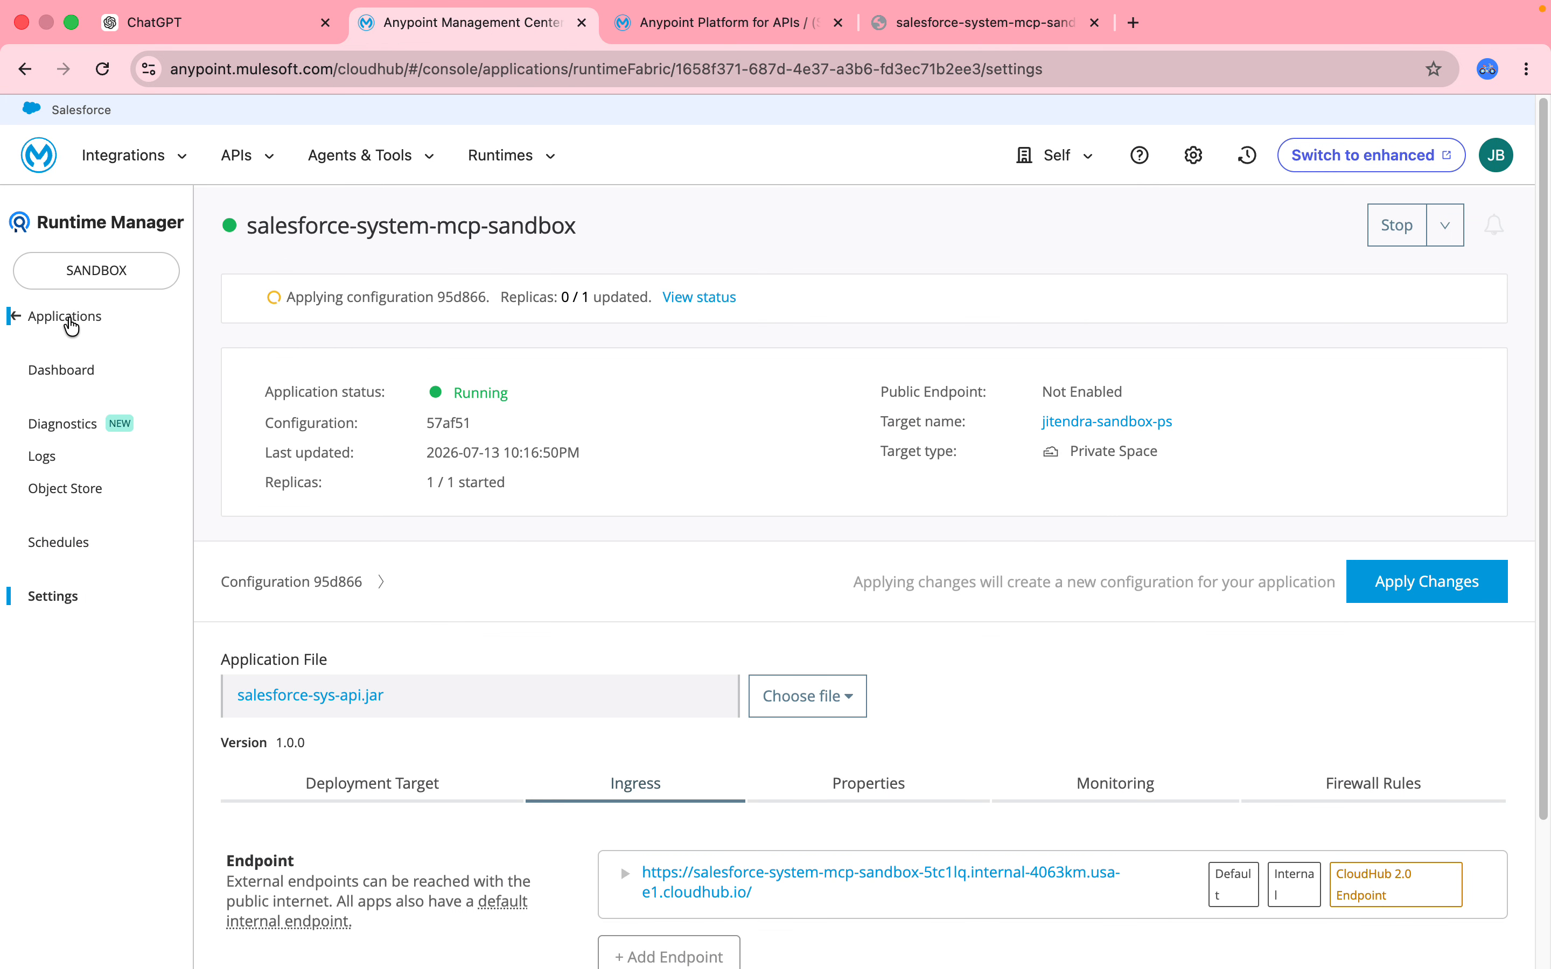
{"action": "left_click", "coordinate": [70, 320]}
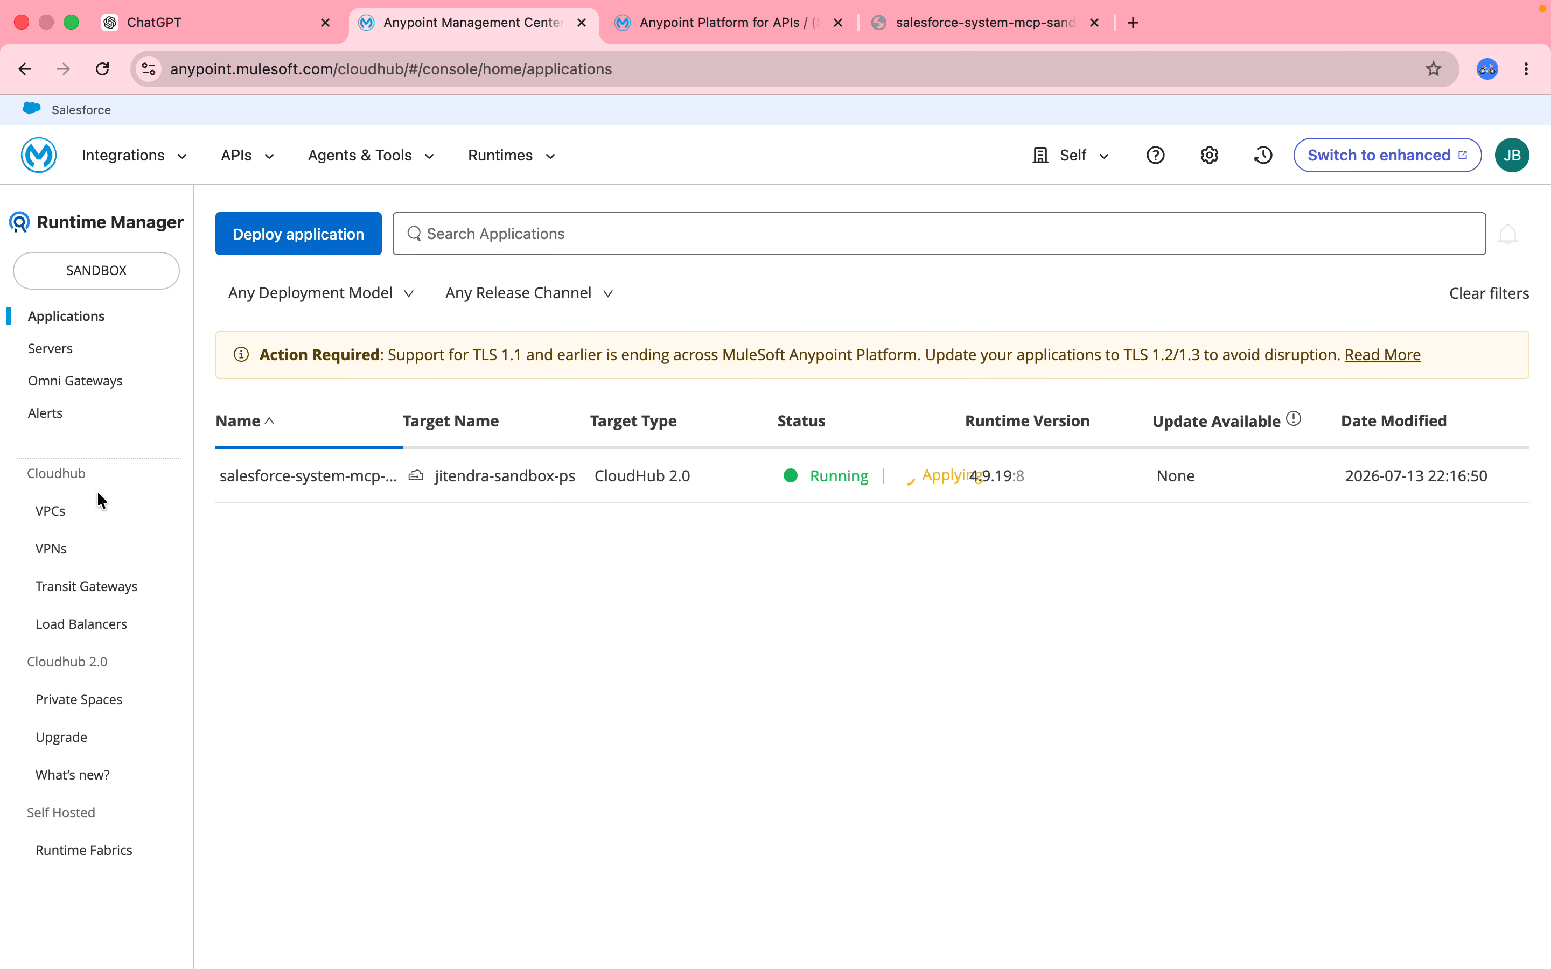
{"action": "left_click", "coordinate": [97, 384]}
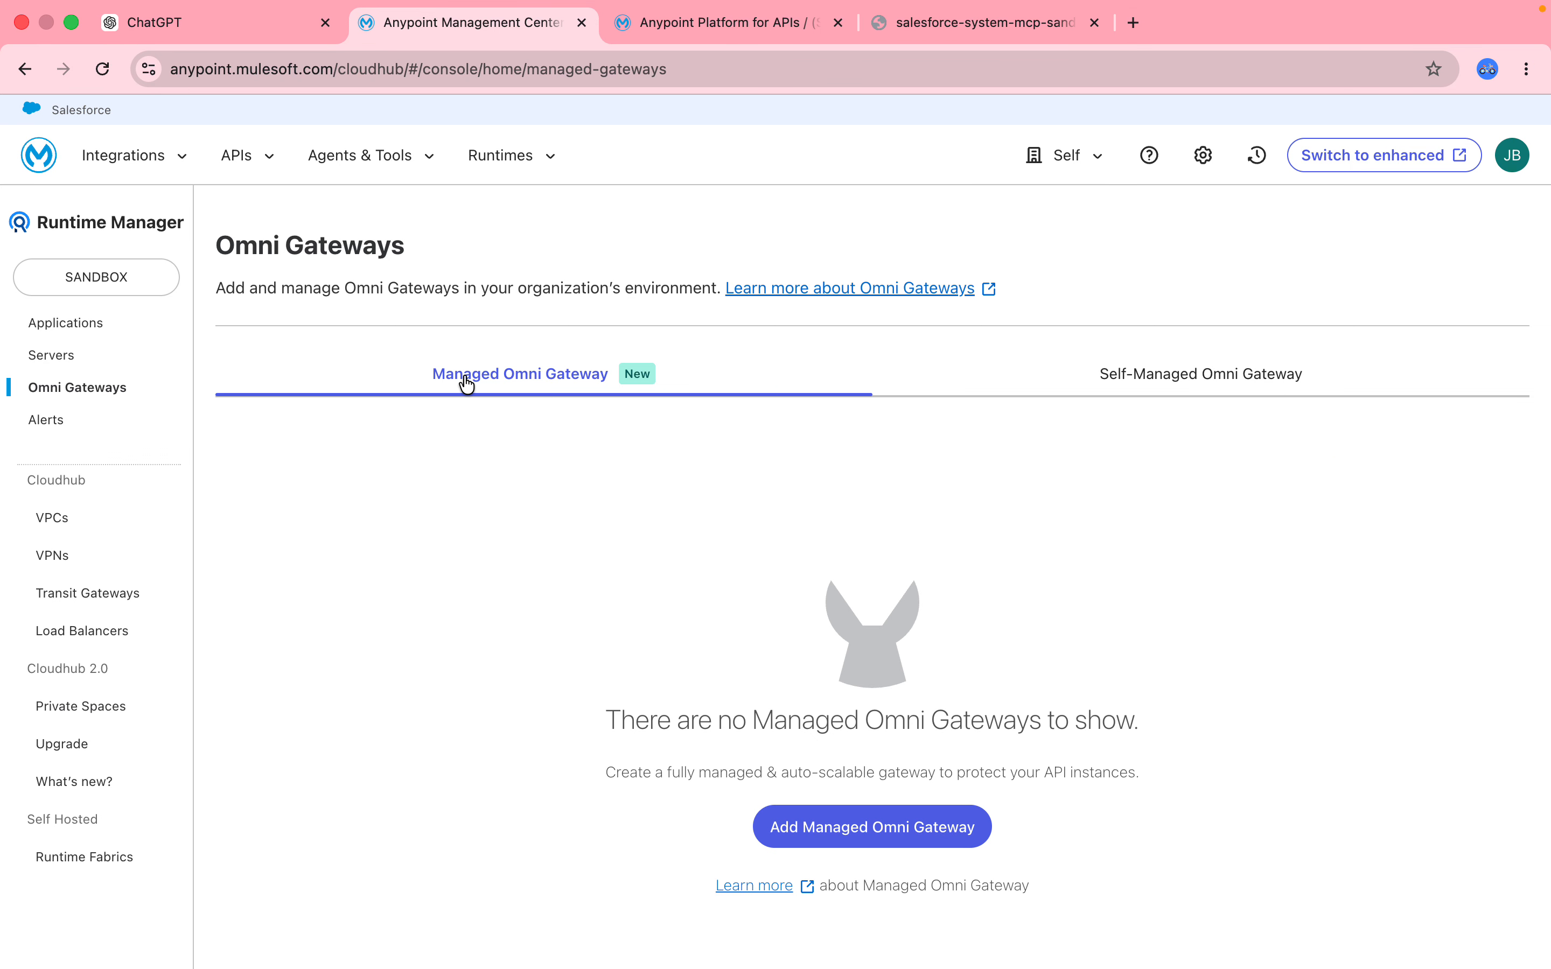
{"action": "left_click", "coordinate": [1132, 371]}
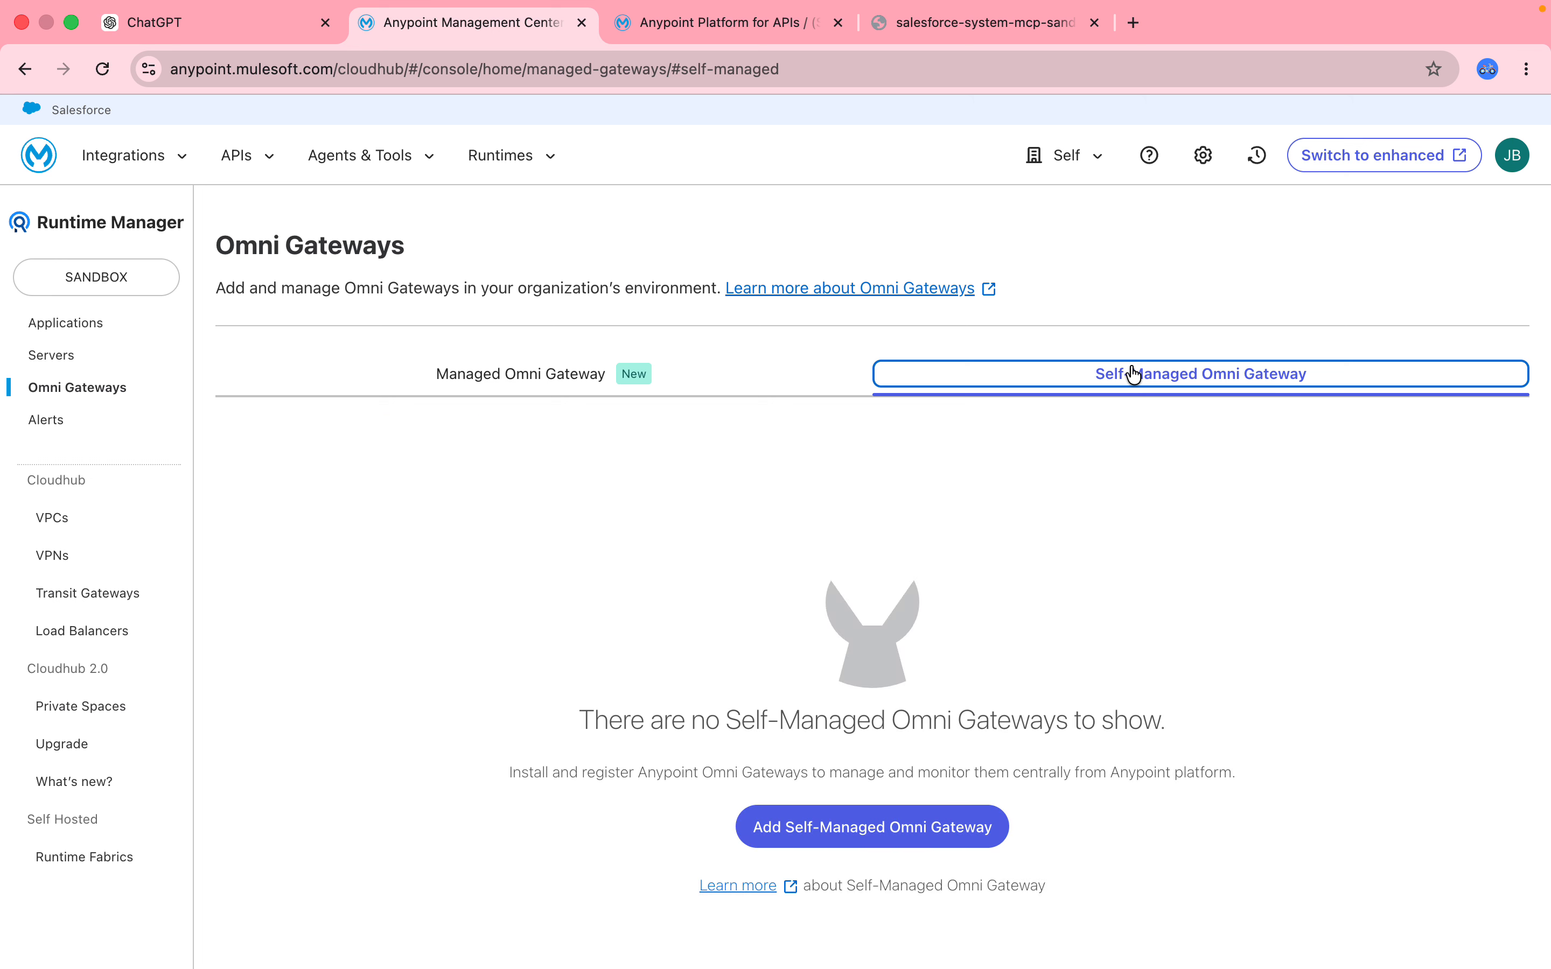
- Examine the Self-Managed Omni Gateway setup options for Linux, Container, Kubernetes and OpenShift, and return to the gateway list
{"action": "left_click", "coordinate": [876, 832]}
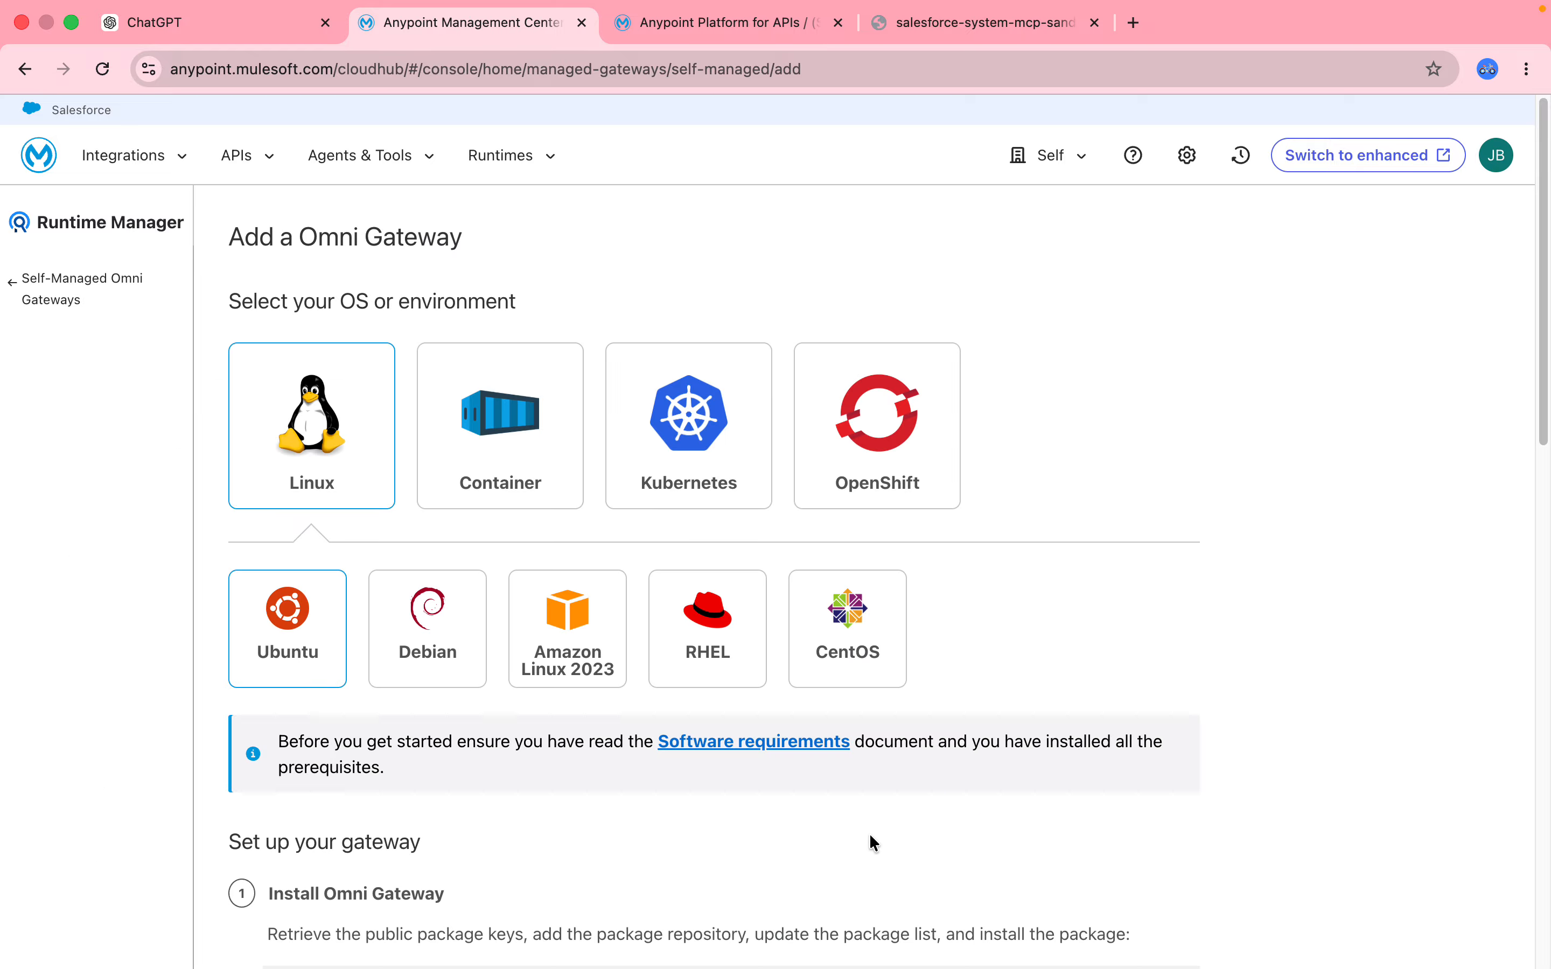
{"action": "left_click", "coordinate": [485, 452]}
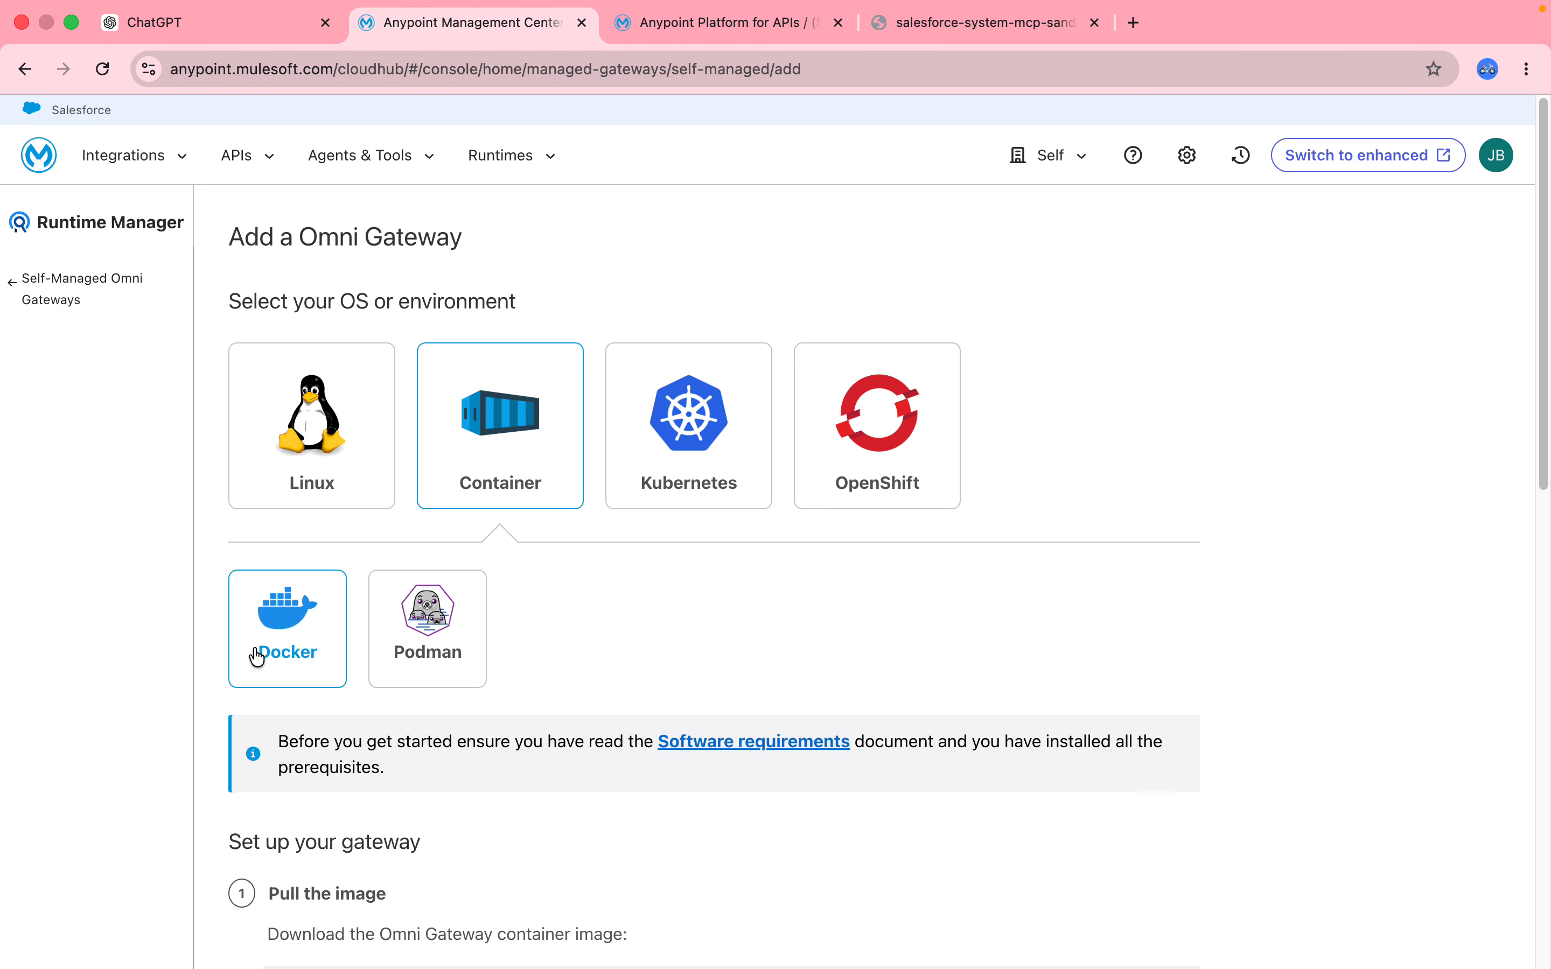
{"action": "left_click", "coordinate": [728, 387]}
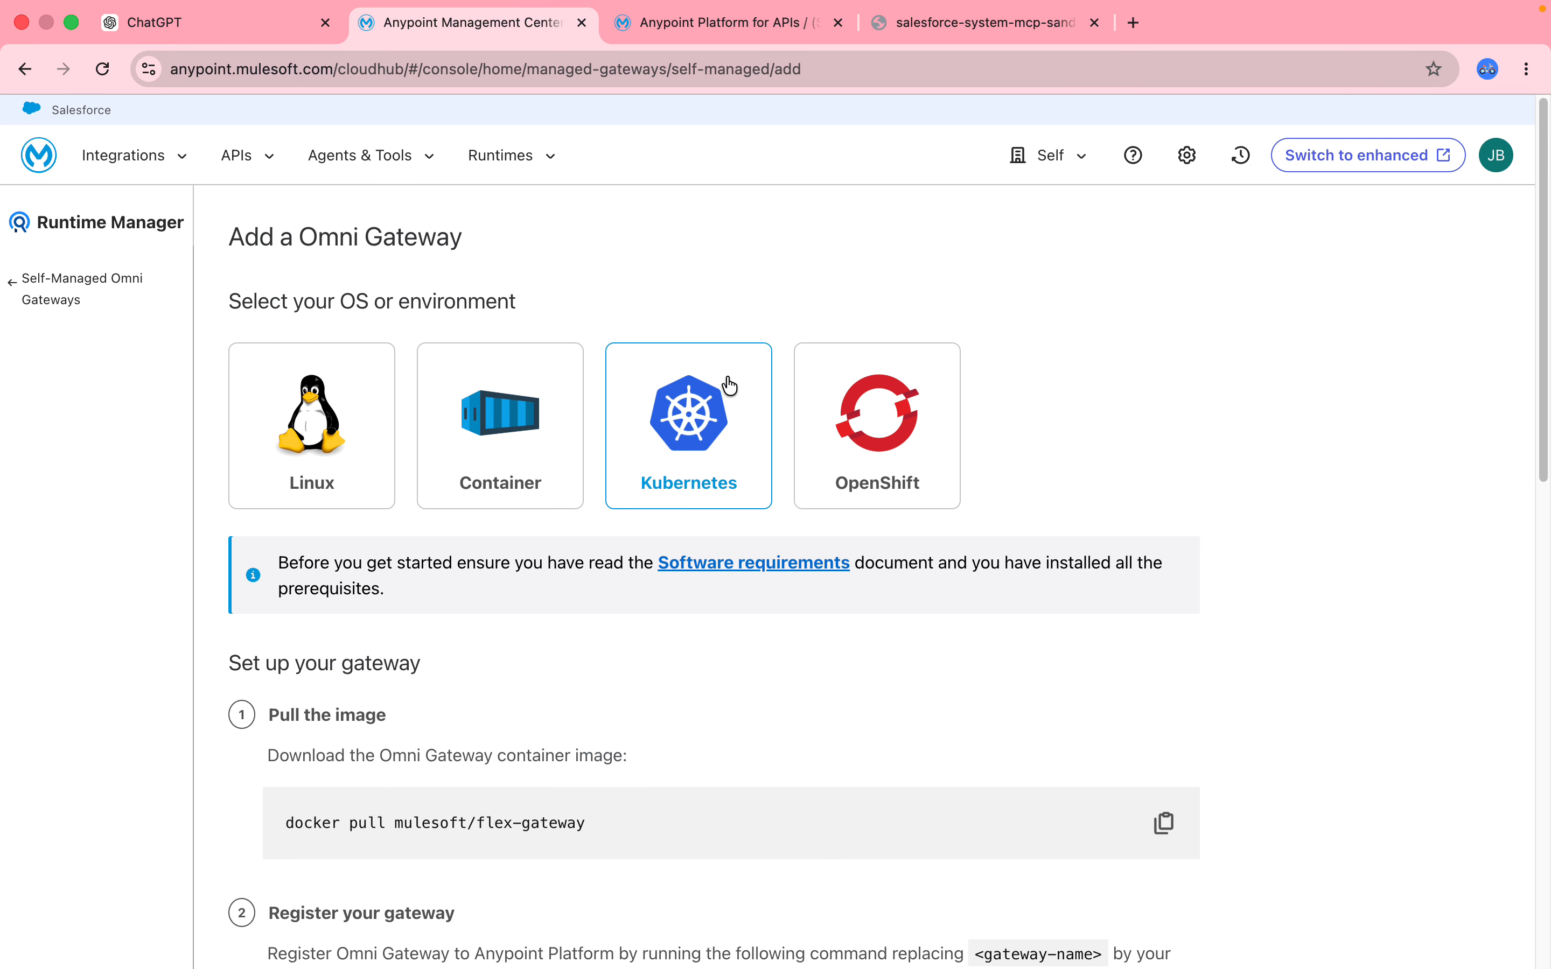
{"action": "left_click", "coordinate": [913, 493]}
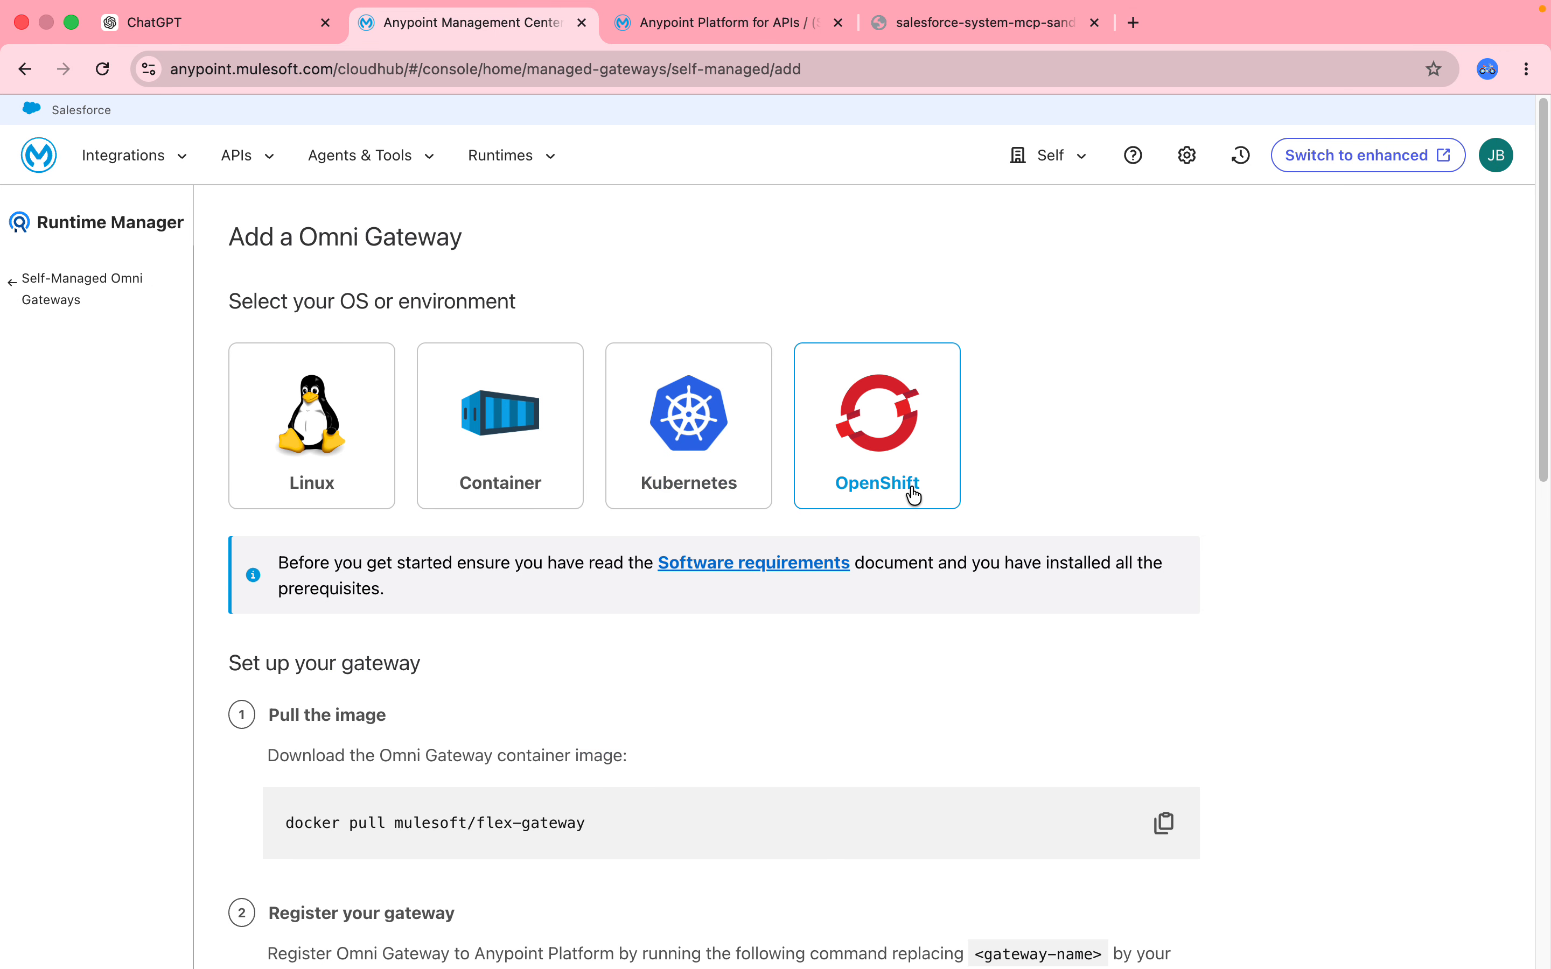
{"action": "left_click", "coordinate": [321, 475]}
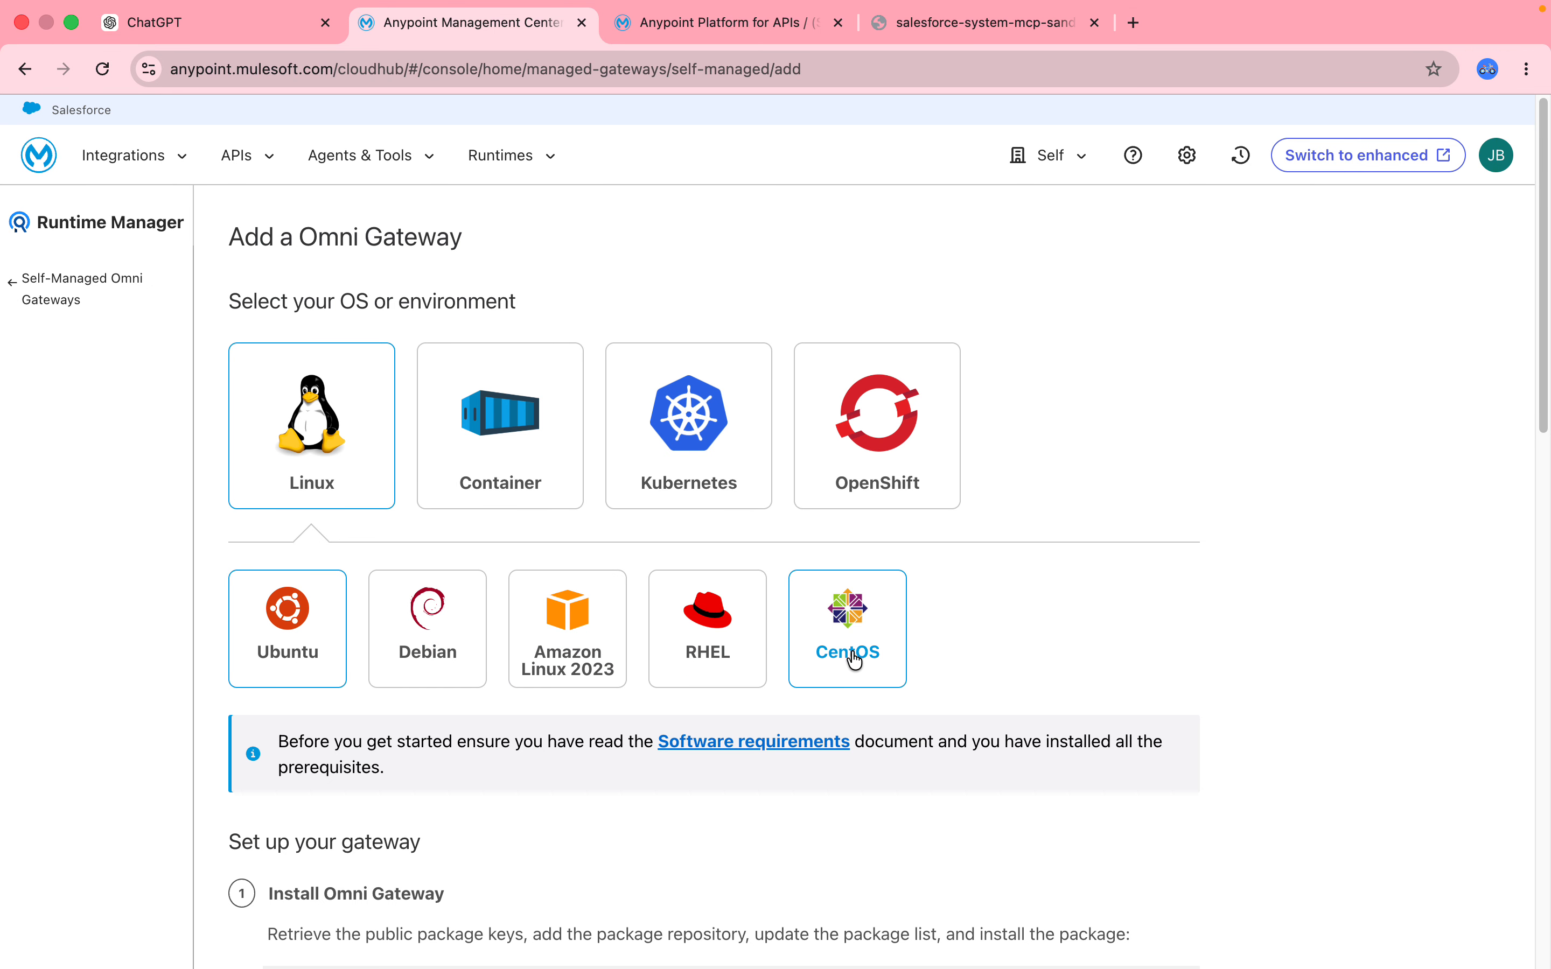
{"action": "left_click", "coordinate": [23, 285]}
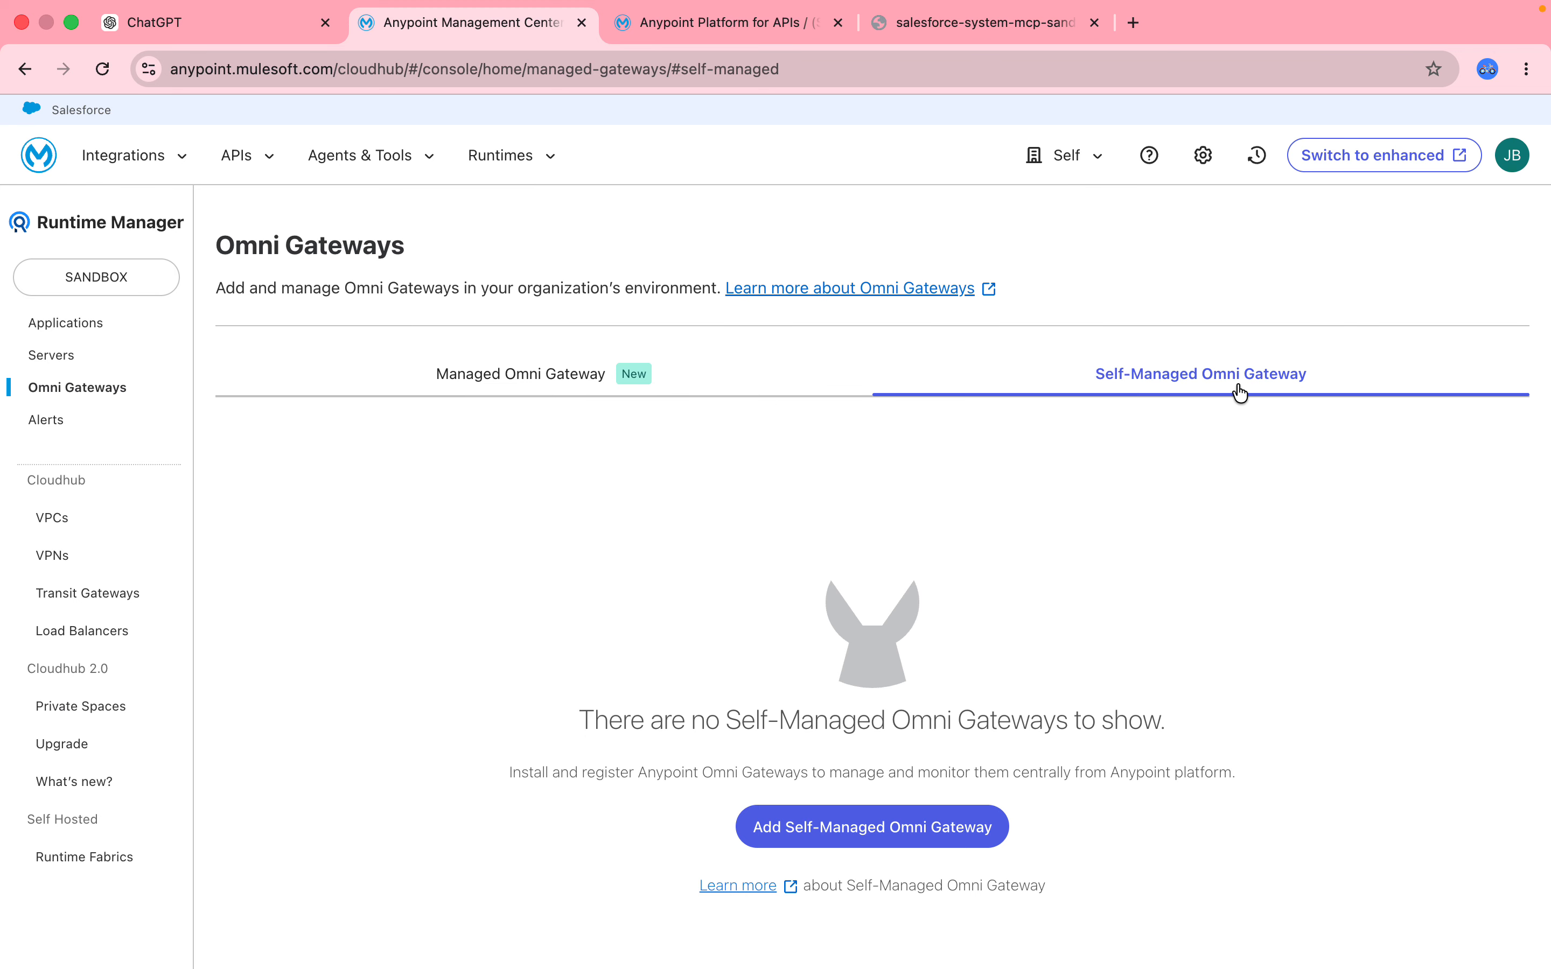
- Start adding a Managed Omni Gateway and name it jitendra-sandbox-gw
{"action": "left_click", "coordinate": [465, 384]}
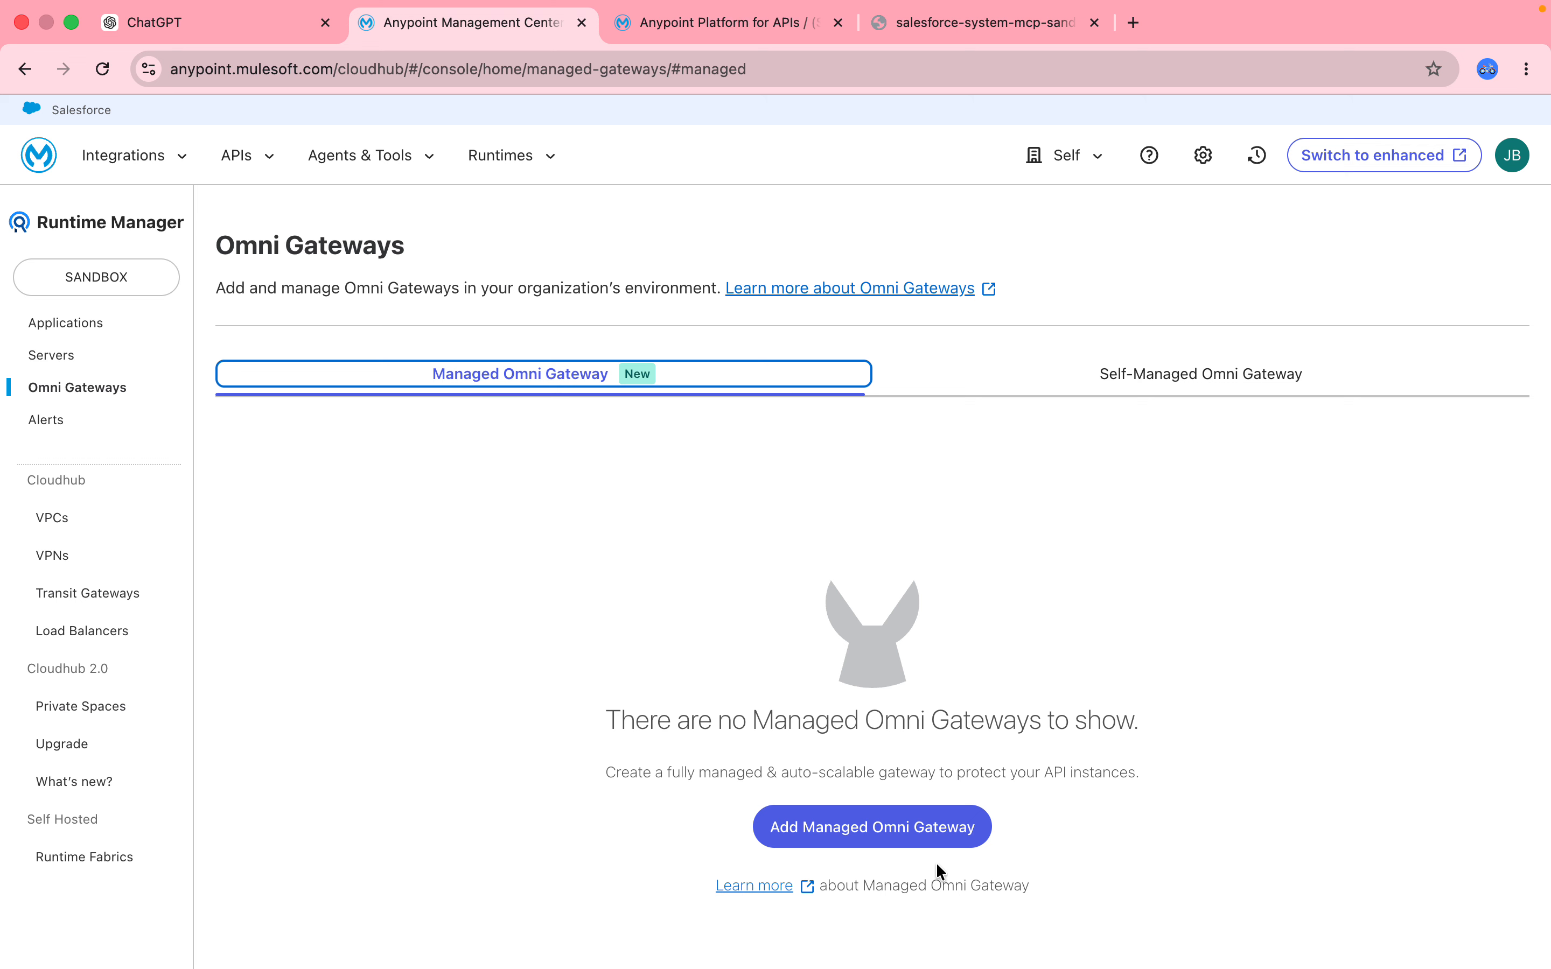
{"action": "left_click", "coordinate": [920, 829]}
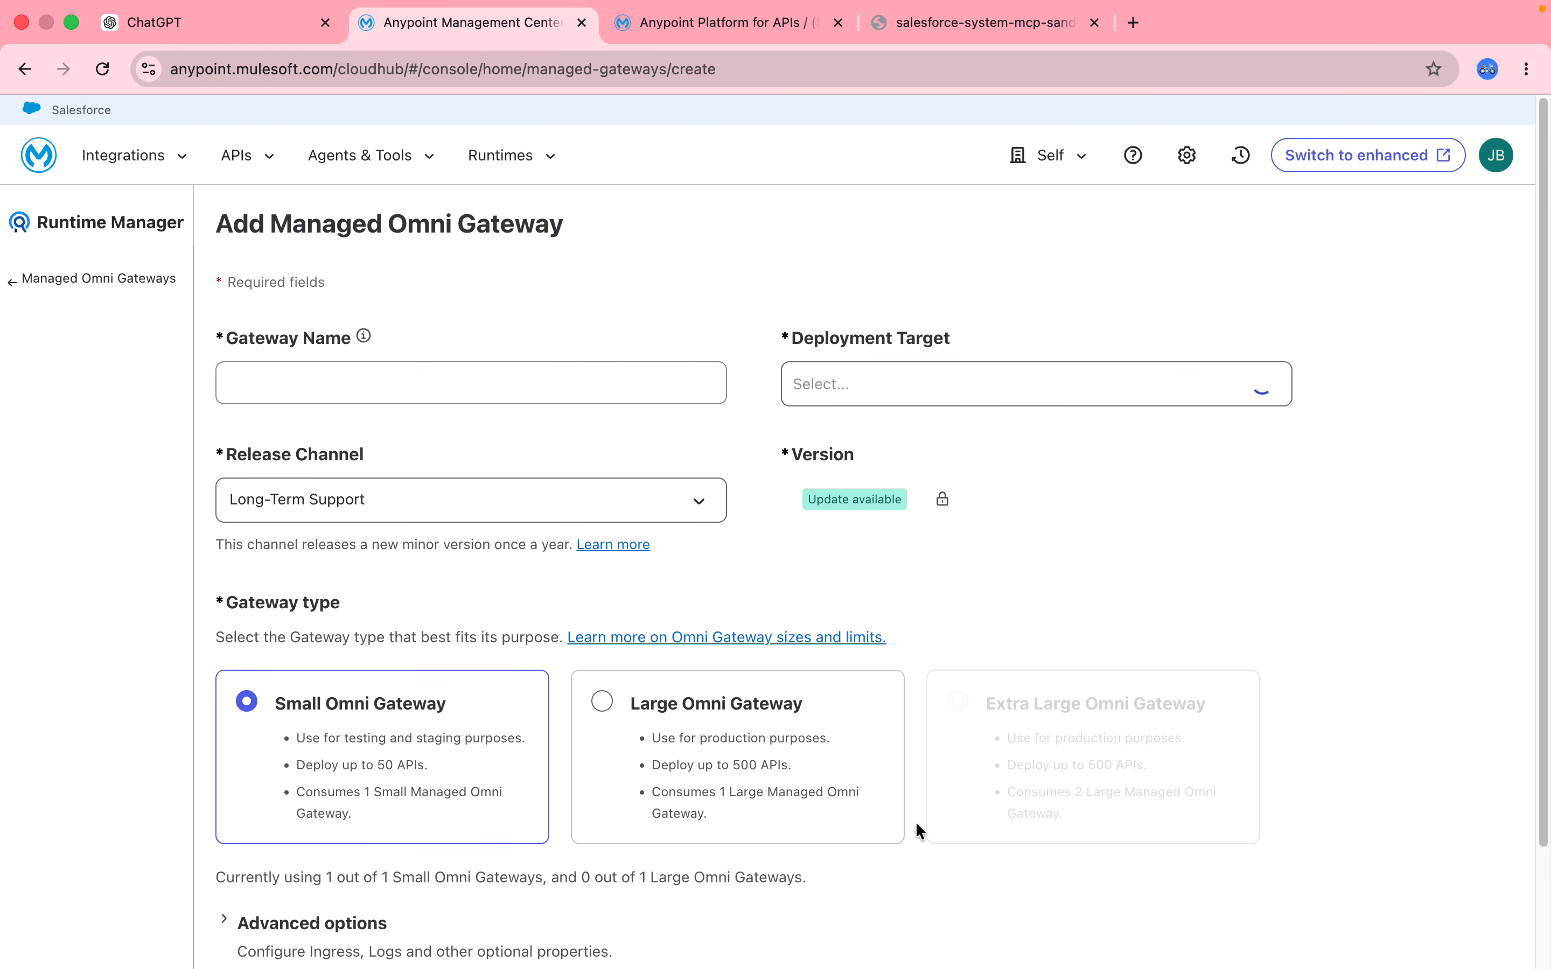
{"action": "left_click", "coordinate": [332, 387]}
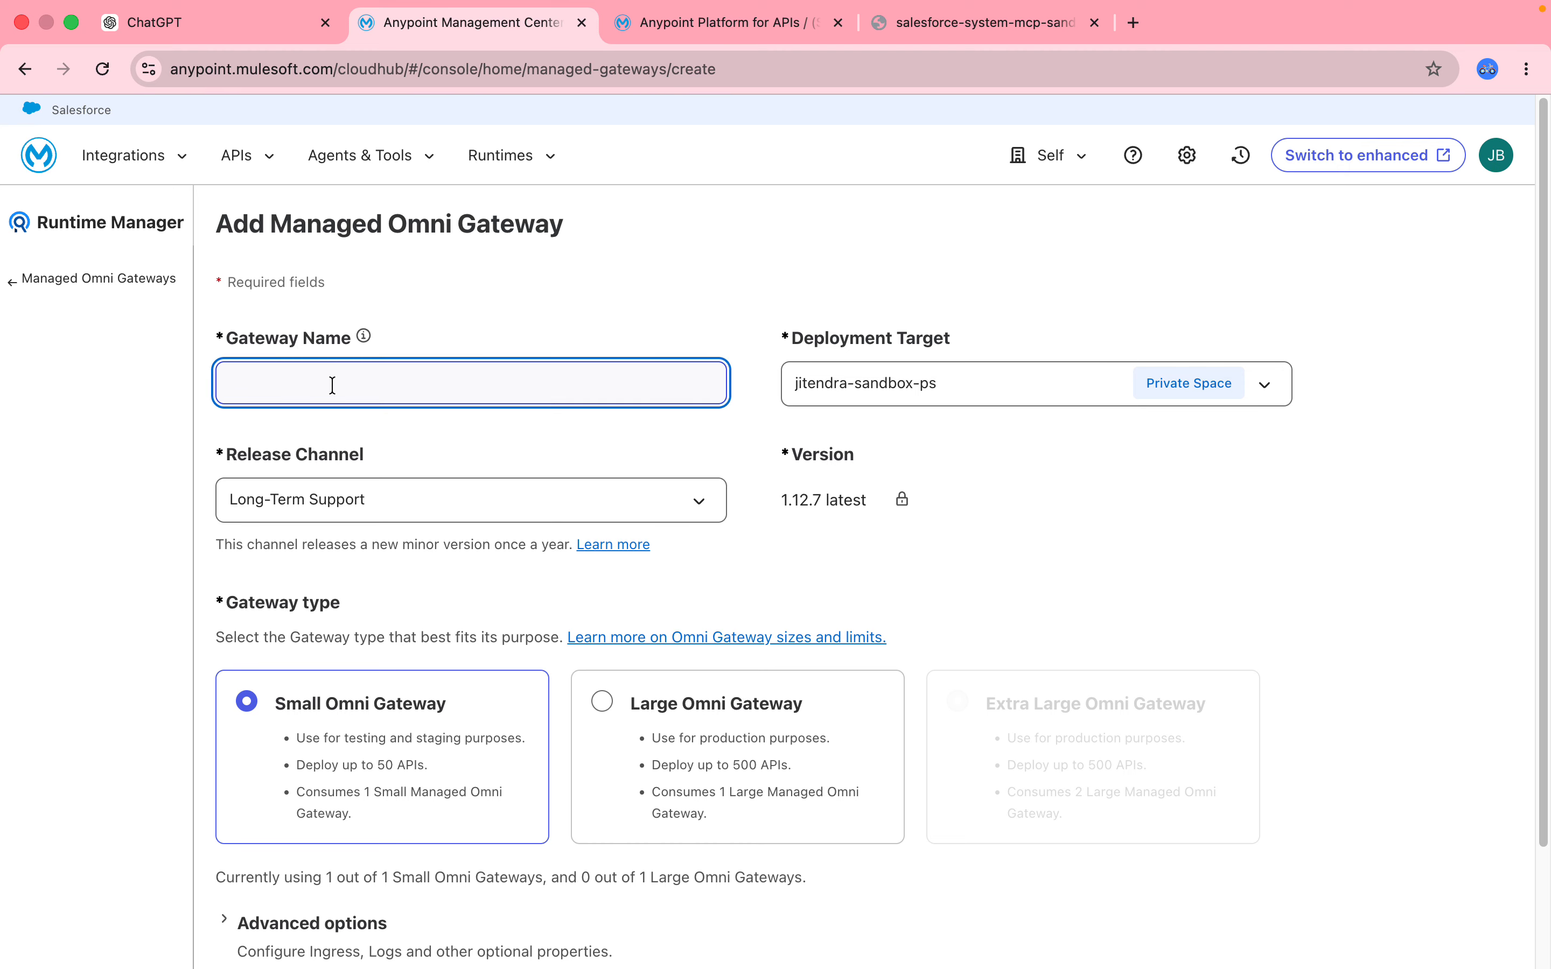
{"action": "type", "text": "jitendra-sandbox-gw"}
- Select the jitendra-sandbox-ps private space as the gateway's deployment target, and save and deploy the gateway
{"action": "left_click", "coordinate": [852, 397]}
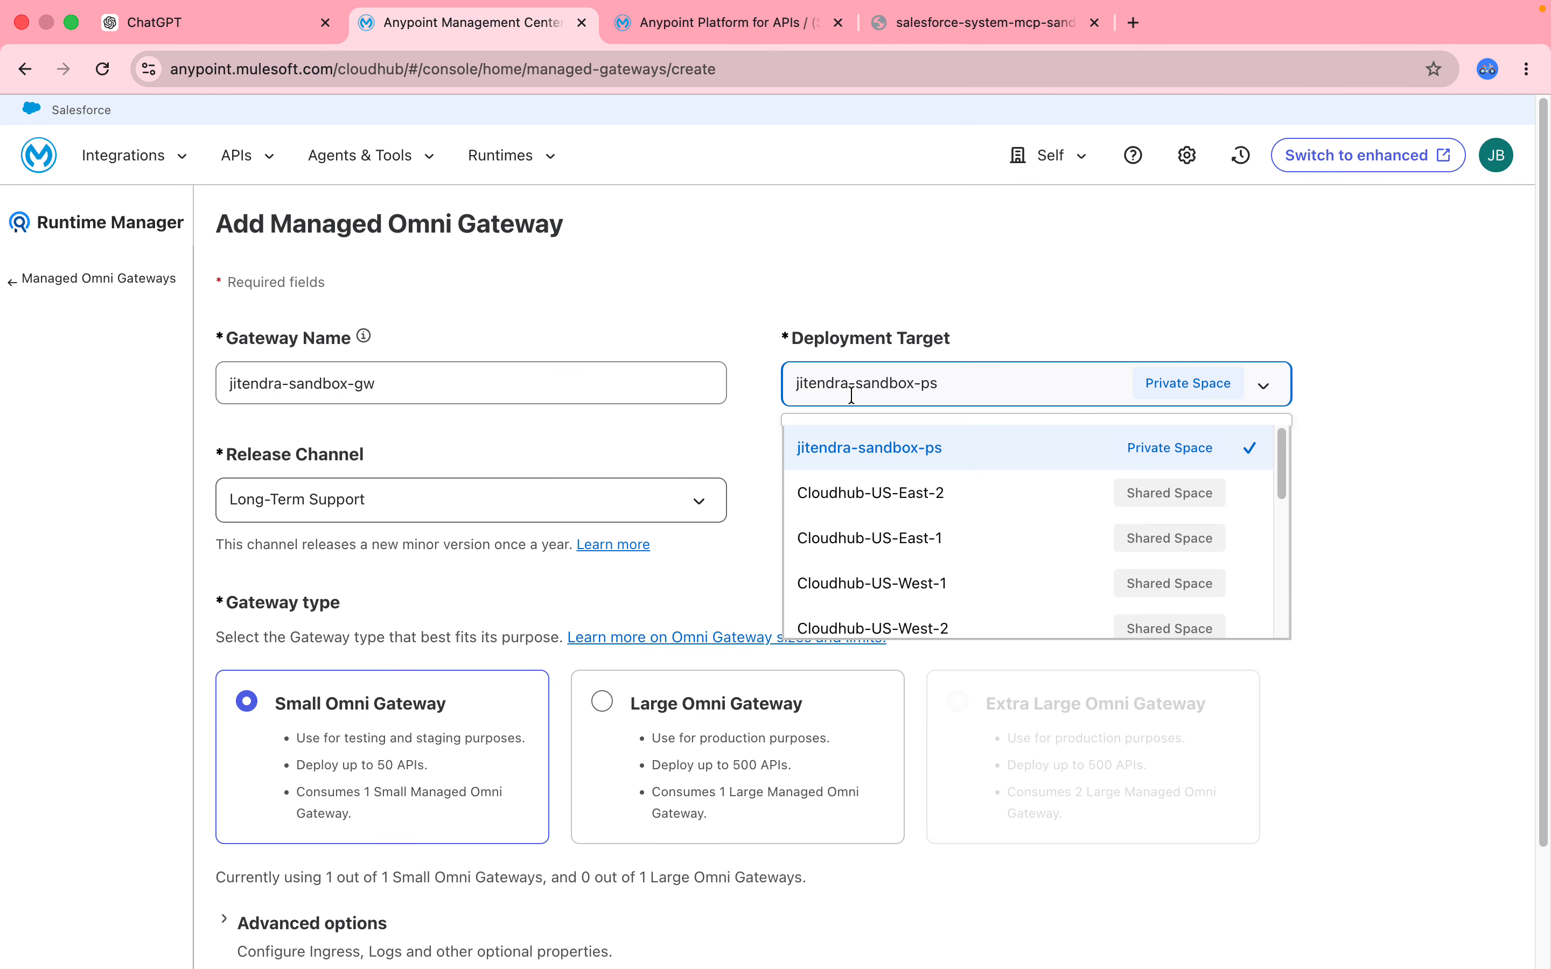
{"action": "left_click", "coordinate": [849, 448]}
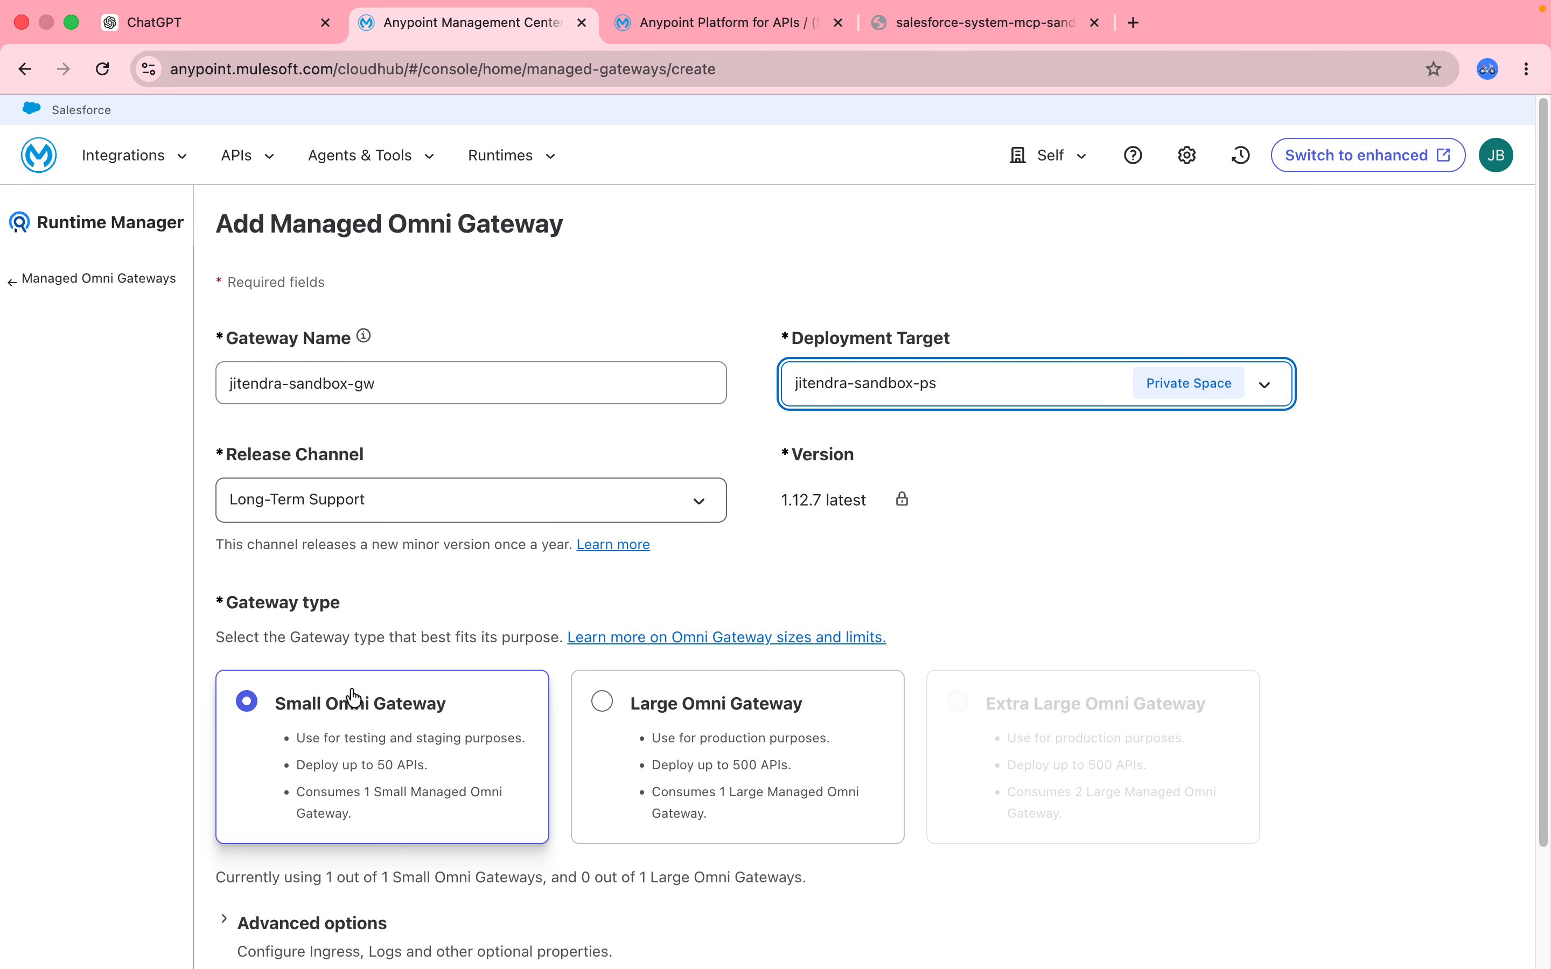
{"action": "scroll", "coordinate": [1545, 340], "scroll_direction": "down", "scroll_amount": 3}
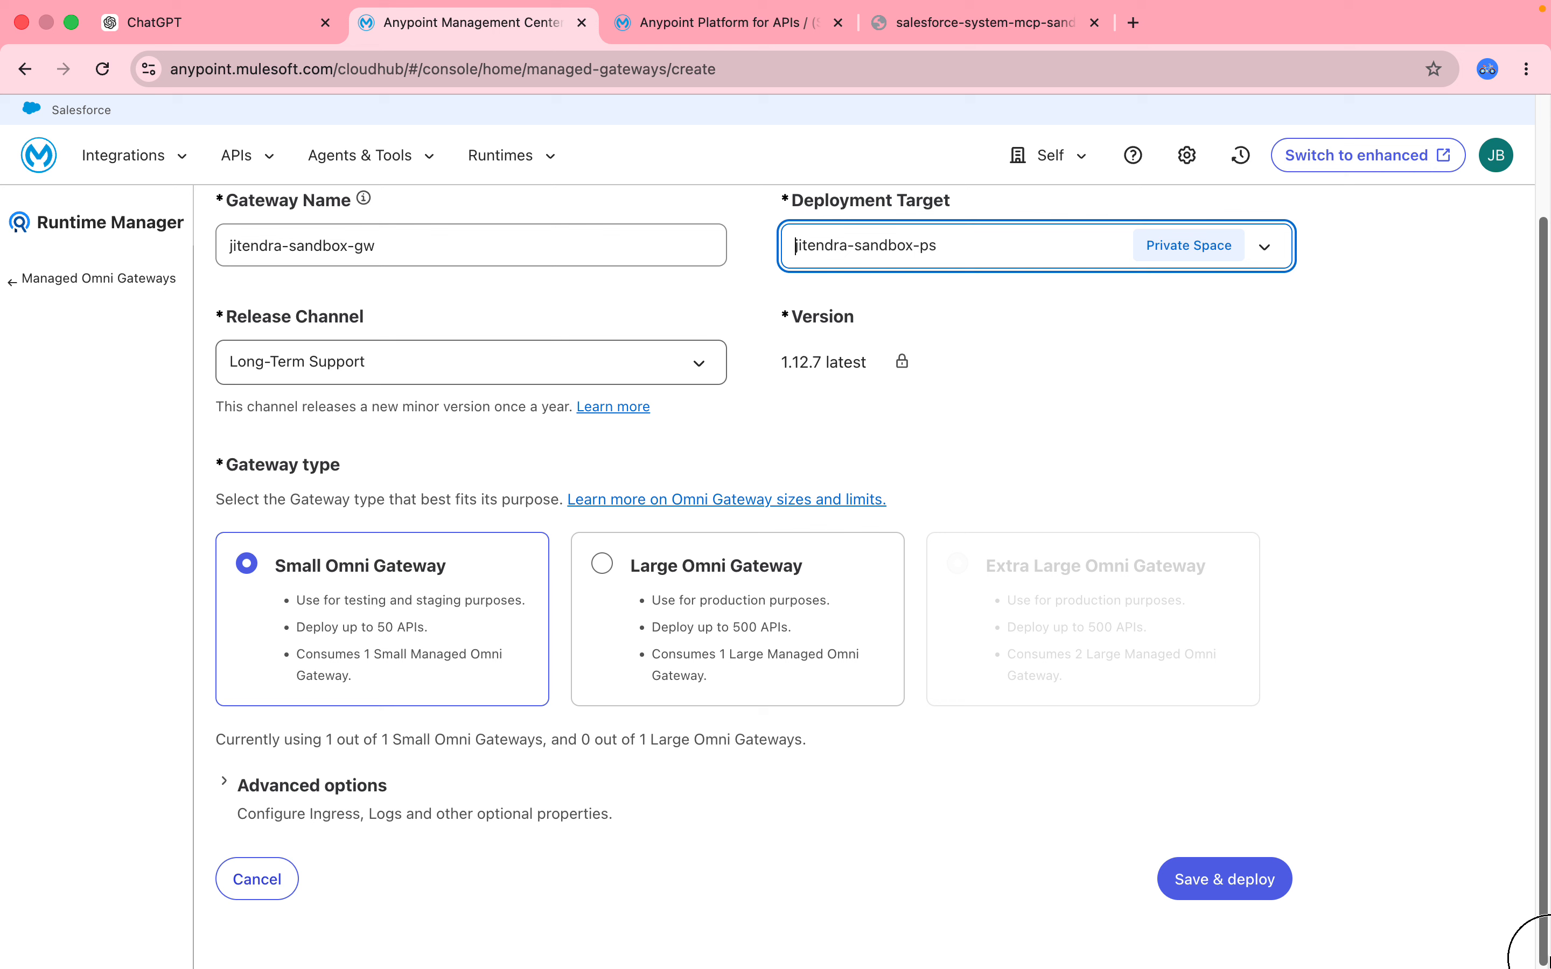
{"action": "left_click", "coordinate": [1236, 877]}
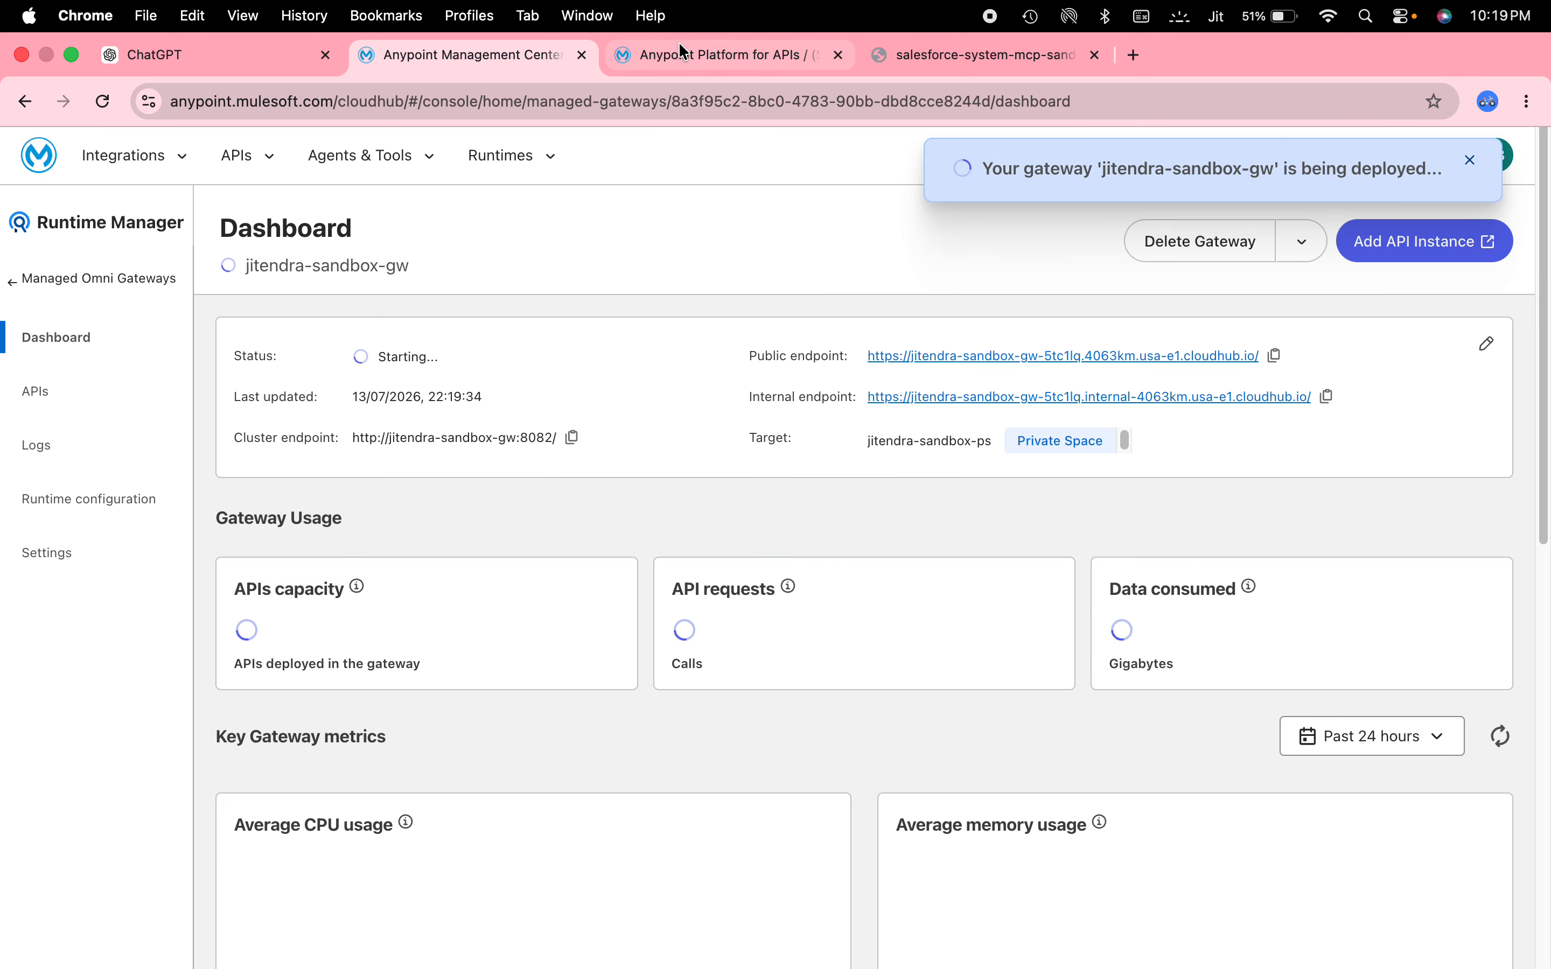
- Check the gateway selection of the MCP instance in API Manager and copy the new gateway's public endpoint URL from its dashboard
{"action": "left_click", "coordinate": [679, 43]}
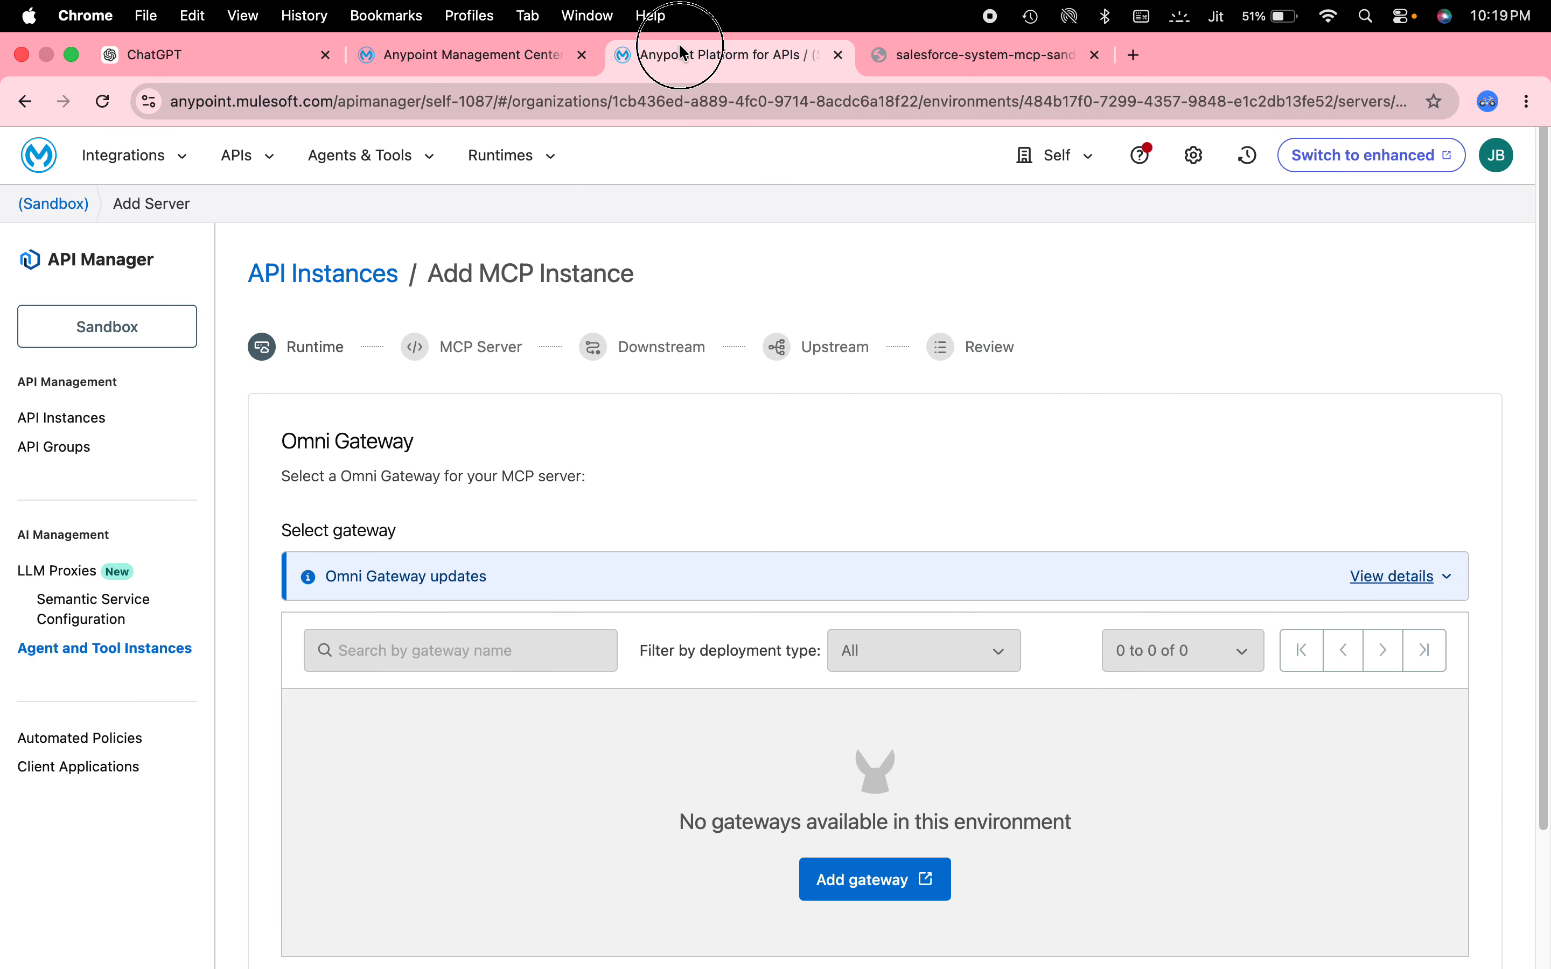
{"action": "left_click", "coordinate": [435, 66]}
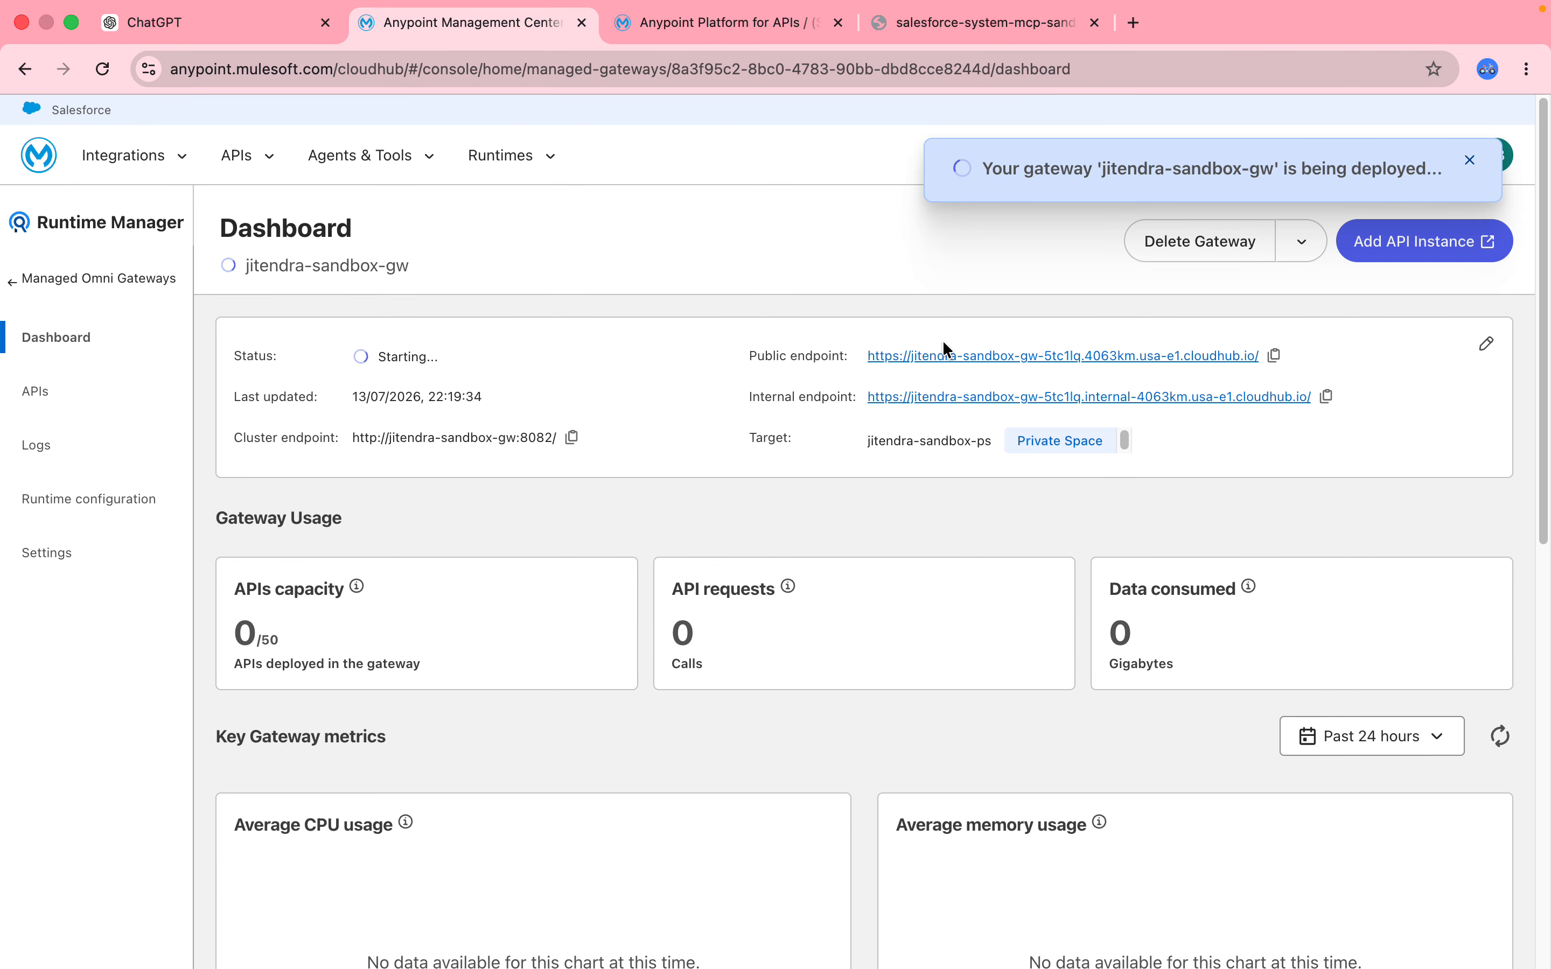
{"action": "left_click", "coordinate": [1273, 356]}
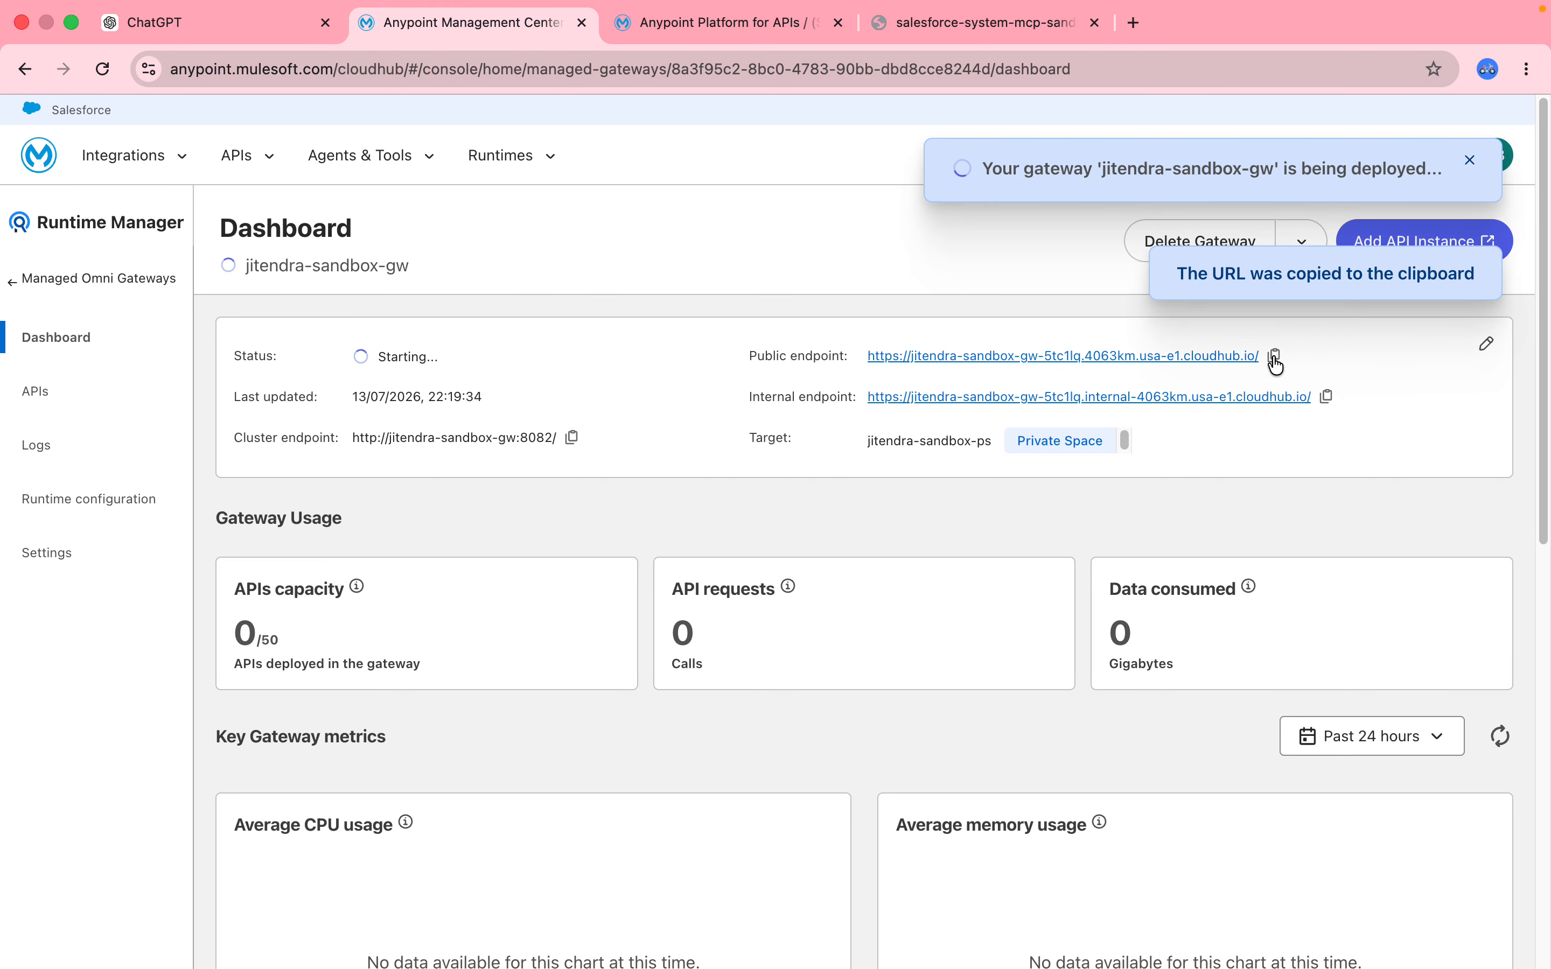
- Check the configuration status of the salesforce-system-mcp-sandbox application and return to the Omni Gateways list
{"action": "left_click", "coordinate": [44, 282]}
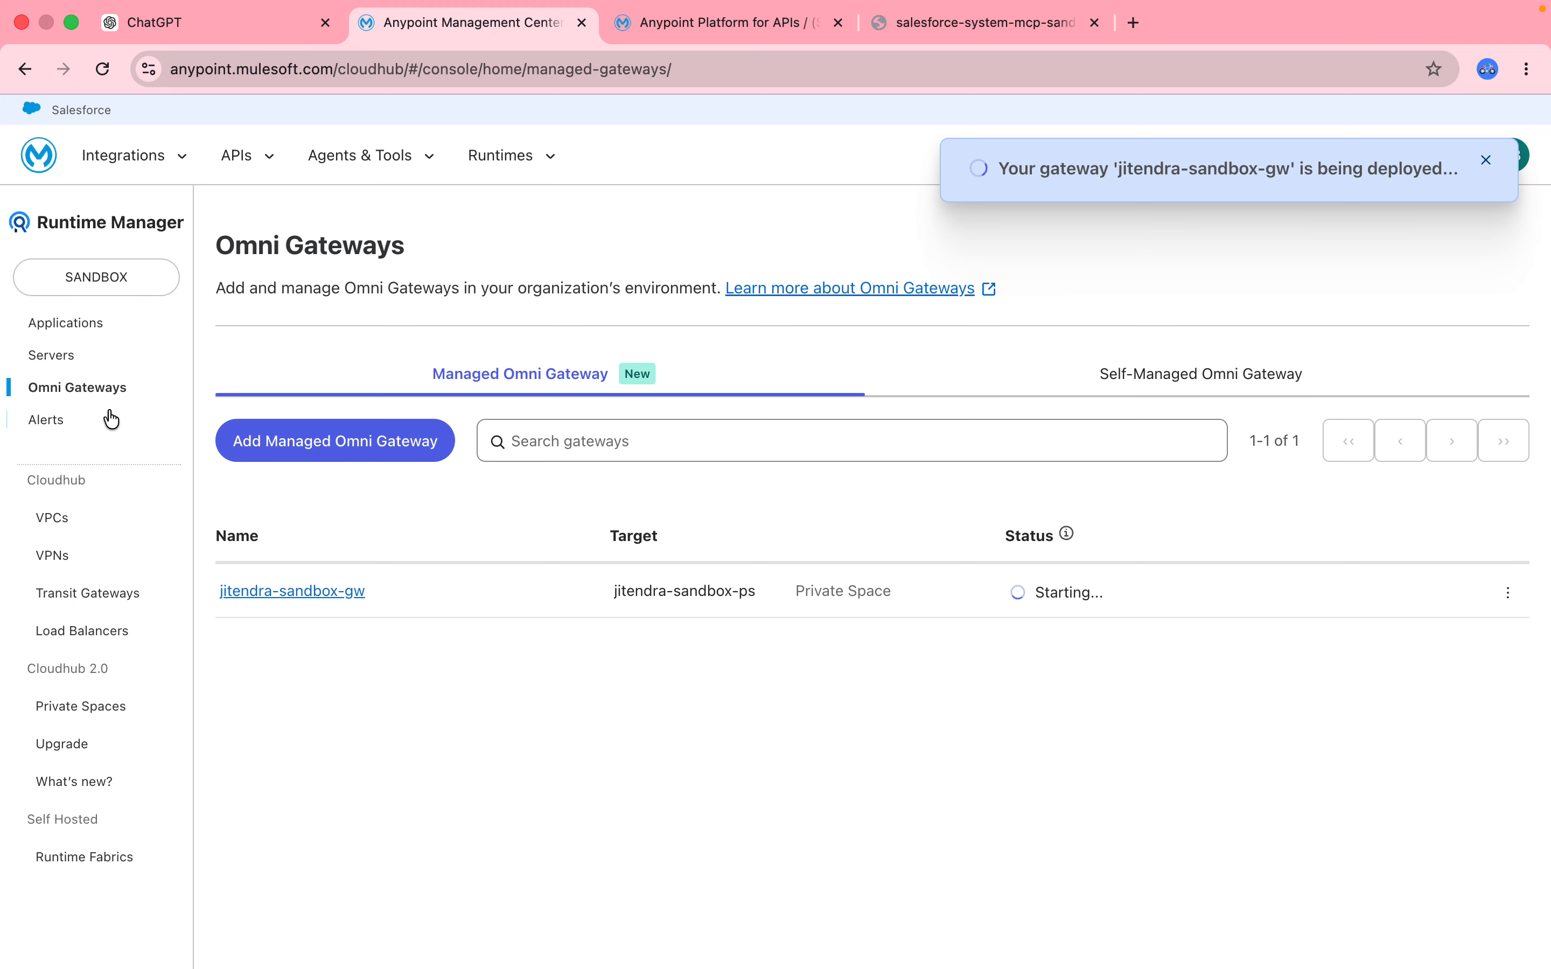
{"action": "left_click", "coordinate": [77, 326]}
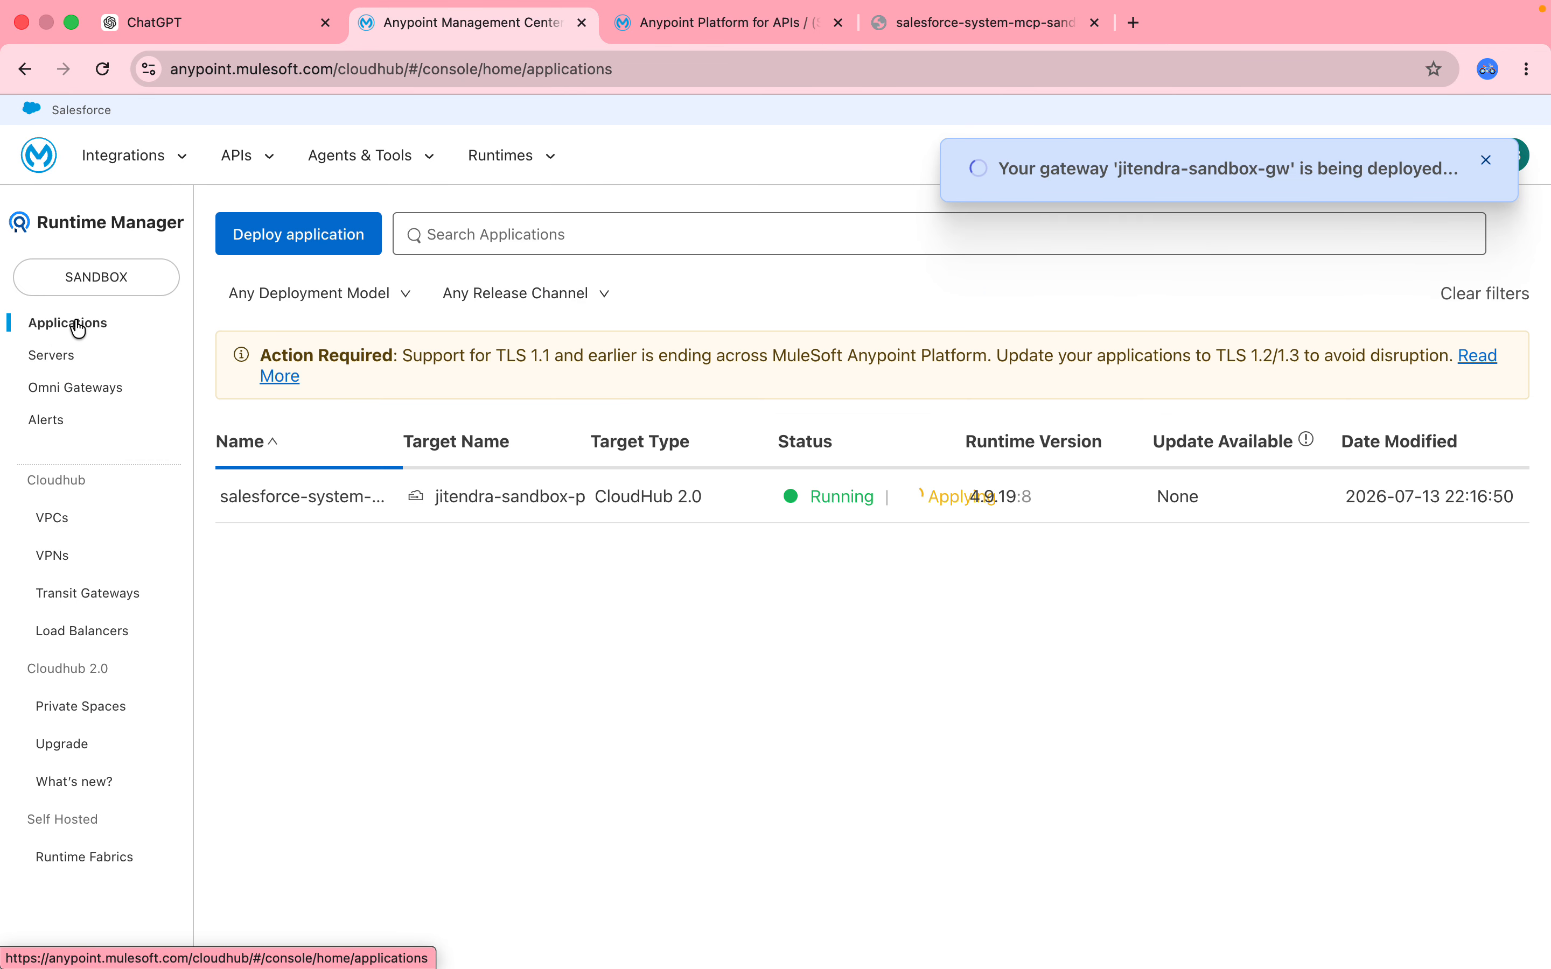
{"action": "left_click", "coordinate": [304, 501]}
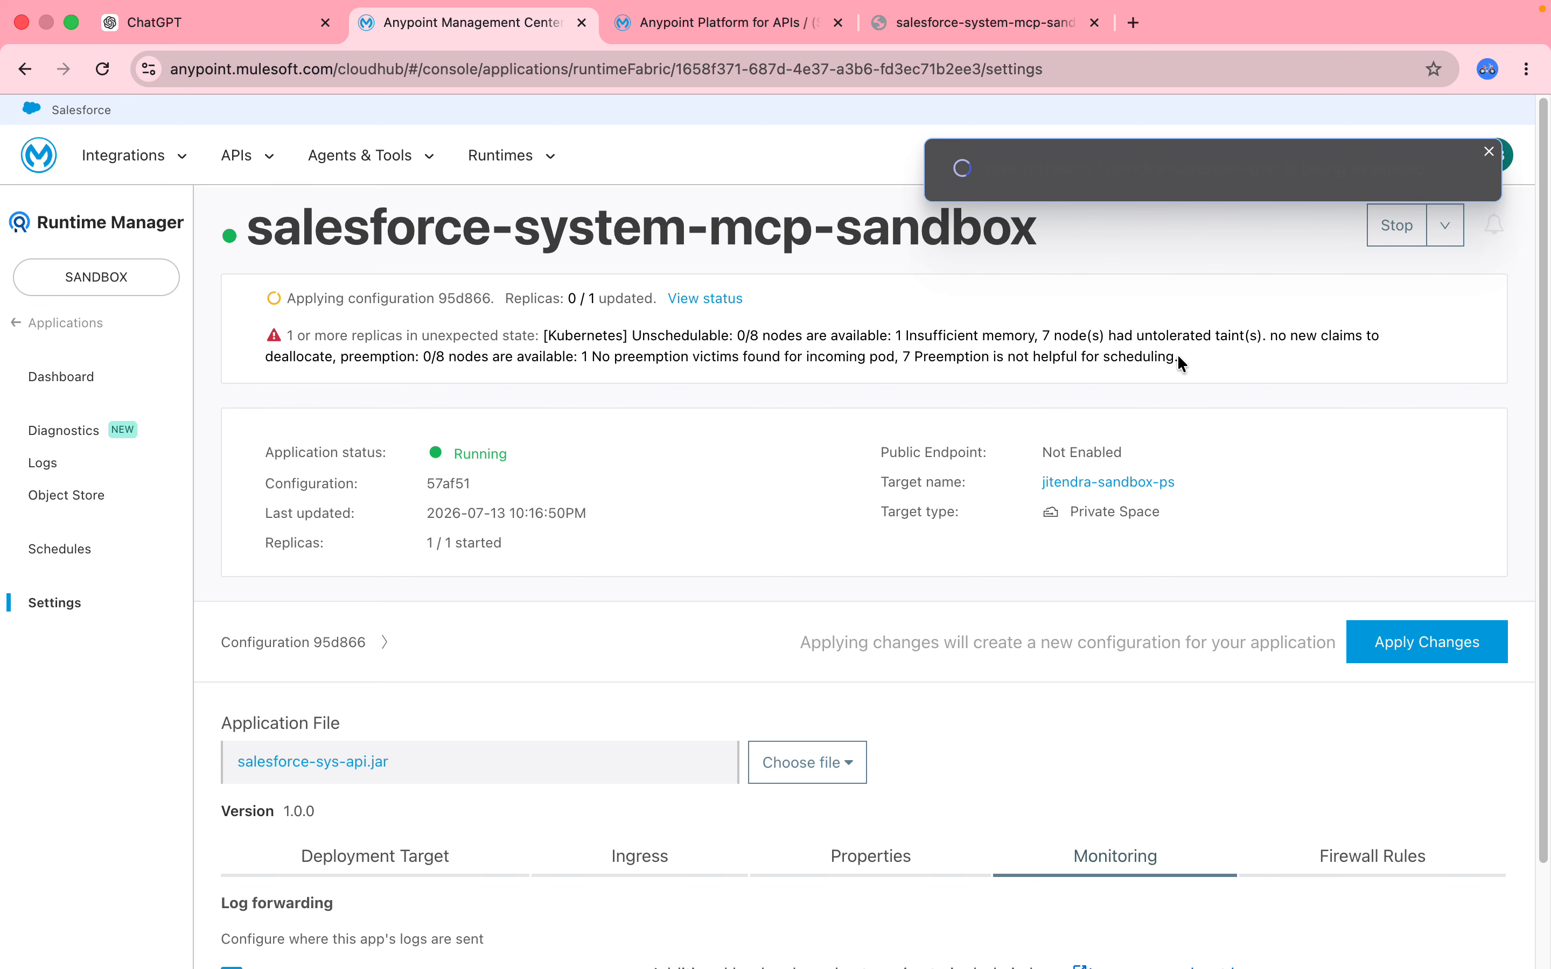
{"action": "left_click", "coordinate": [66, 327]}
{"action": "left_click", "coordinate": [89, 399]}
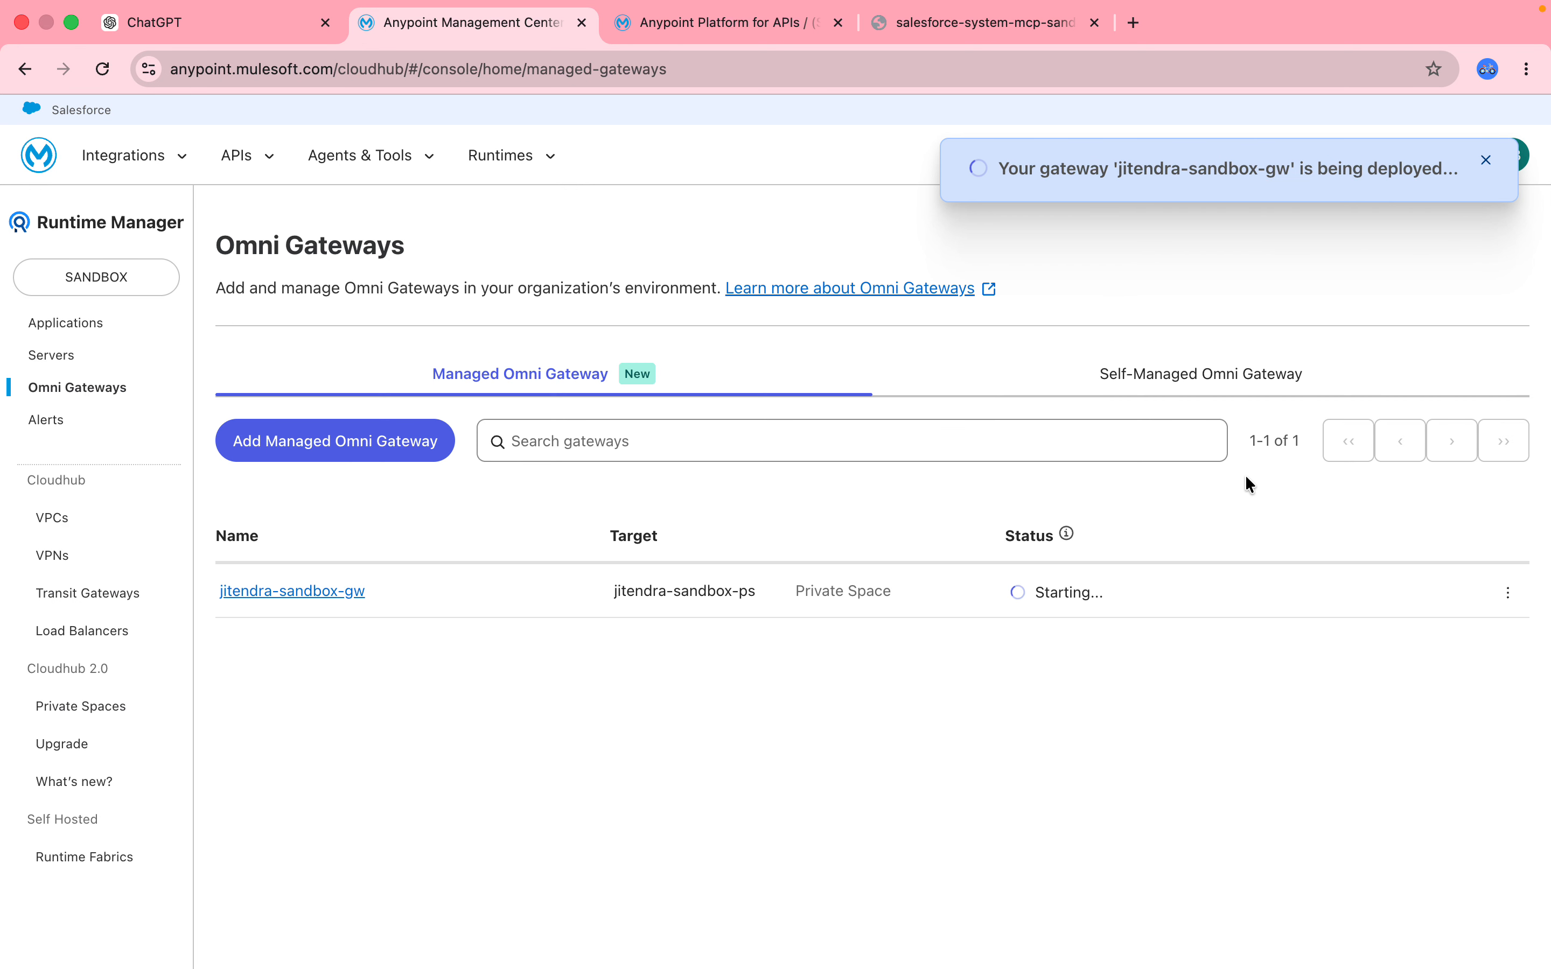
- Review the jitendra-sandbox-gw dashboard, return to the applications list, and dismiss the gateway deployment notification
{"action": "left_click", "coordinate": [311, 591]}
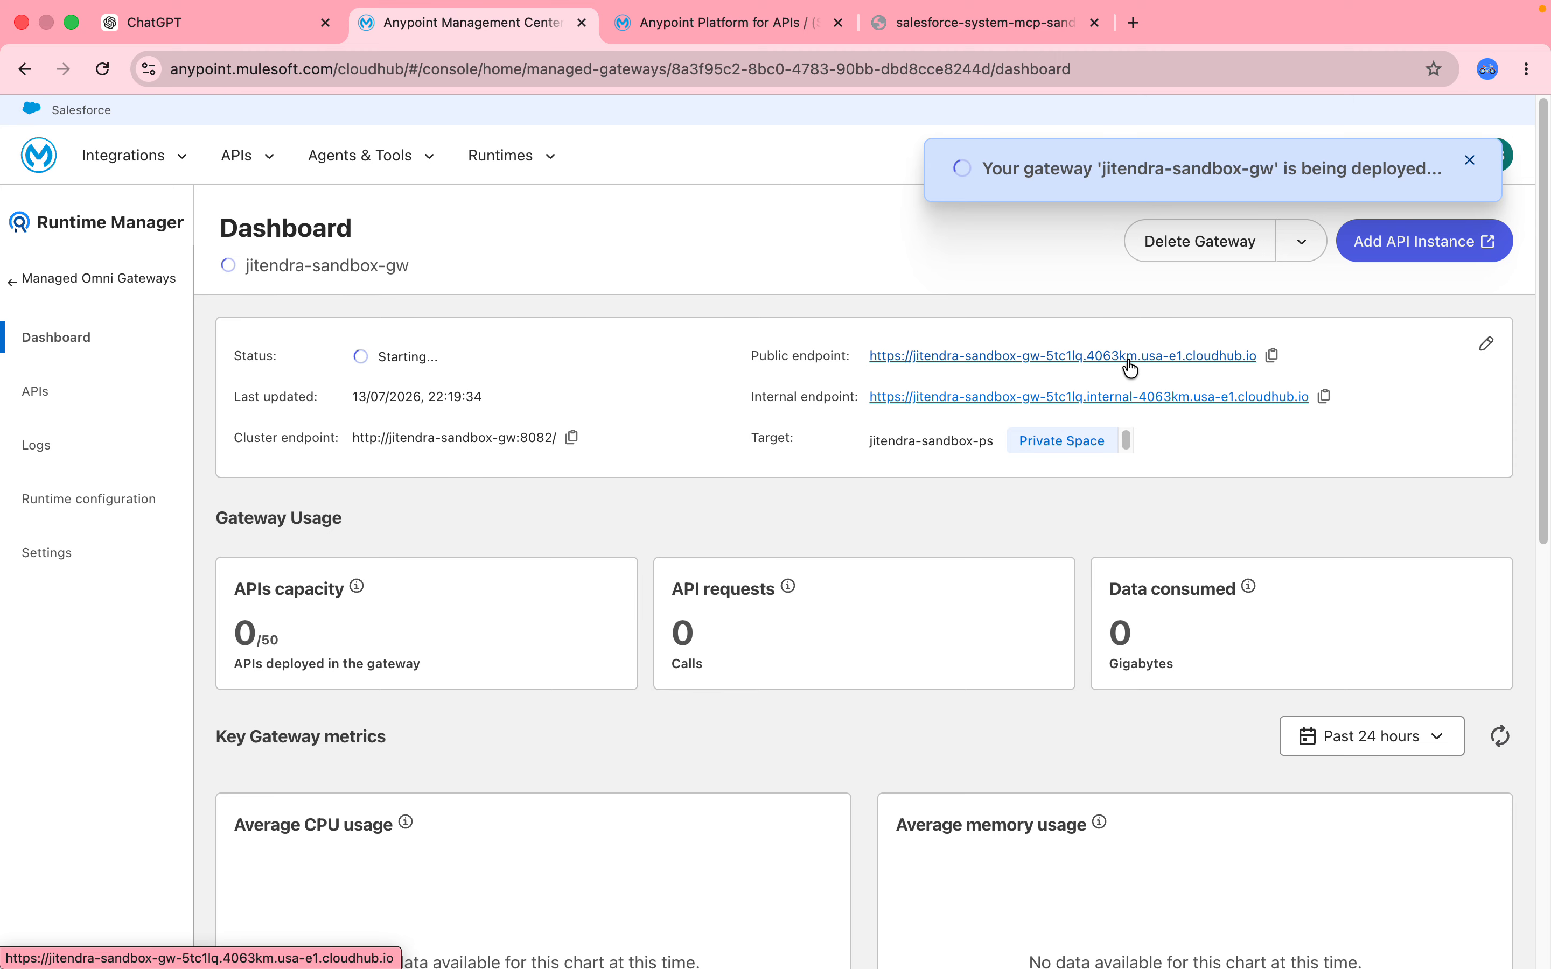
{"action": "left_click", "coordinate": [146, 292]}
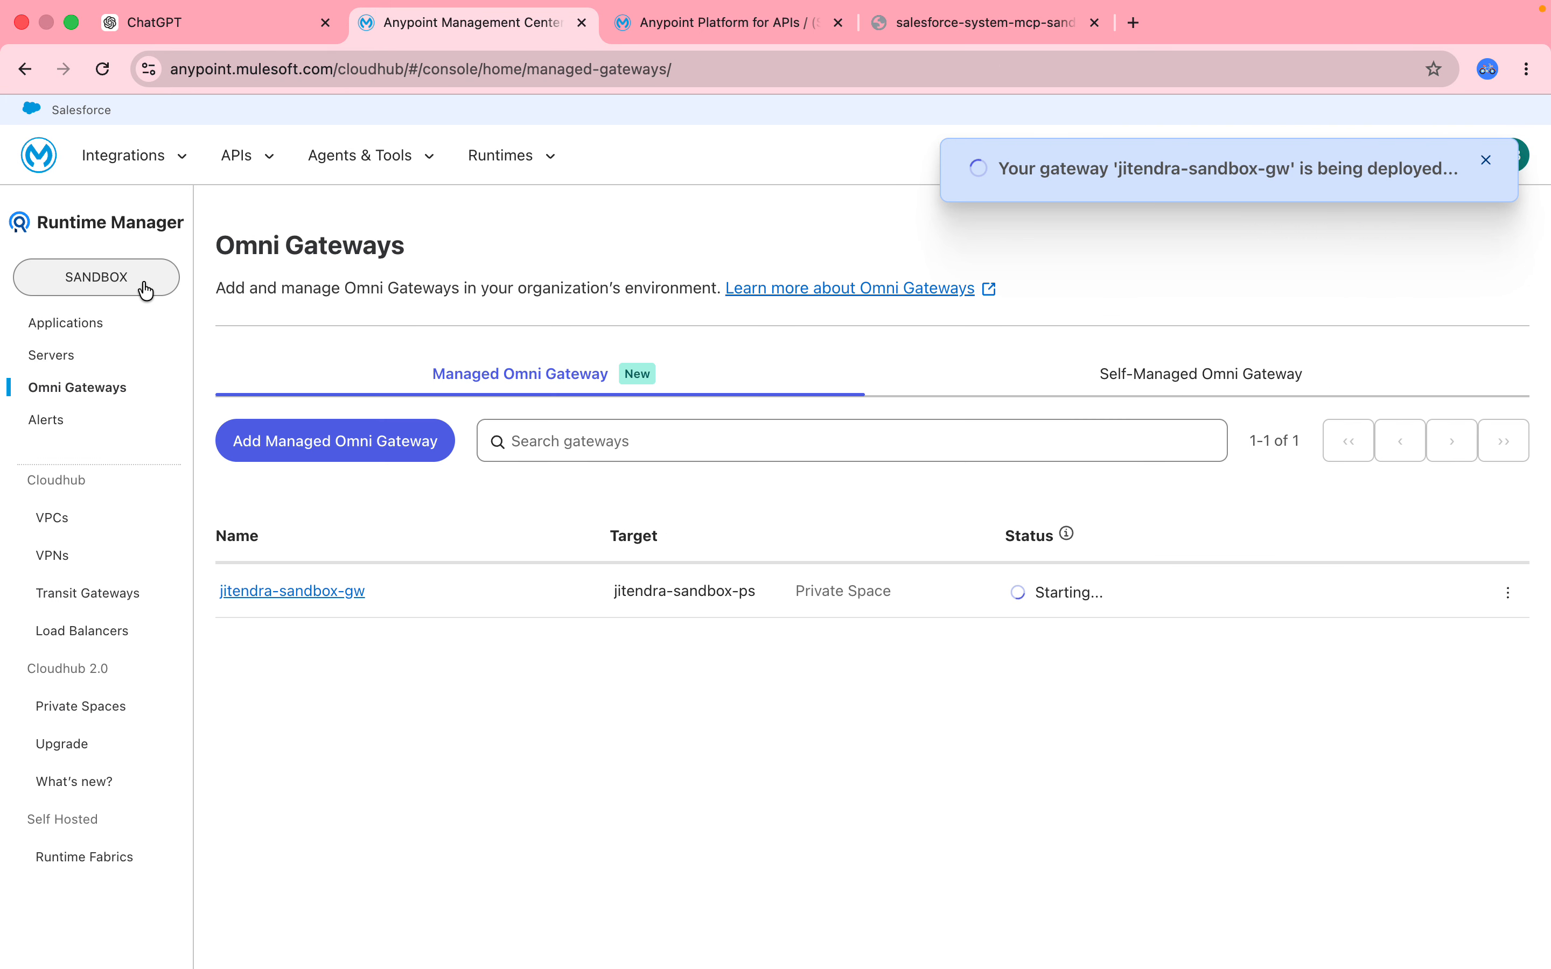
{"action": "left_click", "coordinate": [87, 324]}
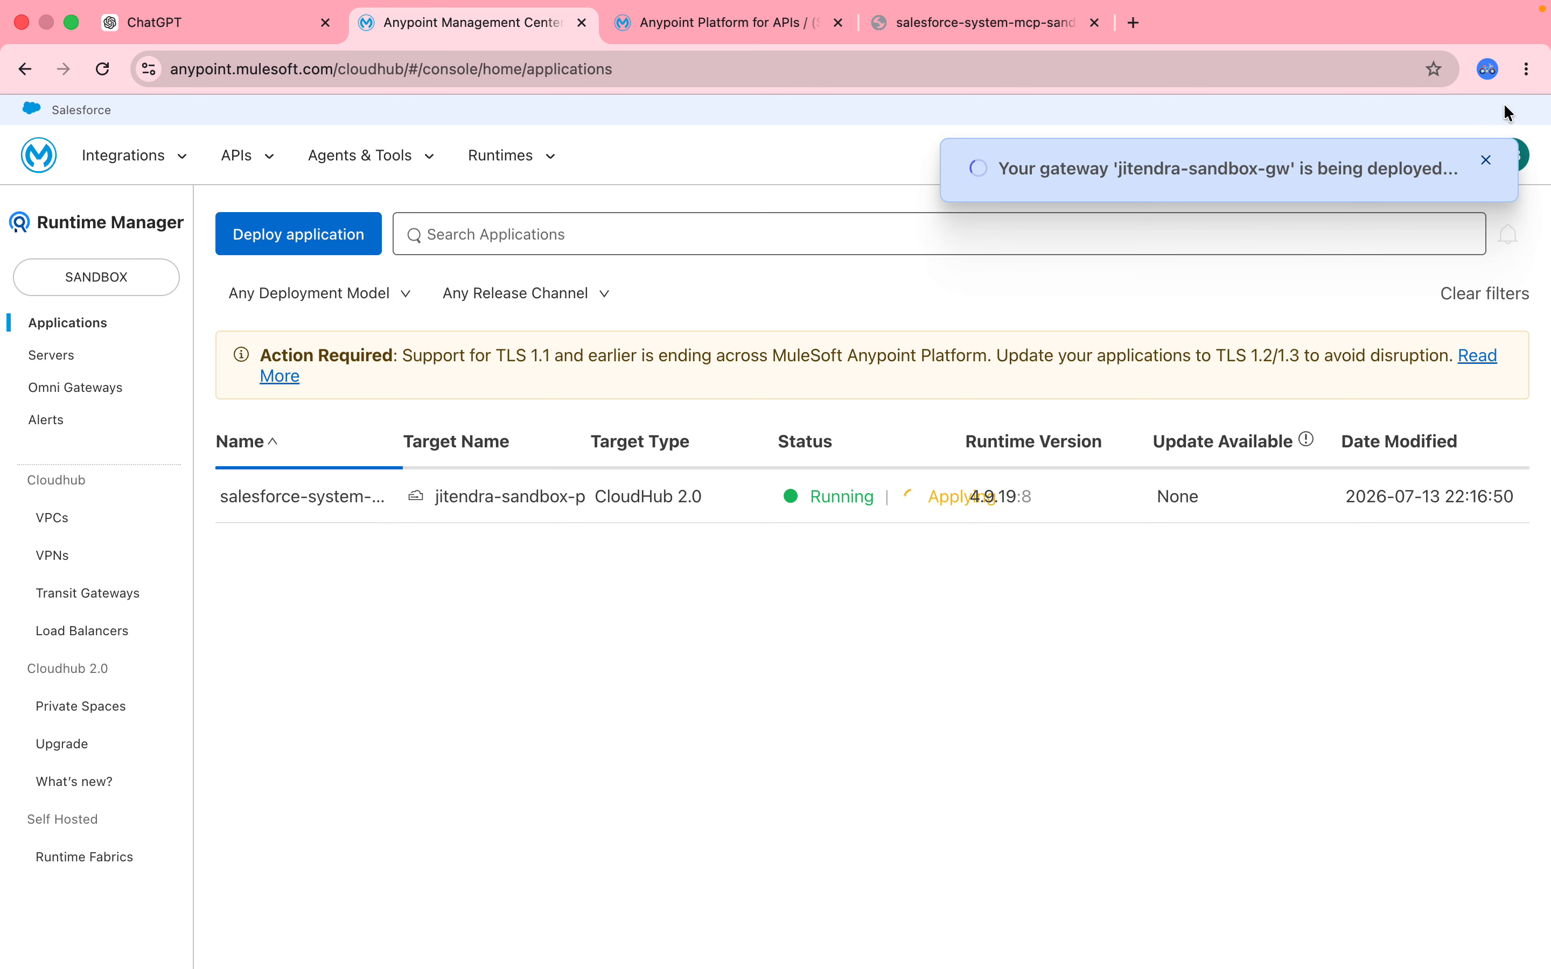
{"action": "left_click", "coordinate": [1487, 165]}
- Look at the Add MCP Instance page in API Manager and recheck the deployment status of salesforce-system-mcp-sandbox
{"action": "left_click", "coordinate": [716, 63]}
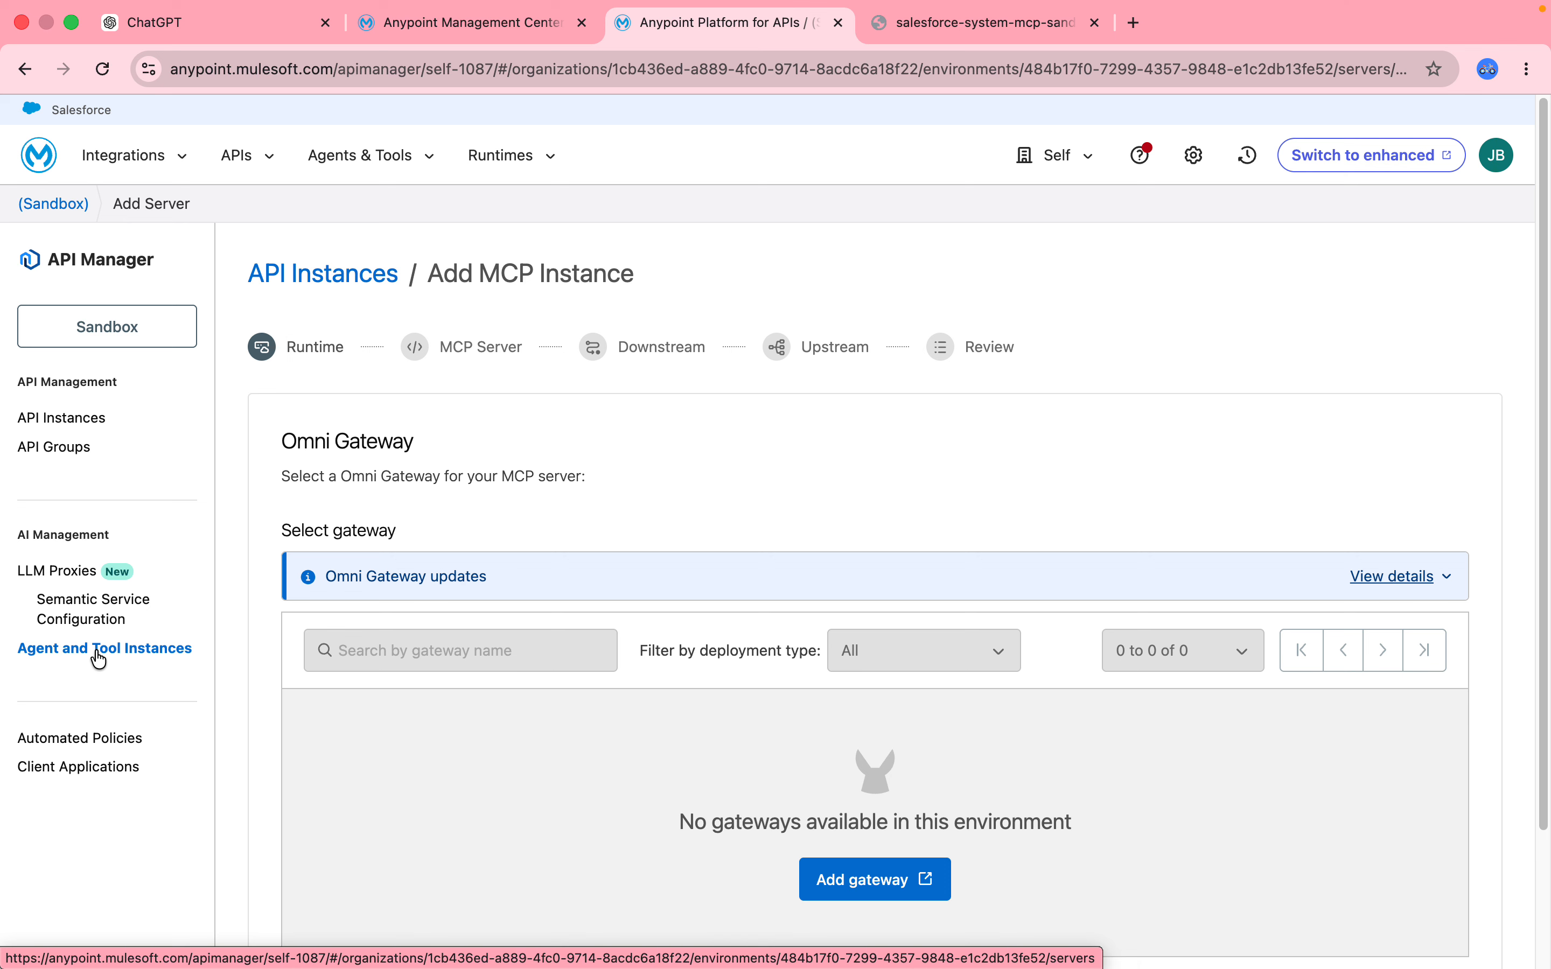
{"action": "left_click", "coordinate": [417, 24]}
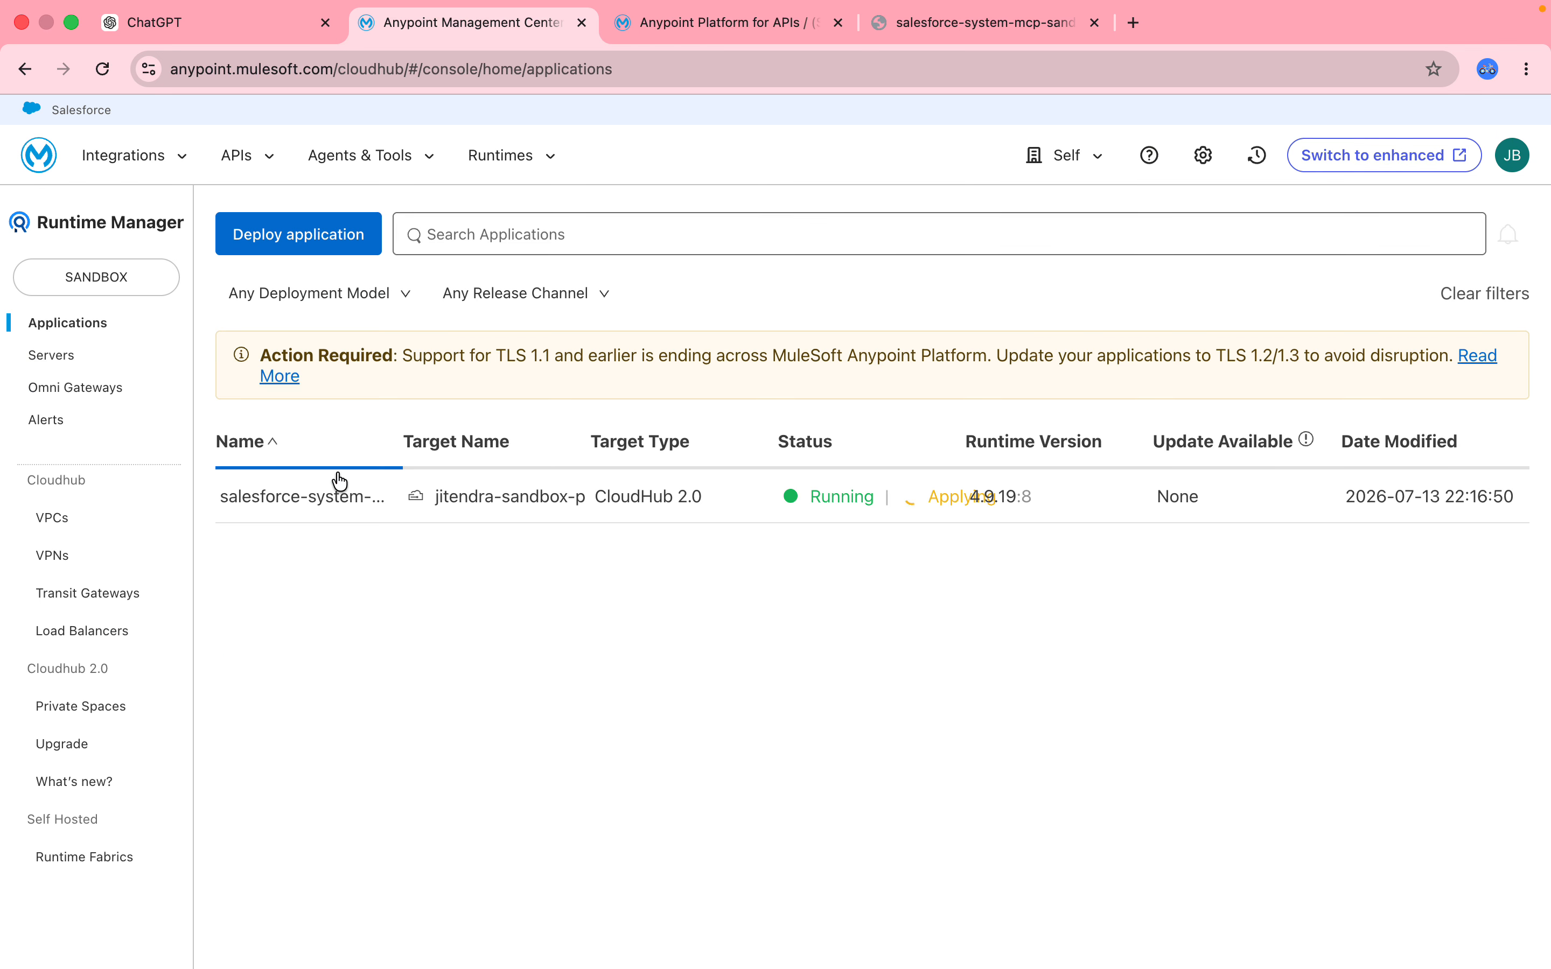
{"action": "left_click", "coordinate": [317, 498]}
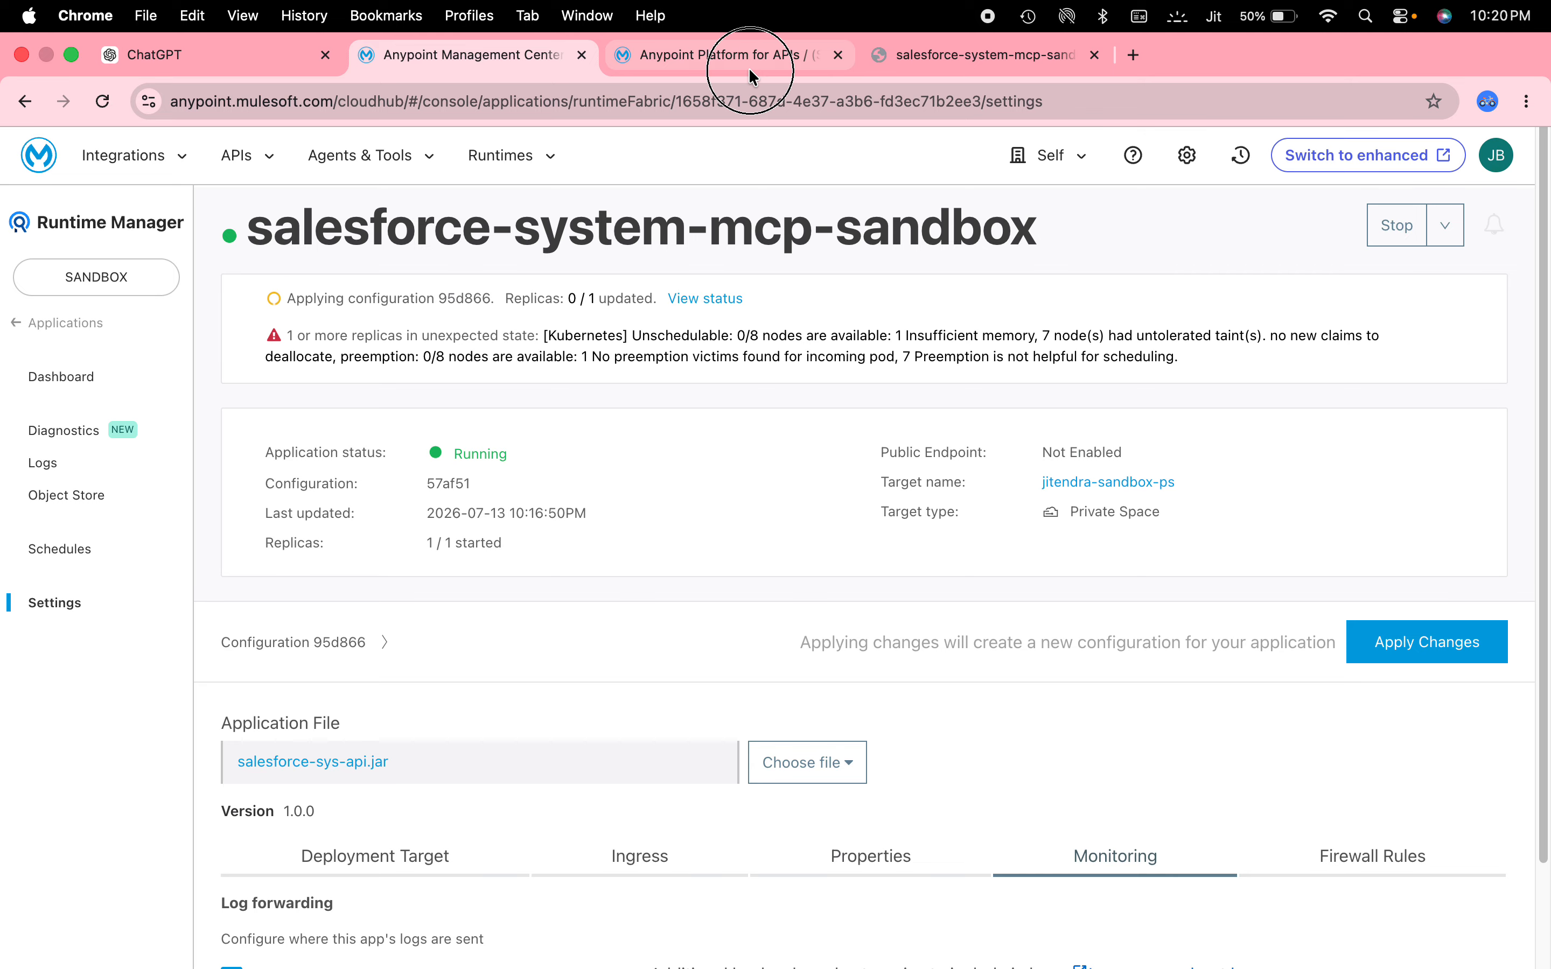
- Reload the Add MCP Instance page in API Manager to refresh its list of gateways
{"action": "left_click", "coordinate": [748, 68]}
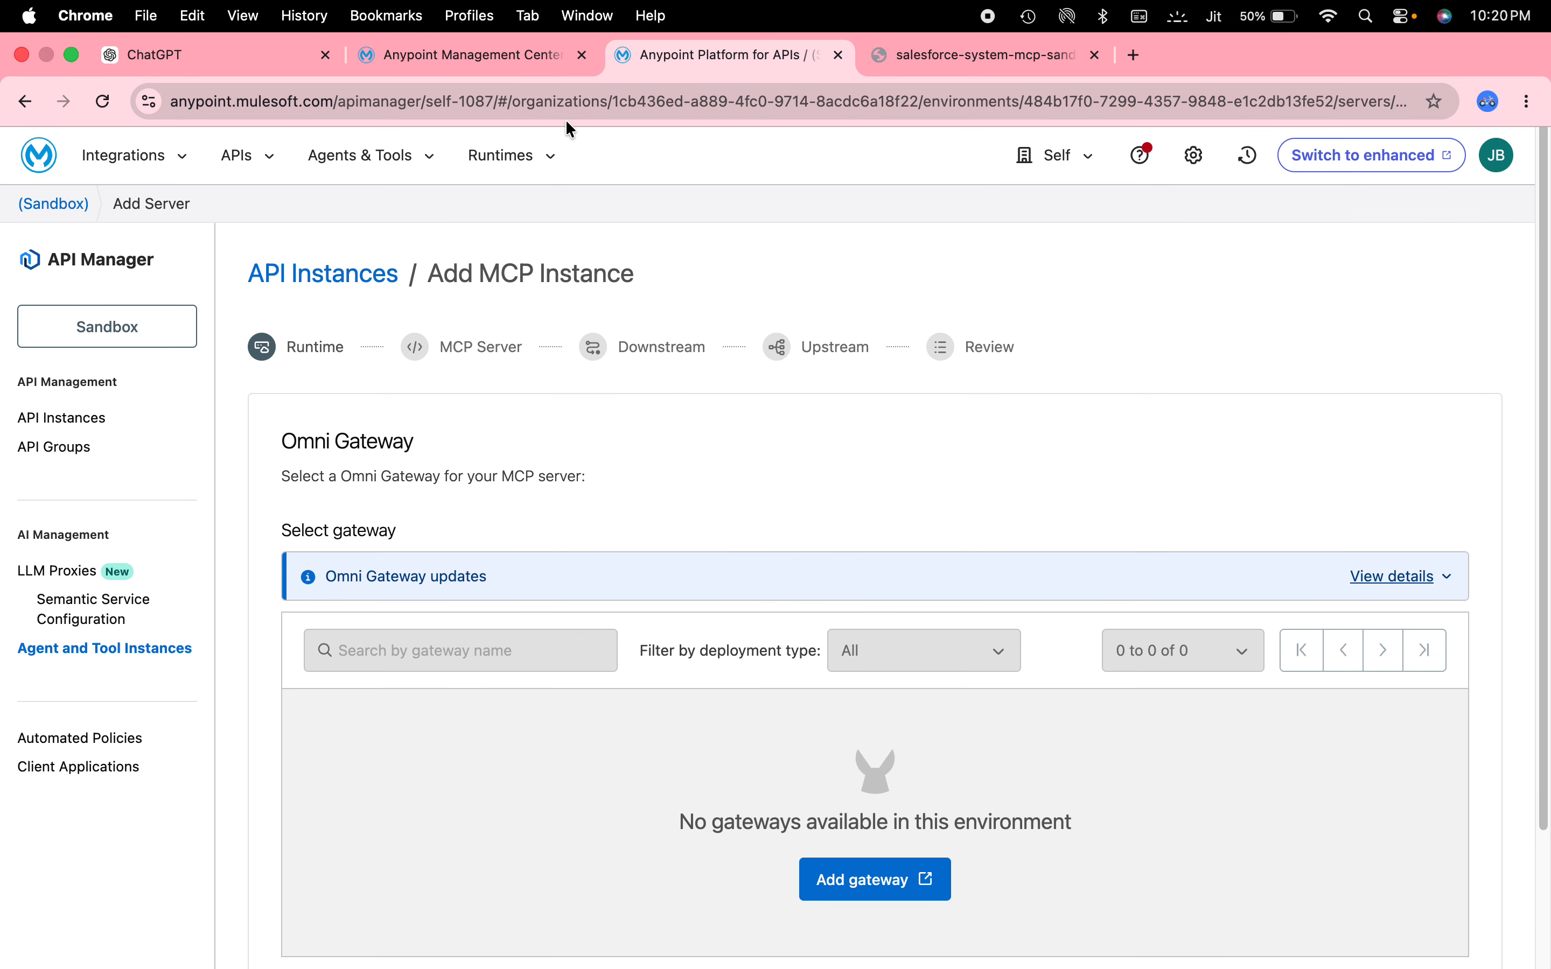
{"action": "left_click", "coordinate": [580, 103]}
{"action": "left_click", "coordinate": [116, 75]}
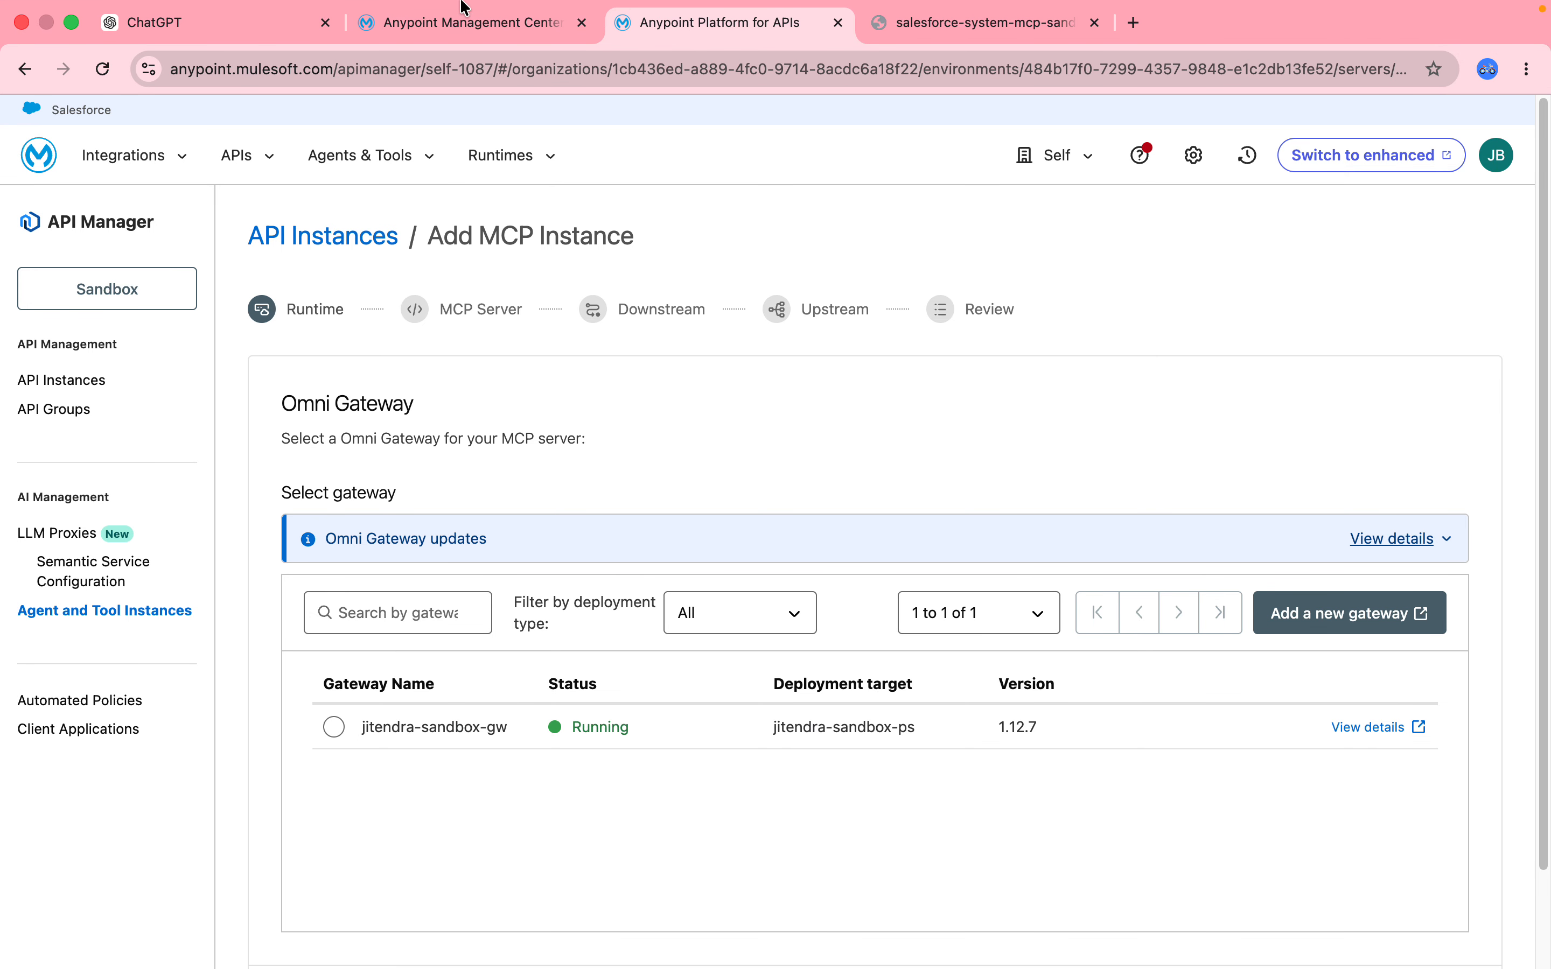
- Check the running status of jitendra-sandbox-gw among the managed Omni Gateways and review its dashboard endpoints, usage and metrics
{"action": "left_click", "coordinate": [453, 41]}
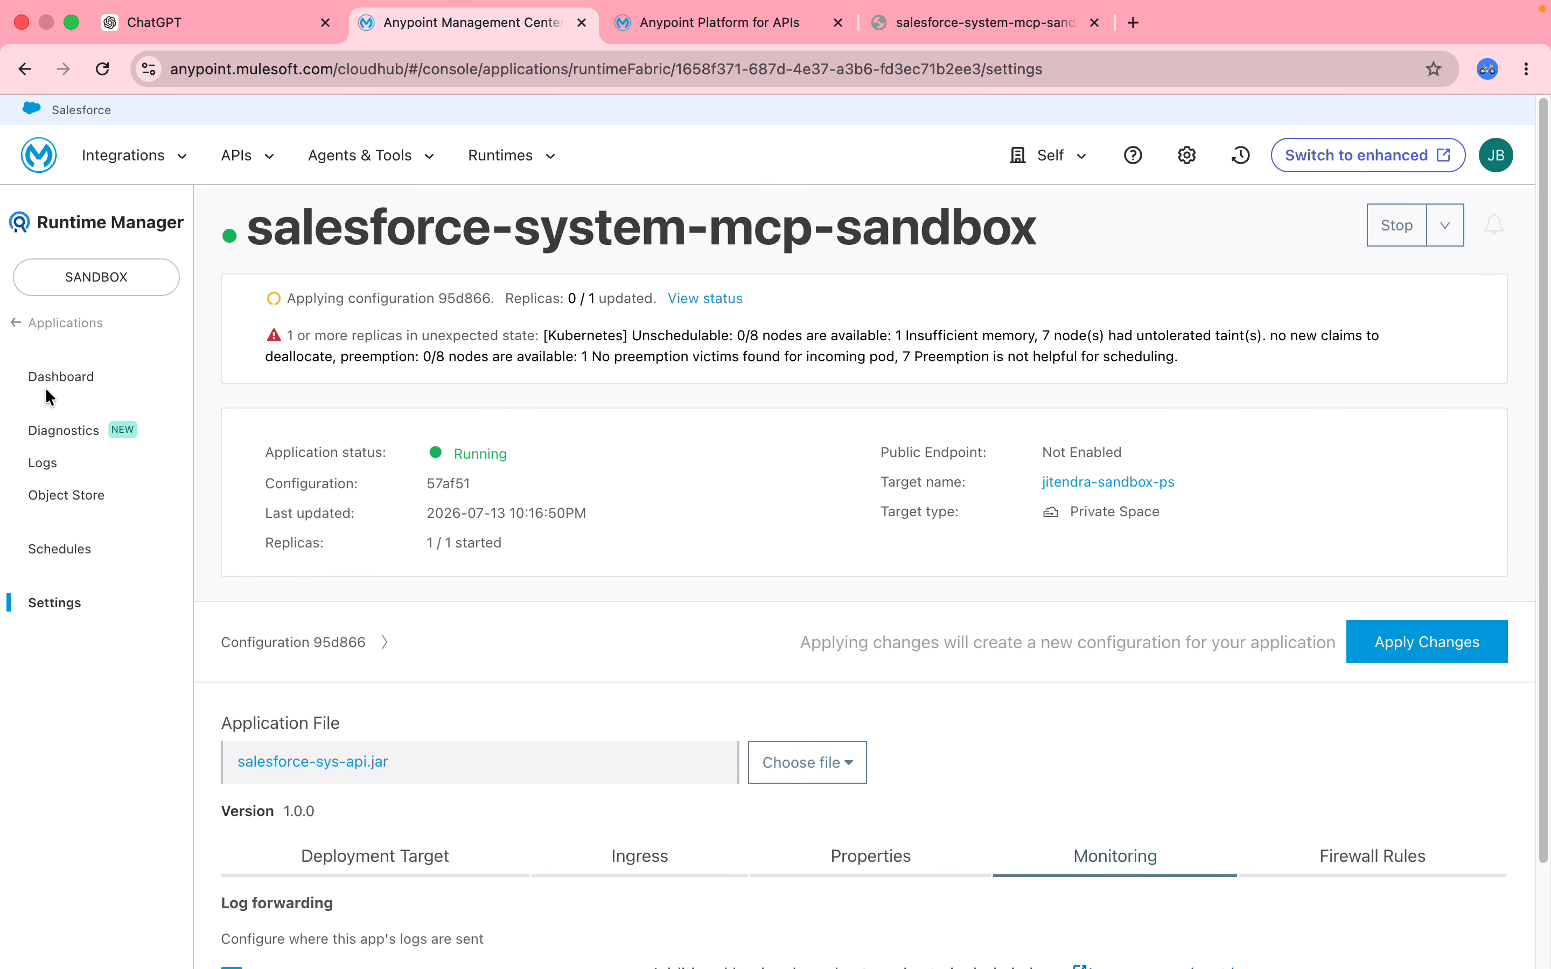
{"action": "left_click", "coordinate": [83, 329]}
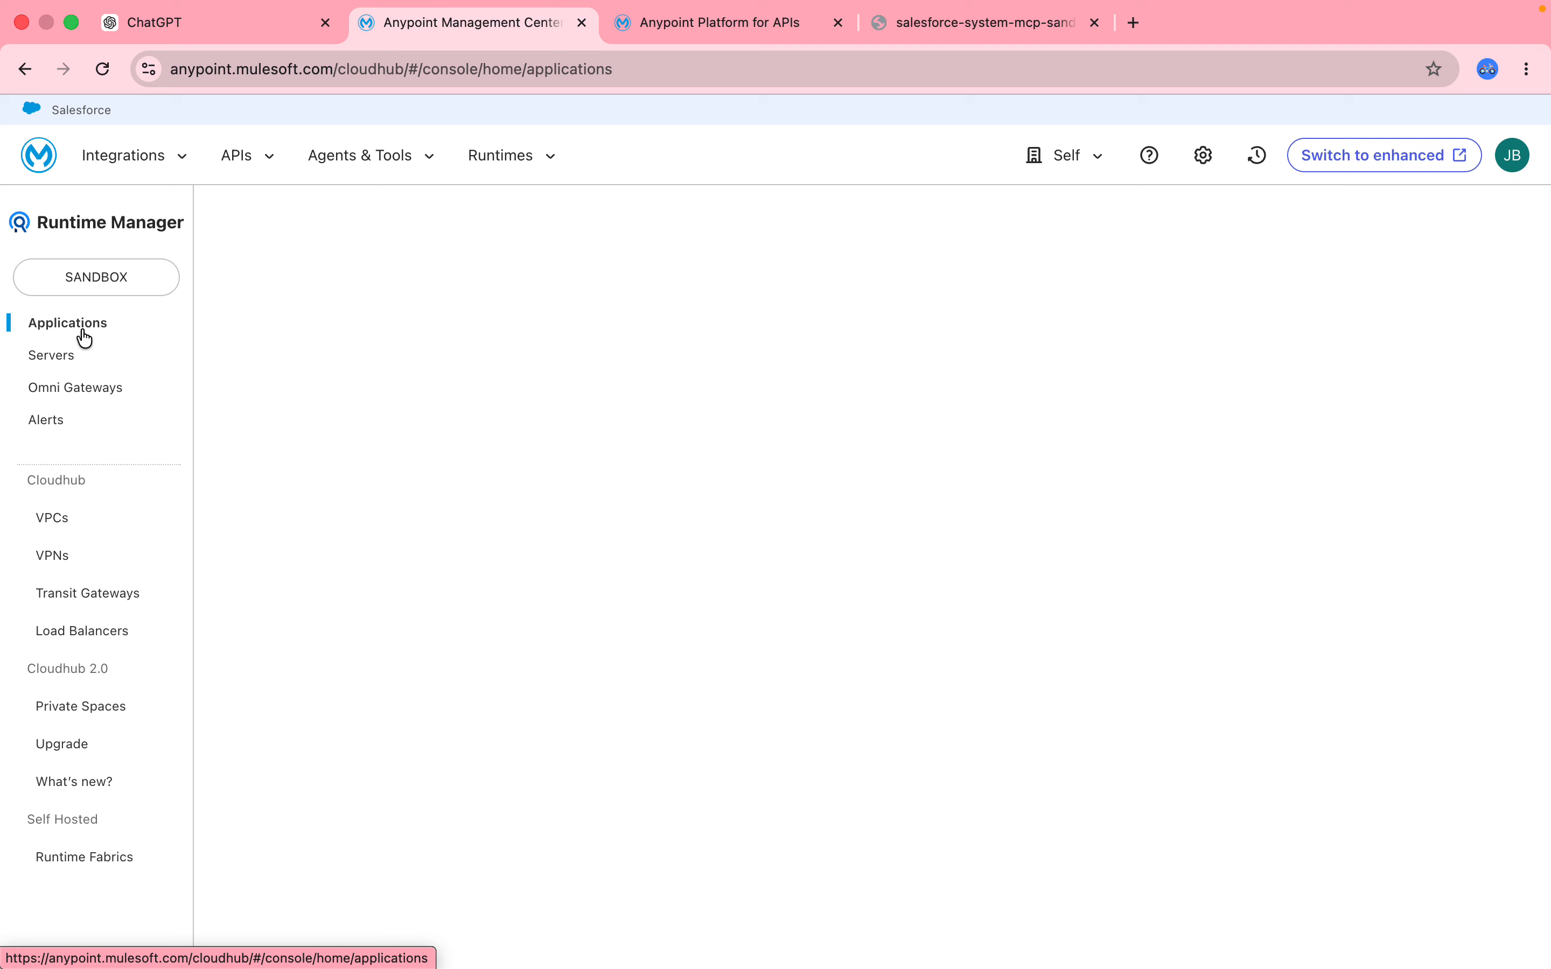
{"action": "left_click", "coordinate": [80, 388]}
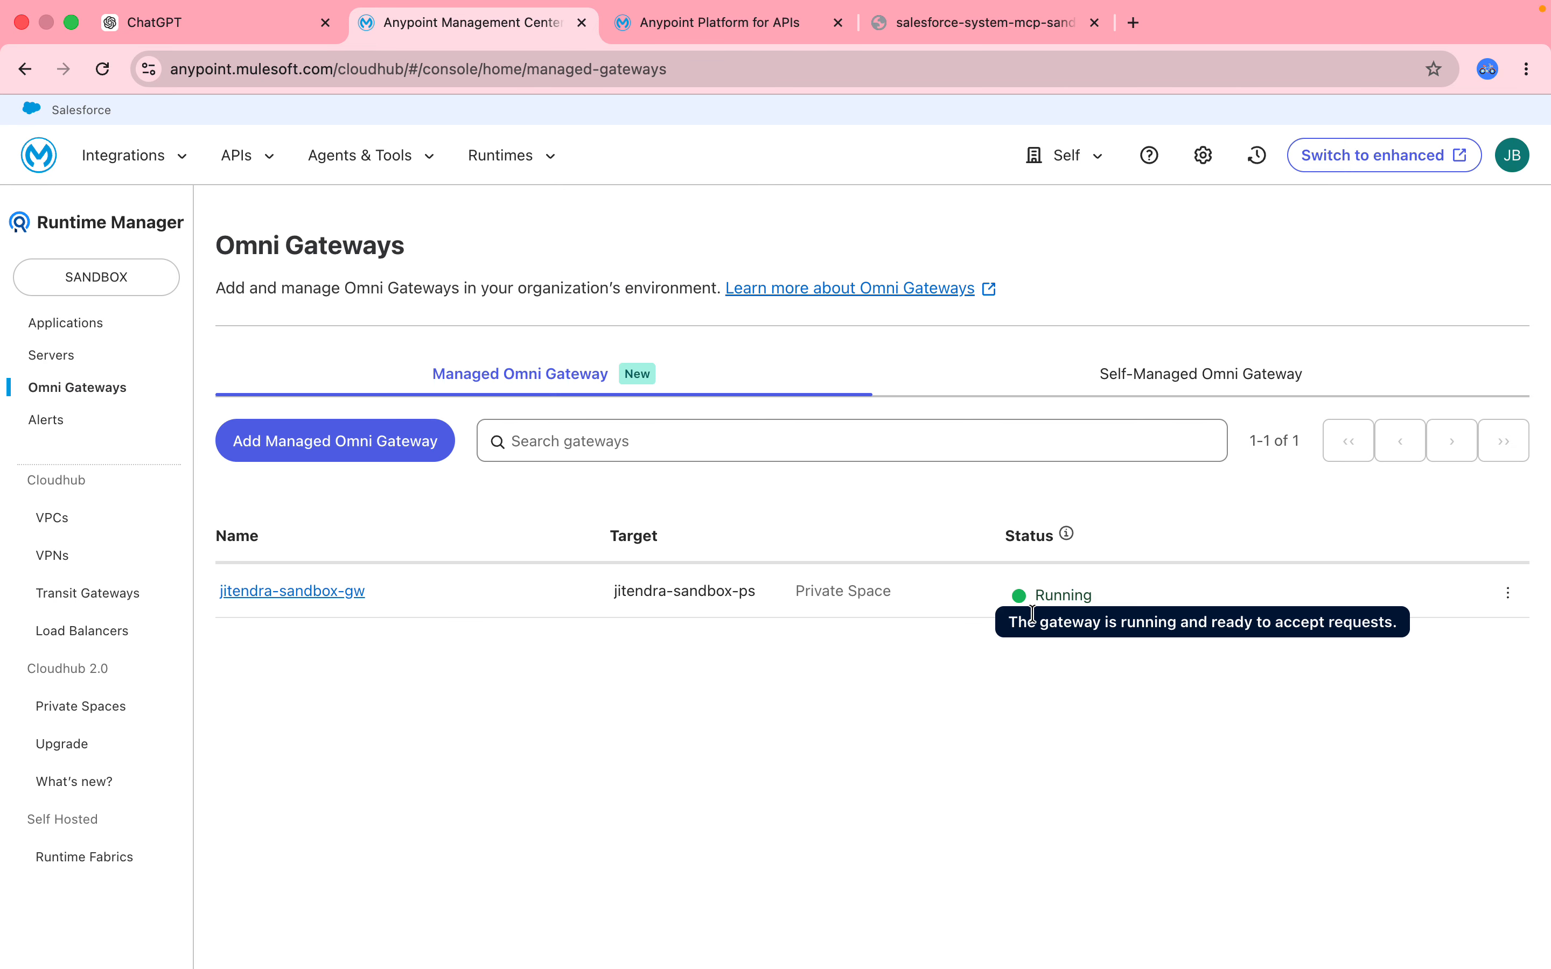
{"action": "left_click", "coordinate": [351, 593]}
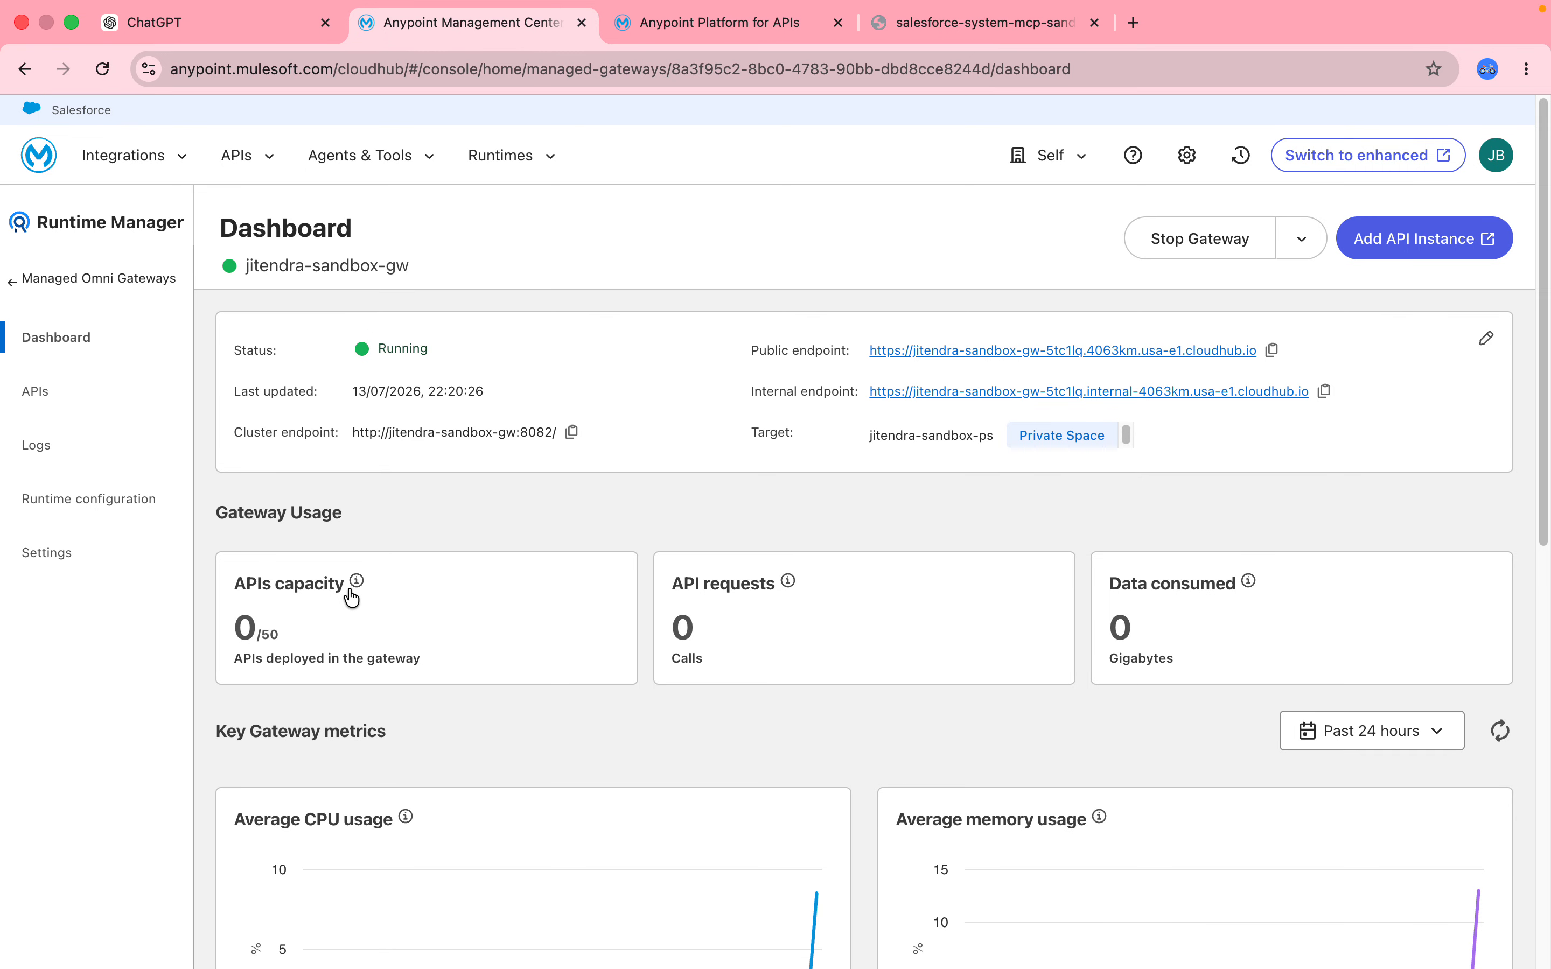
{"action": "left_click_drag", "start_coordinate": [1547, 359], "coordinate": [1521, 420]}
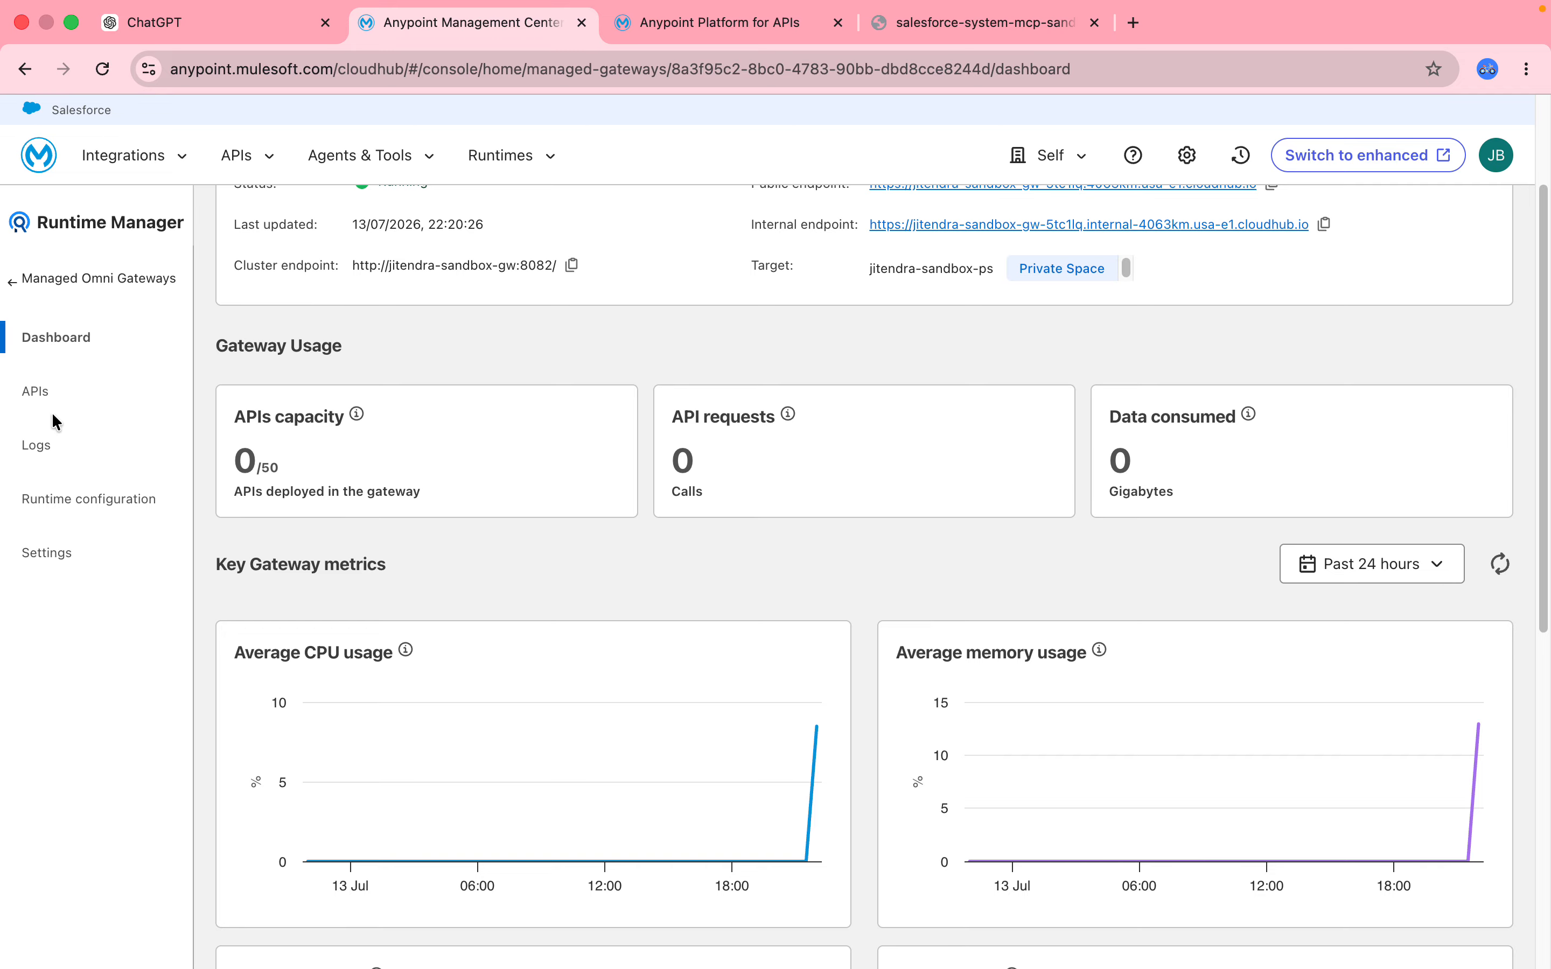
- Review the deployed APIs, logs and settings of jitendra-sandbox-gw, including its available release channels
{"action": "left_click", "coordinate": [36, 392]}
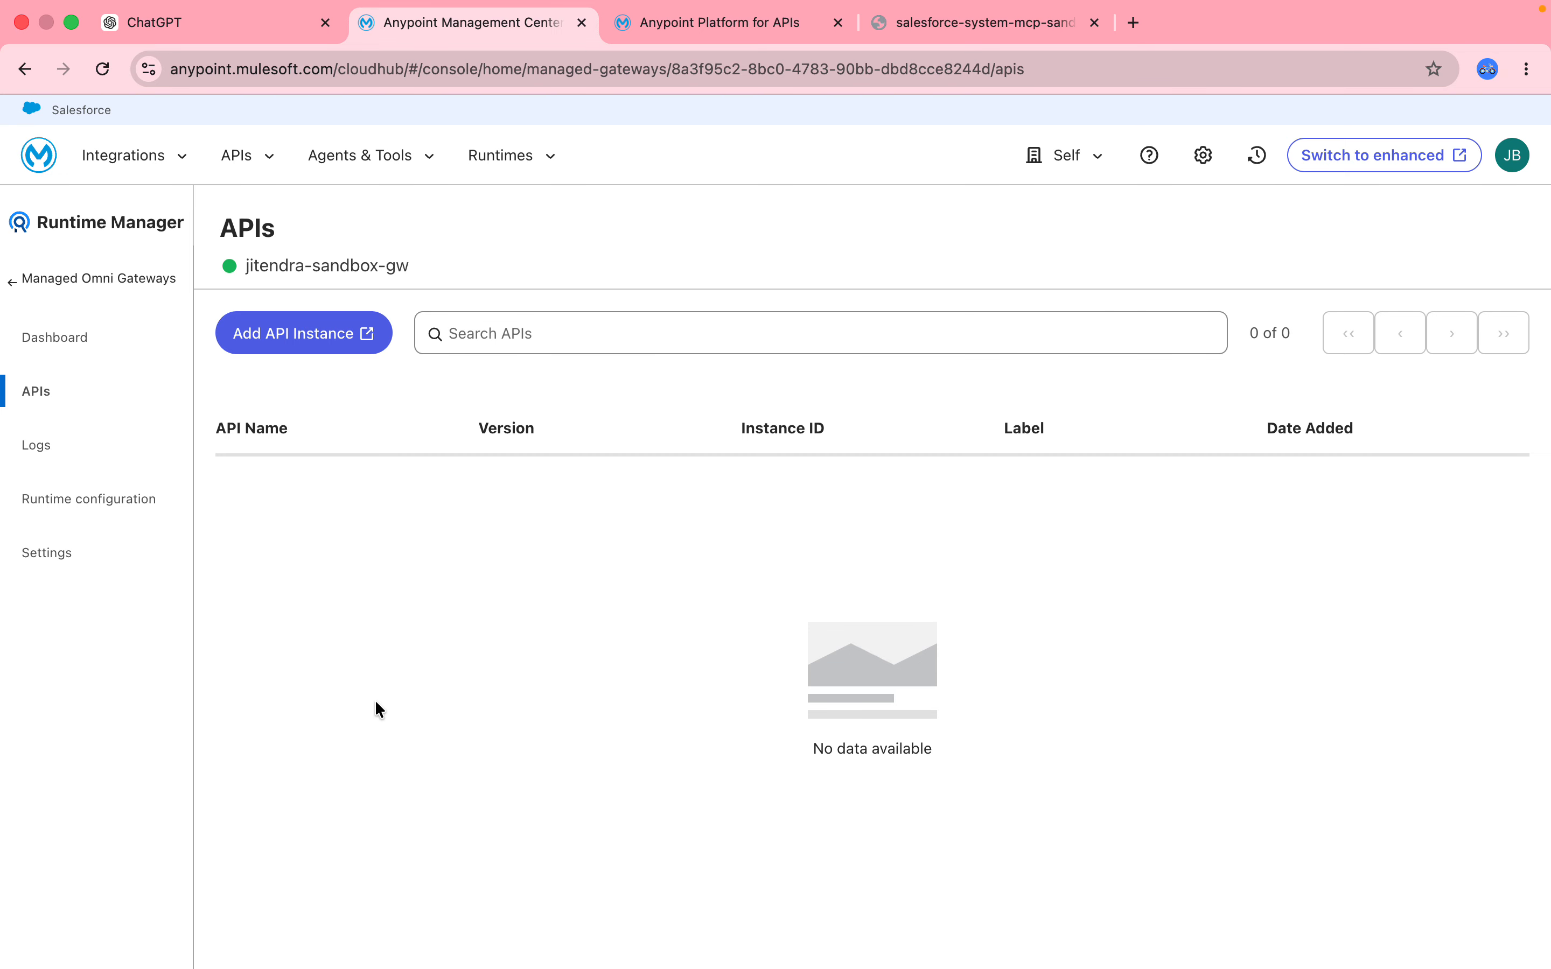
{"action": "left_click", "coordinate": [50, 459]}
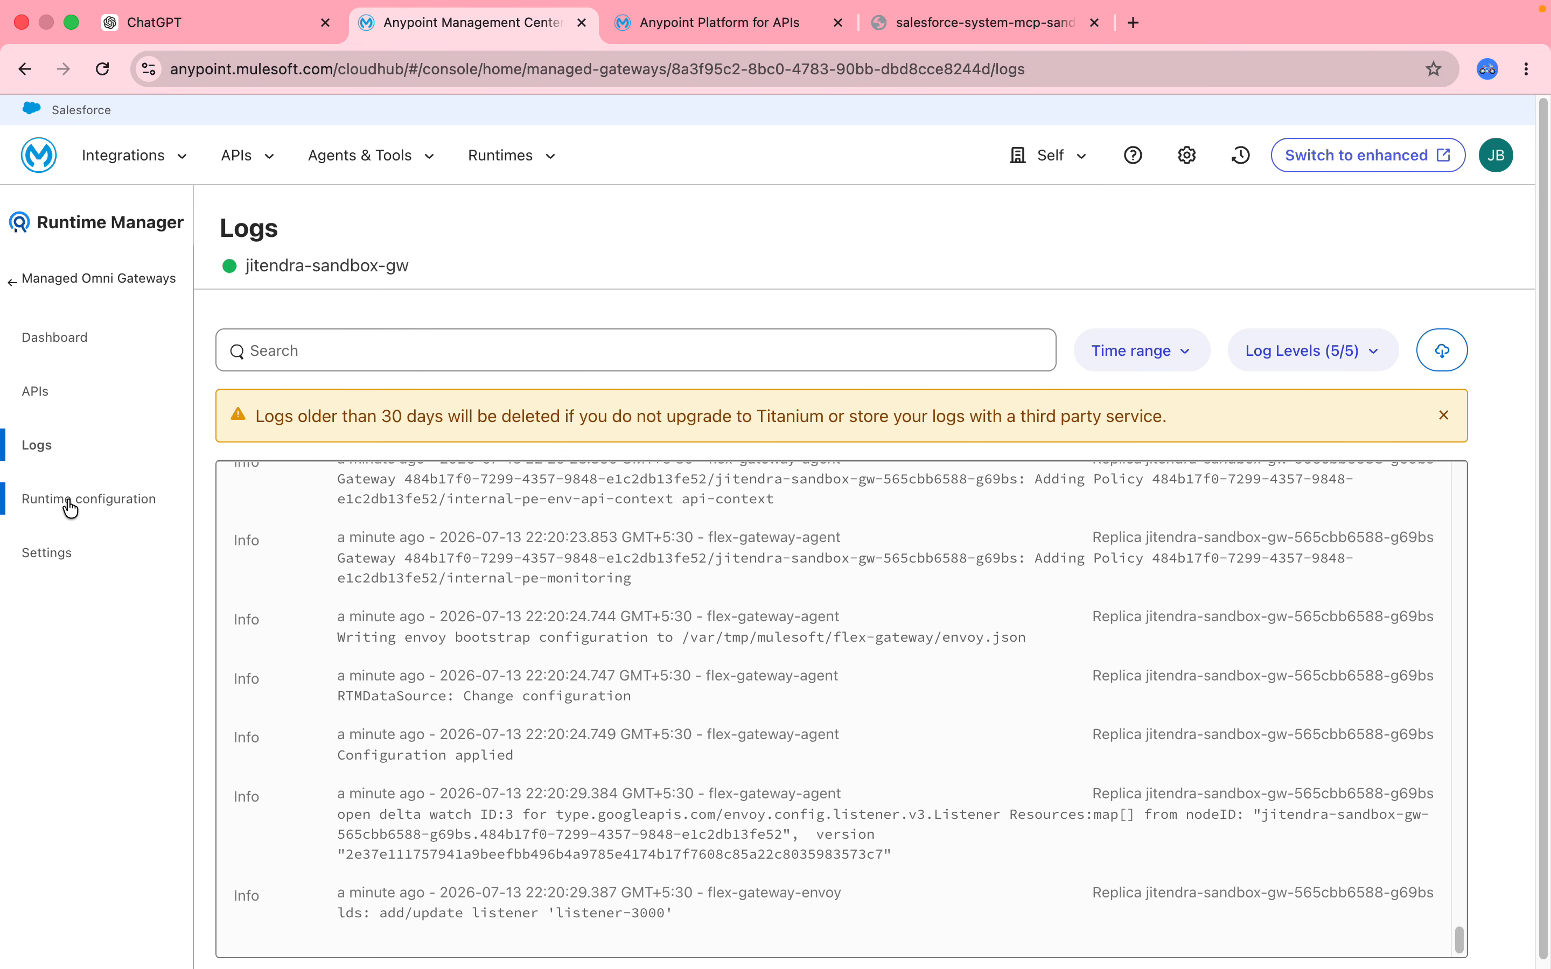
{"action": "left_click", "coordinate": [54, 562]}
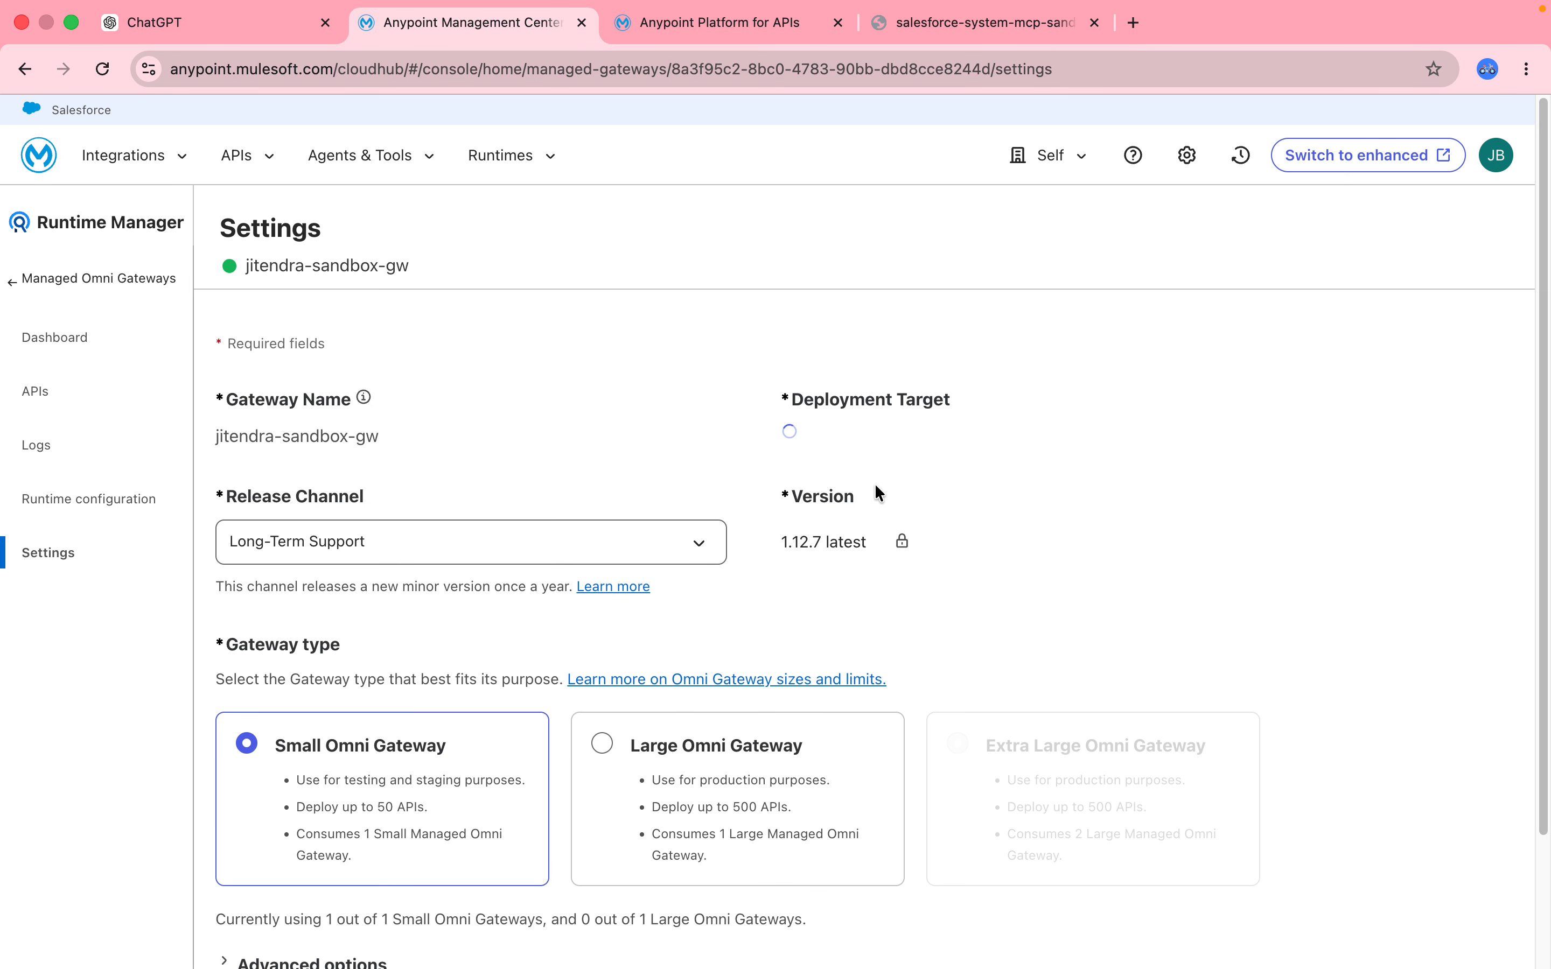
{"action": "left_click", "coordinate": [558, 565]}
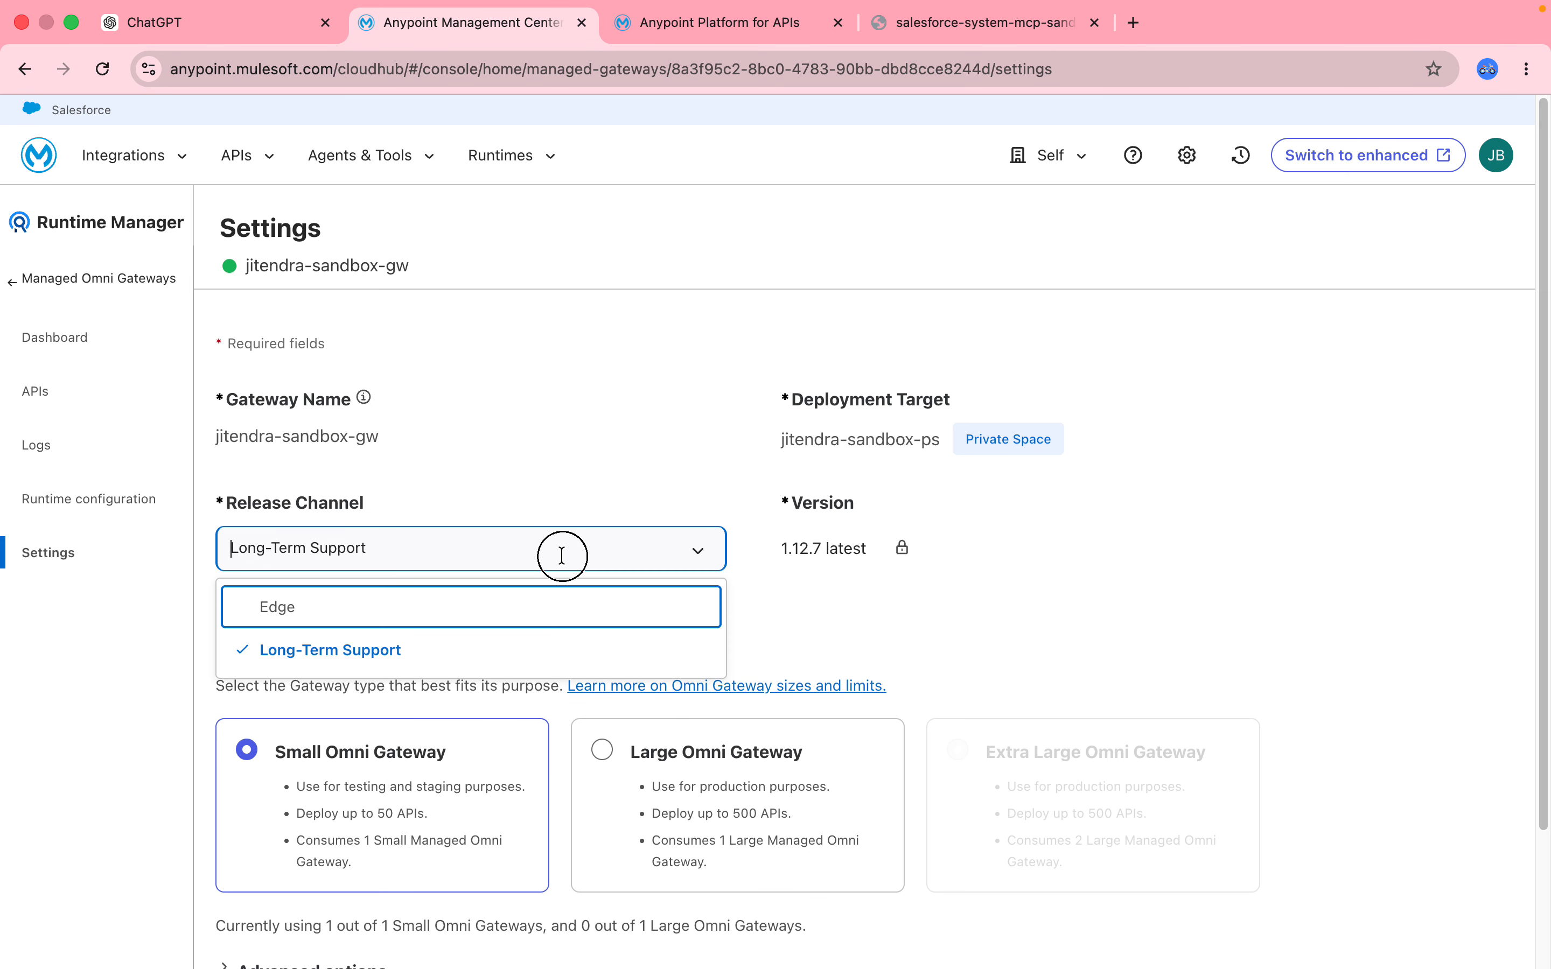
{"action": "left_click", "coordinate": [1004, 579]}
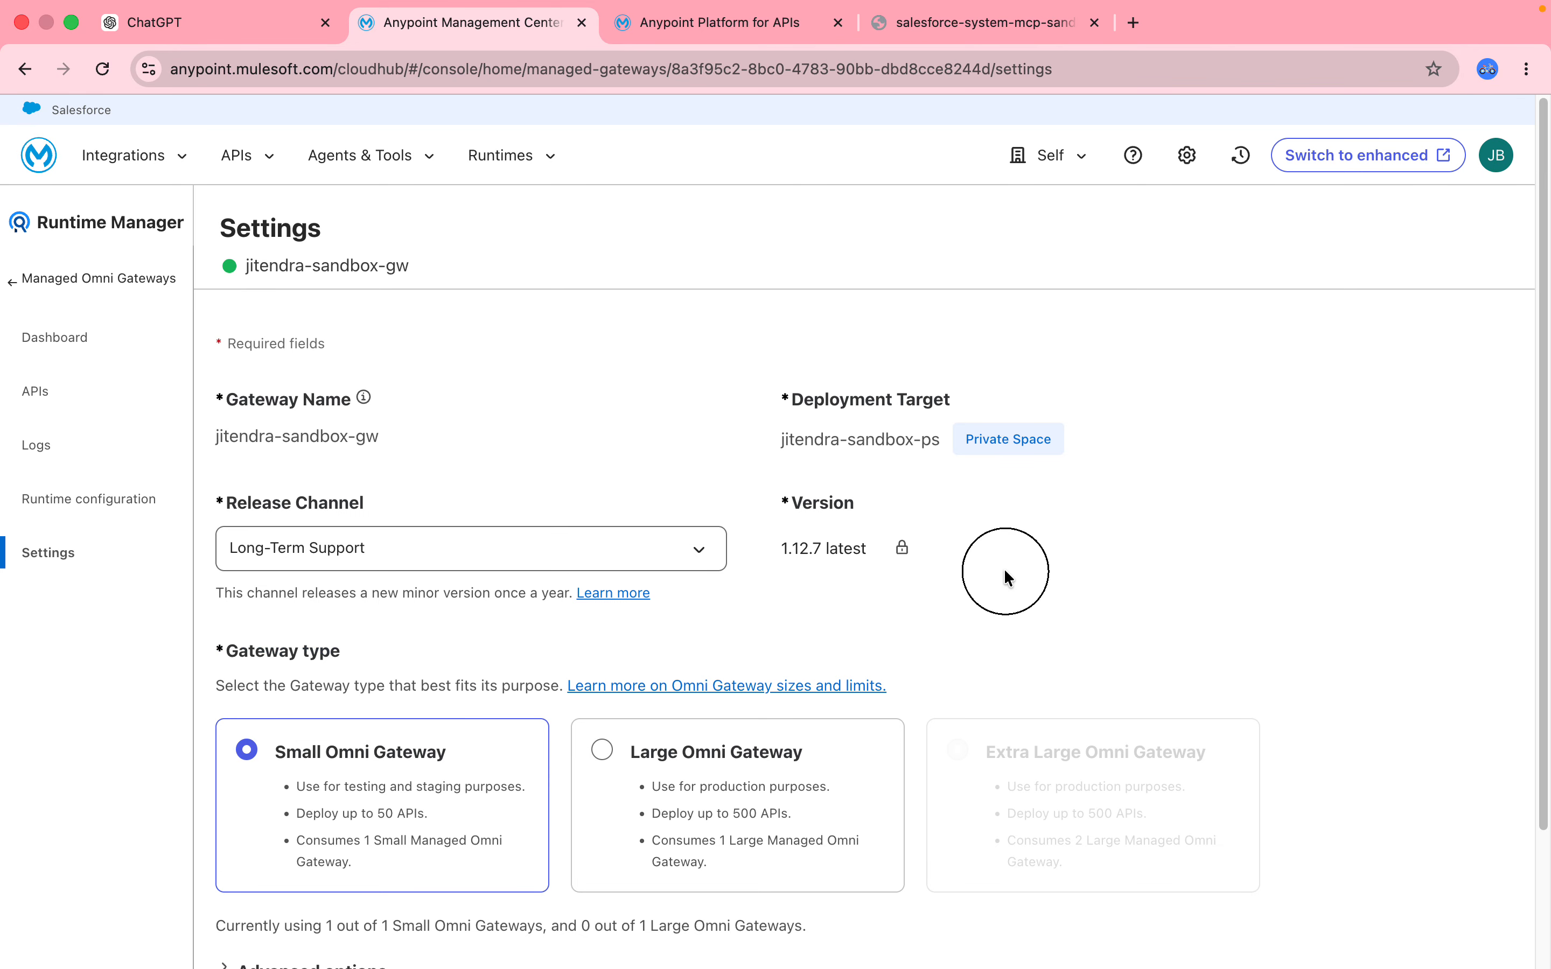
- Examine the gateway's logging and tracing runtime configuration, switching tracing on to inspect its options and back off
{"action": "left_click", "coordinate": [96, 512]}
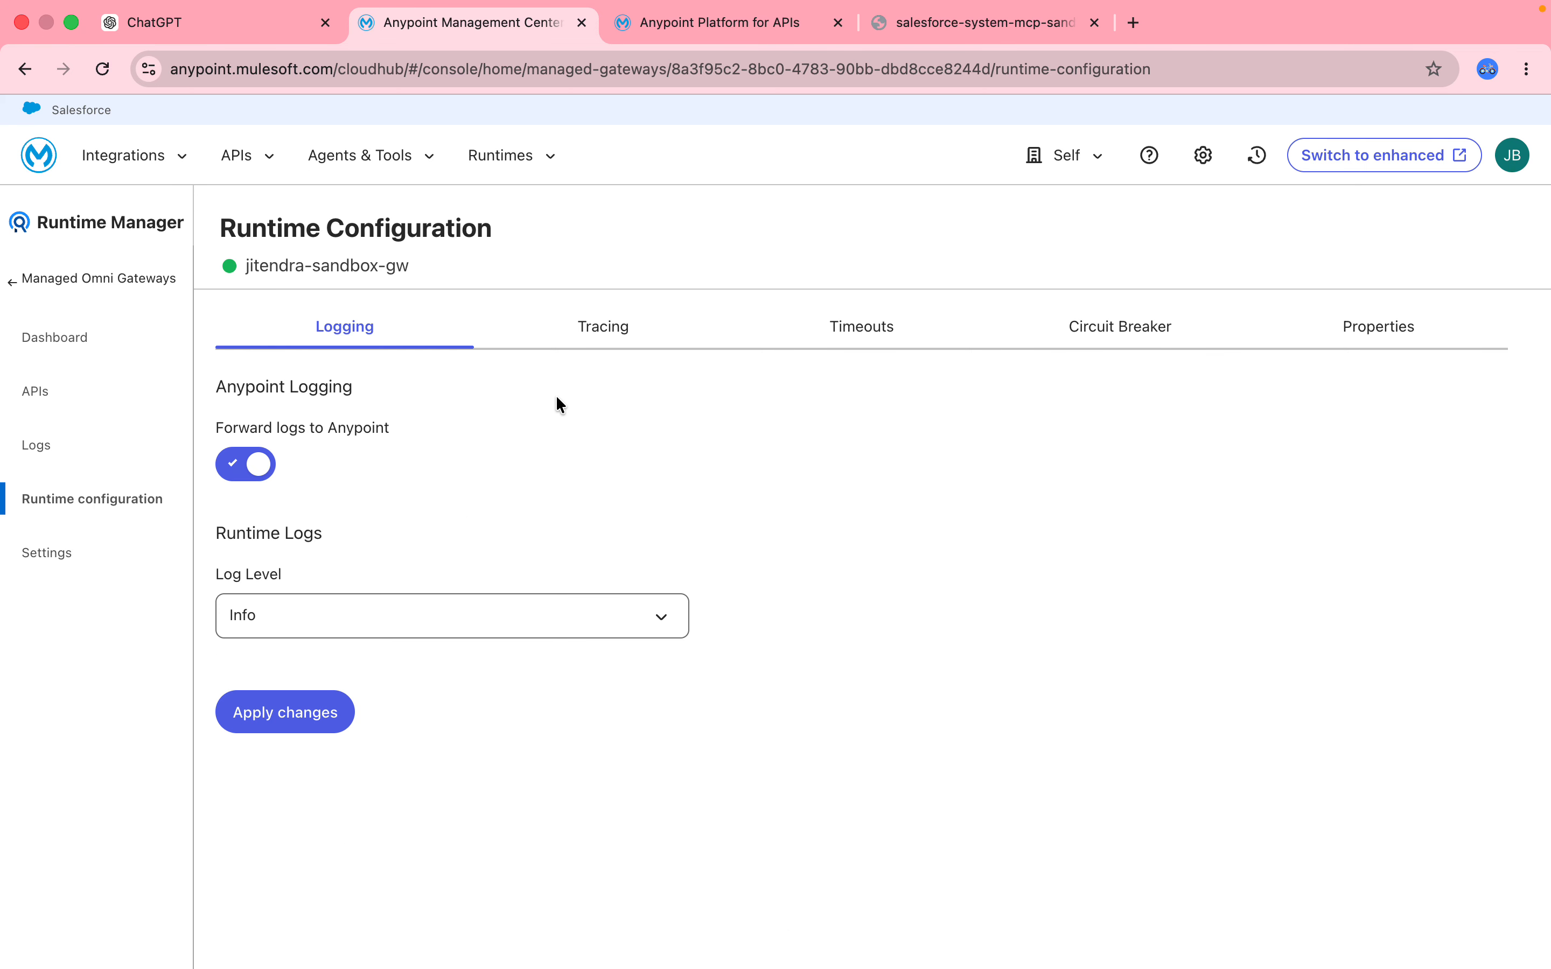
{"action": "left_click", "coordinate": [627, 327]}
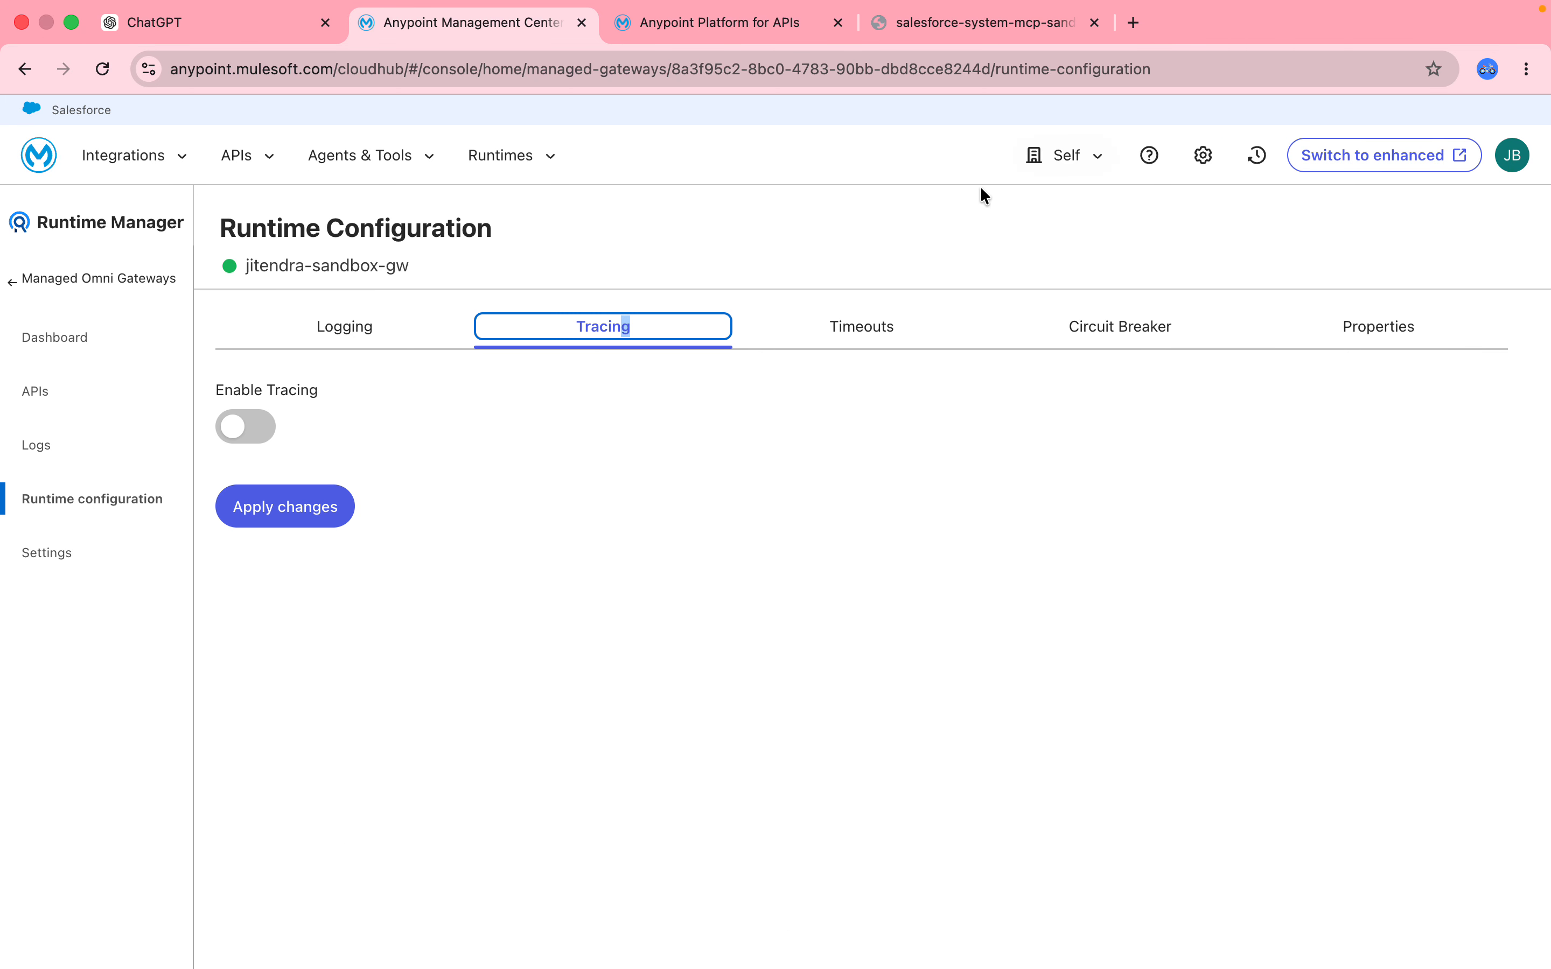
{"action": "left_click", "coordinate": [249, 425]}
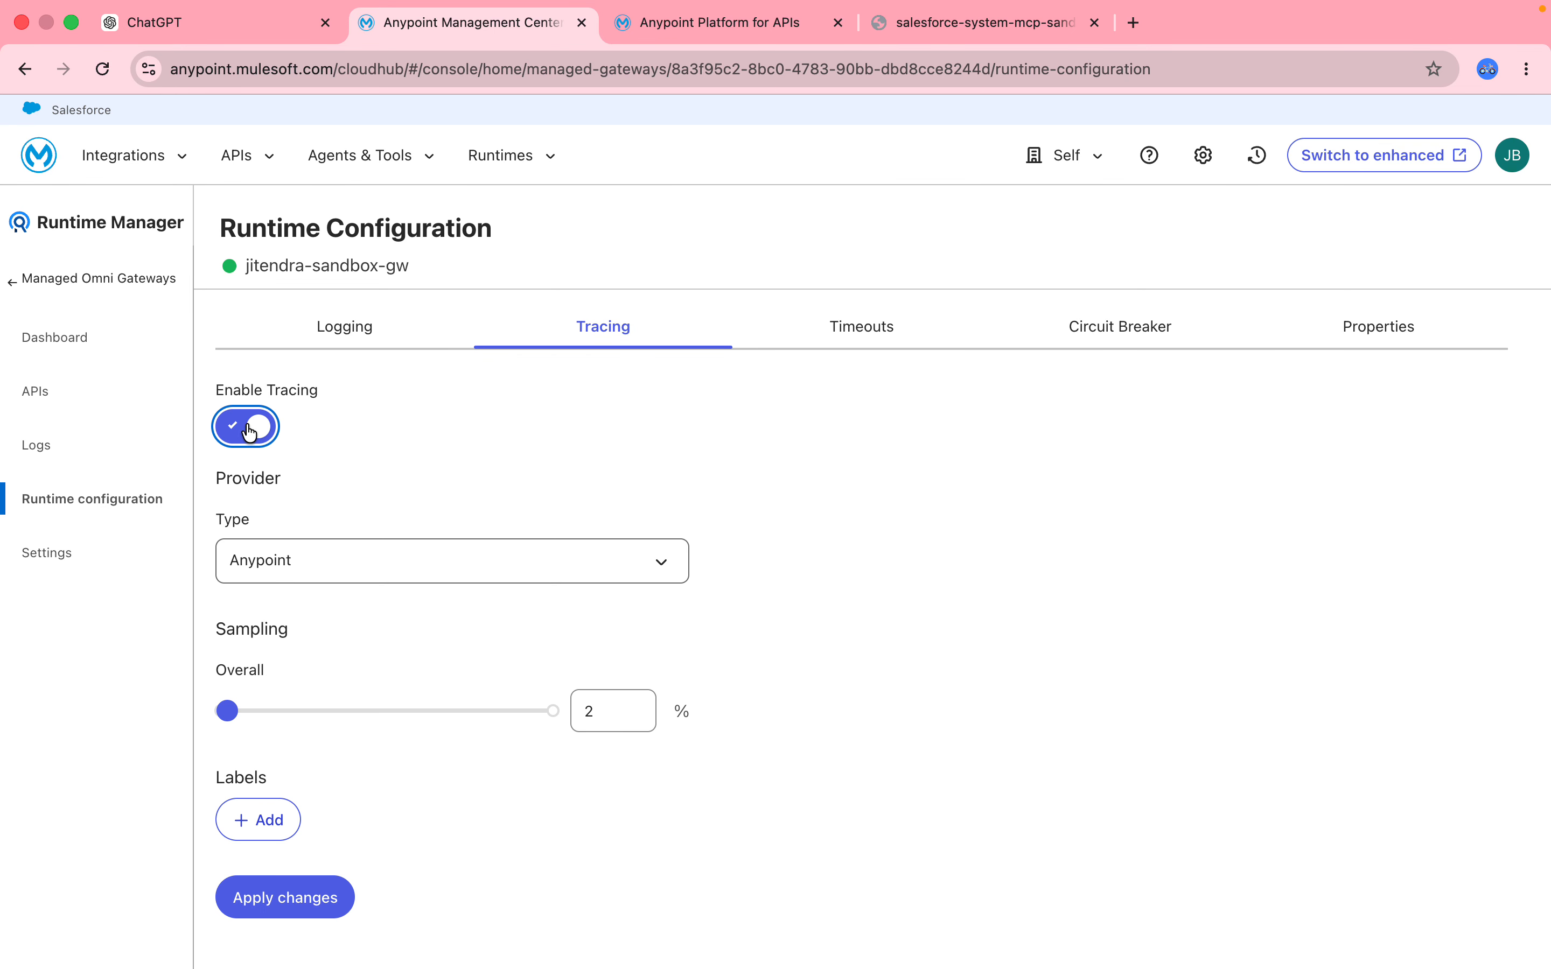
{"action": "left_click", "coordinate": [313, 548]}
{"action": "left_click", "coordinate": [417, 465]}
{"action": "left_click", "coordinate": [243, 431]}
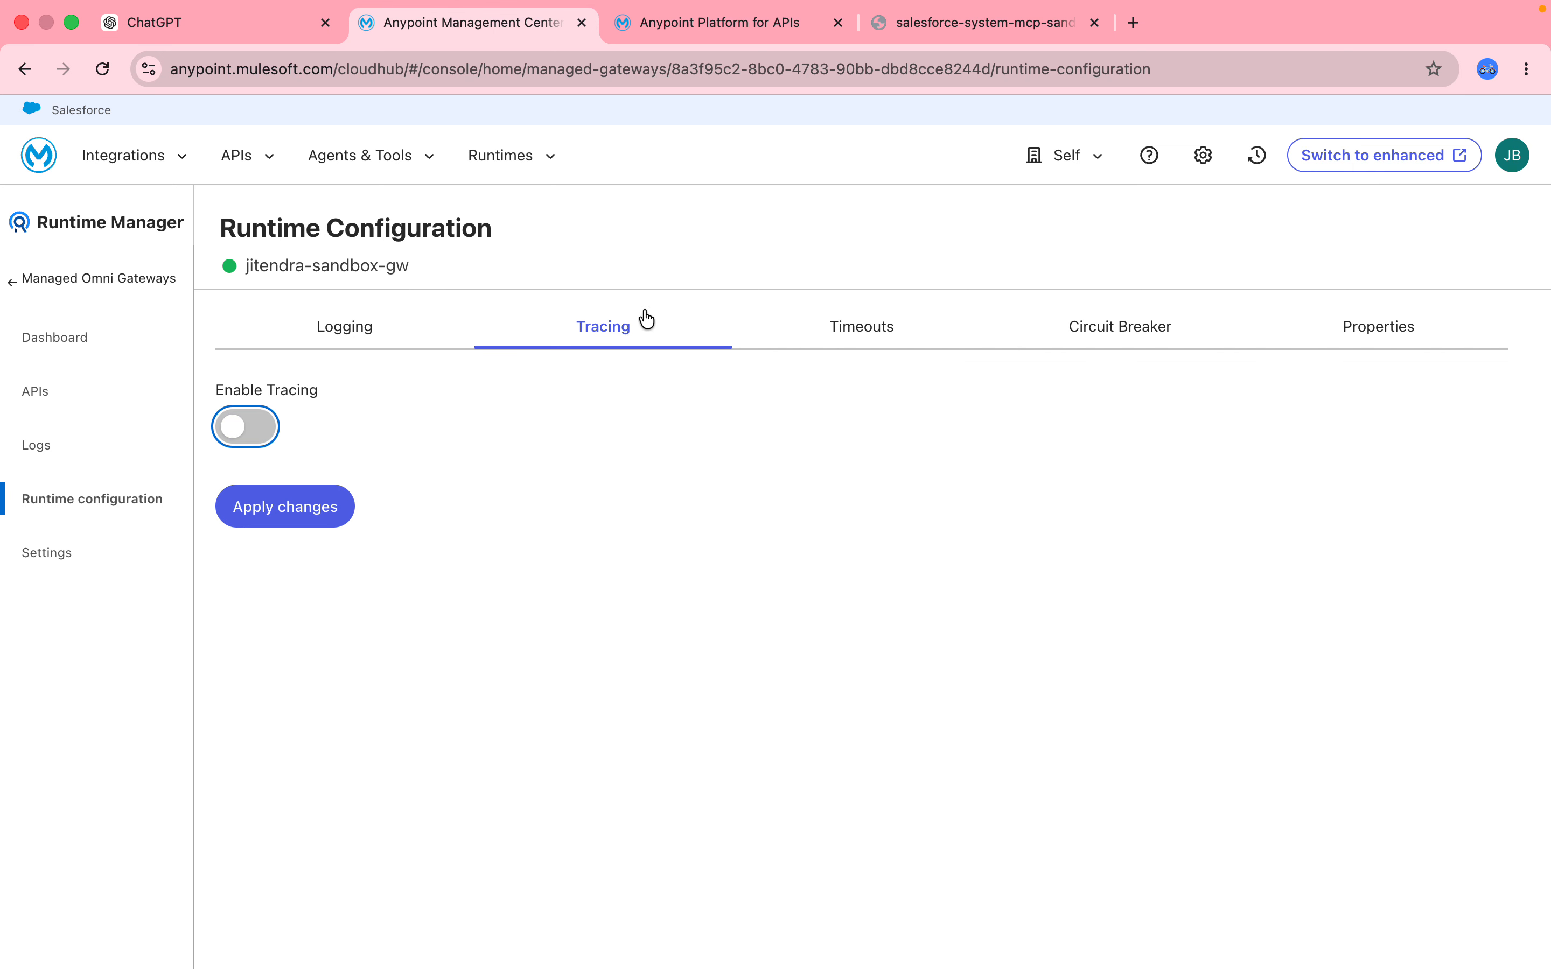
- Review the gateway's circuit breaker thresholds and remaining runtime configuration, and return to the Omni Gateways list
{"action": "left_click", "coordinate": [1139, 328]}
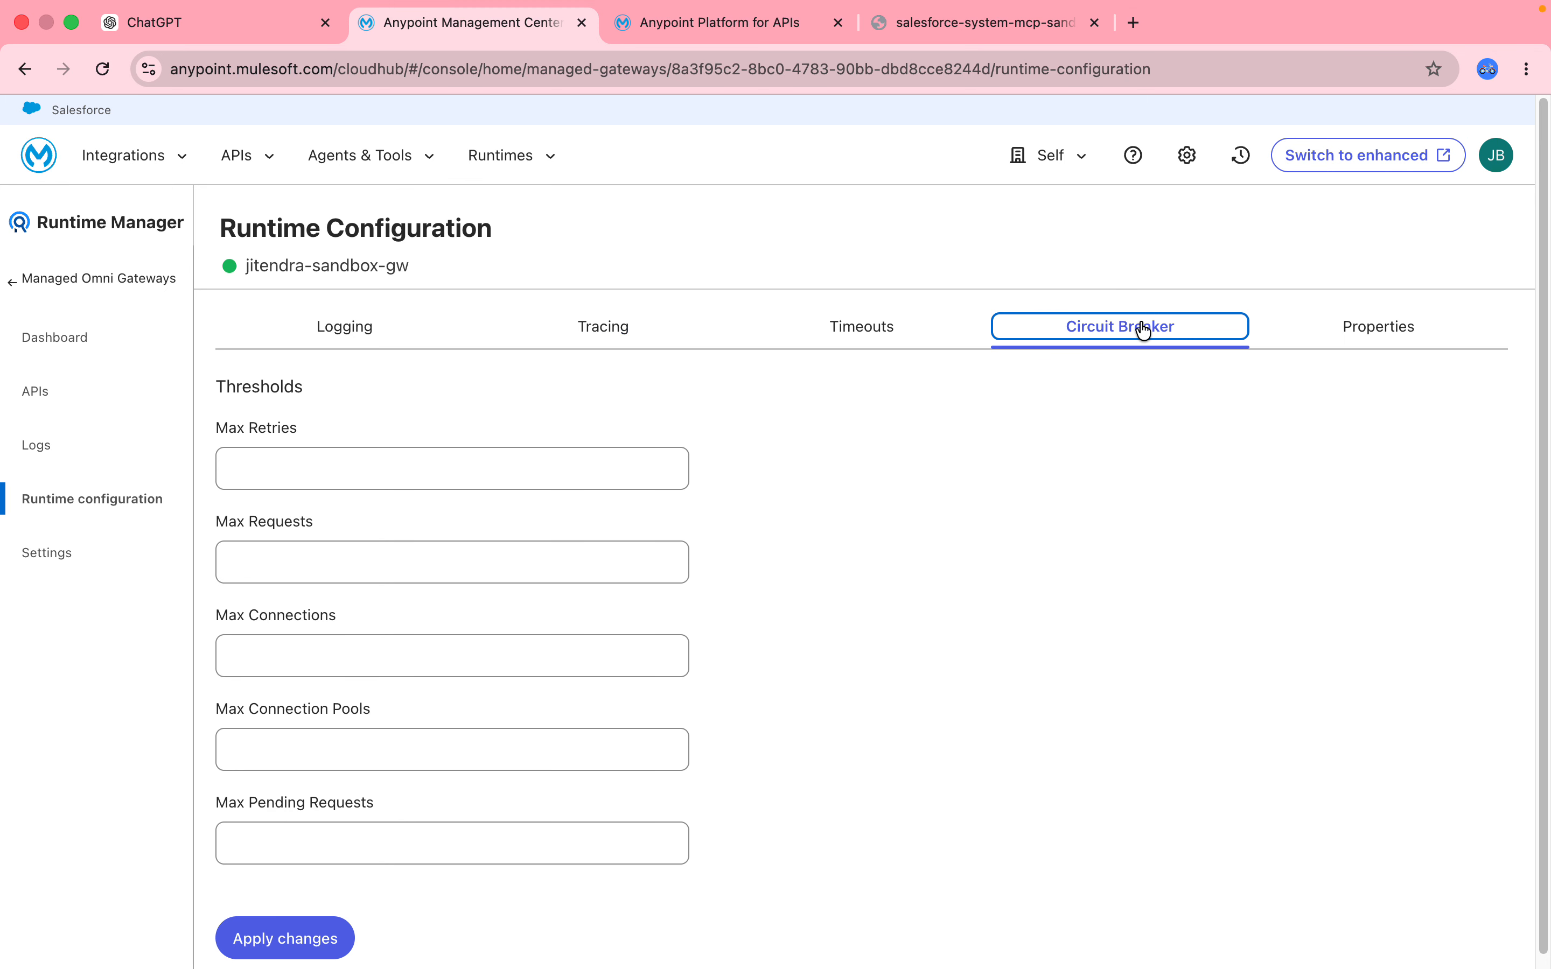
{"action": "left_click", "coordinate": [1353, 336]}
{"action": "left_click", "coordinate": [1124, 350]}
{"action": "left_click", "coordinate": [93, 278]}
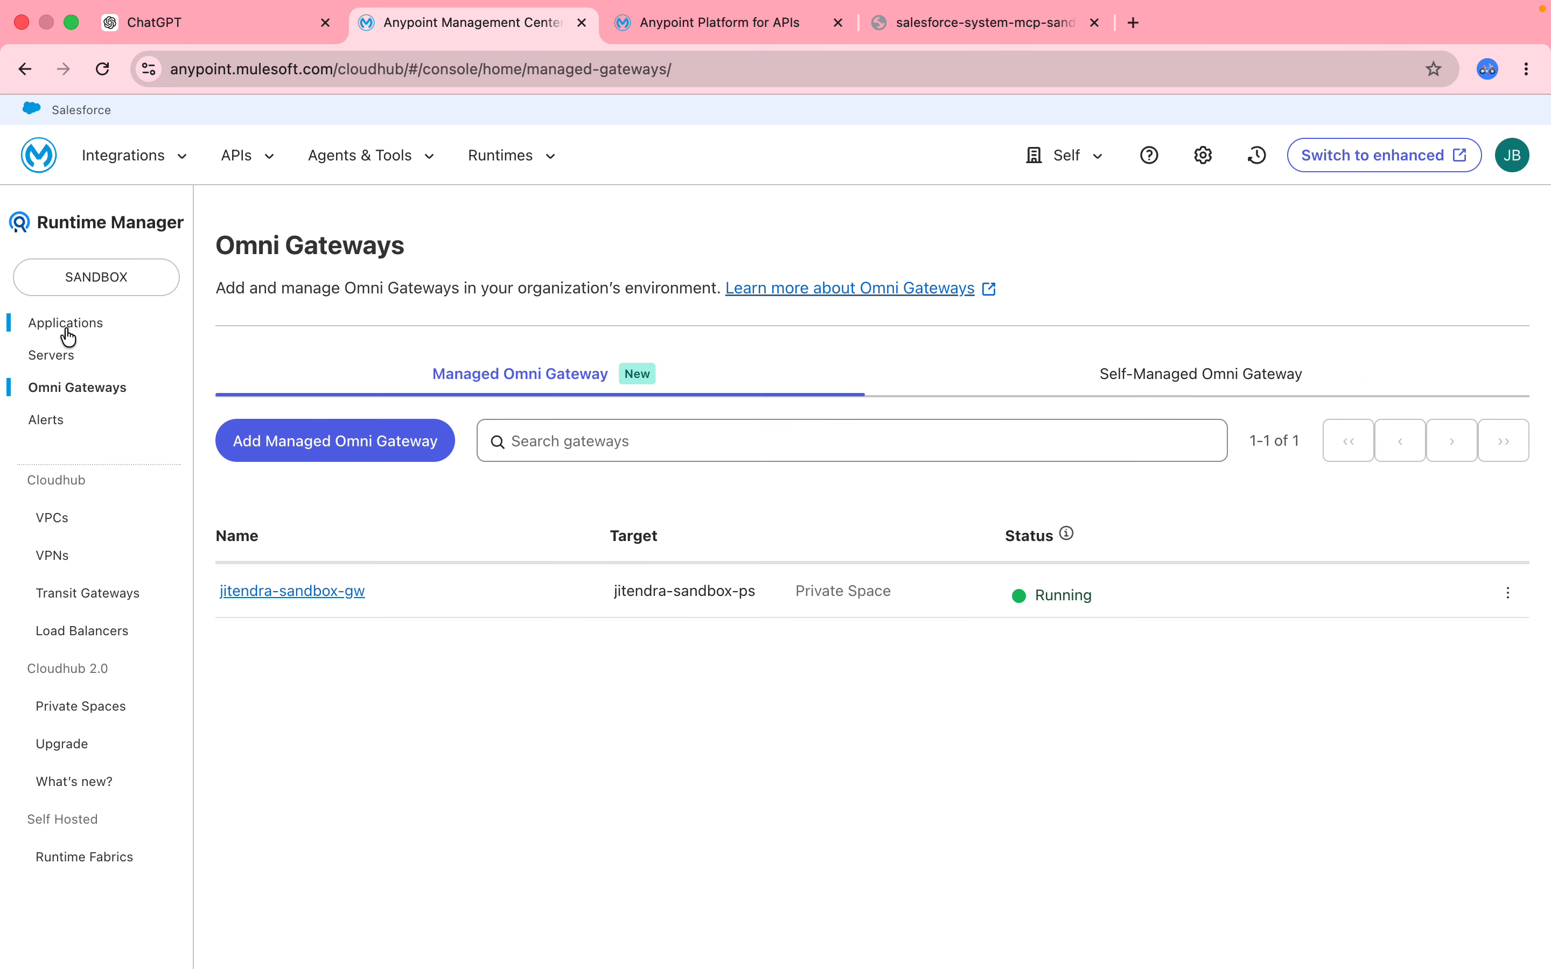
- Start a new MCP instance from API Manager's agent and tool instances and choose jitendra-sandbox-gw as its gateway
{"action": "left_click", "coordinate": [711, 26]}
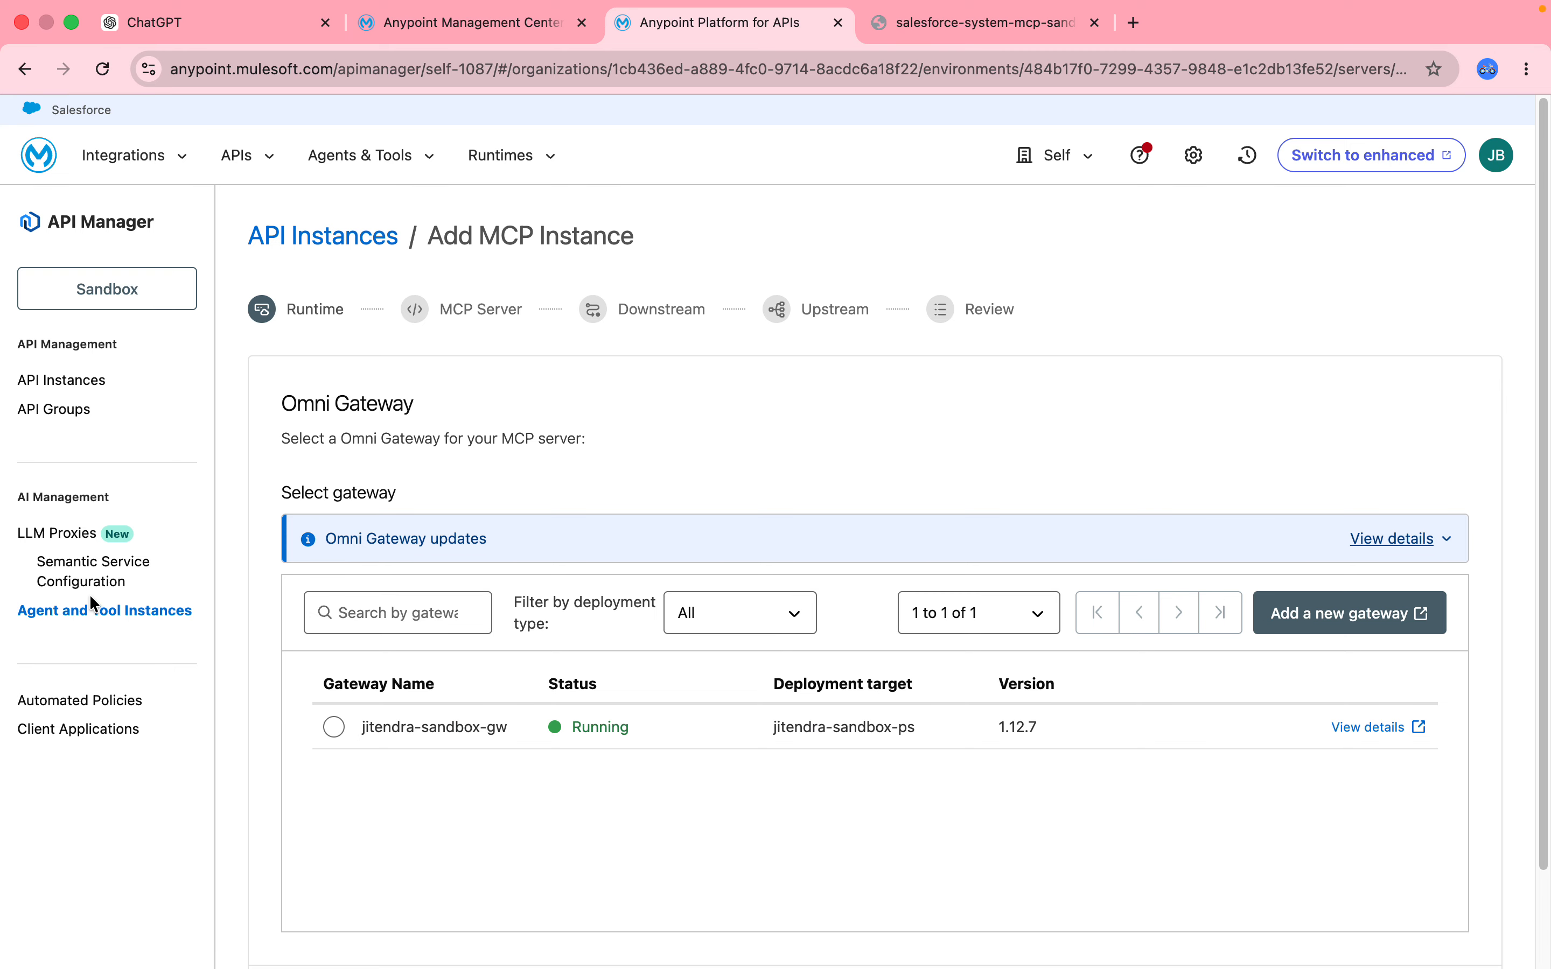
{"action": "left_click", "coordinate": [93, 612]}
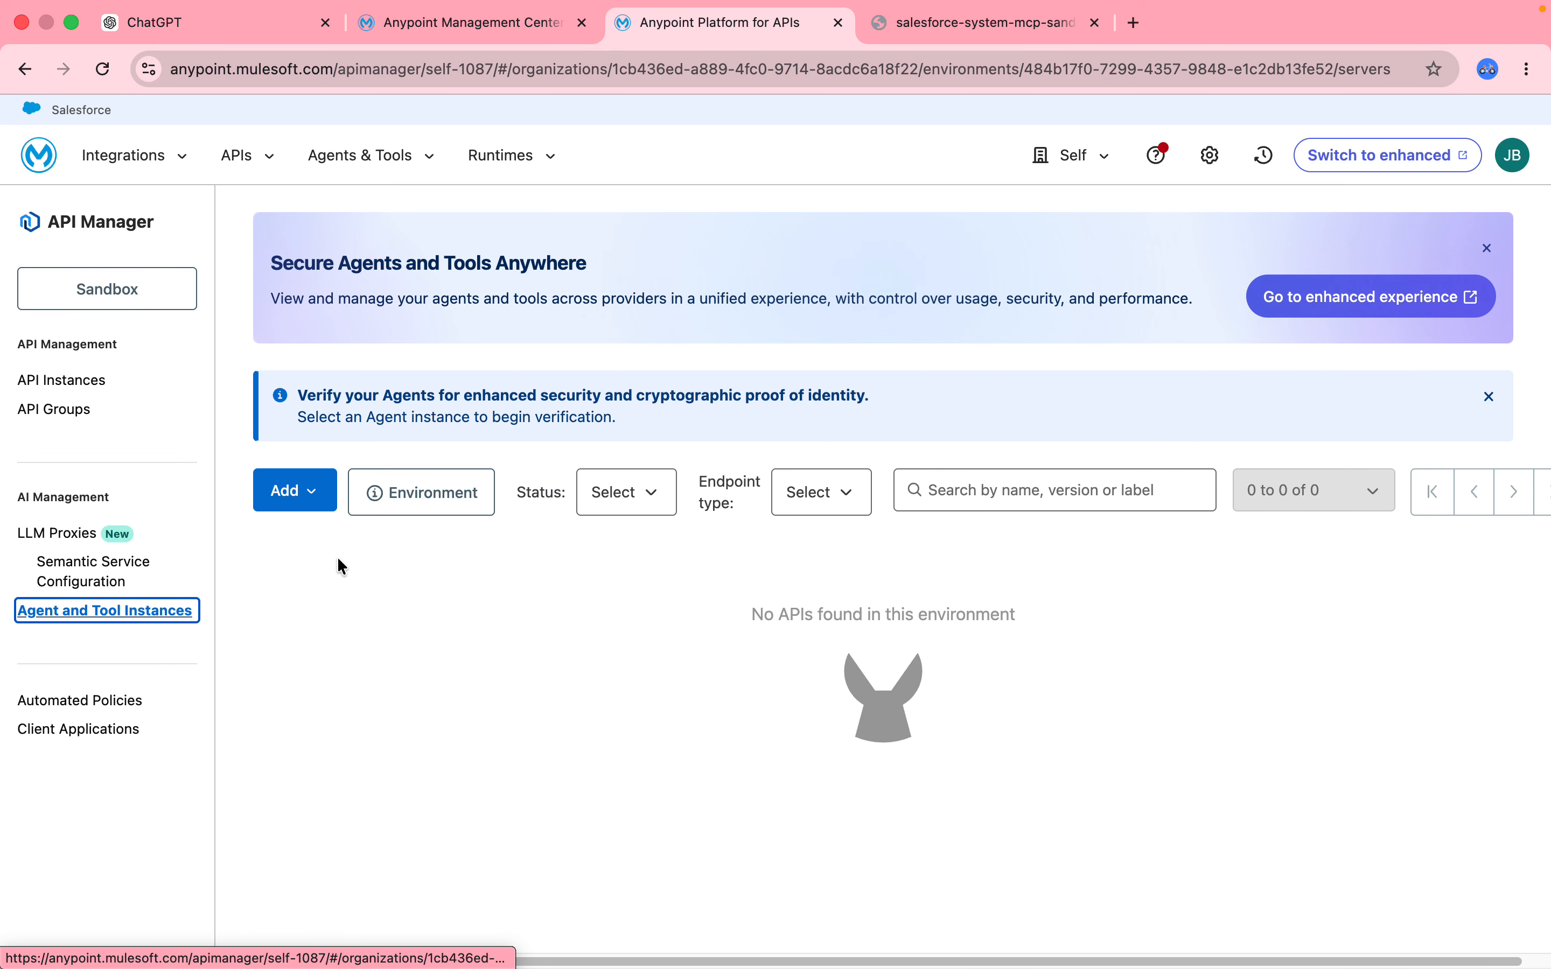
{"action": "left_click", "coordinate": [325, 501]}
{"action": "left_click", "coordinate": [328, 558]}
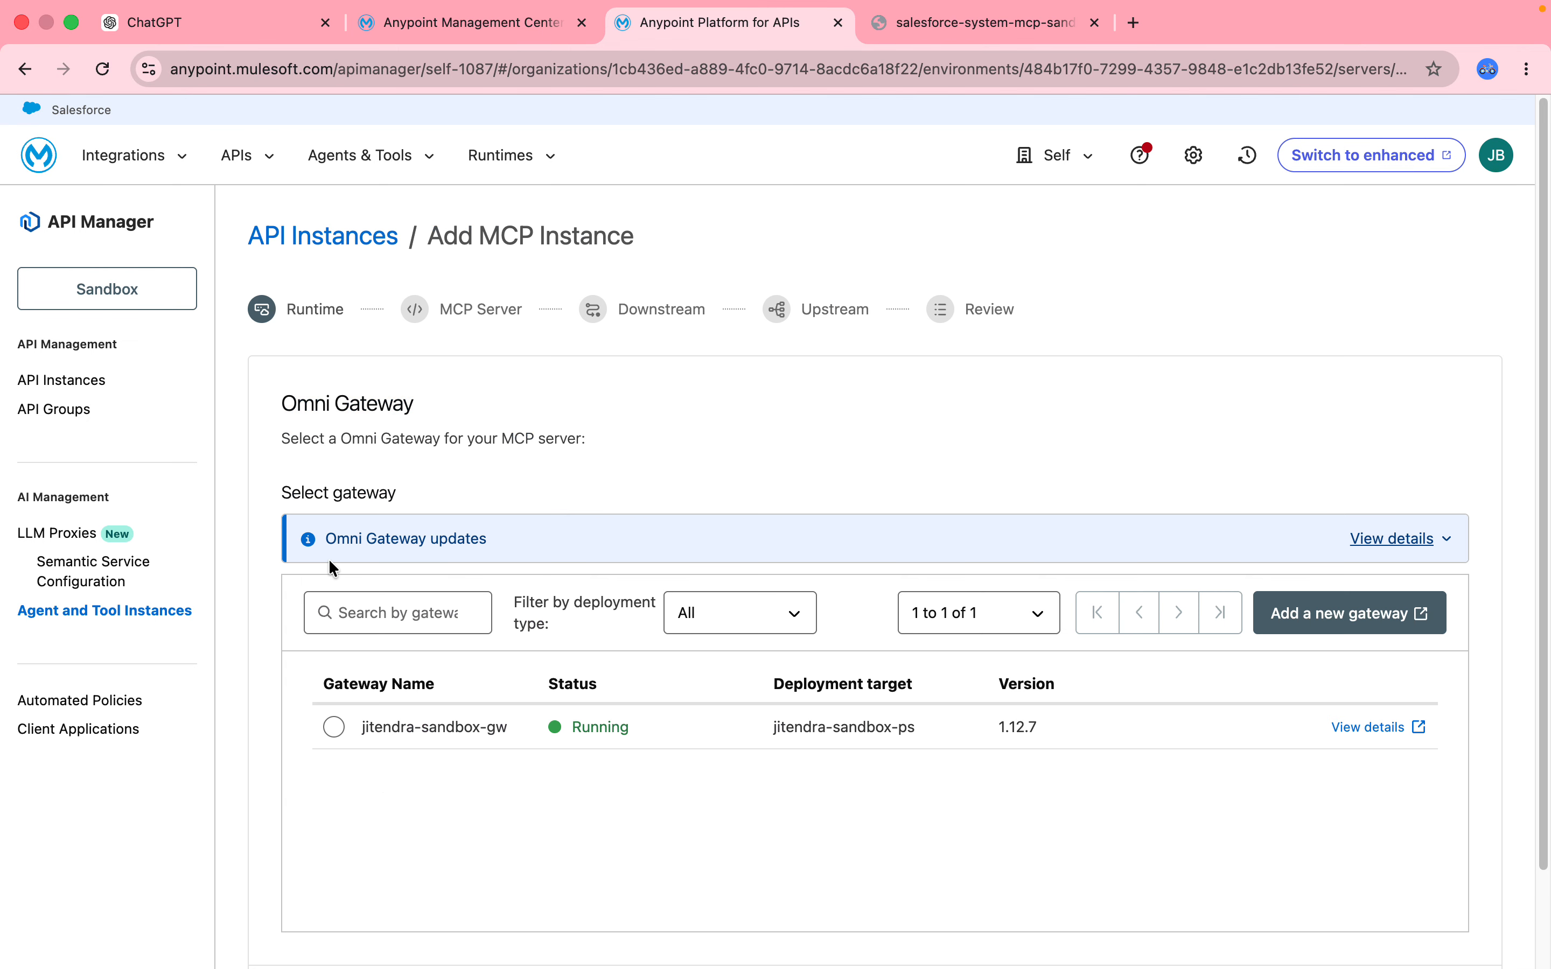
{"action": "left_click", "coordinate": [333, 727]}
{"action": "scroll", "coordinate": [1544, 888], "scroll_direction": "down", "scroll_amount": 2}
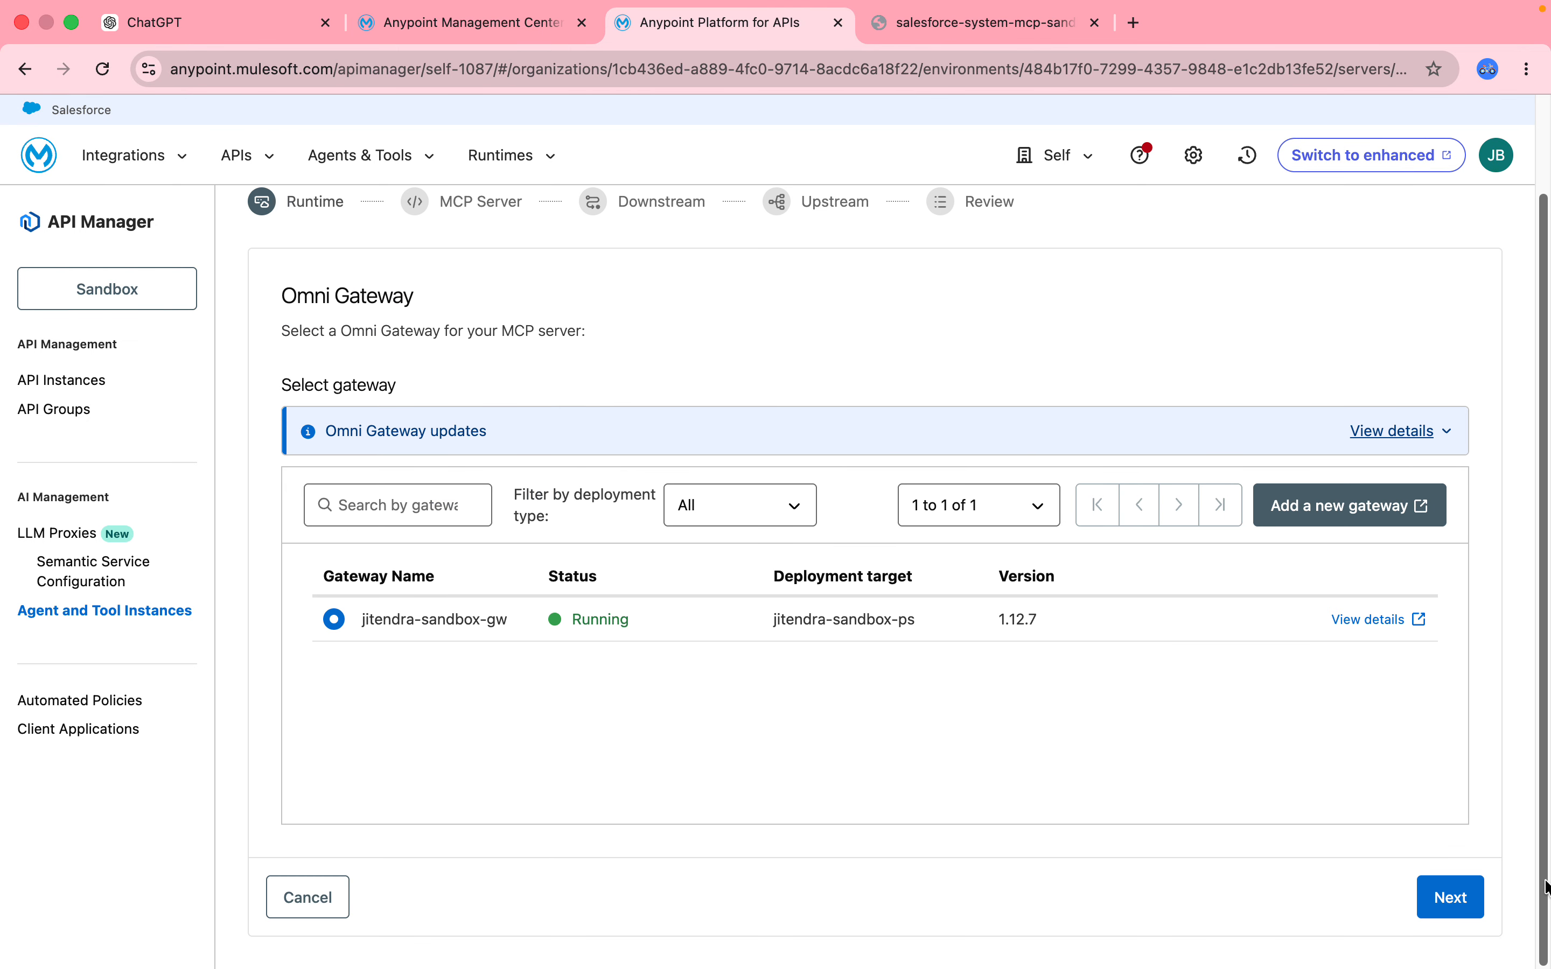
{"action": "left_click", "coordinate": [1439, 894]}
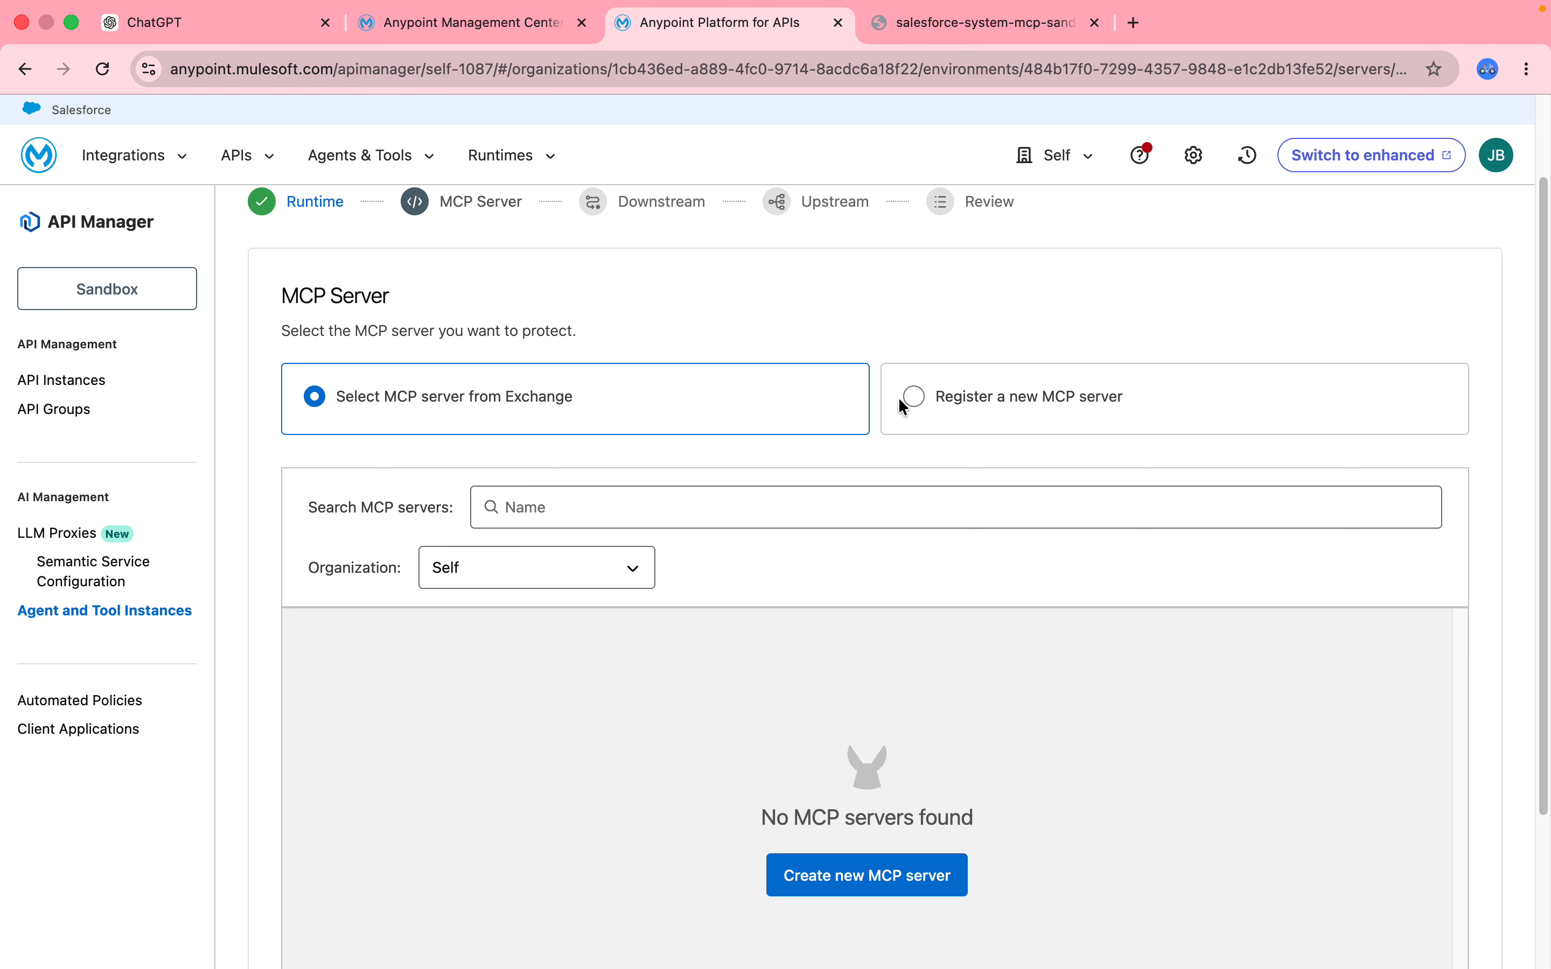
- Register a new MCP server with the asset name Salesforce System MCP and submit it for the instance
{"action": "left_click", "coordinate": [916, 397]}
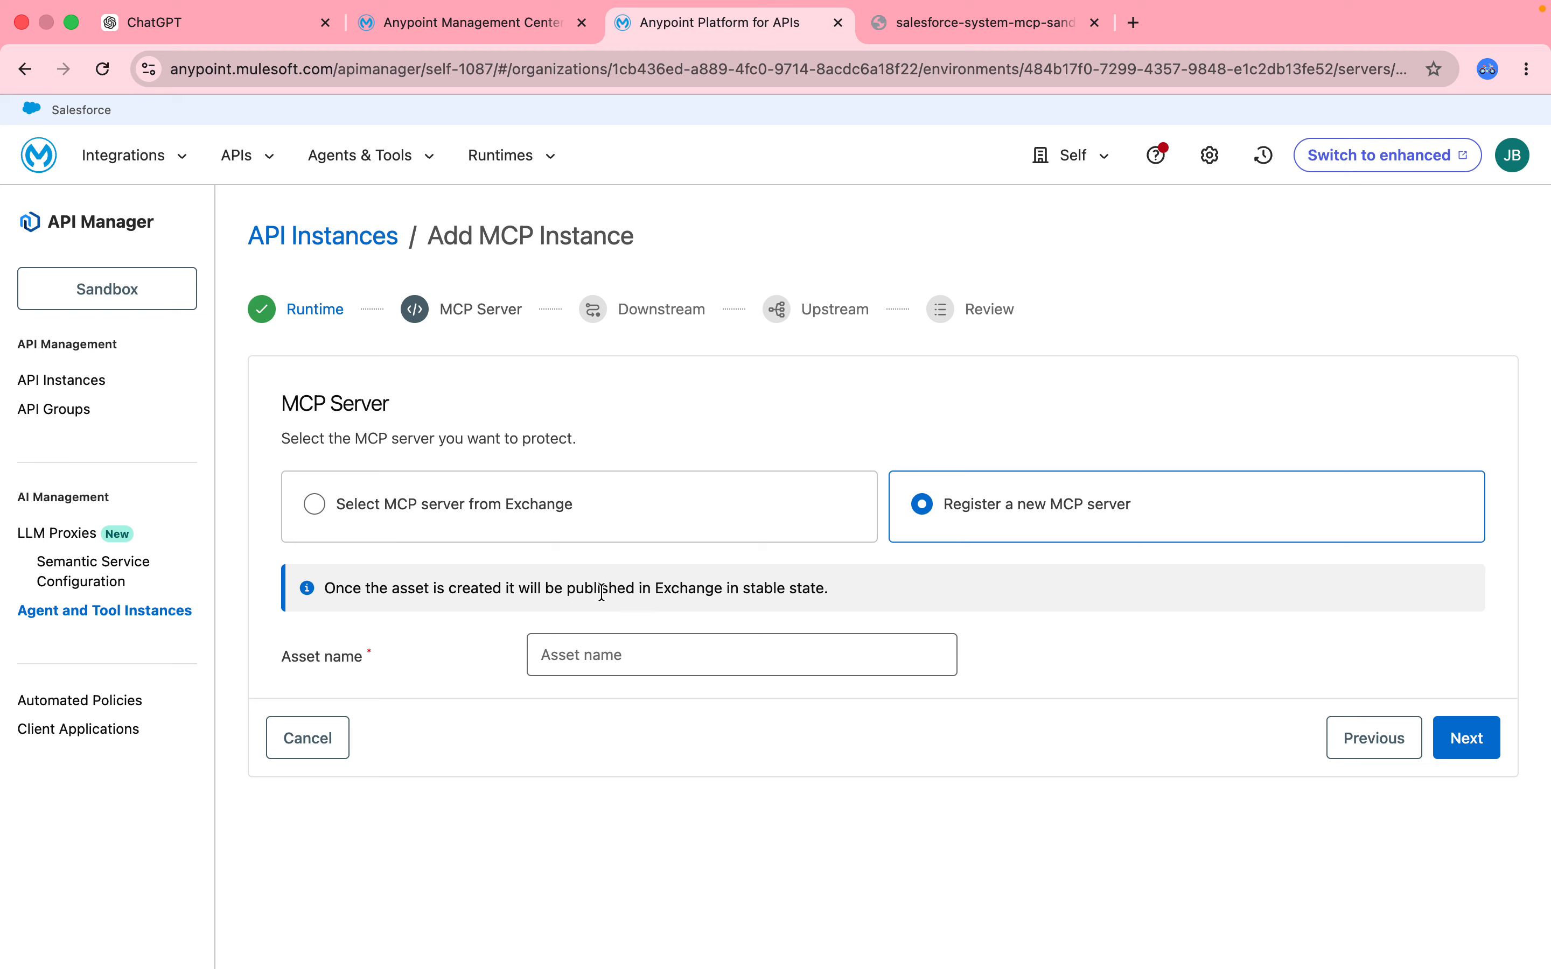
{"action": "left_click", "coordinate": [581, 644]}
{"action": "type", "text": "Salesforce System MCP"}
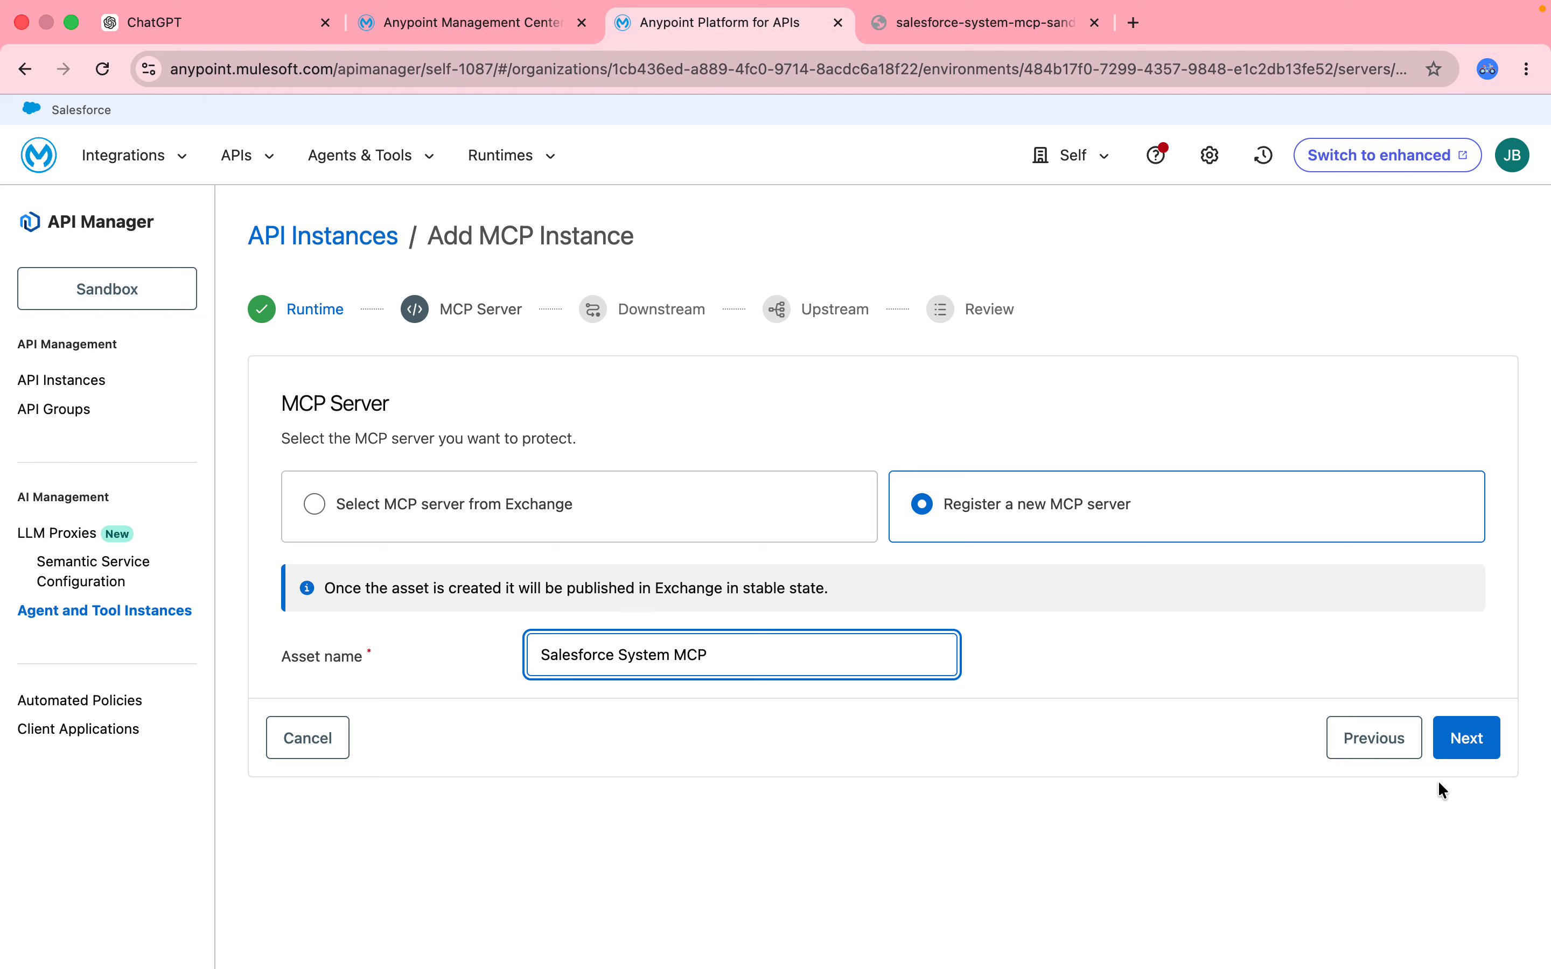
{"action": "left_click", "coordinate": [1475, 751]}
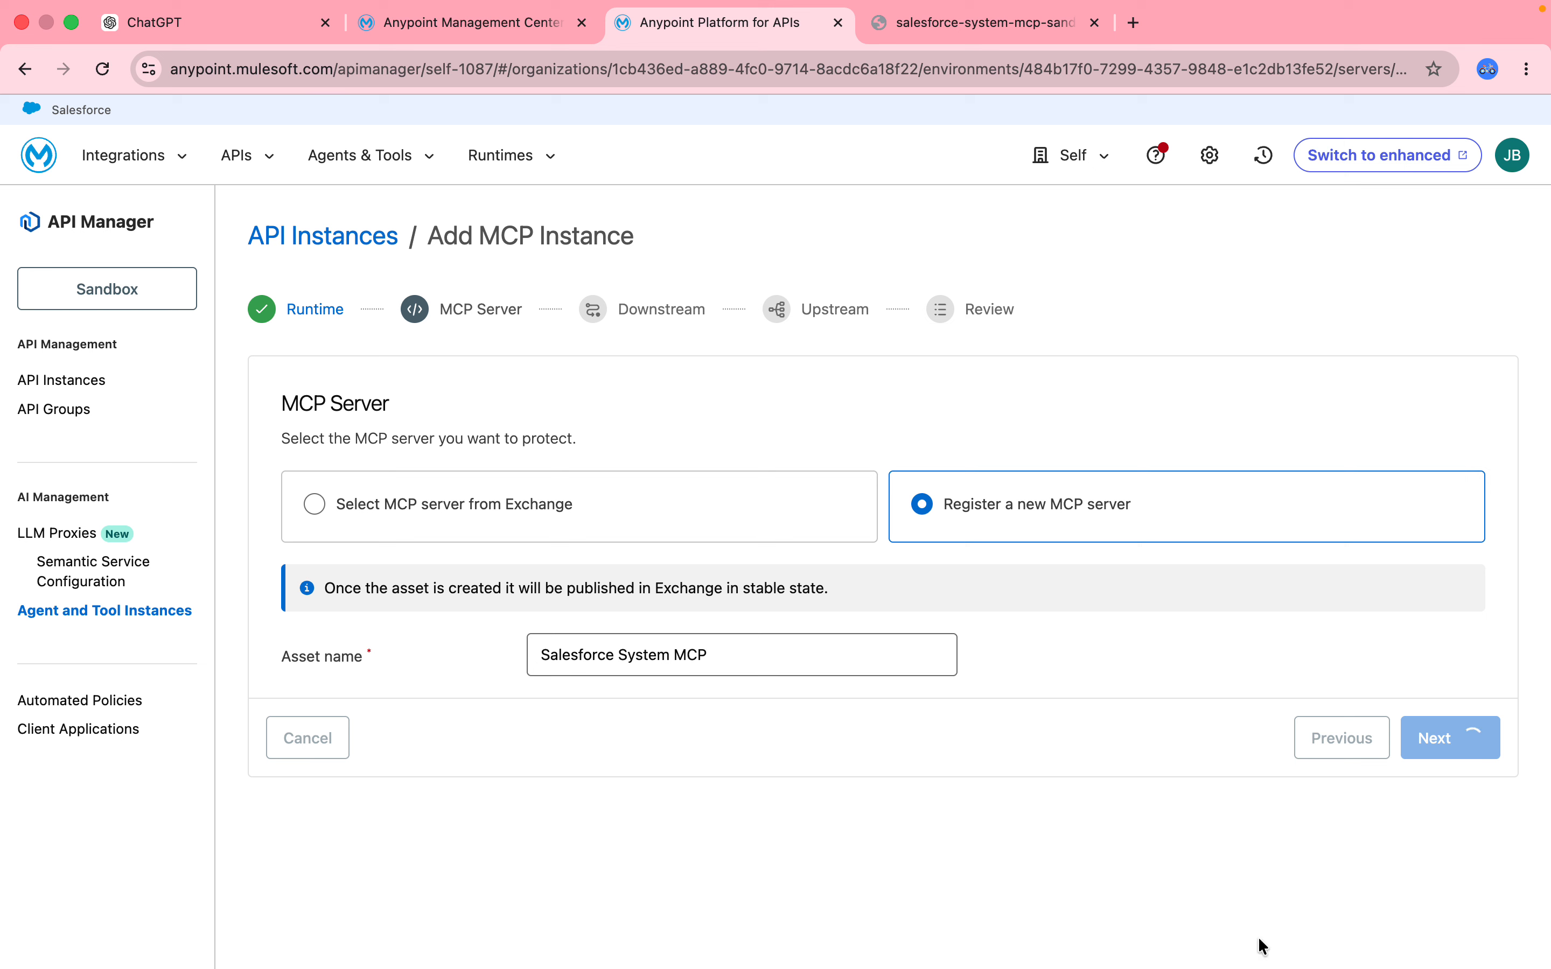
- Copy the default internal endpoint URL from the ingress settings of the salesforce-system-mcp-sandbox application in Runtime Manager
{"action": "mouse_move", "coordinate": [562, 4]}
{"action": "left_click", "coordinate": [450, 39]}
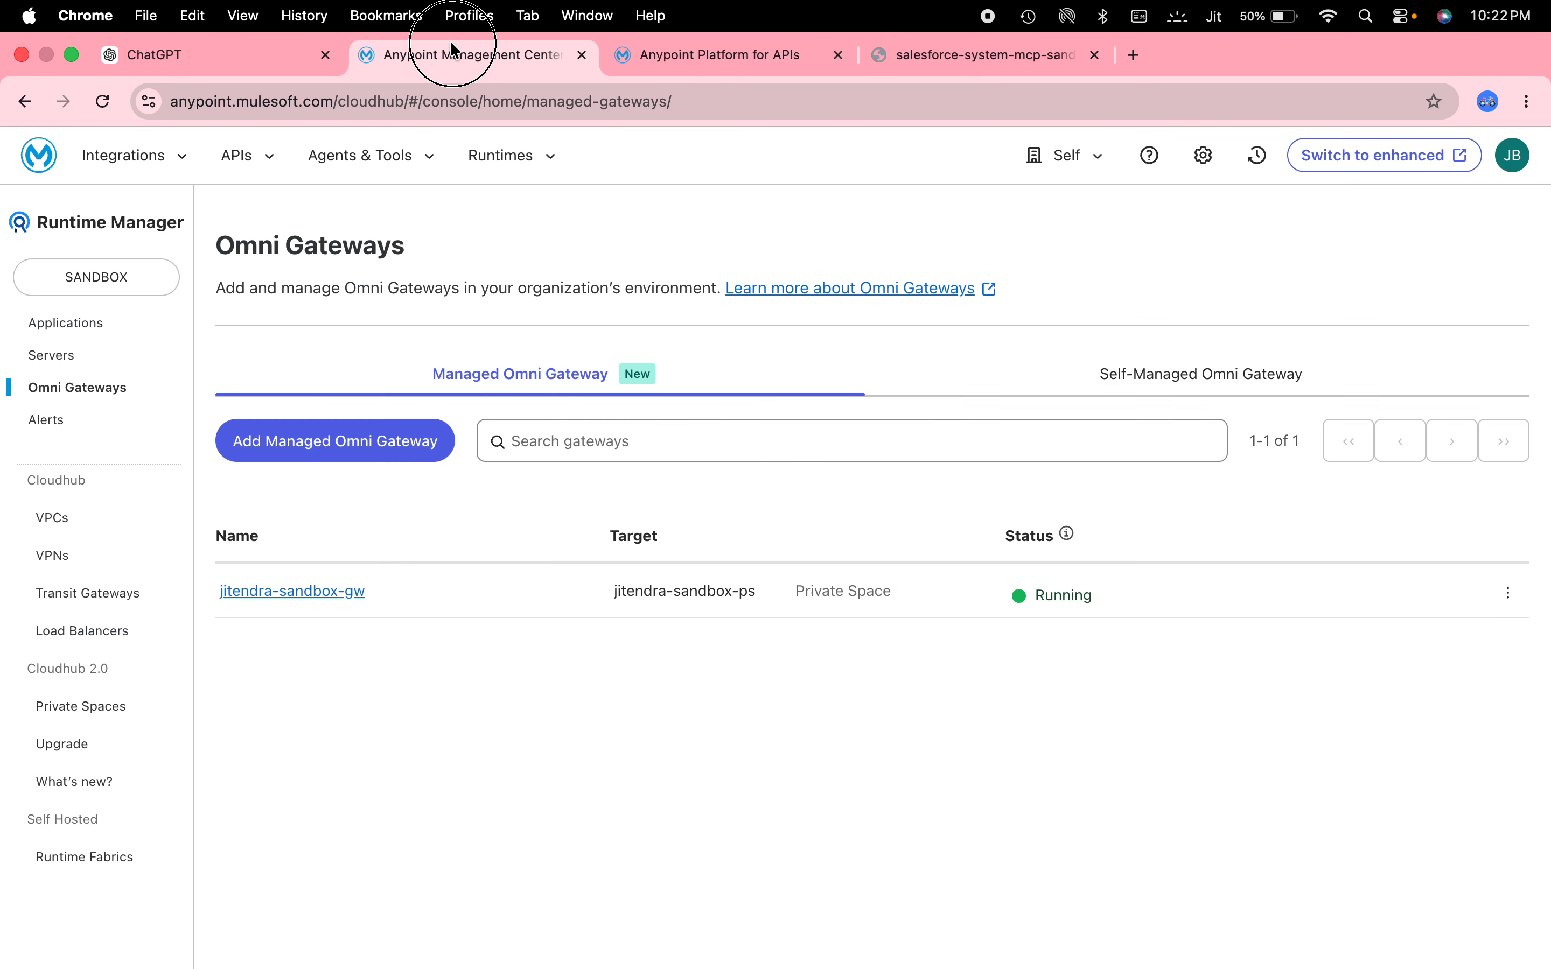
{"action": "left_click", "coordinate": [61, 326]}
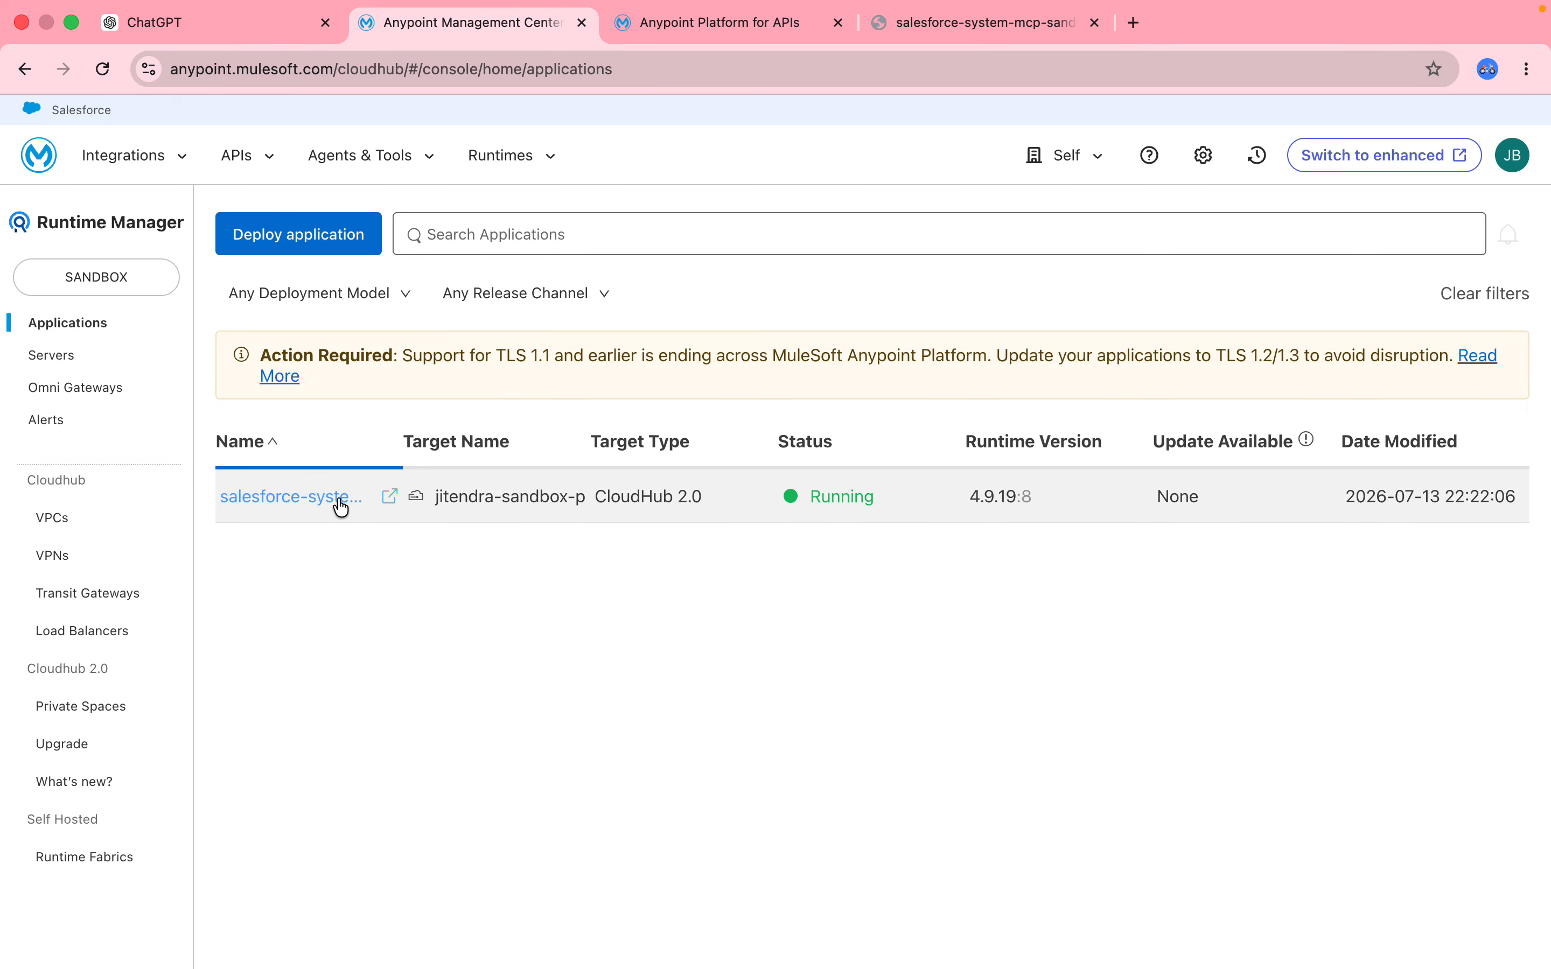
{"action": "left_click", "coordinate": [322, 503]}
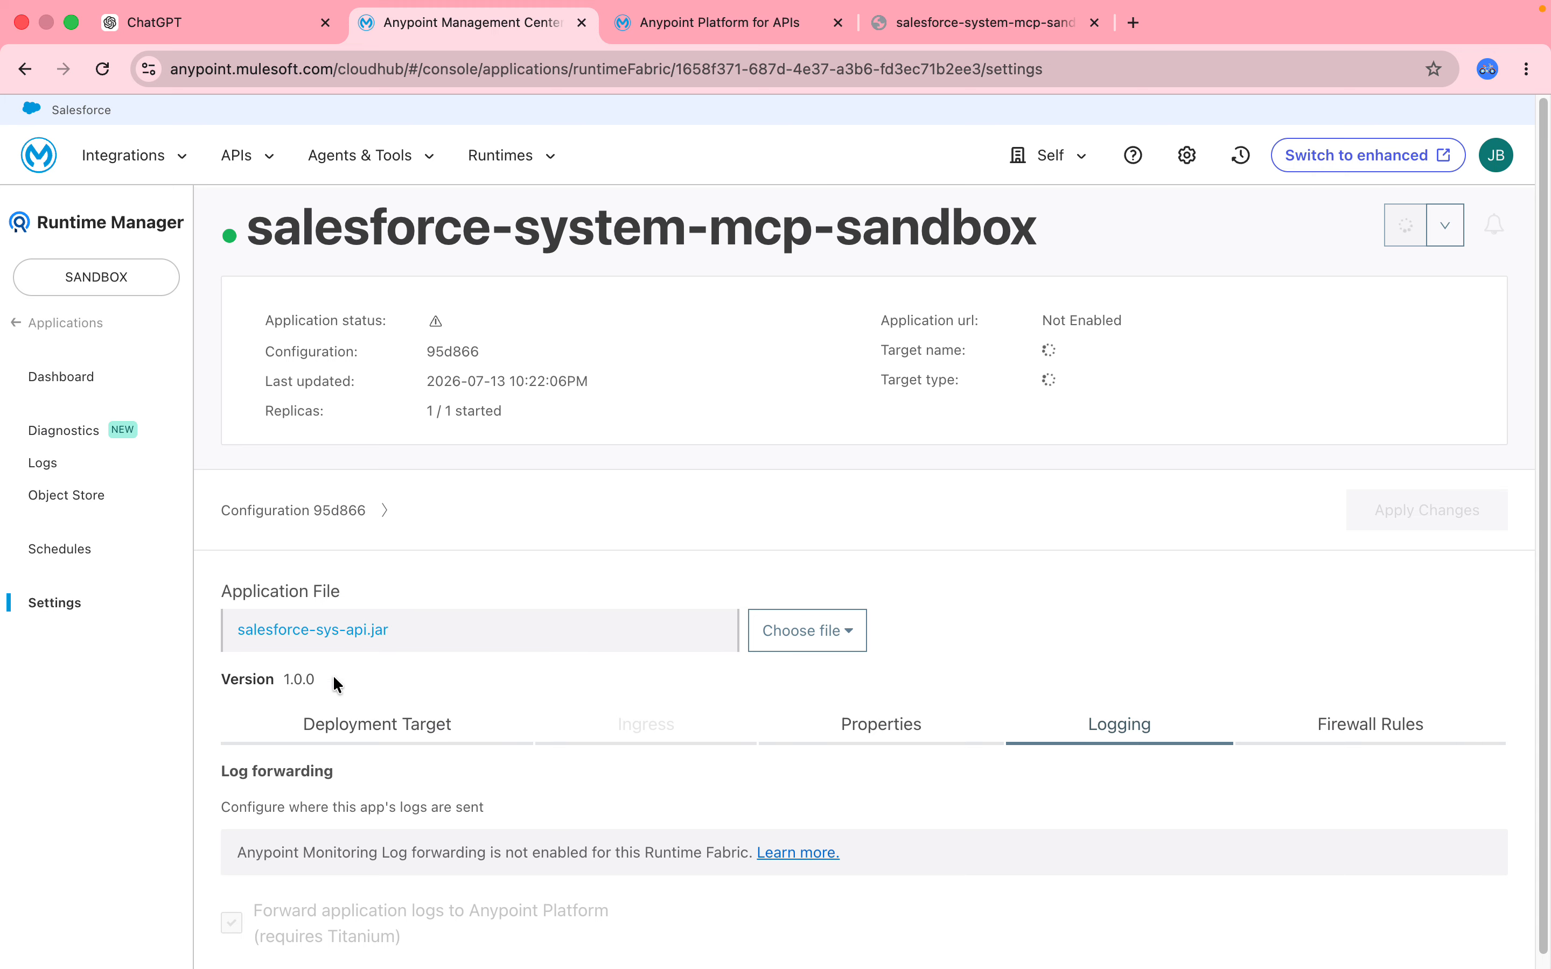
{"action": "left_click", "coordinate": [648, 737]}
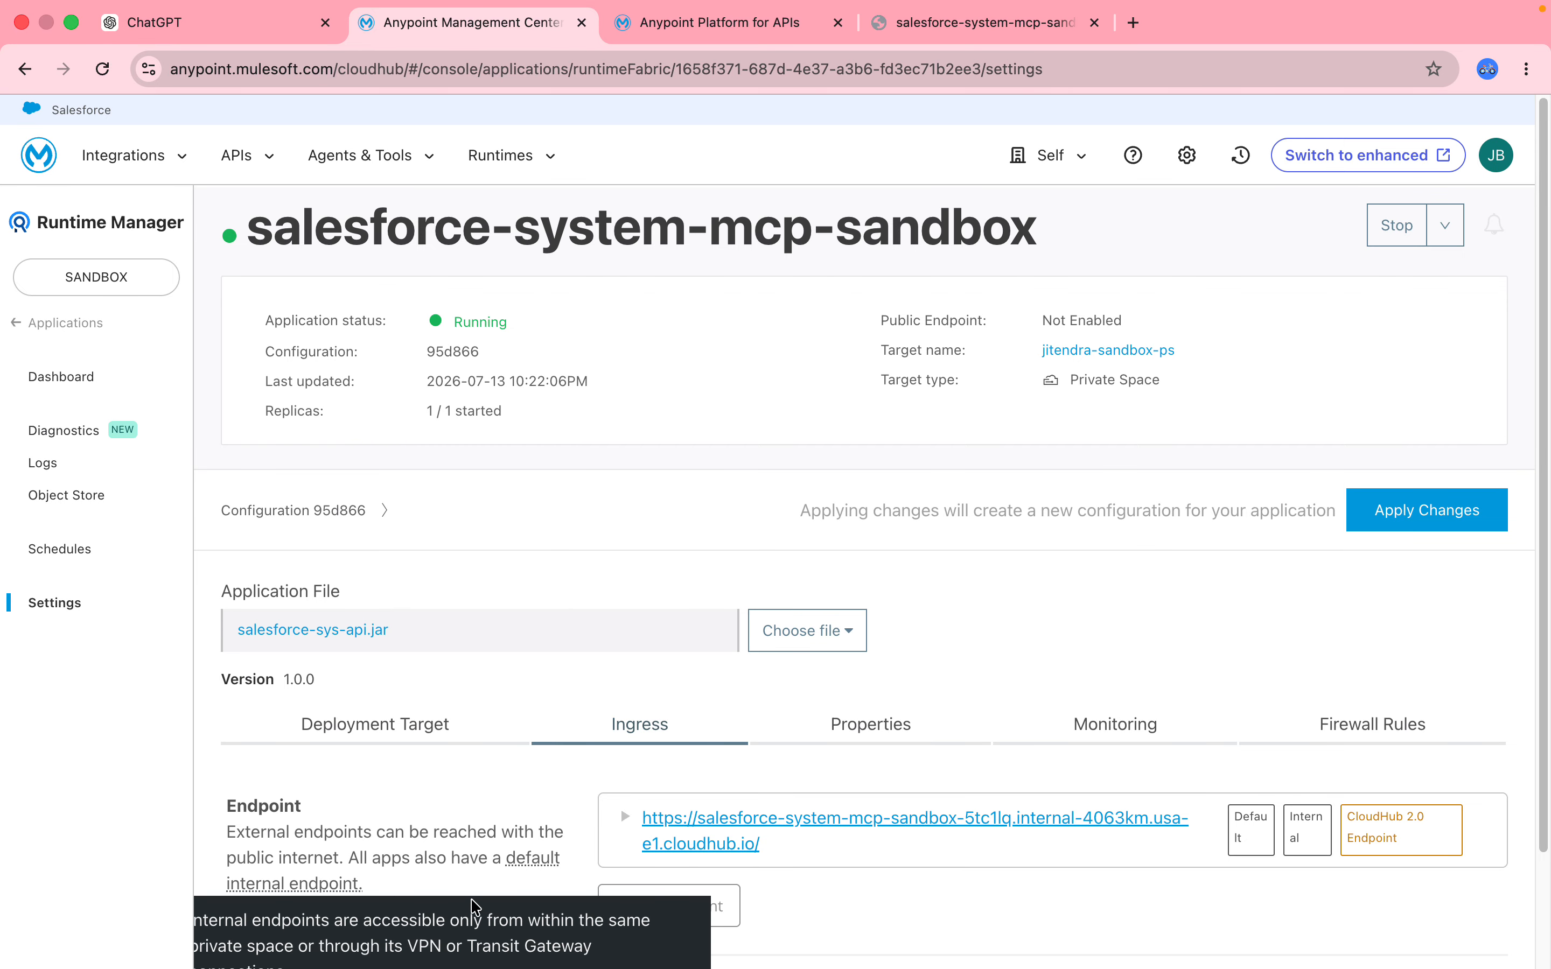
{"action": "left_click_drag", "start_coordinate": [634, 818], "coordinate": [783, 854]}
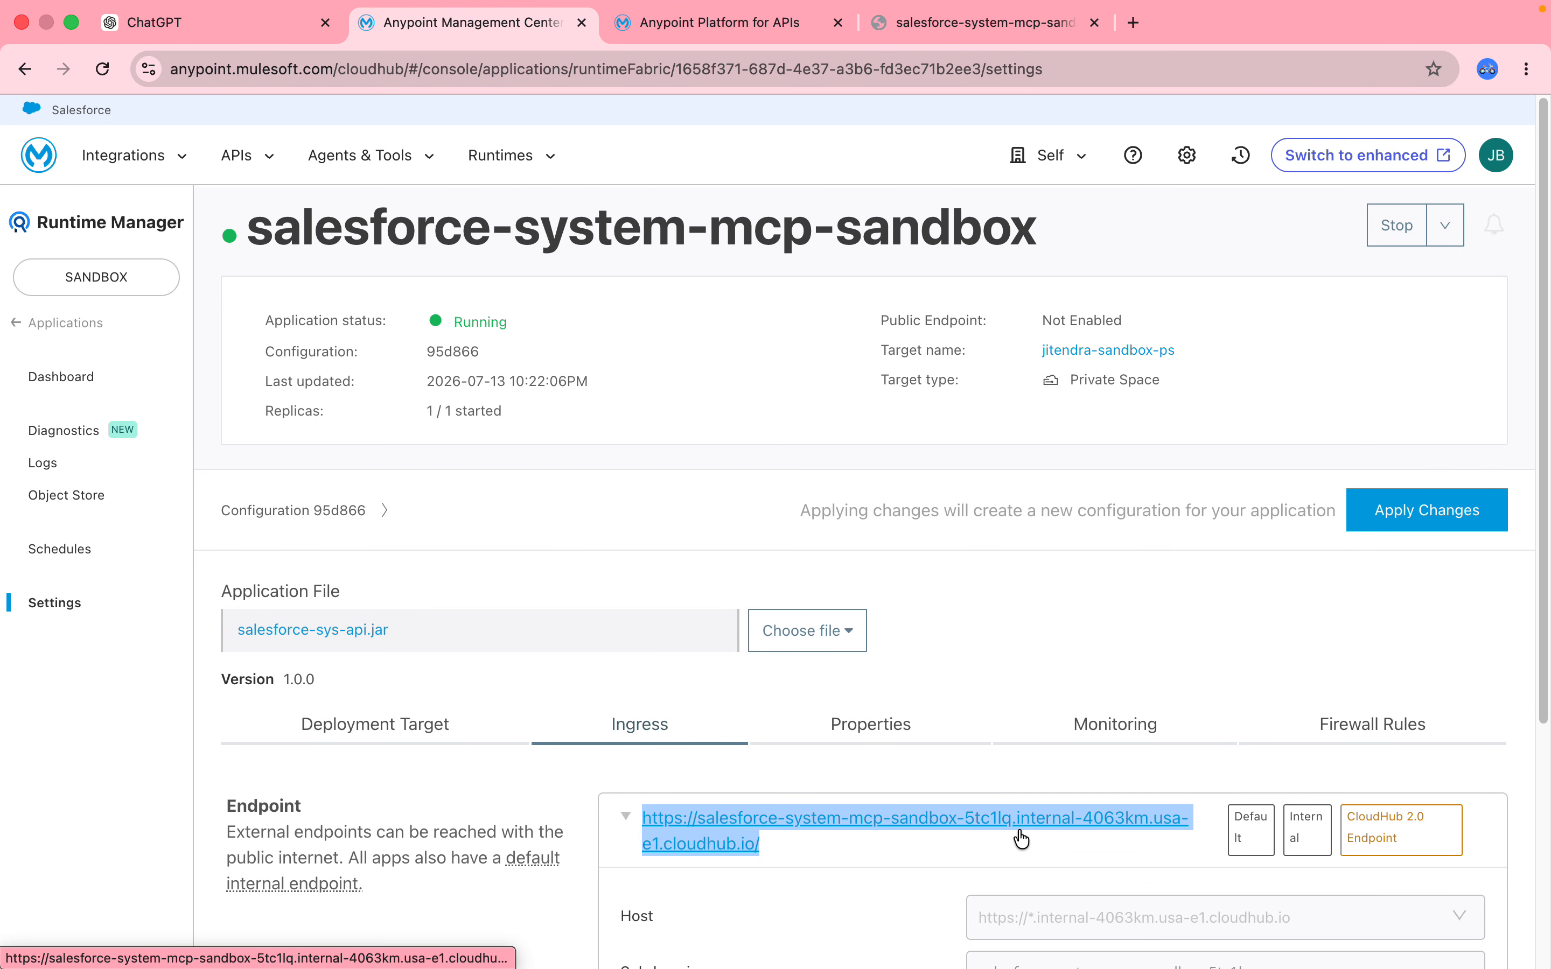
- Set the MCP instance label to Salesforce MCP Server in the downstream configuration and proceed to the upstream configuration
{"action": "left_click", "coordinate": [741, 29]}
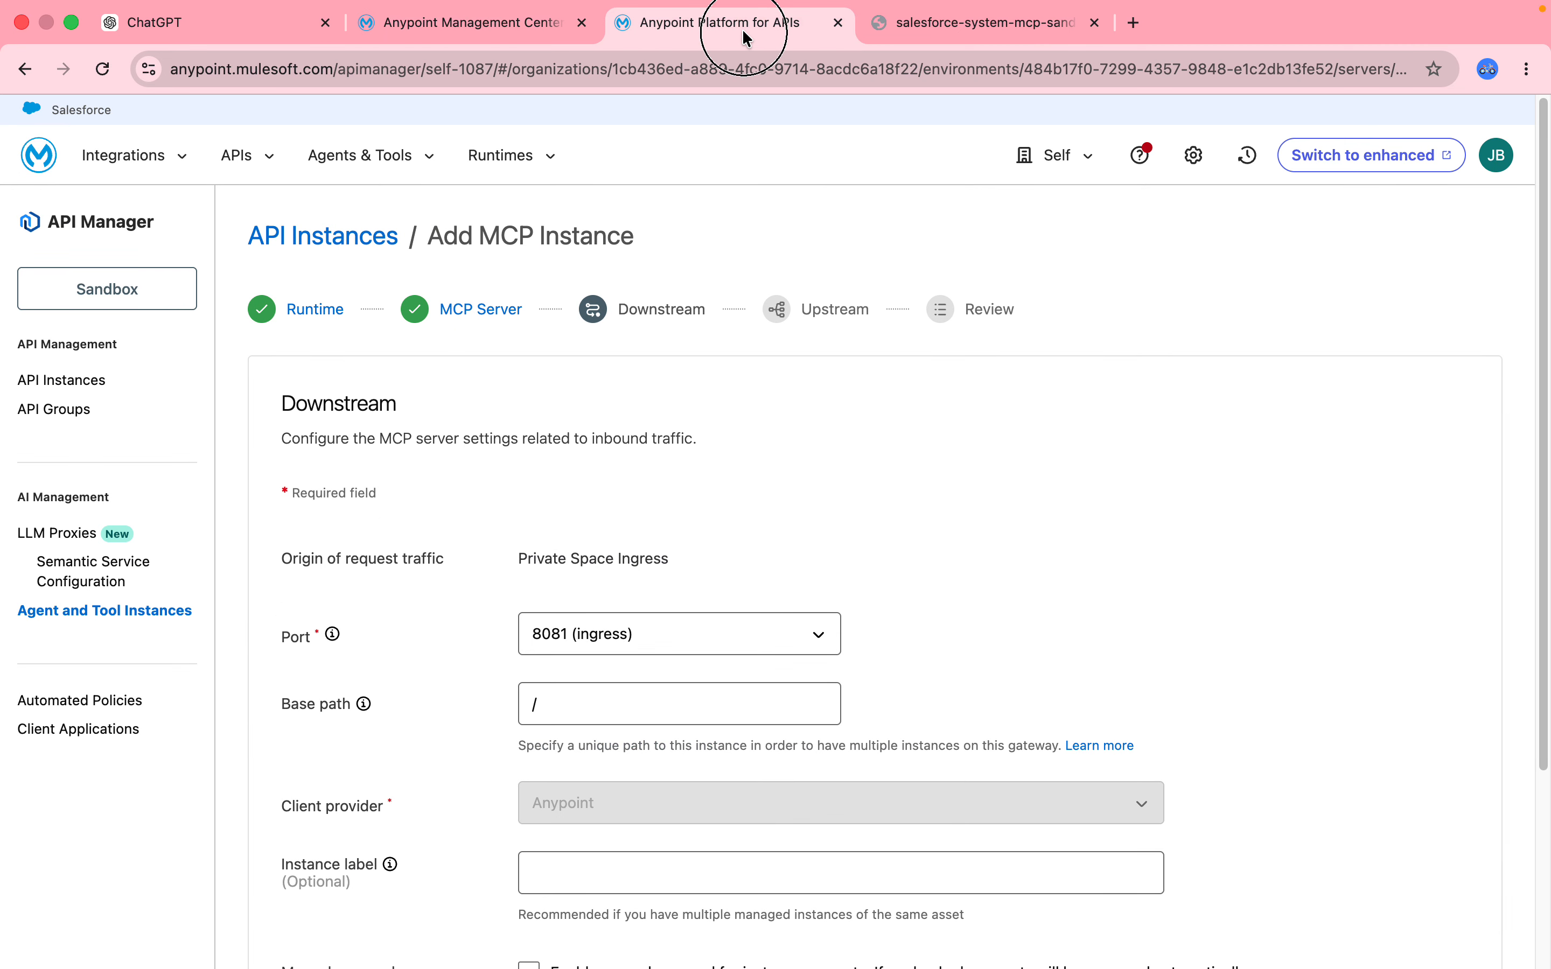
{"action": "left_click", "coordinate": [589, 713]}
{"action": "left_click", "coordinate": [1545, 551]}
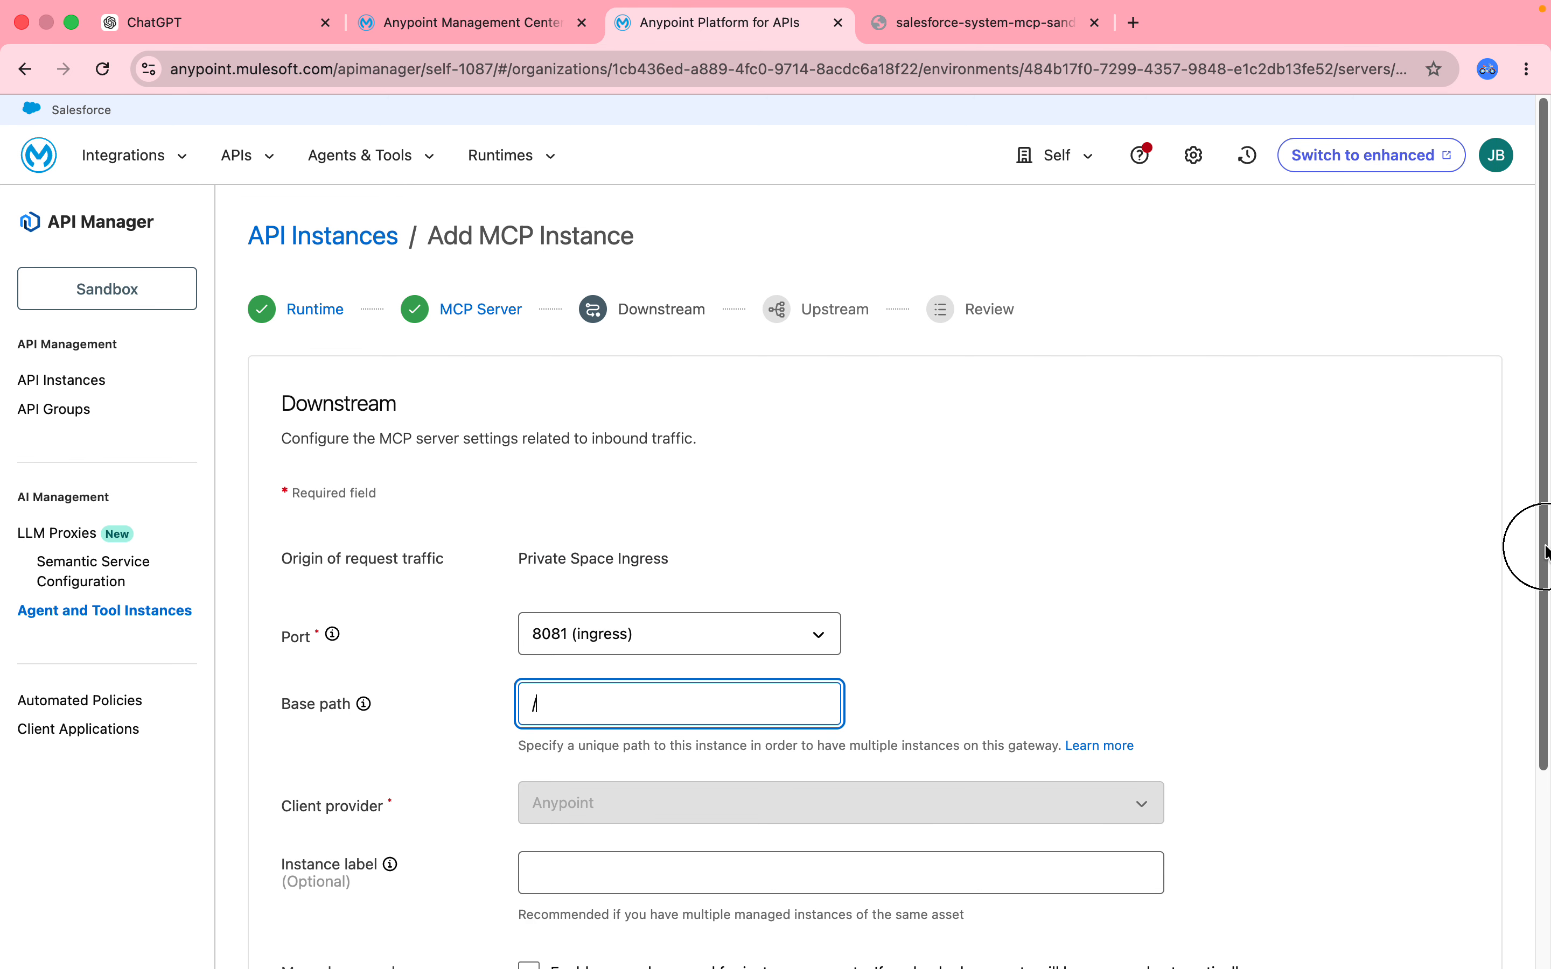
{"action": "left_click_drag", "start_coordinate": [1545, 551], "coordinate": [1547, 920]}
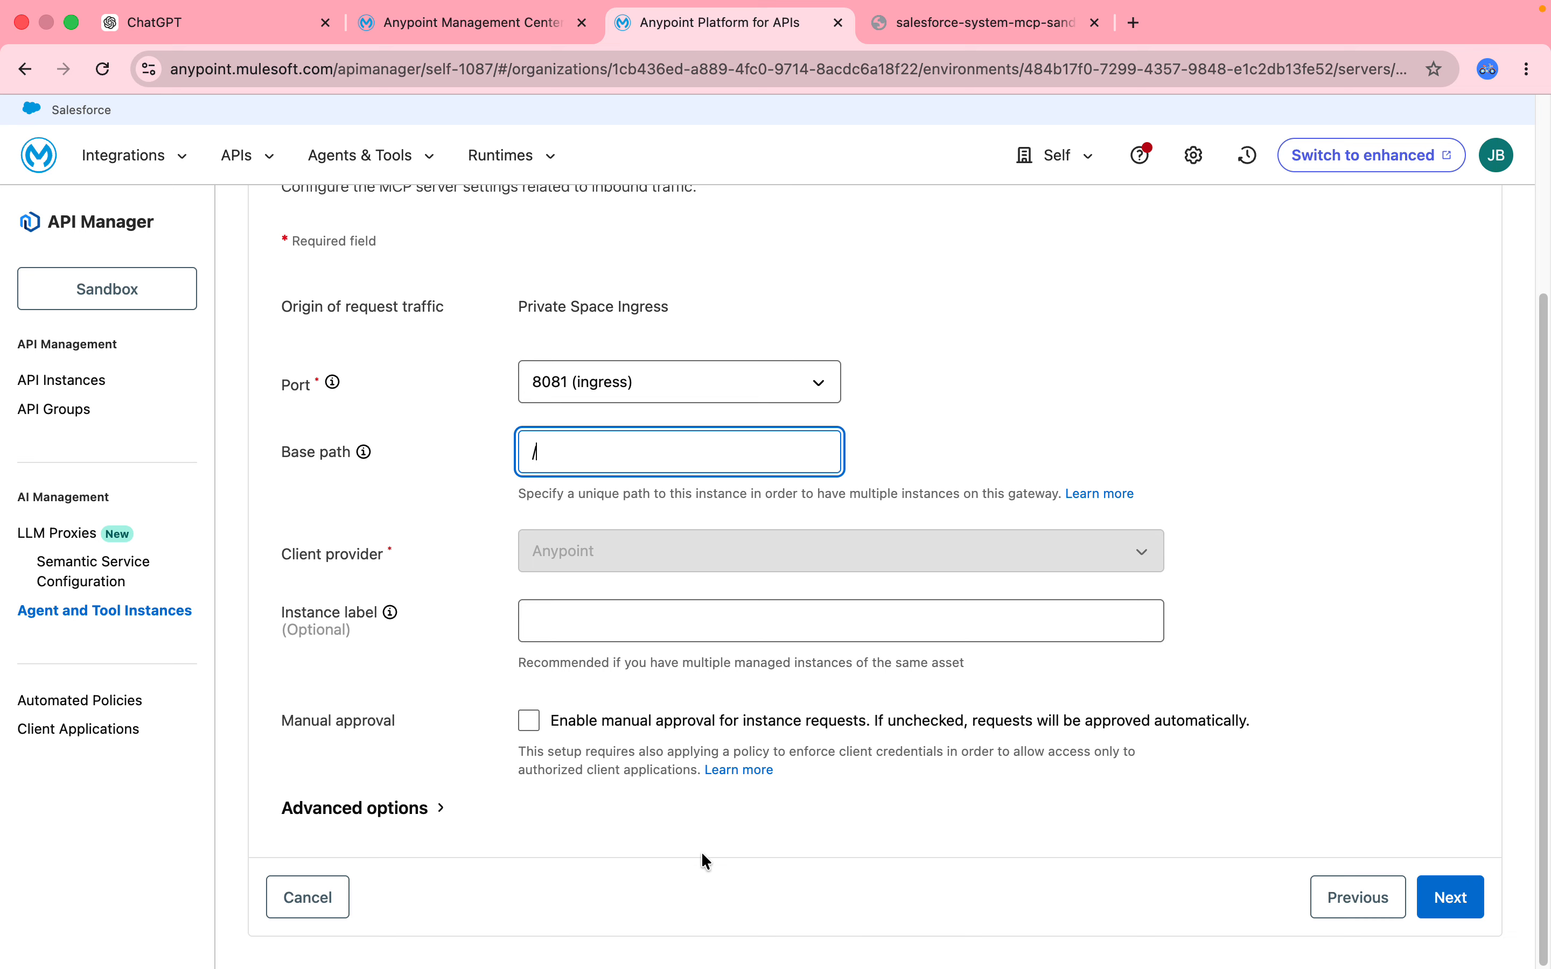
{"action": "left_click", "coordinate": [663, 622]}
{"action": "type", "text": "Salesforce MCP Server"}
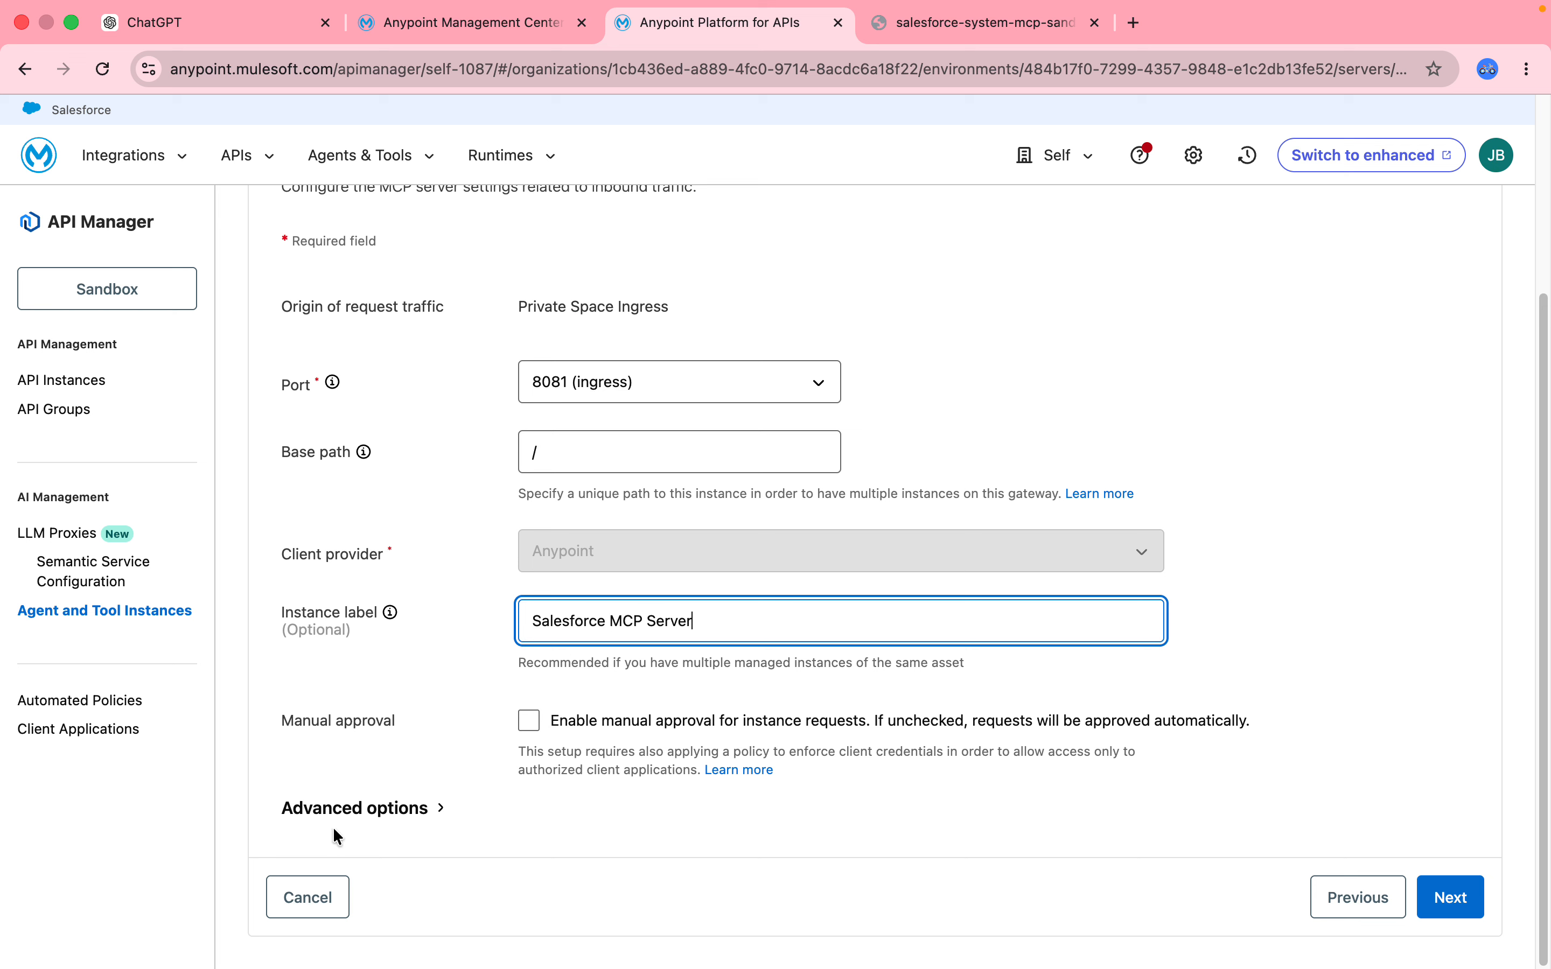
{"action": "left_click", "coordinate": [368, 811]}
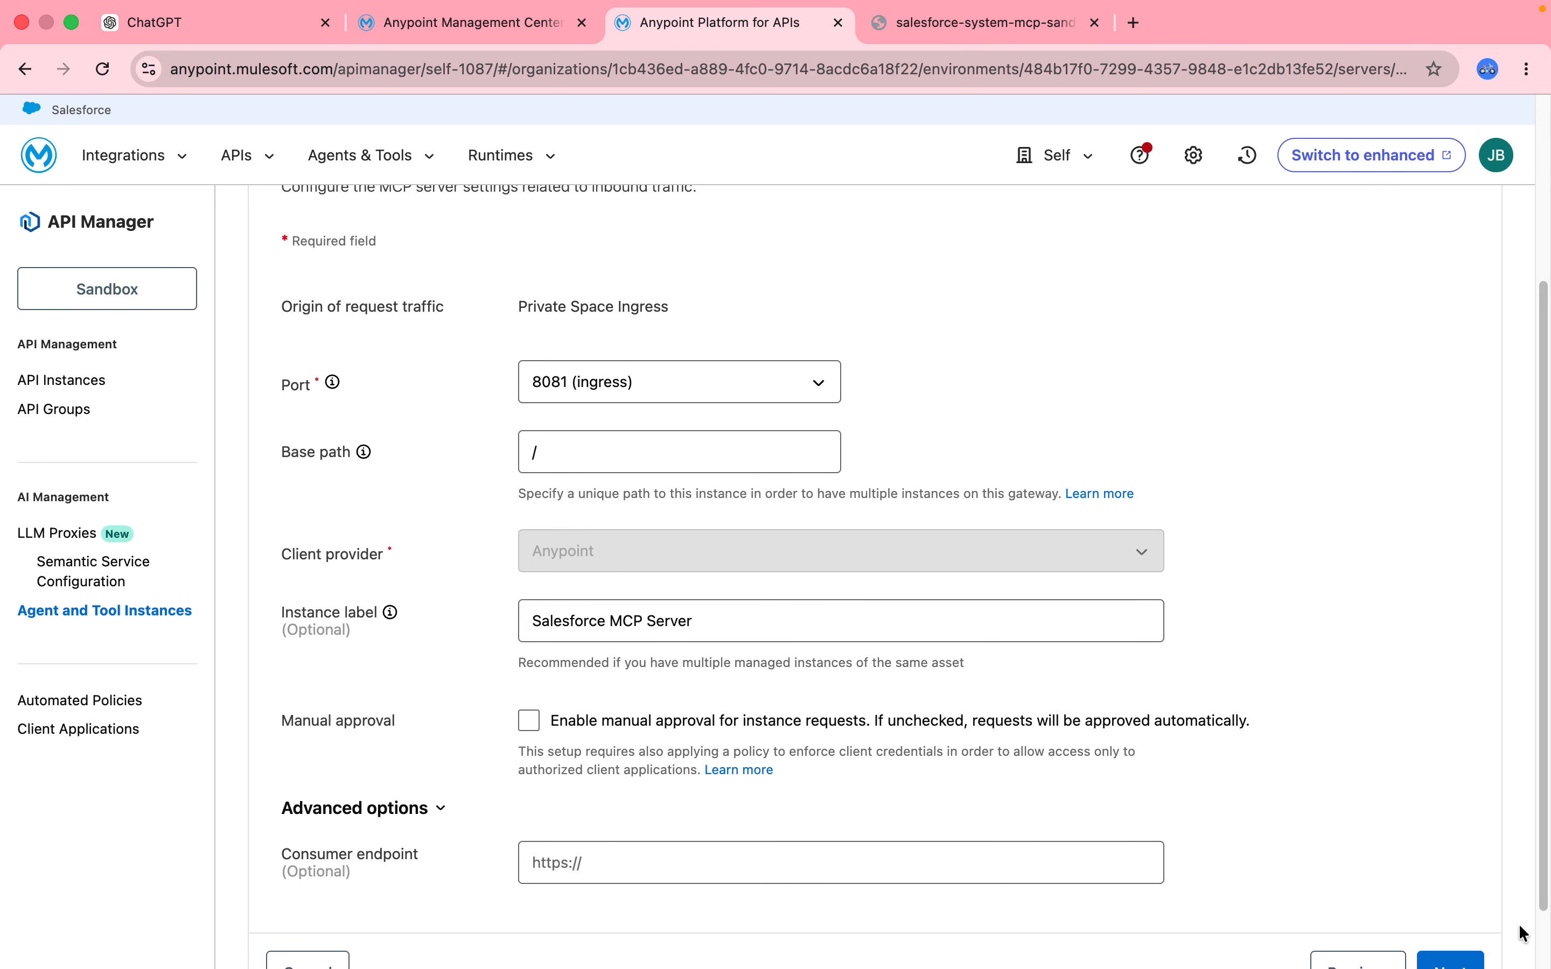
{"action": "left_click", "coordinate": [1458, 962]}
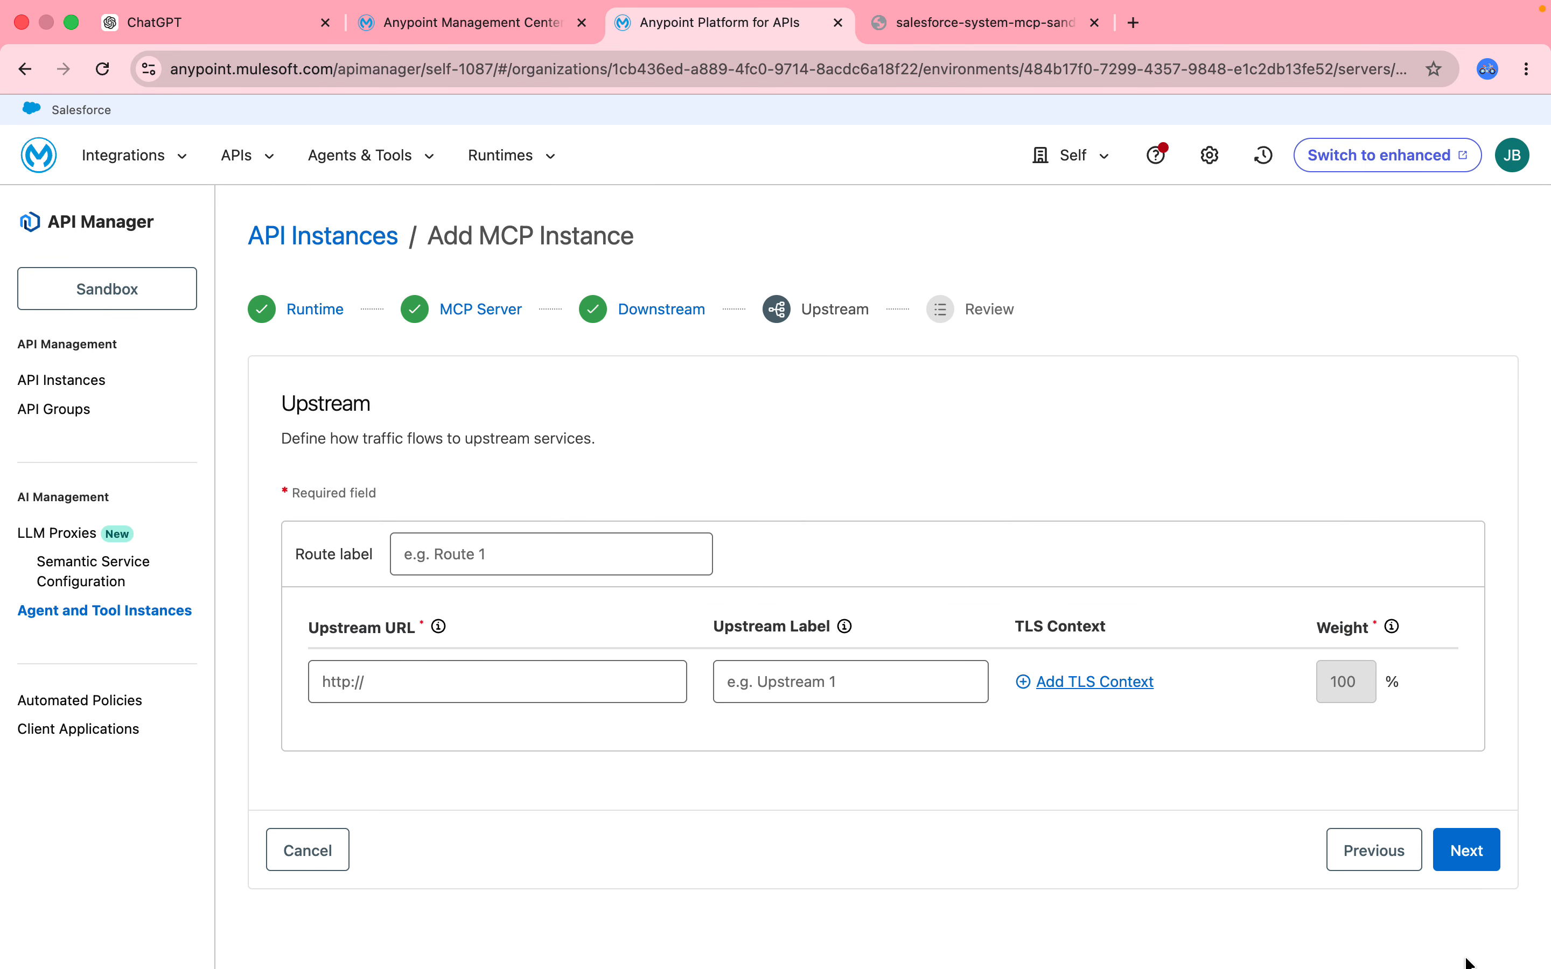
{"action": "left_click", "coordinate": [404, 674]}
{"action": "type", "text": "dbox-5tc1lq.internal-4063km.usa-e1.cloudhub.io/"}
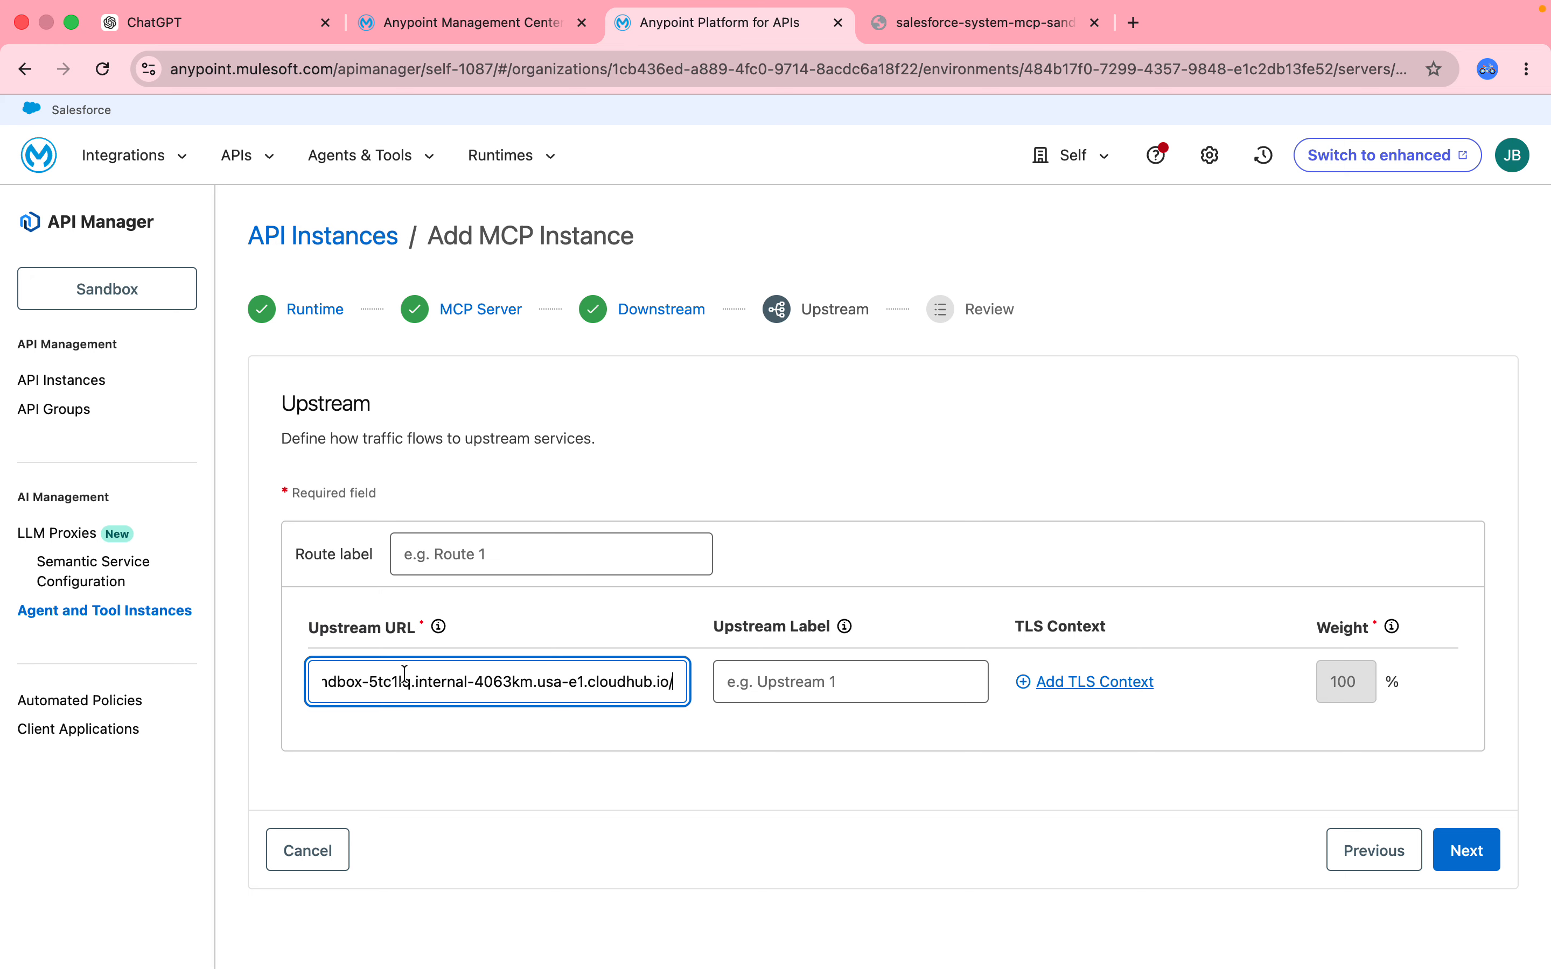
{"action": "left_click_drag", "start_coordinate": [543, 690], "coordinate": [687, 678]}
{"action": "left_click", "coordinate": [681, 678]}
- Set the route label to Salesforce MCP Route and the upstream label to Salesforce MCP Upstream
{"action": "left_click", "coordinate": [490, 573]}
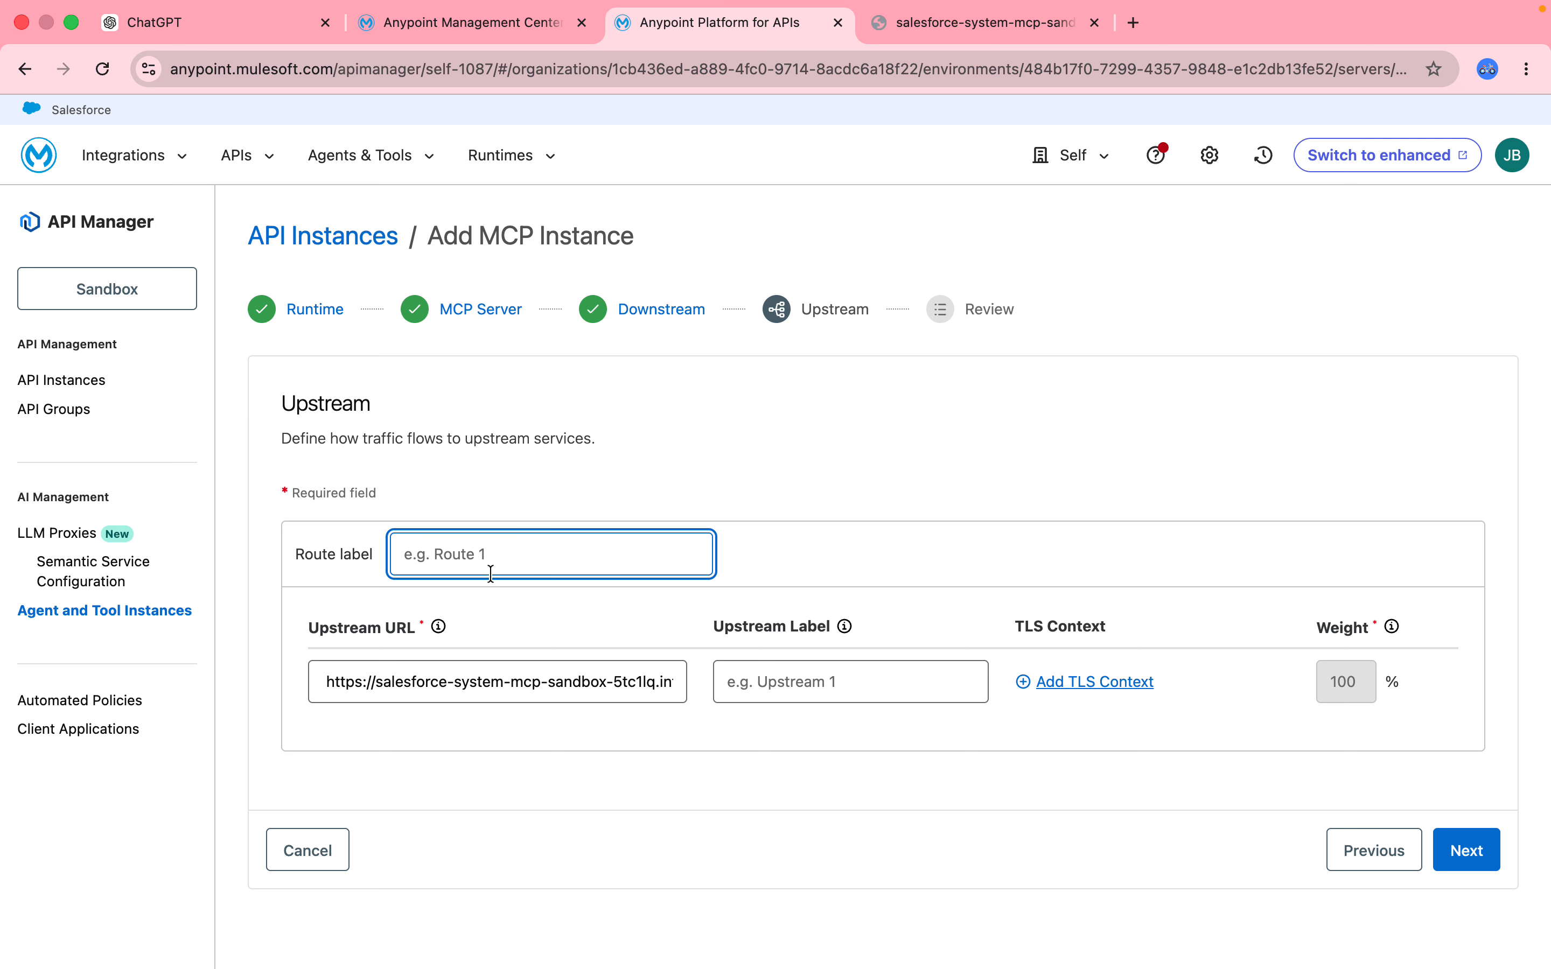
{"action": "type", "text": "Salesforce MCP Route"}
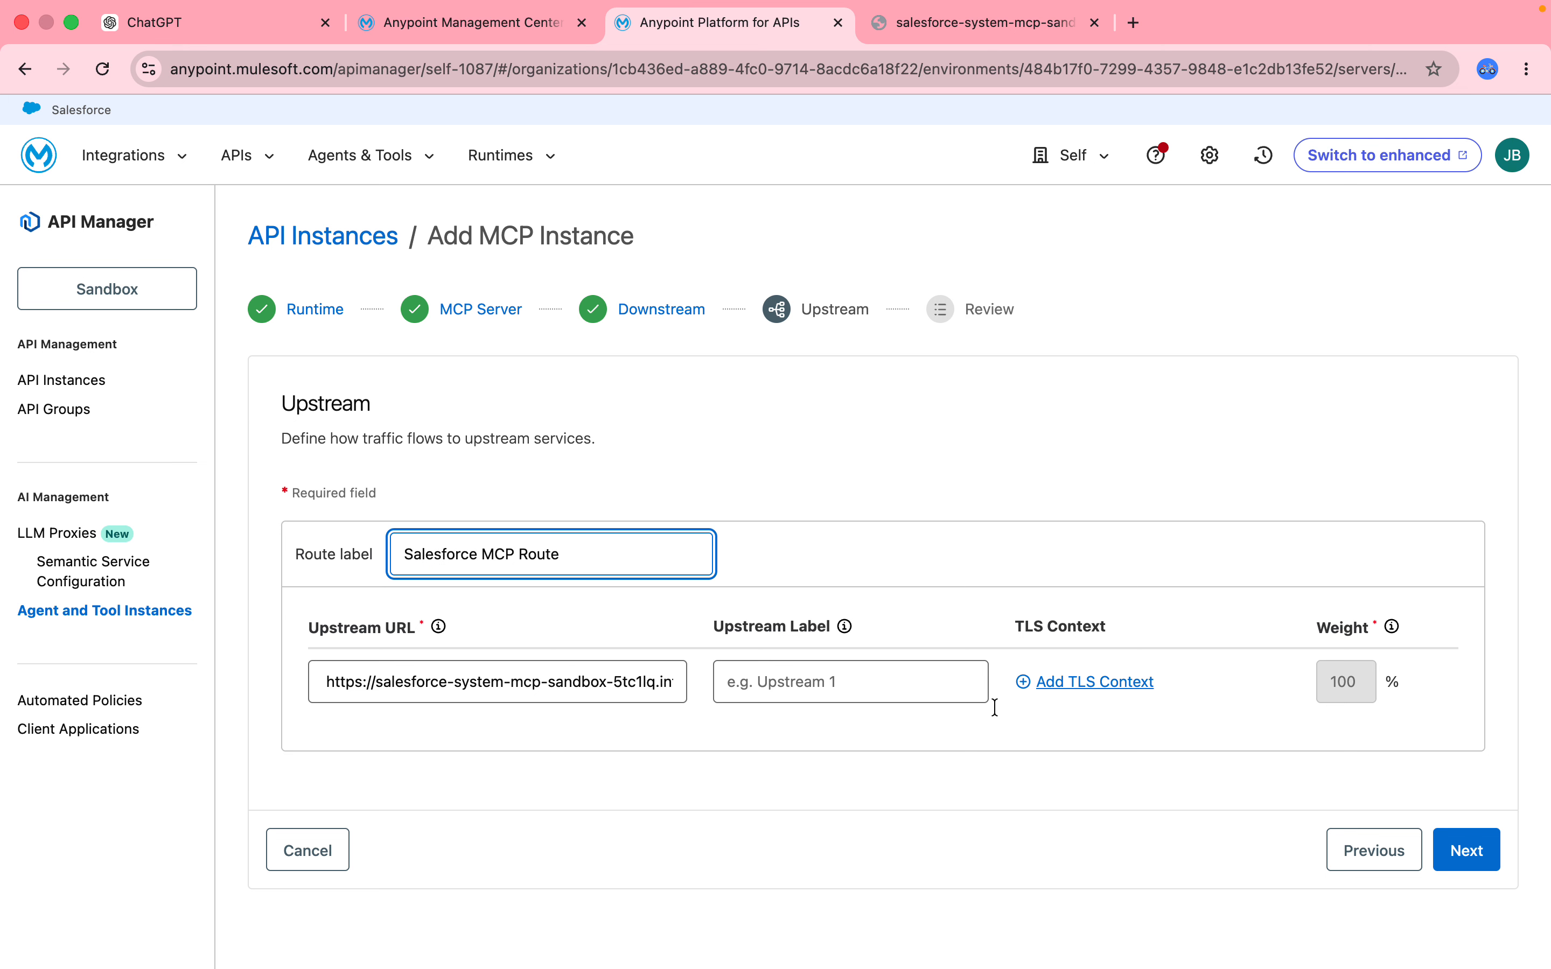
{"action": "left_click", "coordinate": [826, 682]}
{"action": "type", "text": "Salesforce MCP Upstream"}
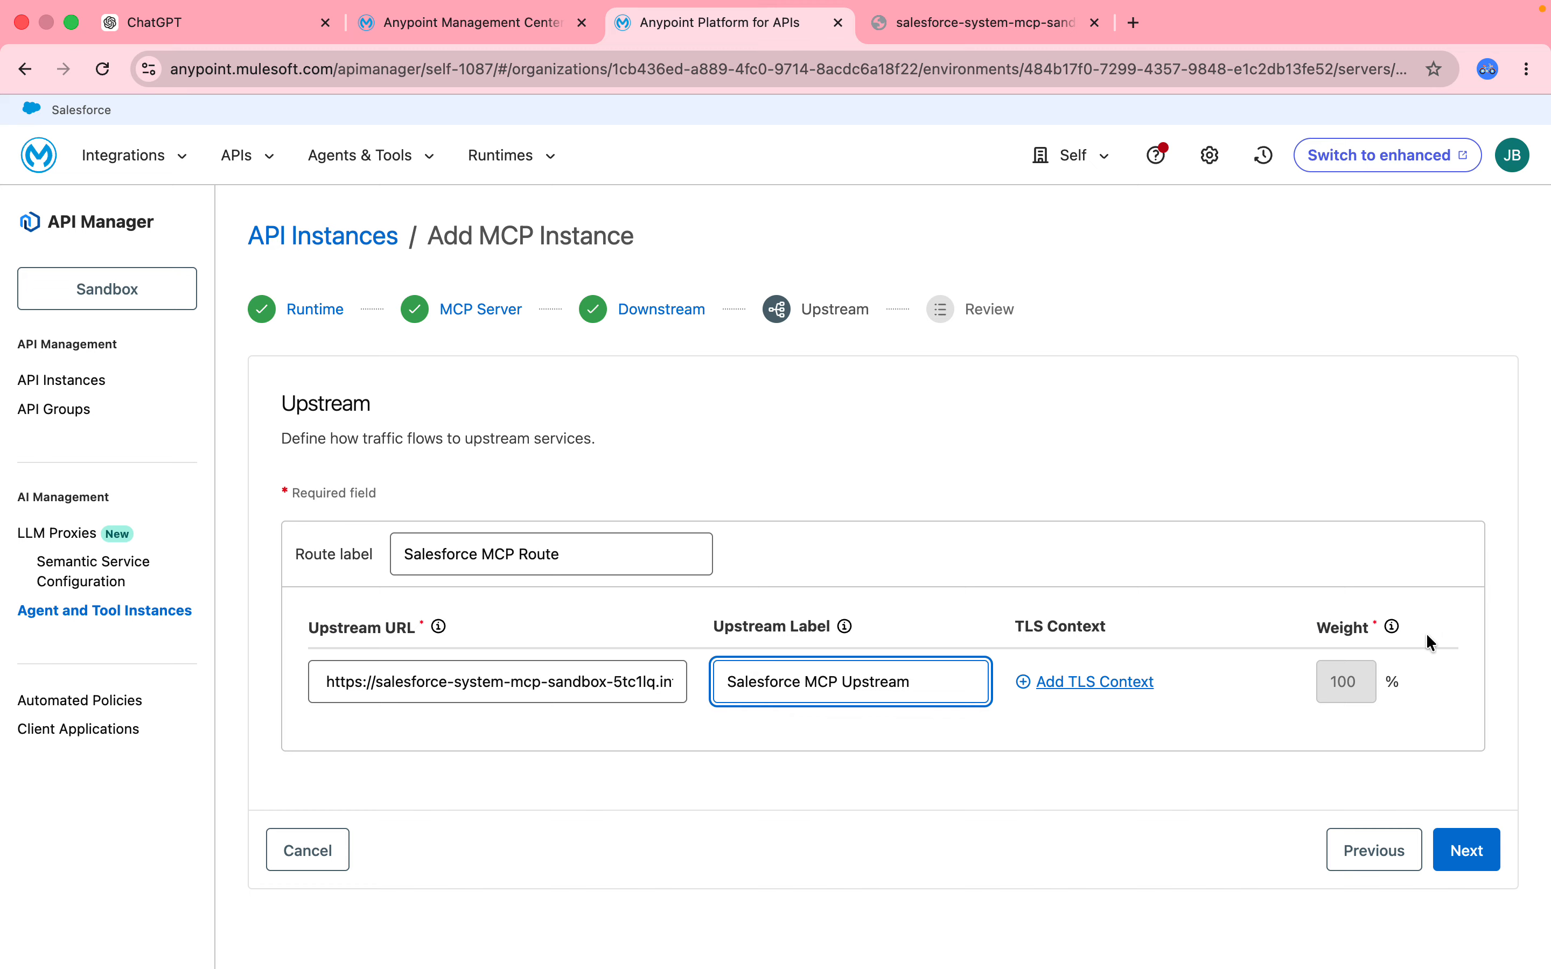
{"action": "left_click_drag", "start_coordinate": [1546, 548], "coordinate": [1549, 818]}
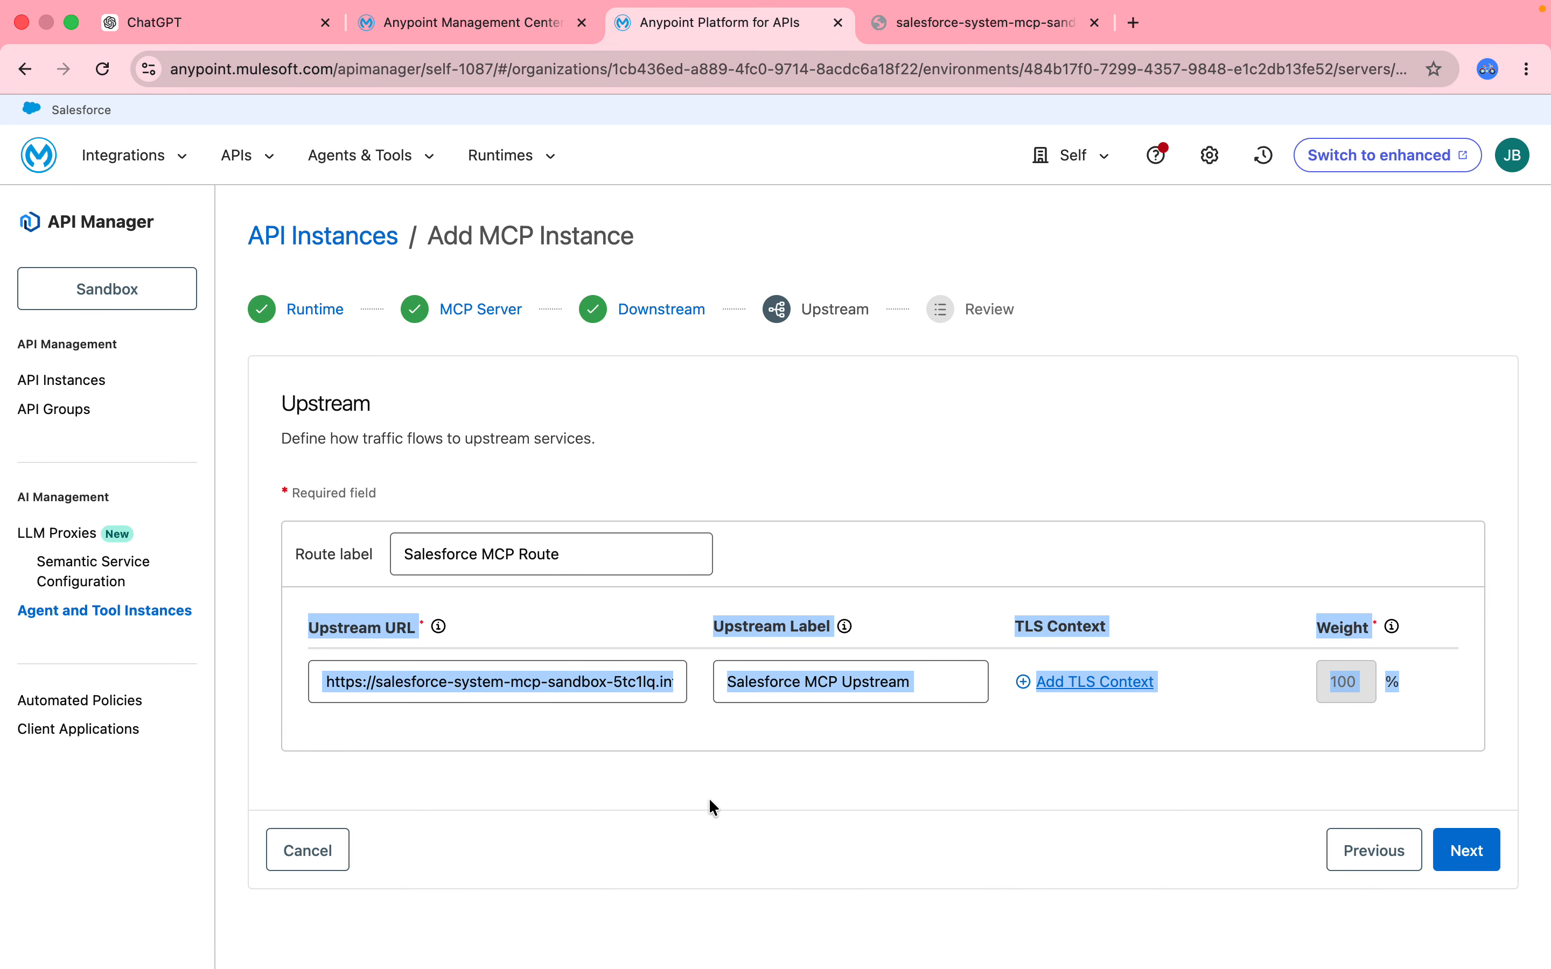
{"action": "left_click", "coordinate": [727, 796]}
- Remove the leading space from the upstream URL, then save and deploy the MCP instance
{"action": "left_click", "coordinate": [1453, 852]}
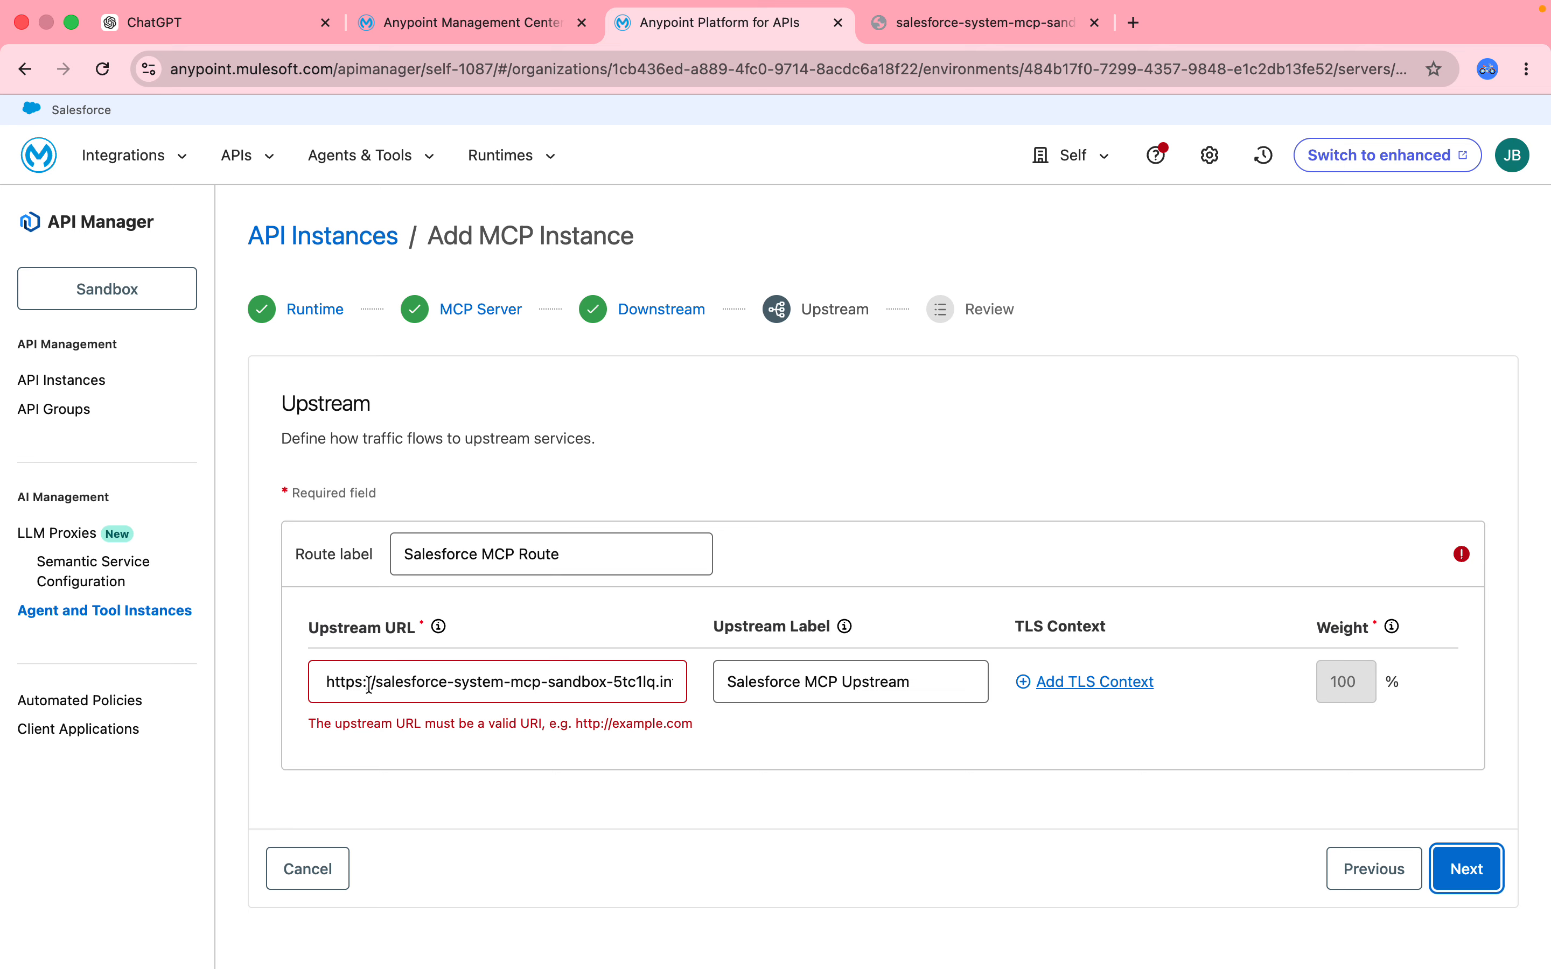
{"action": "left_click", "coordinate": [331, 684]}
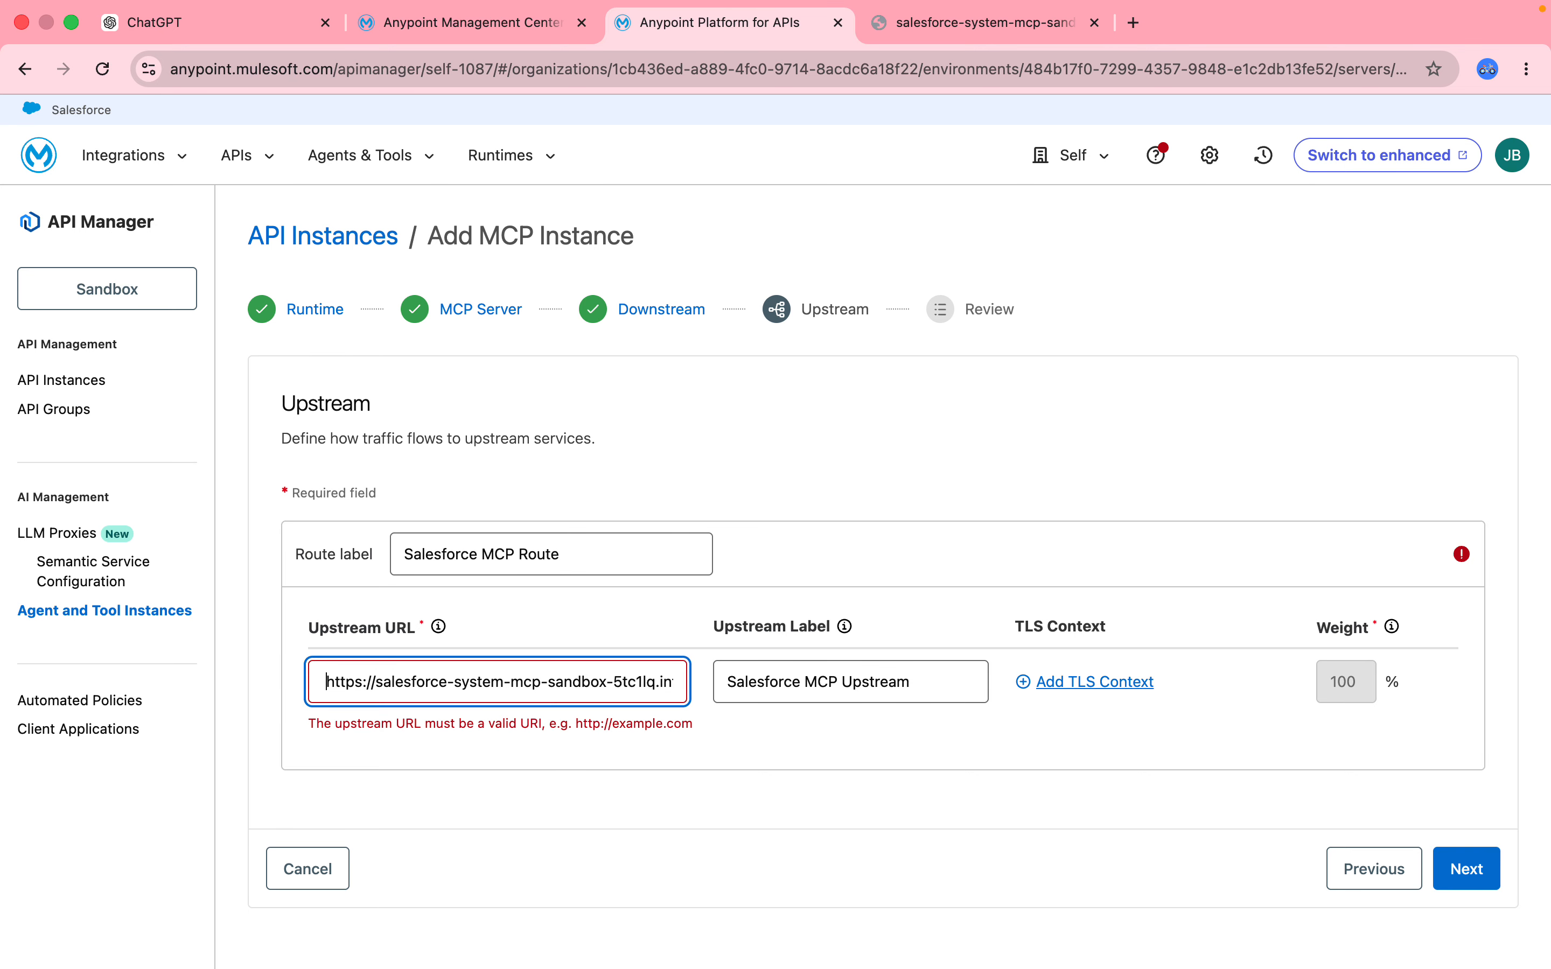
{"action": "key", "text": "BackSpace"}
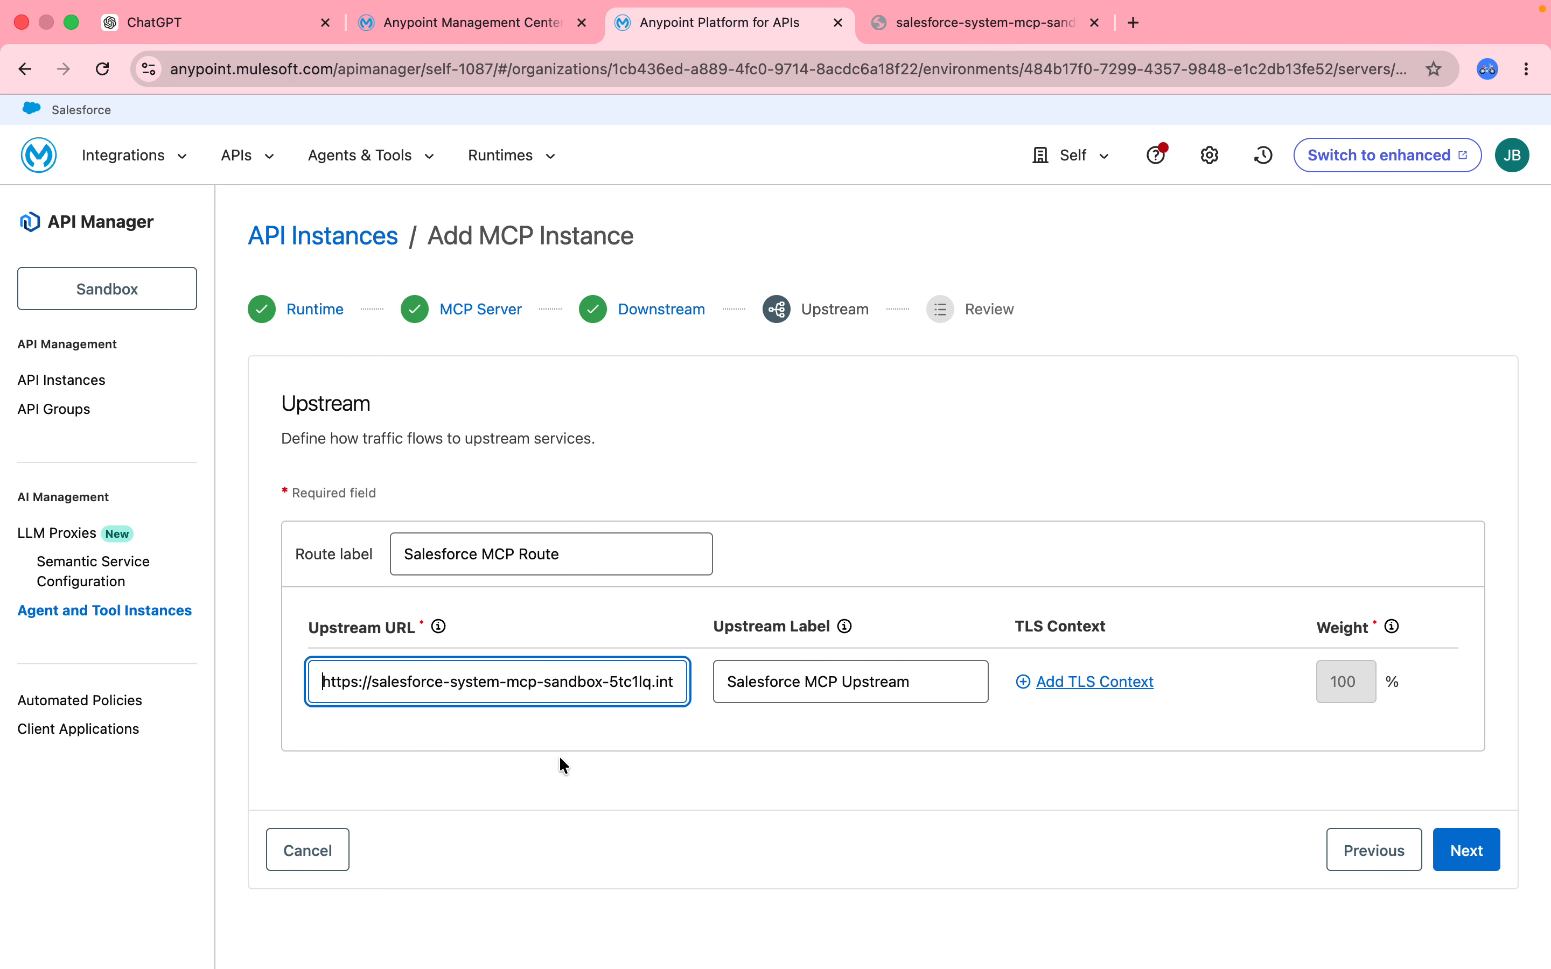
{"action": "left_click", "coordinate": [1467, 853]}
{"action": "left_click_drag", "start_coordinate": [1549, 530], "coordinate": [1548, 962]}
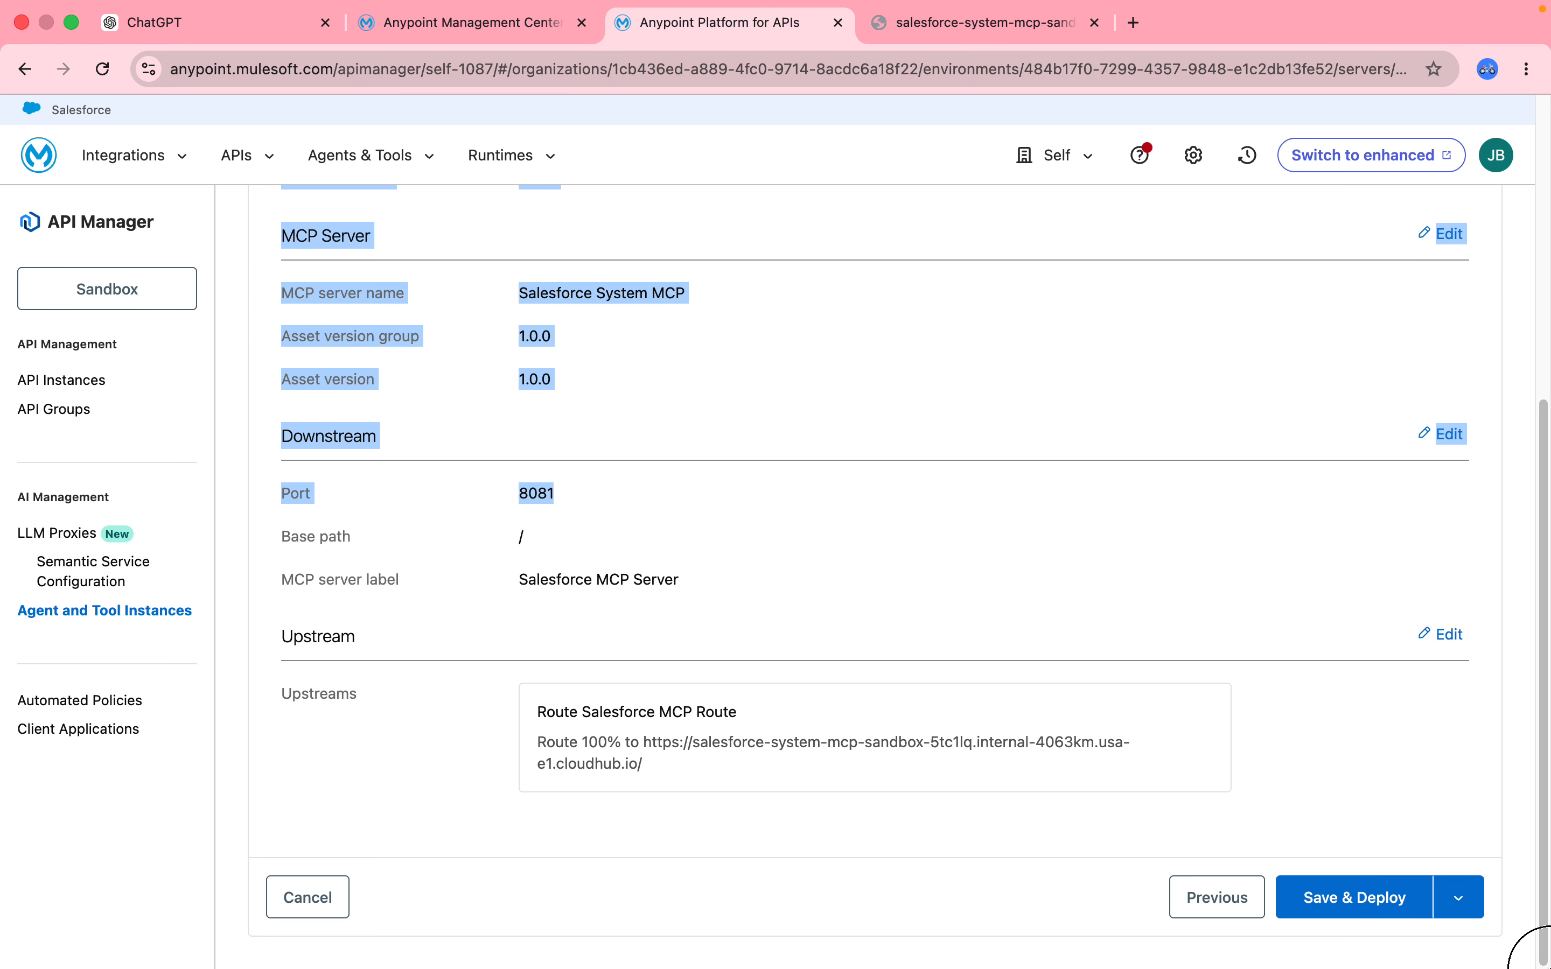
{"action": "left_click", "coordinate": [1360, 905]}
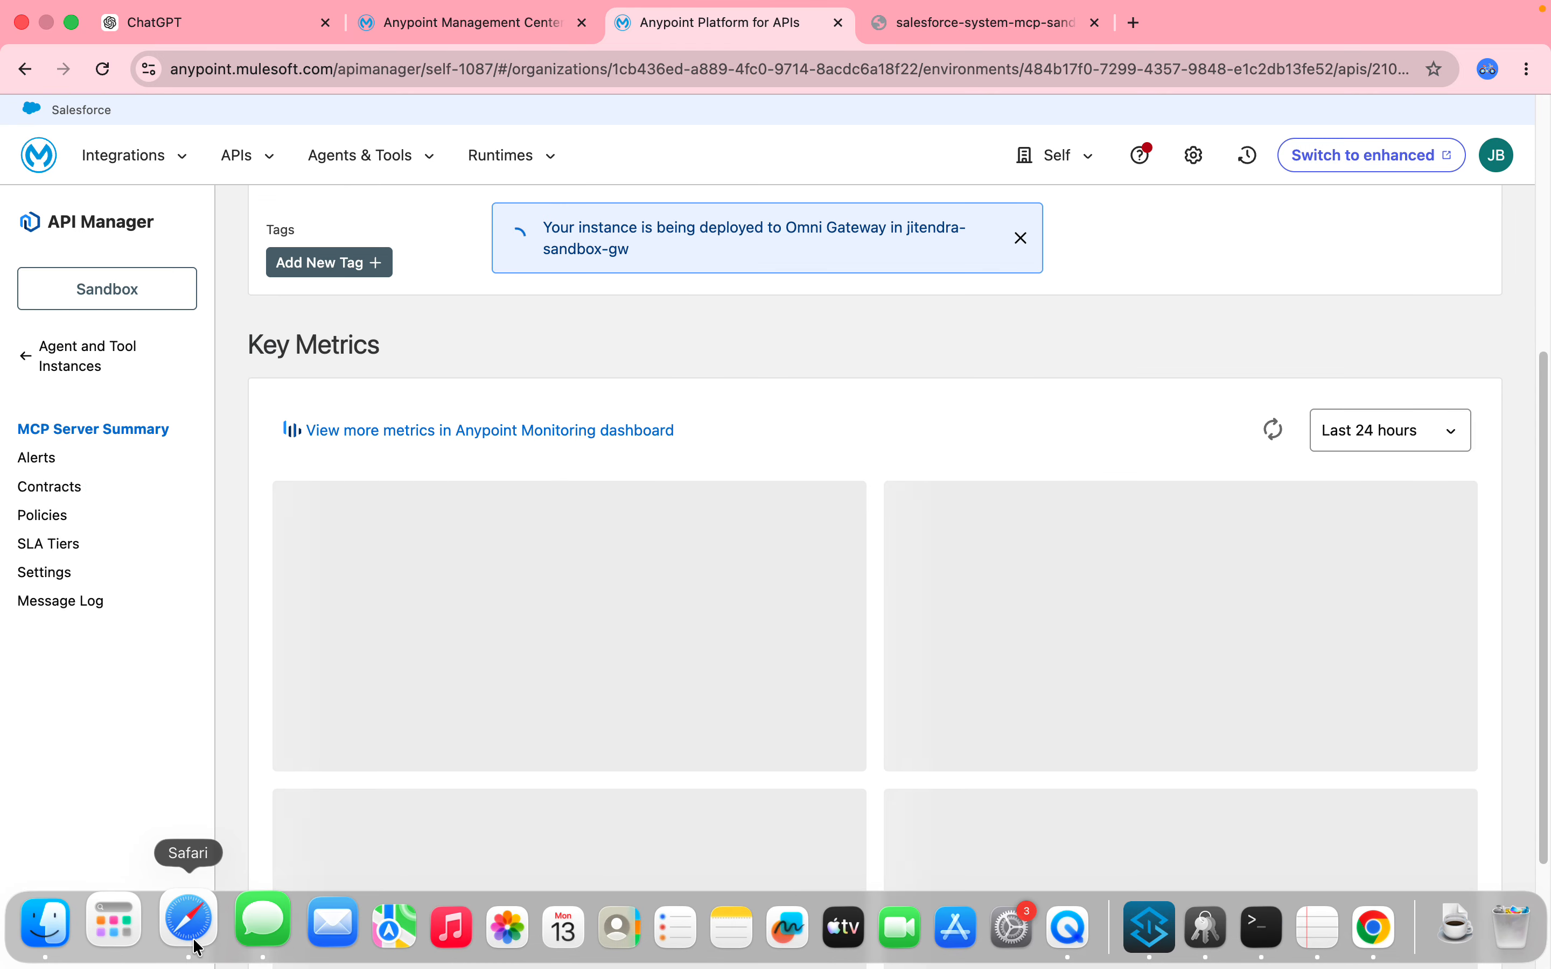
- Switch to MCP Inspector in Safari and replace the host part of the server URL with the copied internal endpoint, keeping the salesforce/mcp path
{"action": "left_click", "coordinate": [195, 945]}
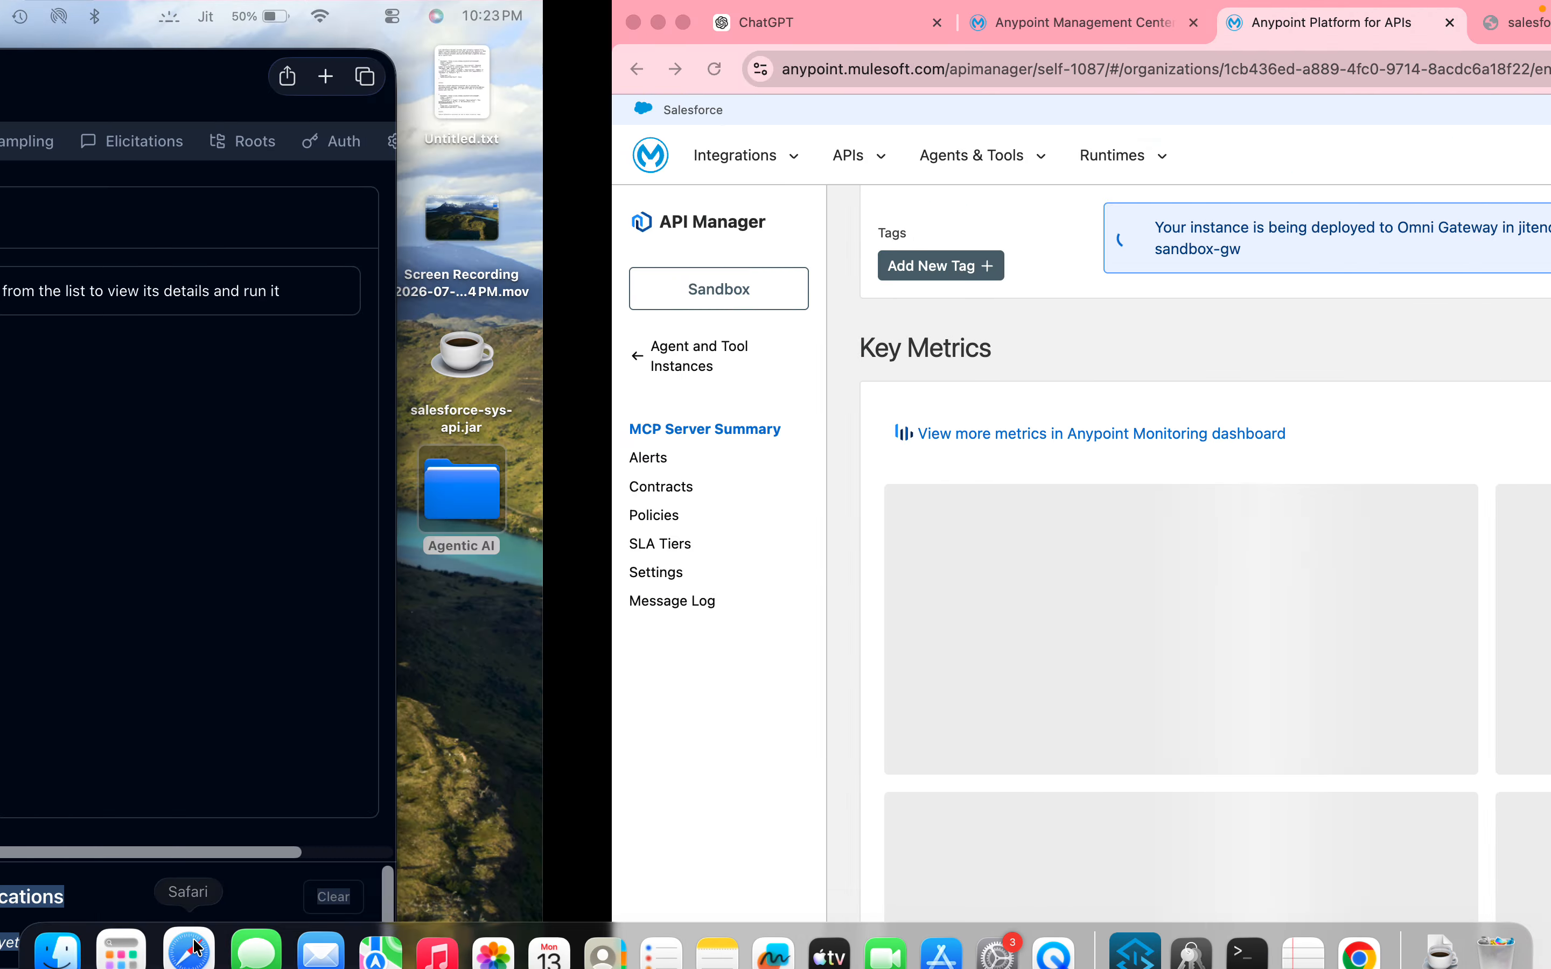
{"action": "left_click", "coordinate": [216, 332]}
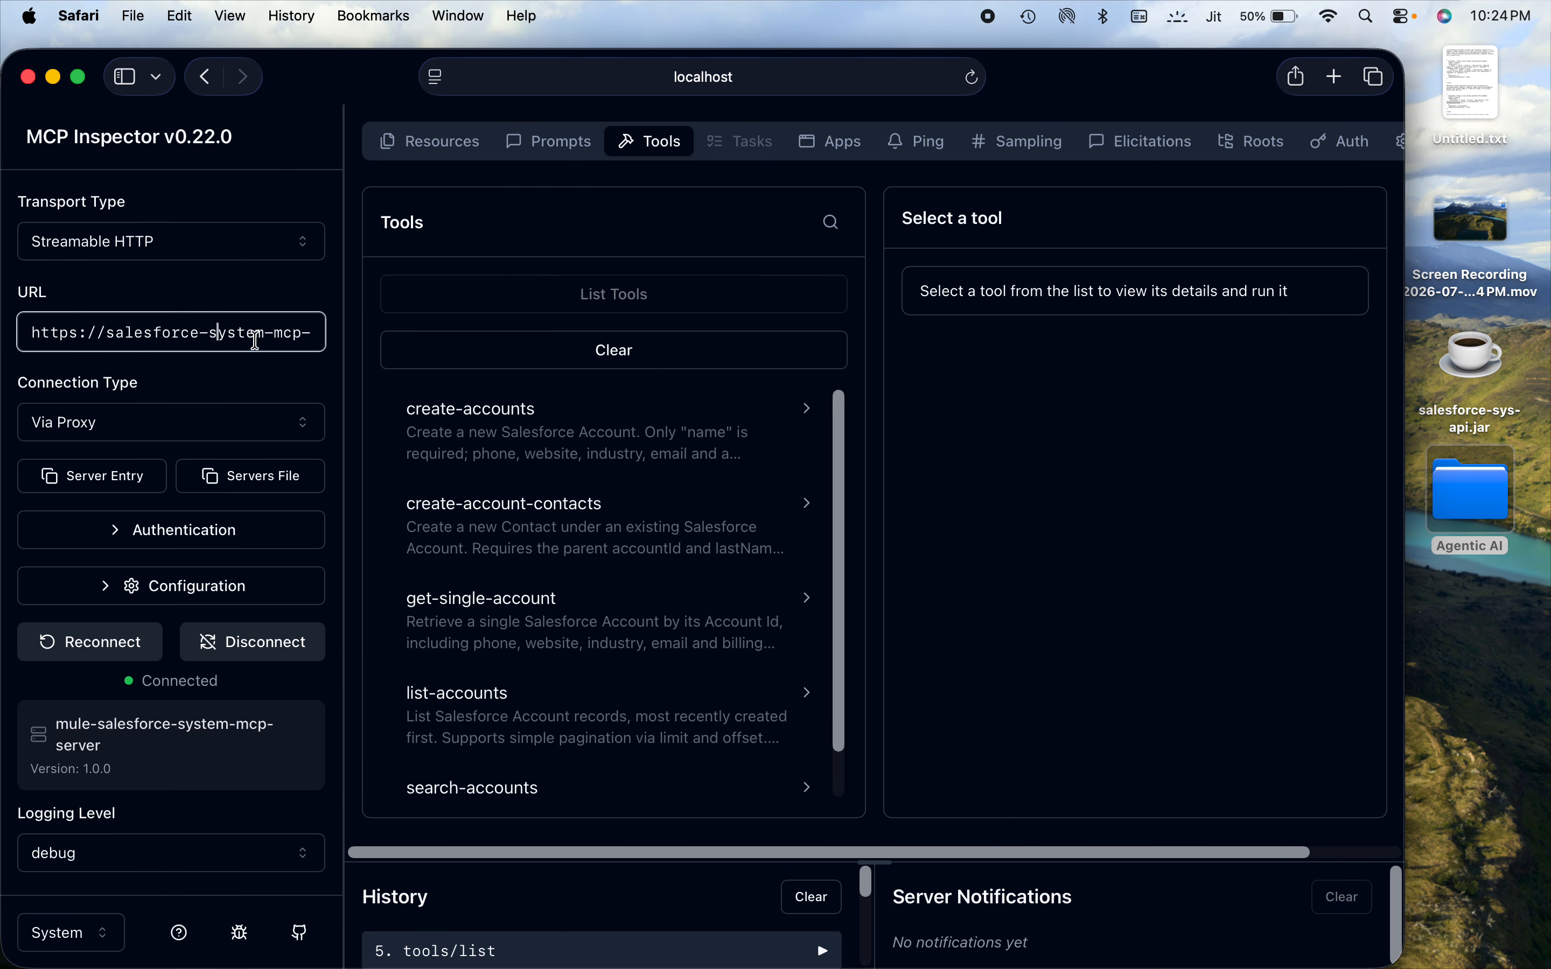
{"action": "left_click_drag", "start_coordinate": [262, 337], "coordinate": [1, 332]}
{"action": "key", "text": "BackSpace"}
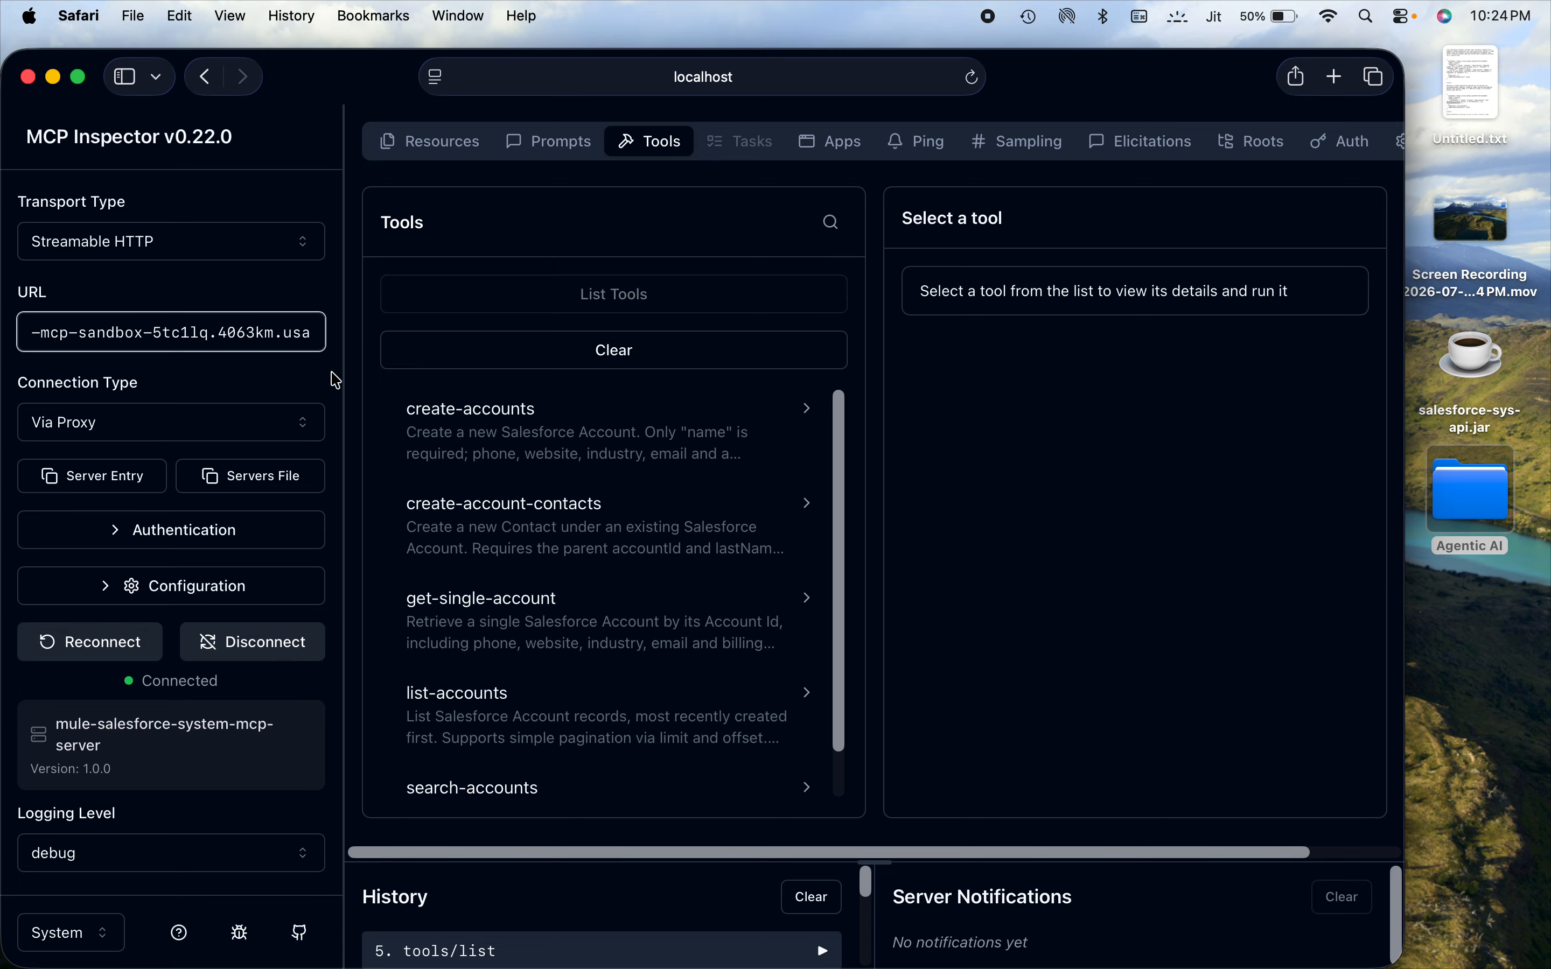
{"action": "left_click", "coordinate": [271, 333], "text": "shift"}
{"action": "key", "text": "BackSpace"}
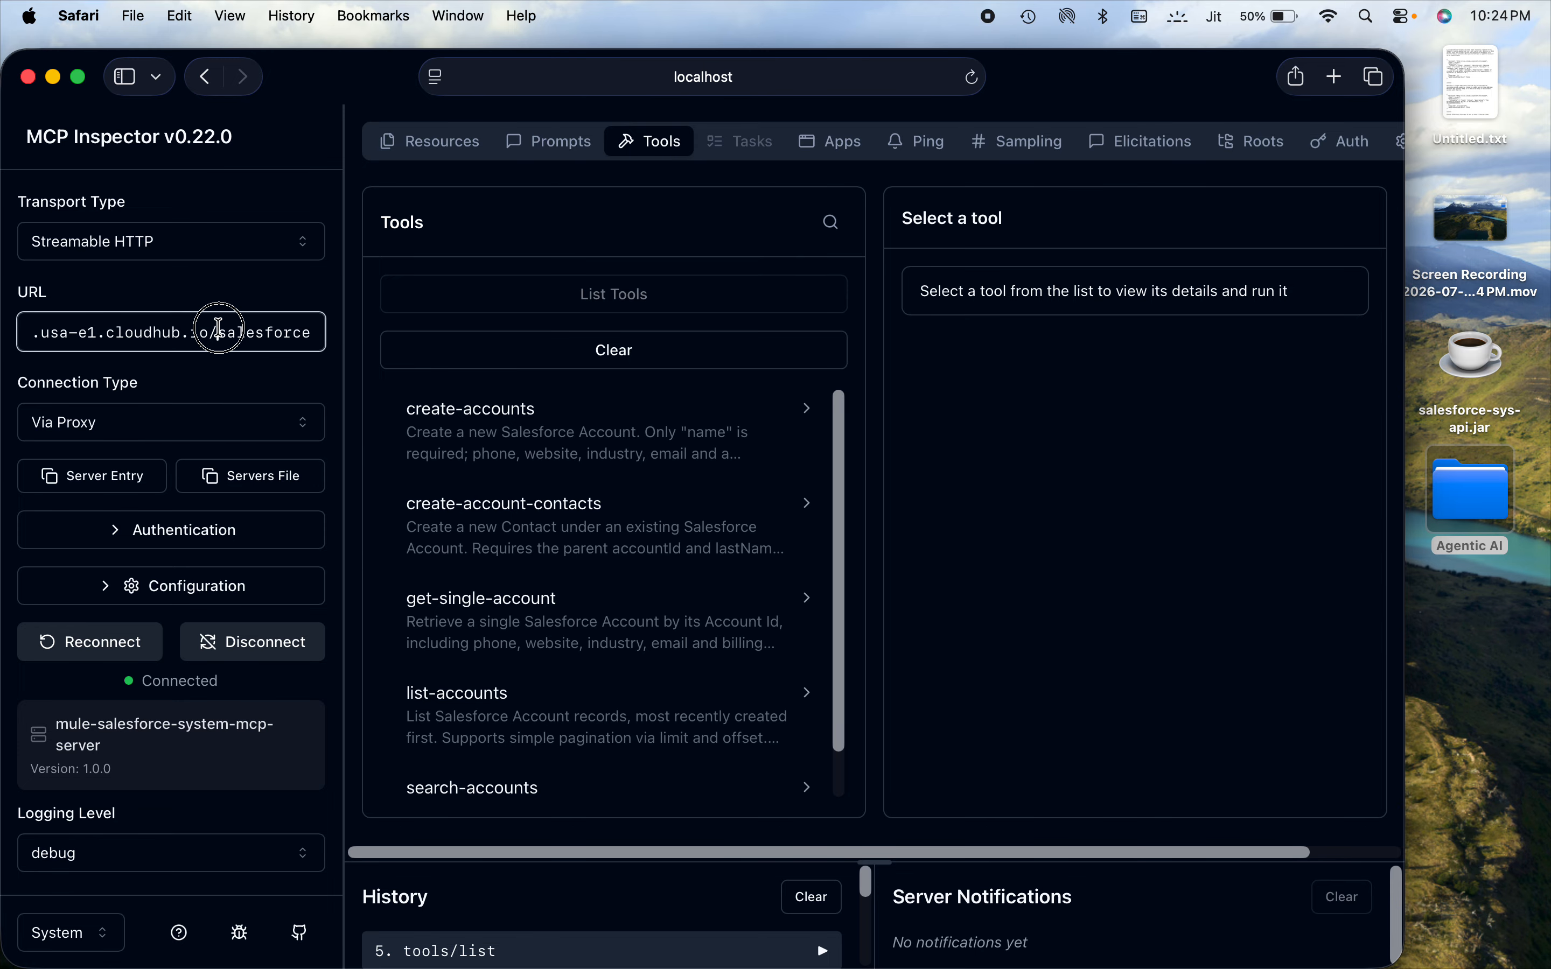
{"action": "left_click_drag", "start_coordinate": [219, 327], "coordinate": [9, 295]}
{"action": "key", "text": "BackSpace"}
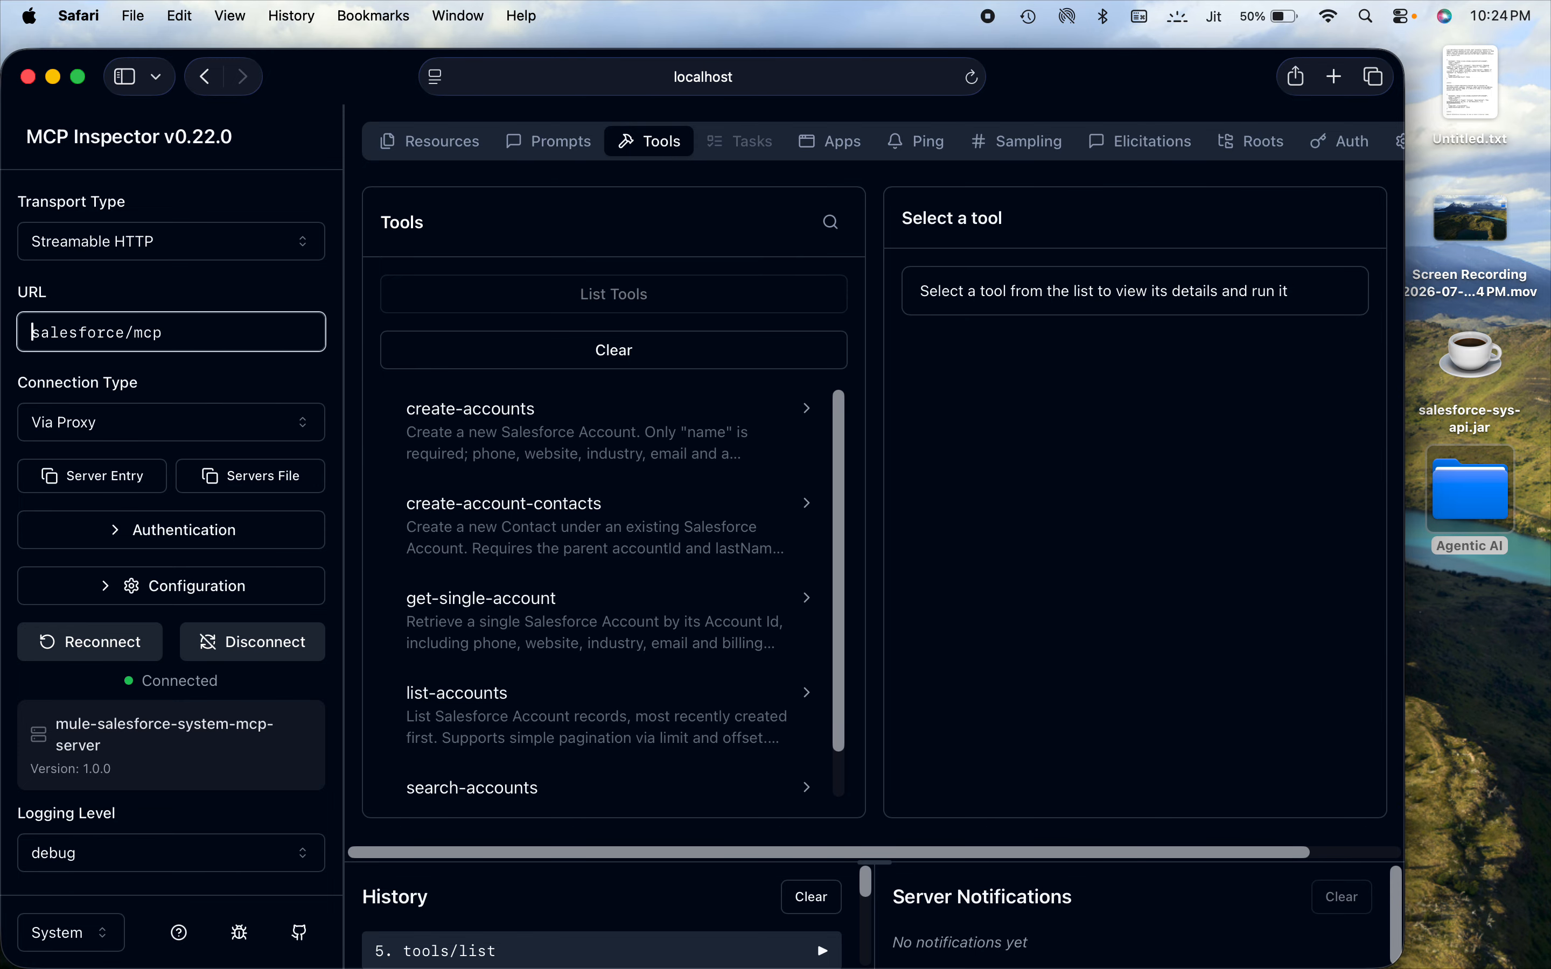
{"action": "key", "text": "super+v"}
{"action": "left_click_drag", "start_coordinate": [132, 333], "coordinate": [5, 337]}
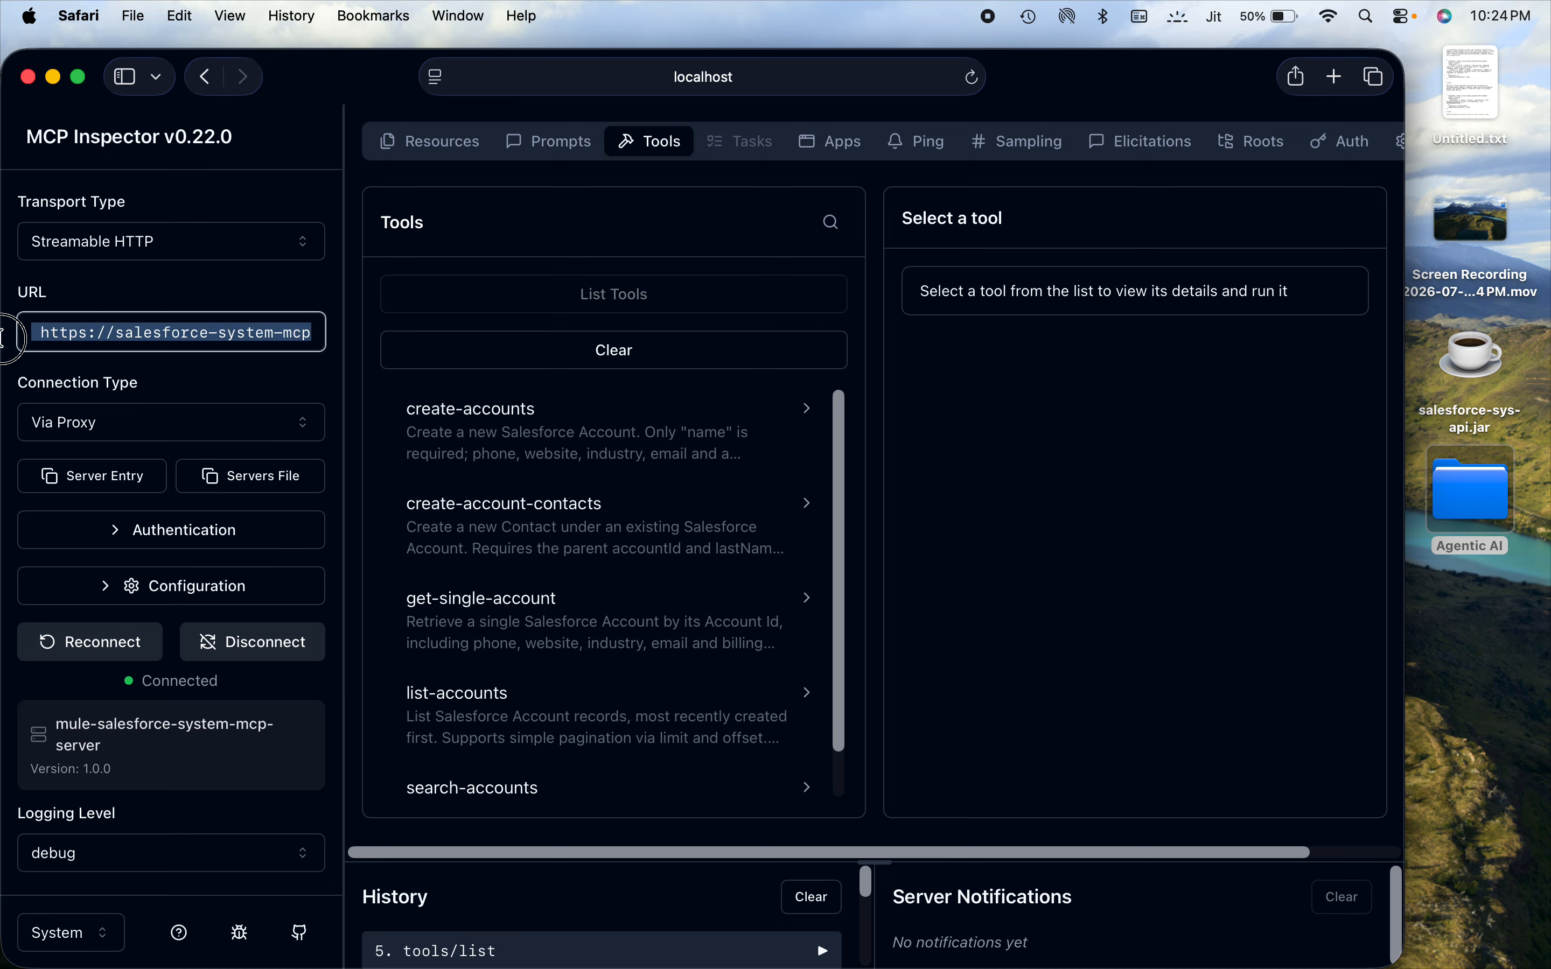
- Try to reconnect and disconnect the MCP server session, and copy the full server URL
{"action": "left_click", "coordinate": [83, 644]}
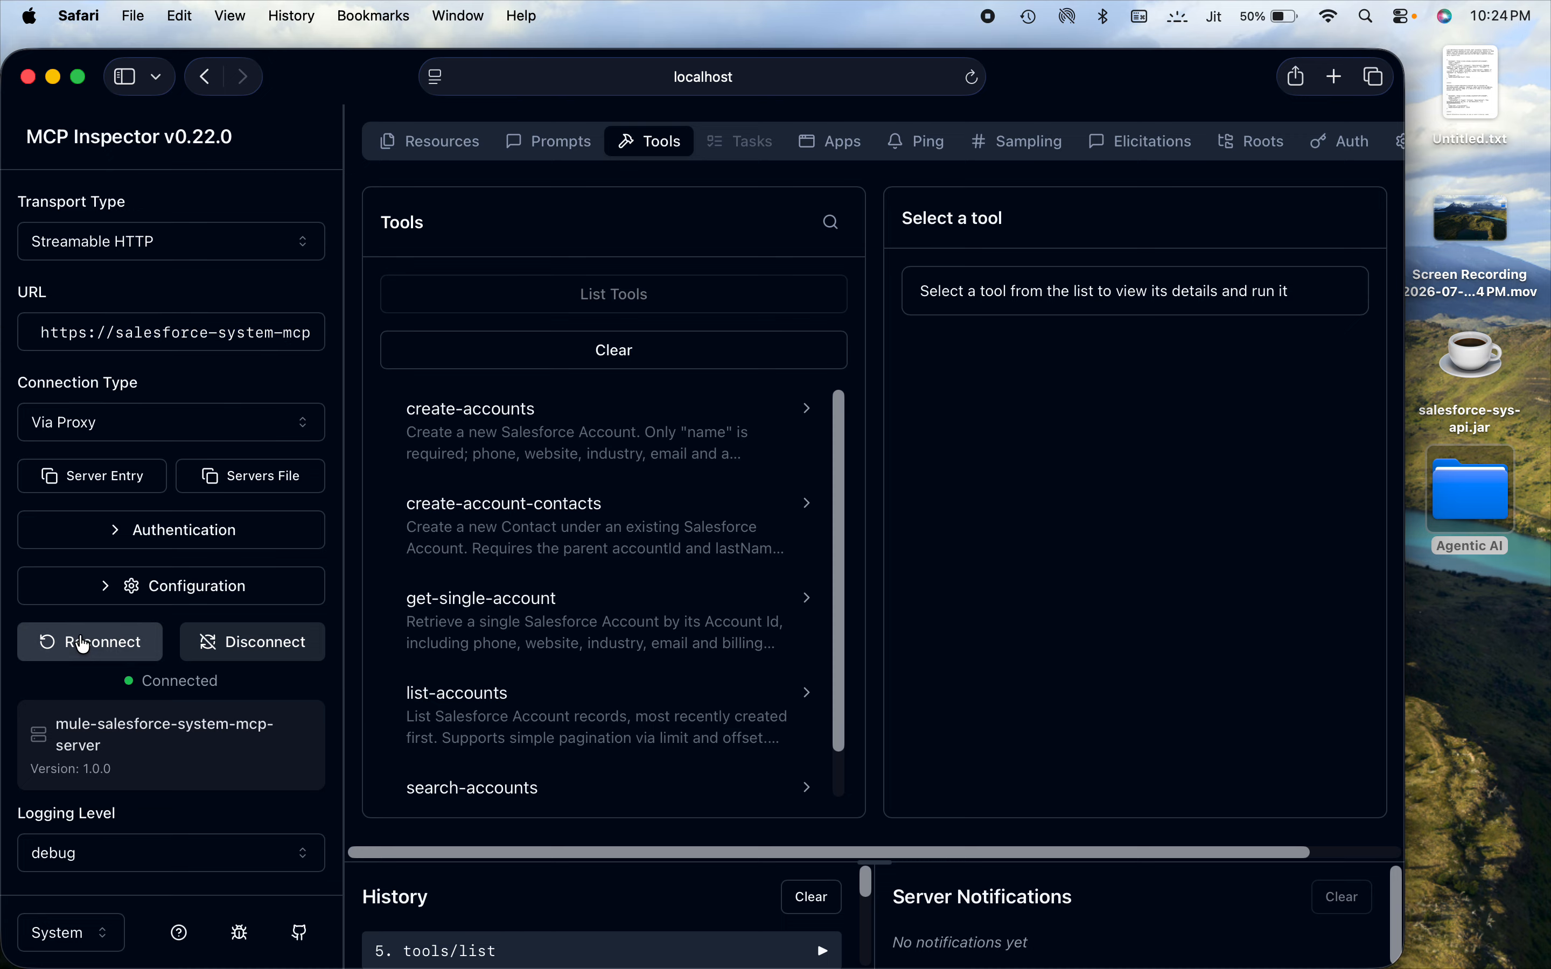
{"action": "left_click", "coordinate": [232, 649]}
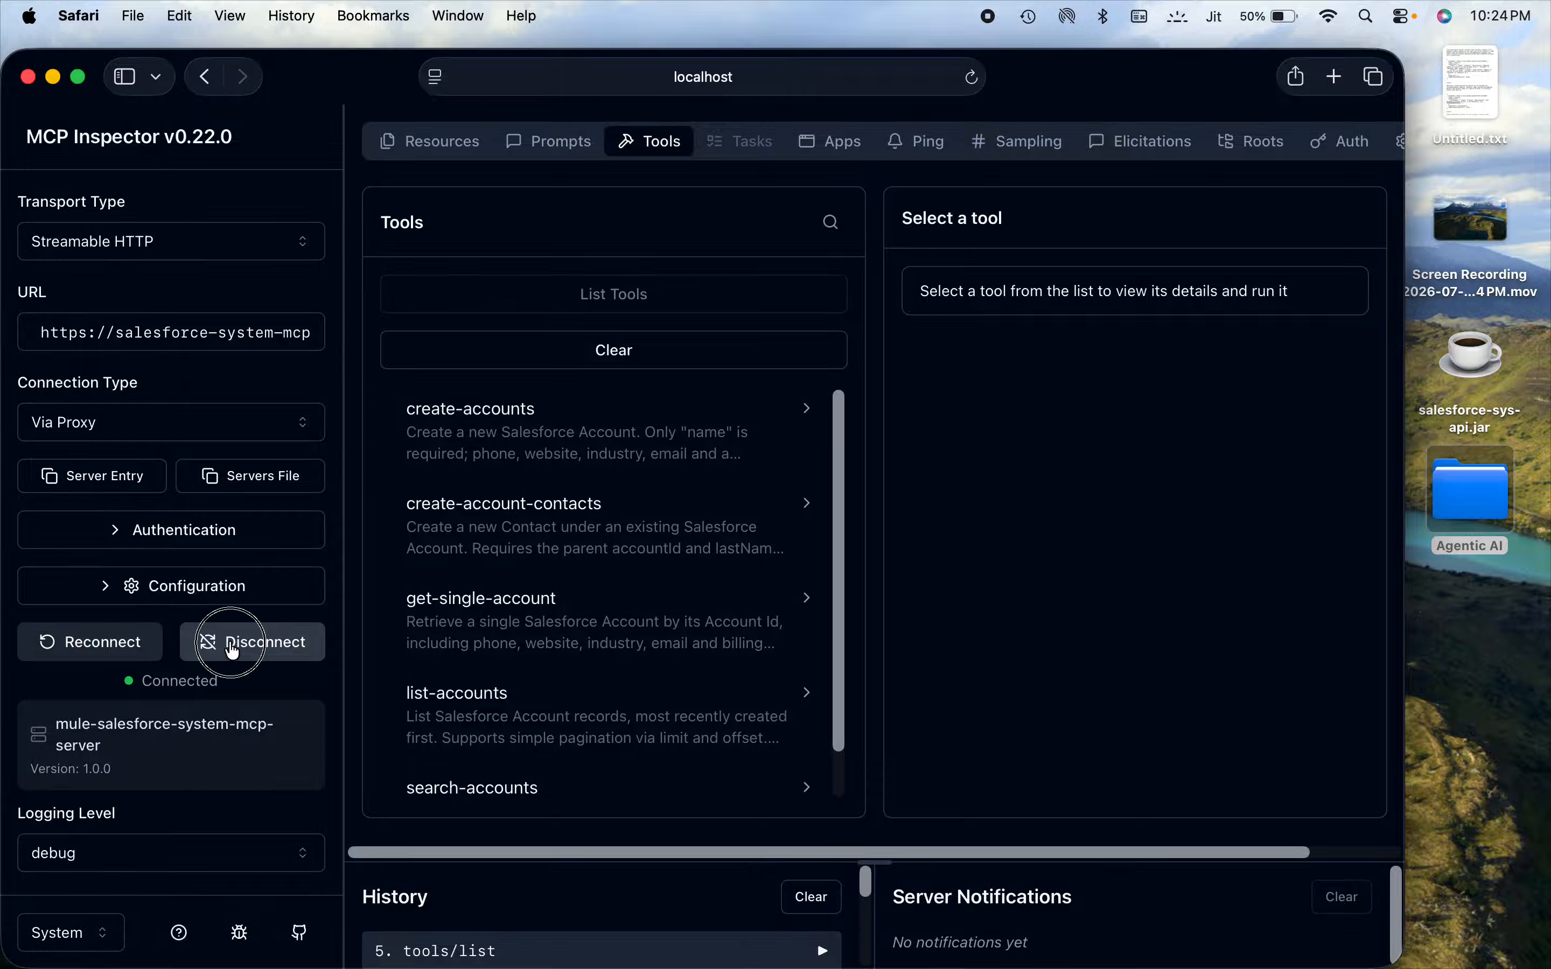
{"action": "left_click", "coordinate": [232, 343]}
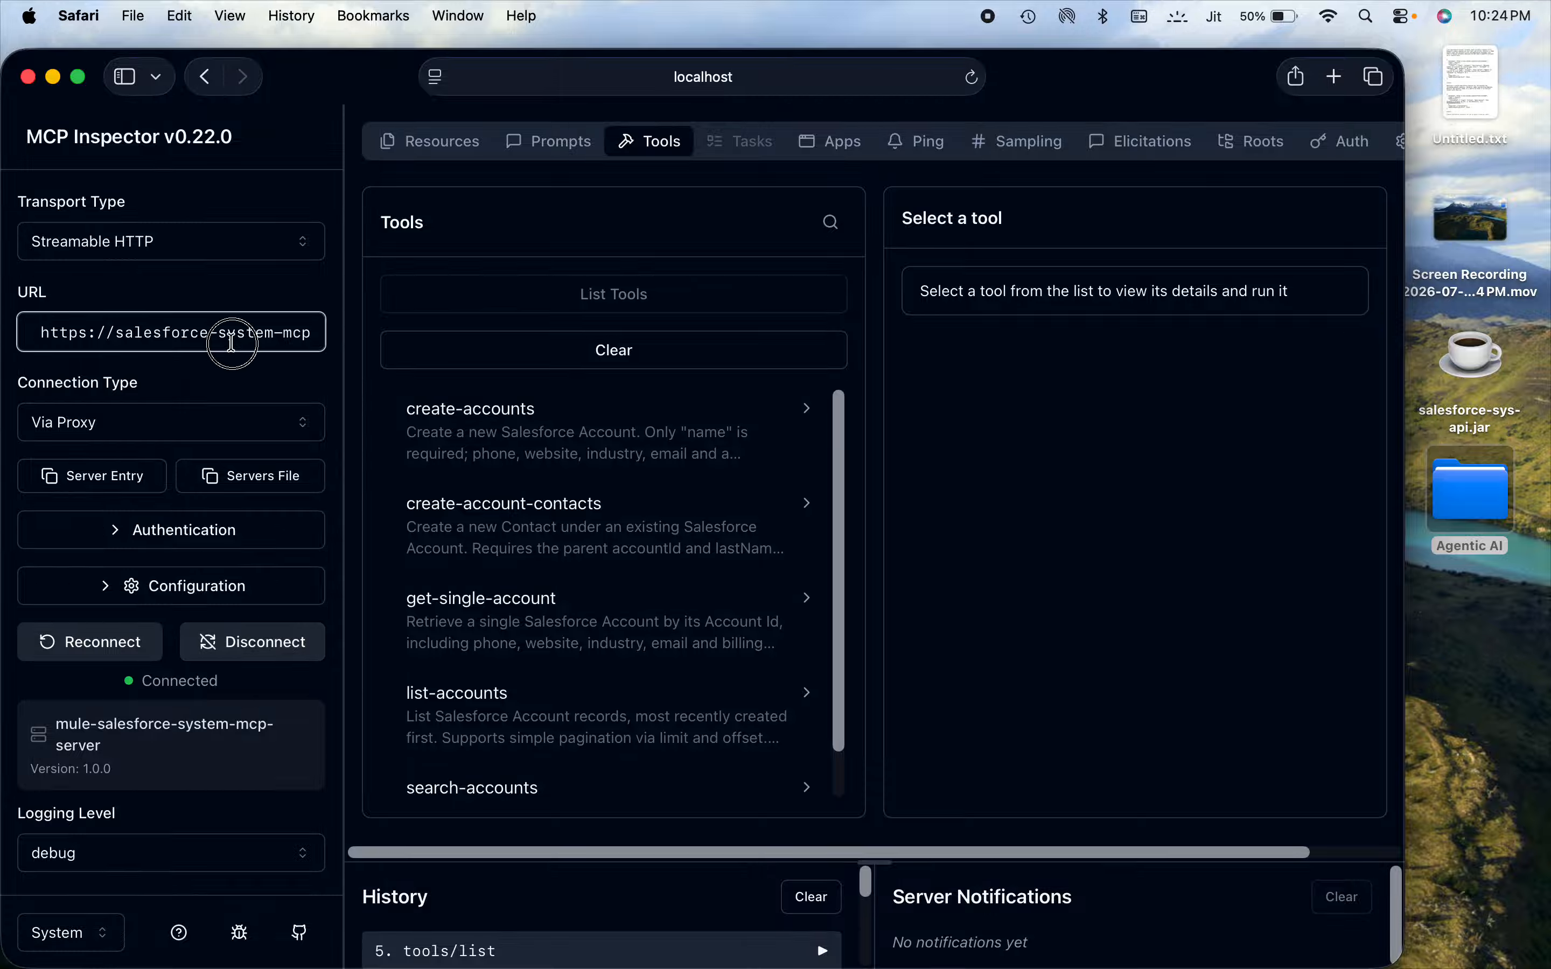
{"action": "key", "text": "super+a"}
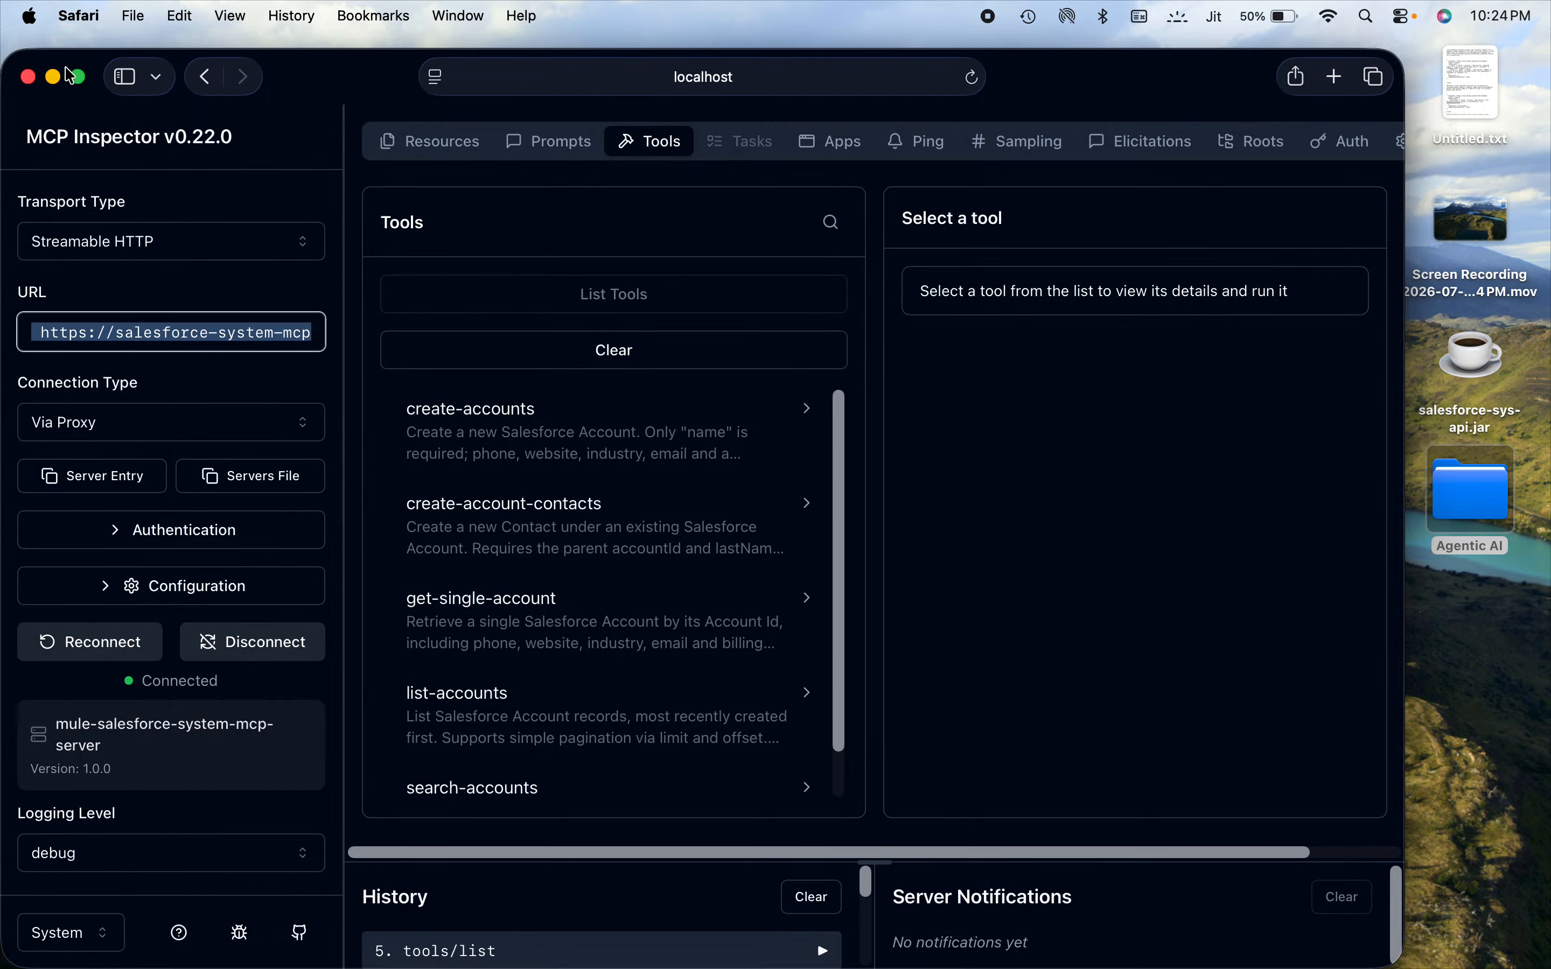
- Close the MCP Inspector browser window and terminate its running processes in Terminal
{"action": "left_click", "coordinate": [28, 77]}
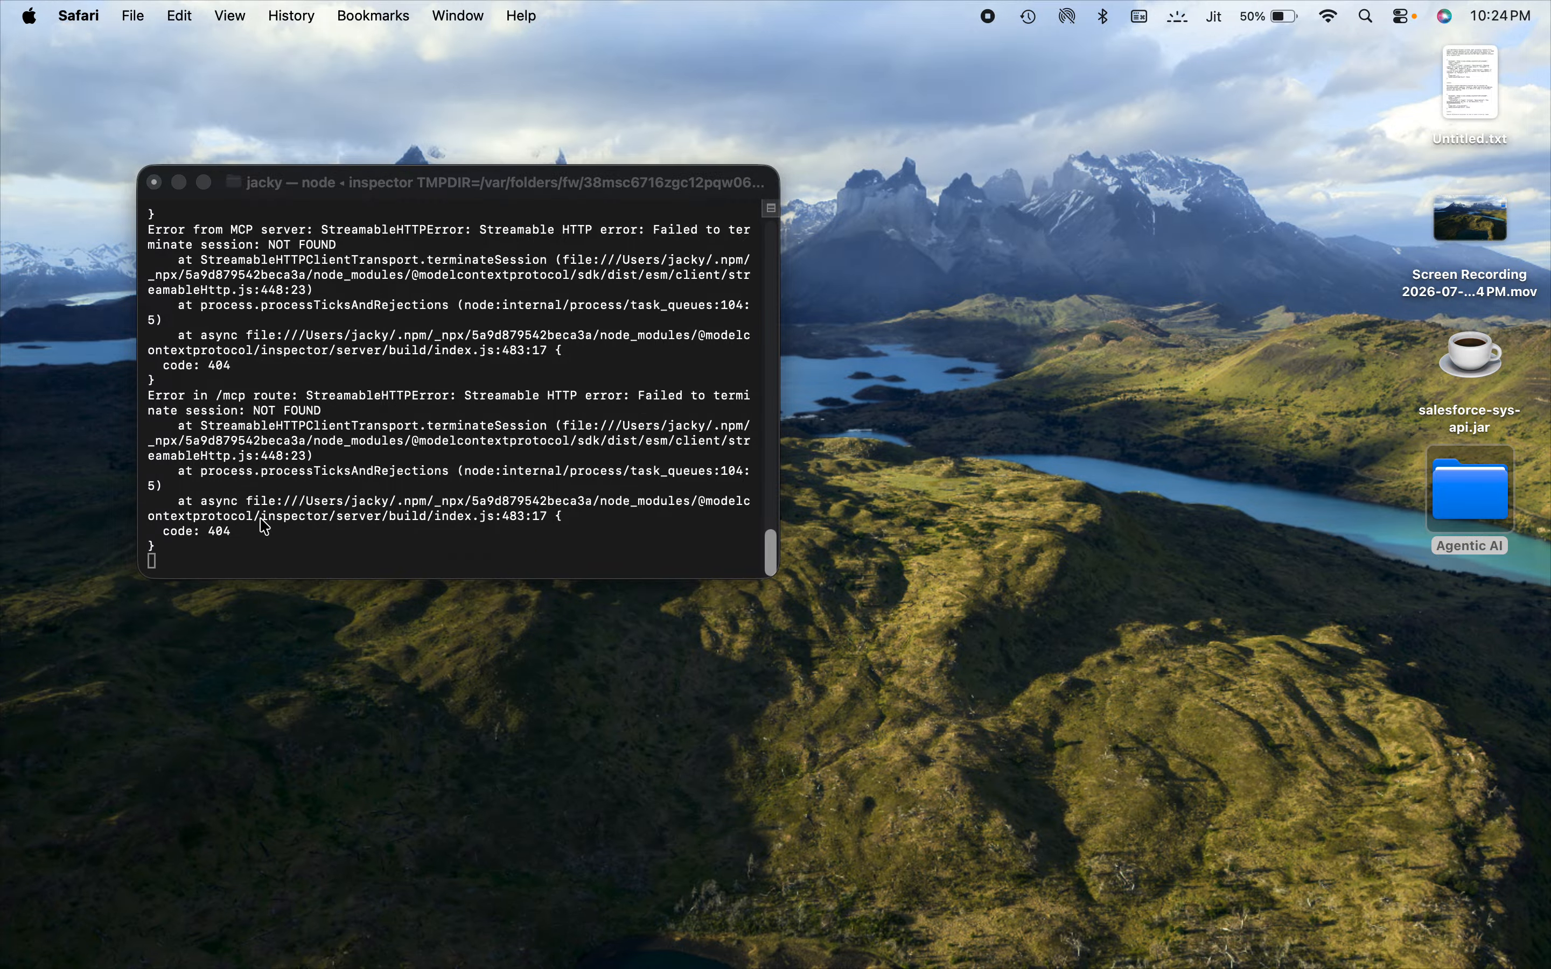
{"action": "left_click", "coordinate": [155, 183]}
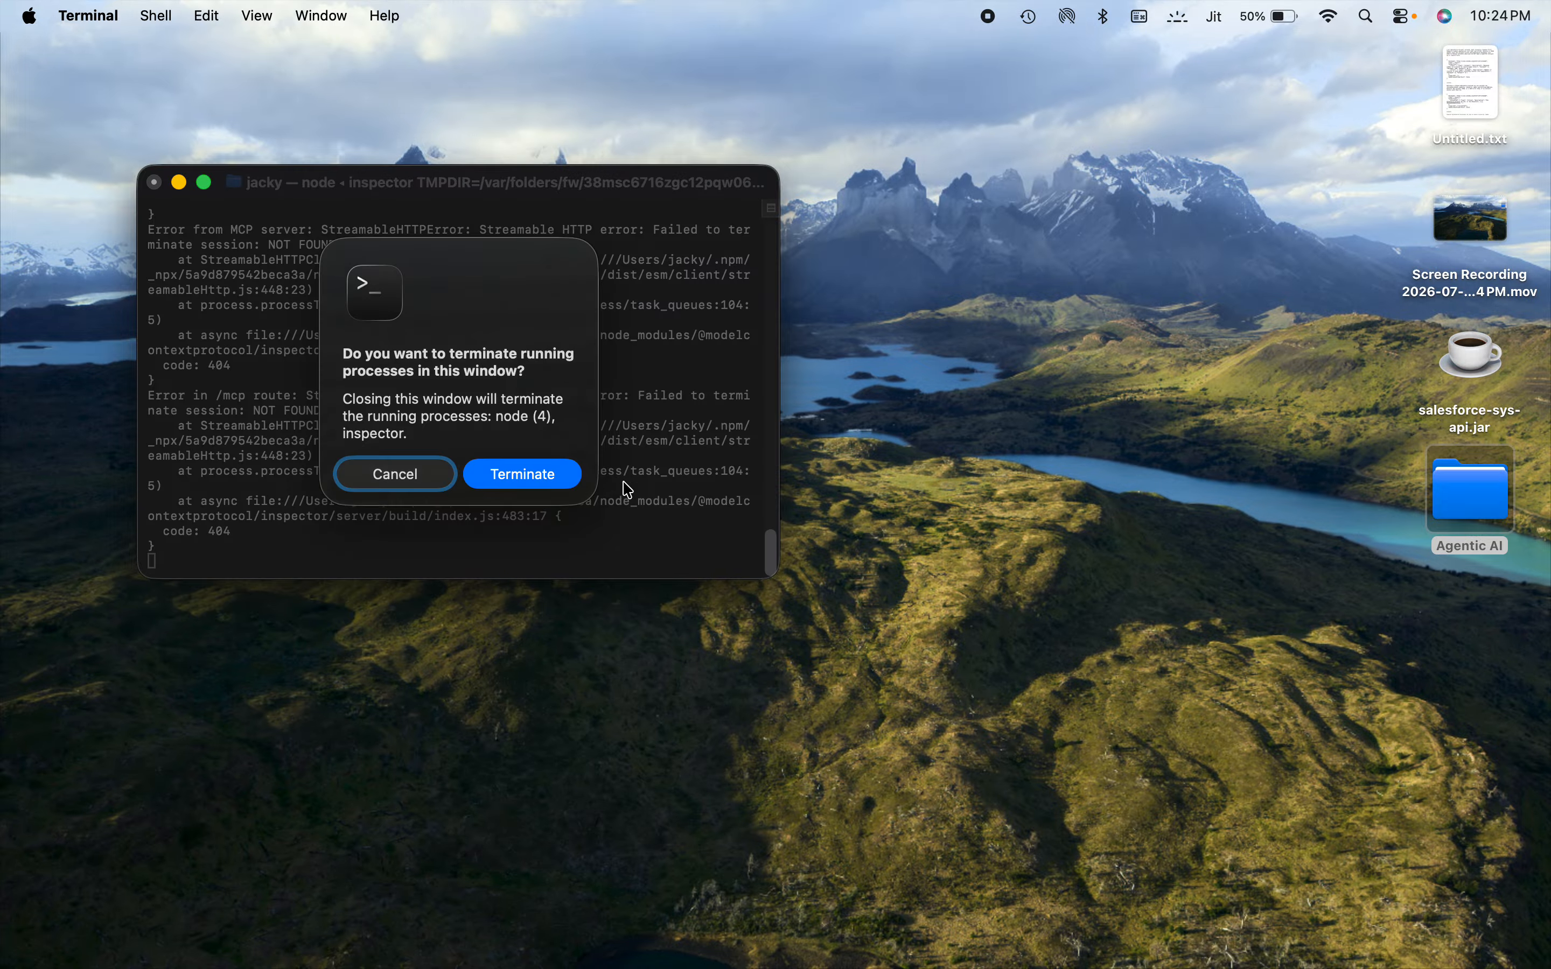
{"action": "left_click", "coordinate": [532, 473]}
{"action": "mouse_move", "coordinate": [1118, 964]}
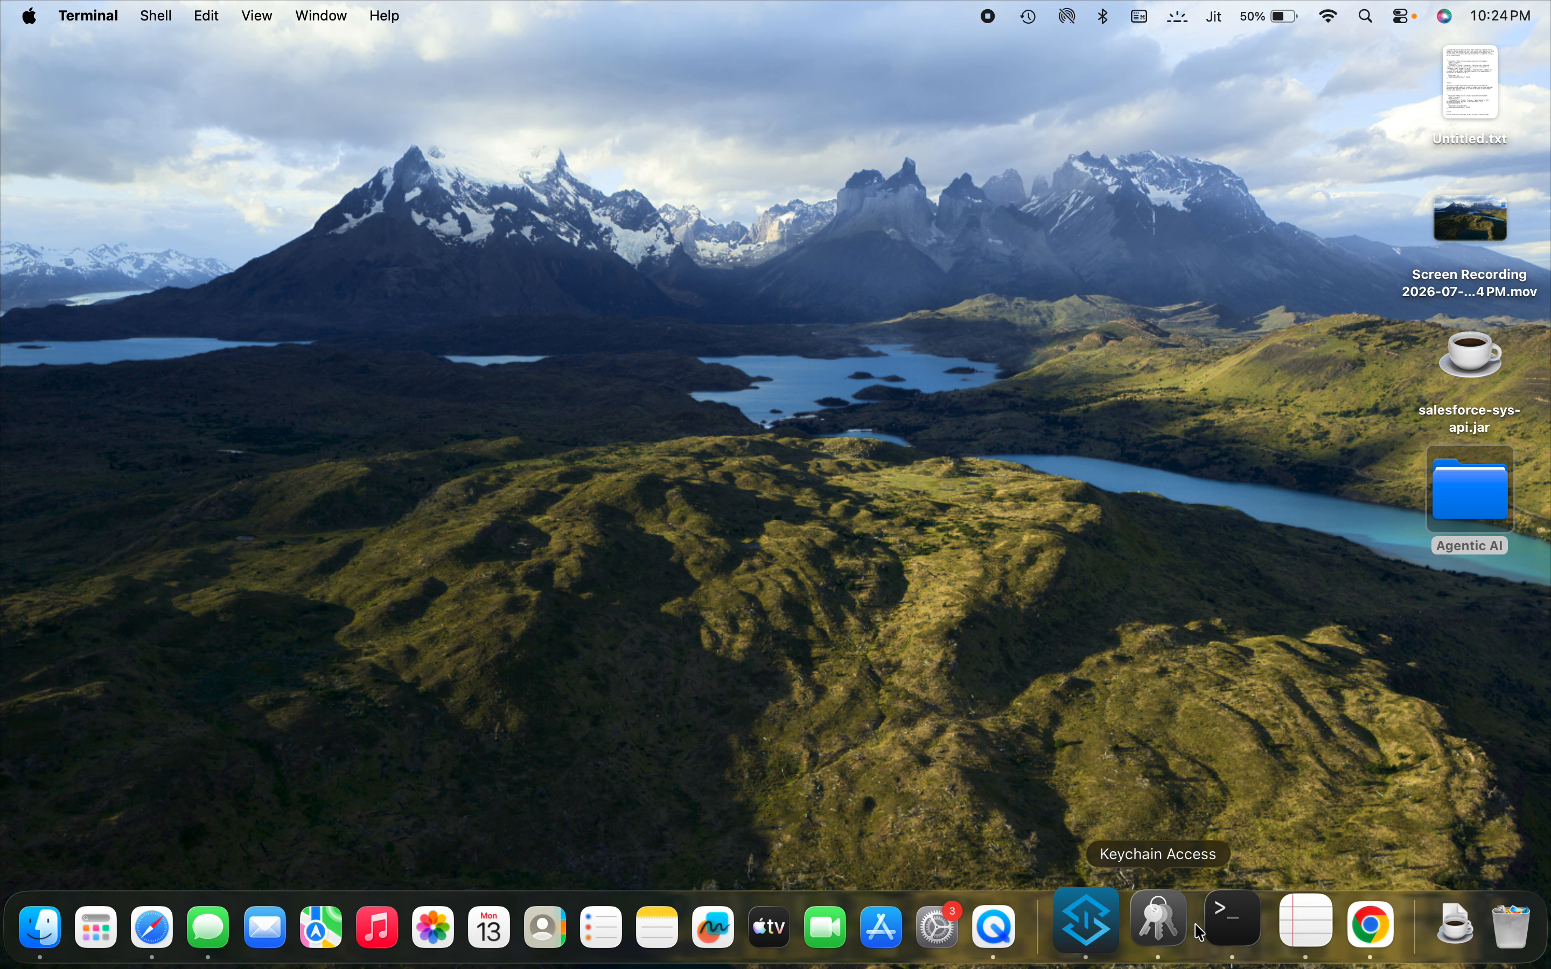
{"action": "left_click", "coordinate": [1254, 926]}
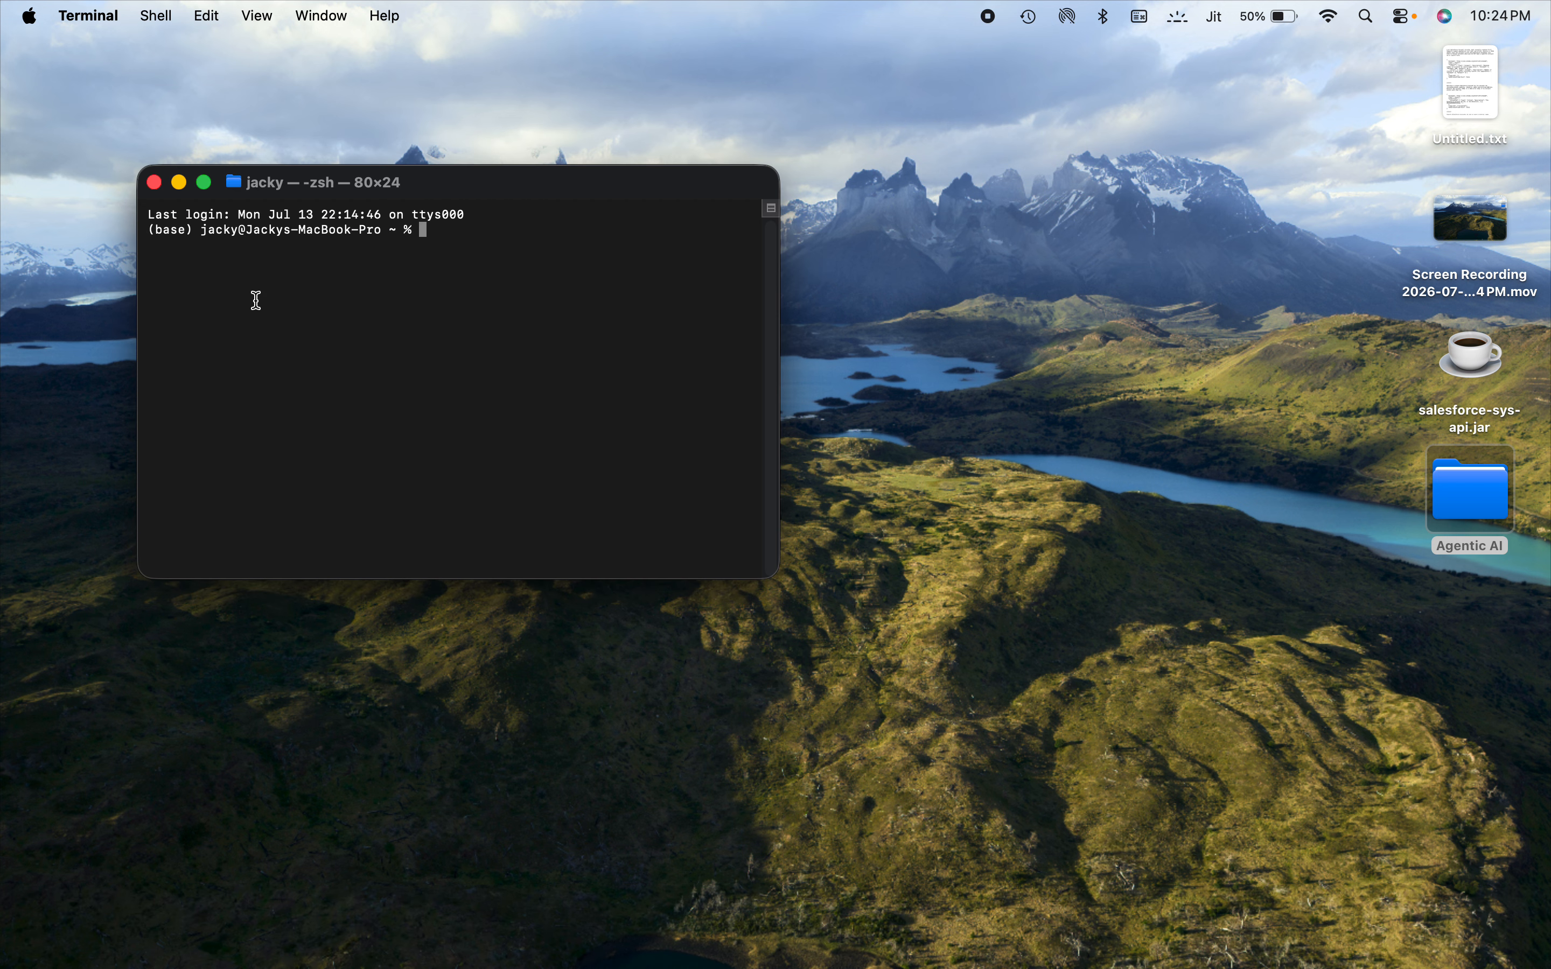
{"action": "type", "text": "npx @modelcontextprotocol/inspector"}
{"action": "key", "text": "Return"}
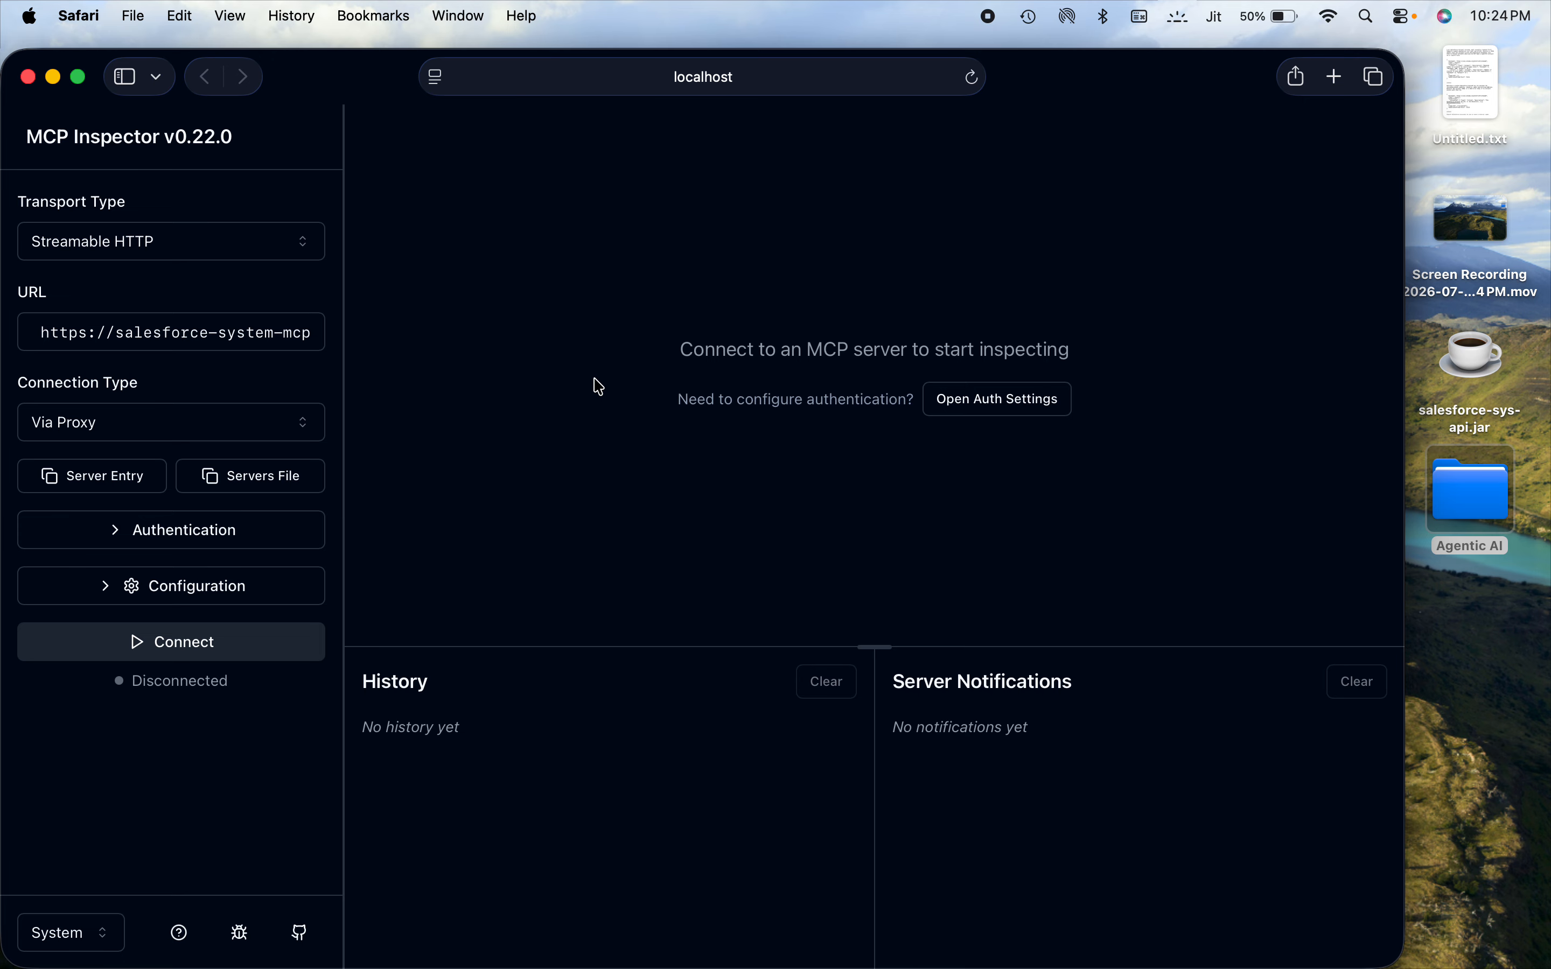
- Enter the copied internal salesforce/mcp URL without a leading space and try to connect to the server
{"action": "left_click", "coordinate": [162, 336]}
{"action": "key", "text": "super+a"}
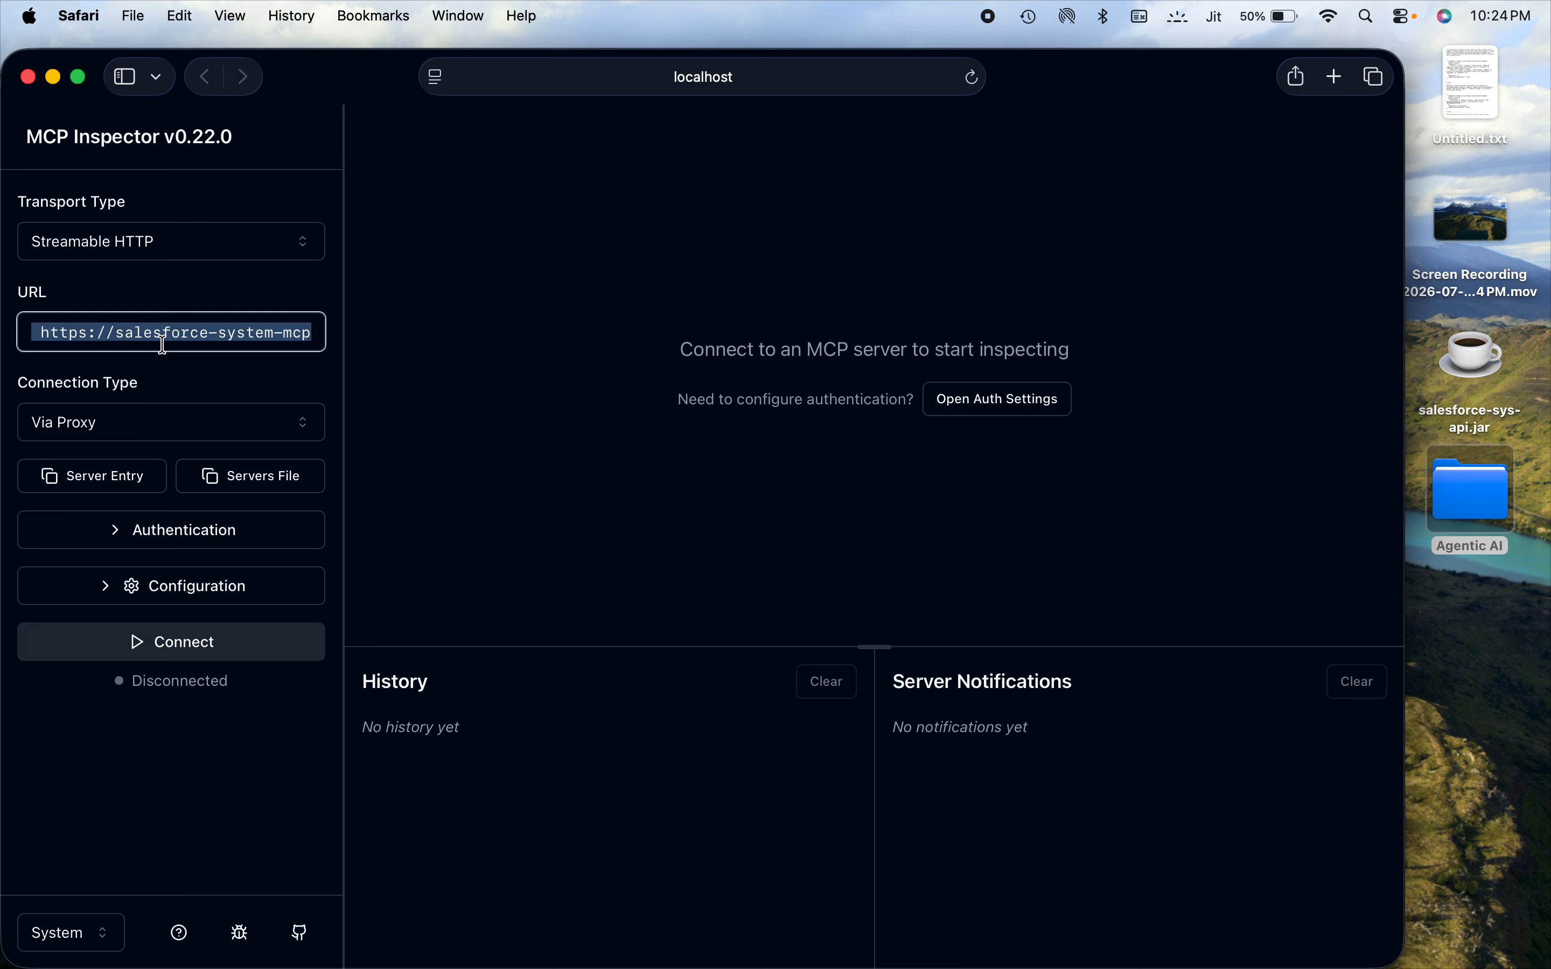
{"action": "key", "text": "super+v"}
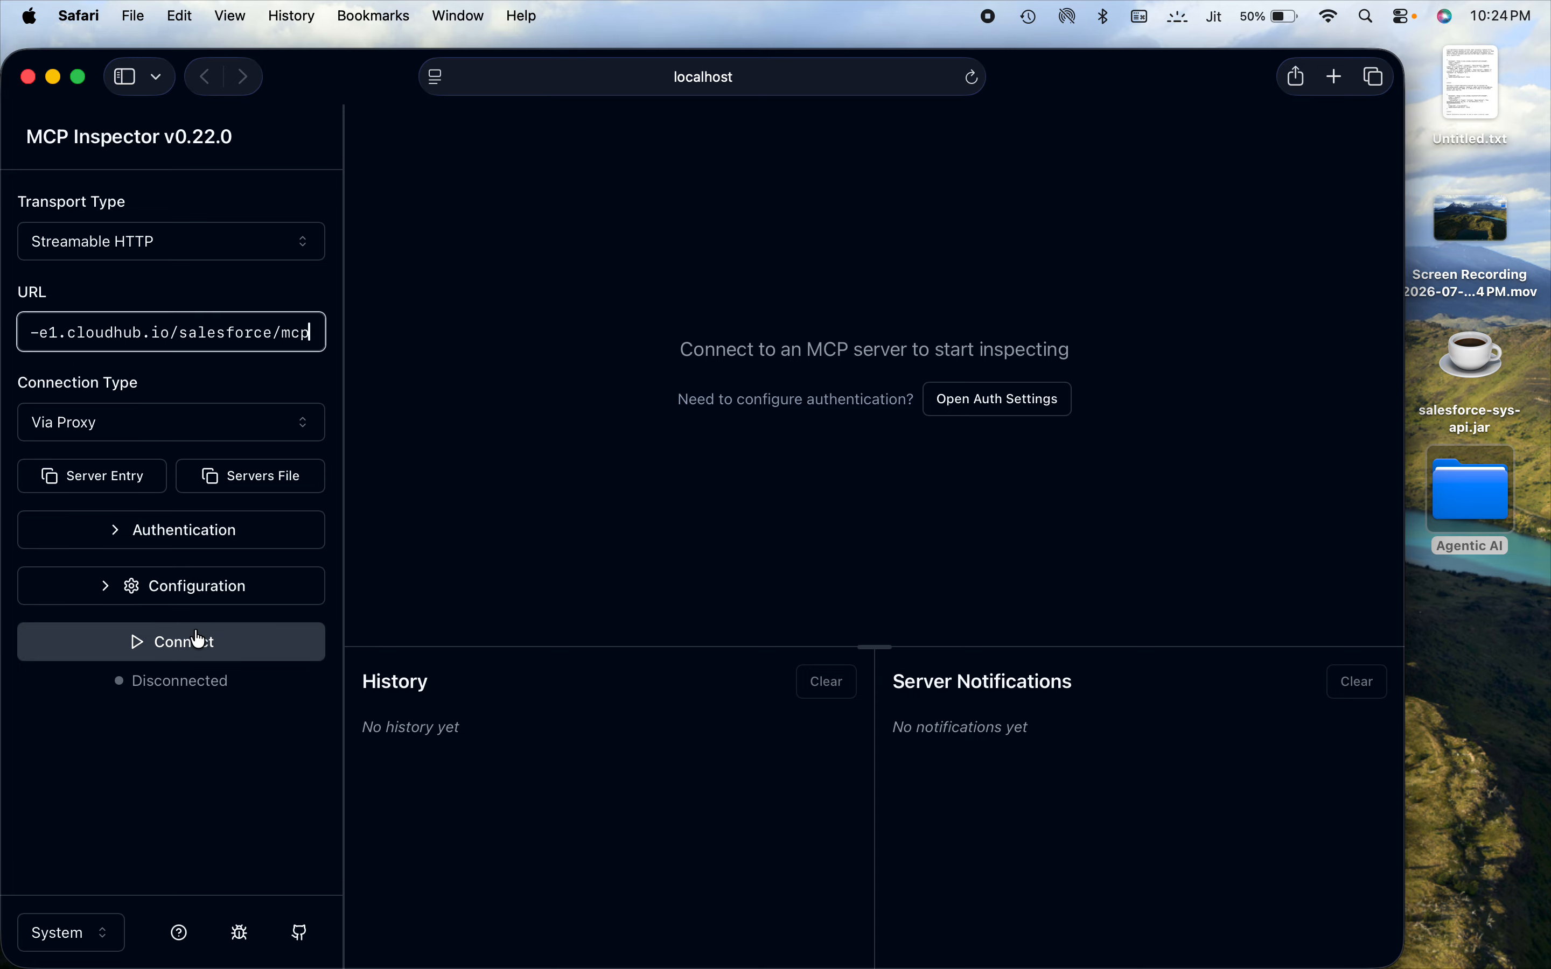
{"action": "left_click", "coordinate": [182, 658]}
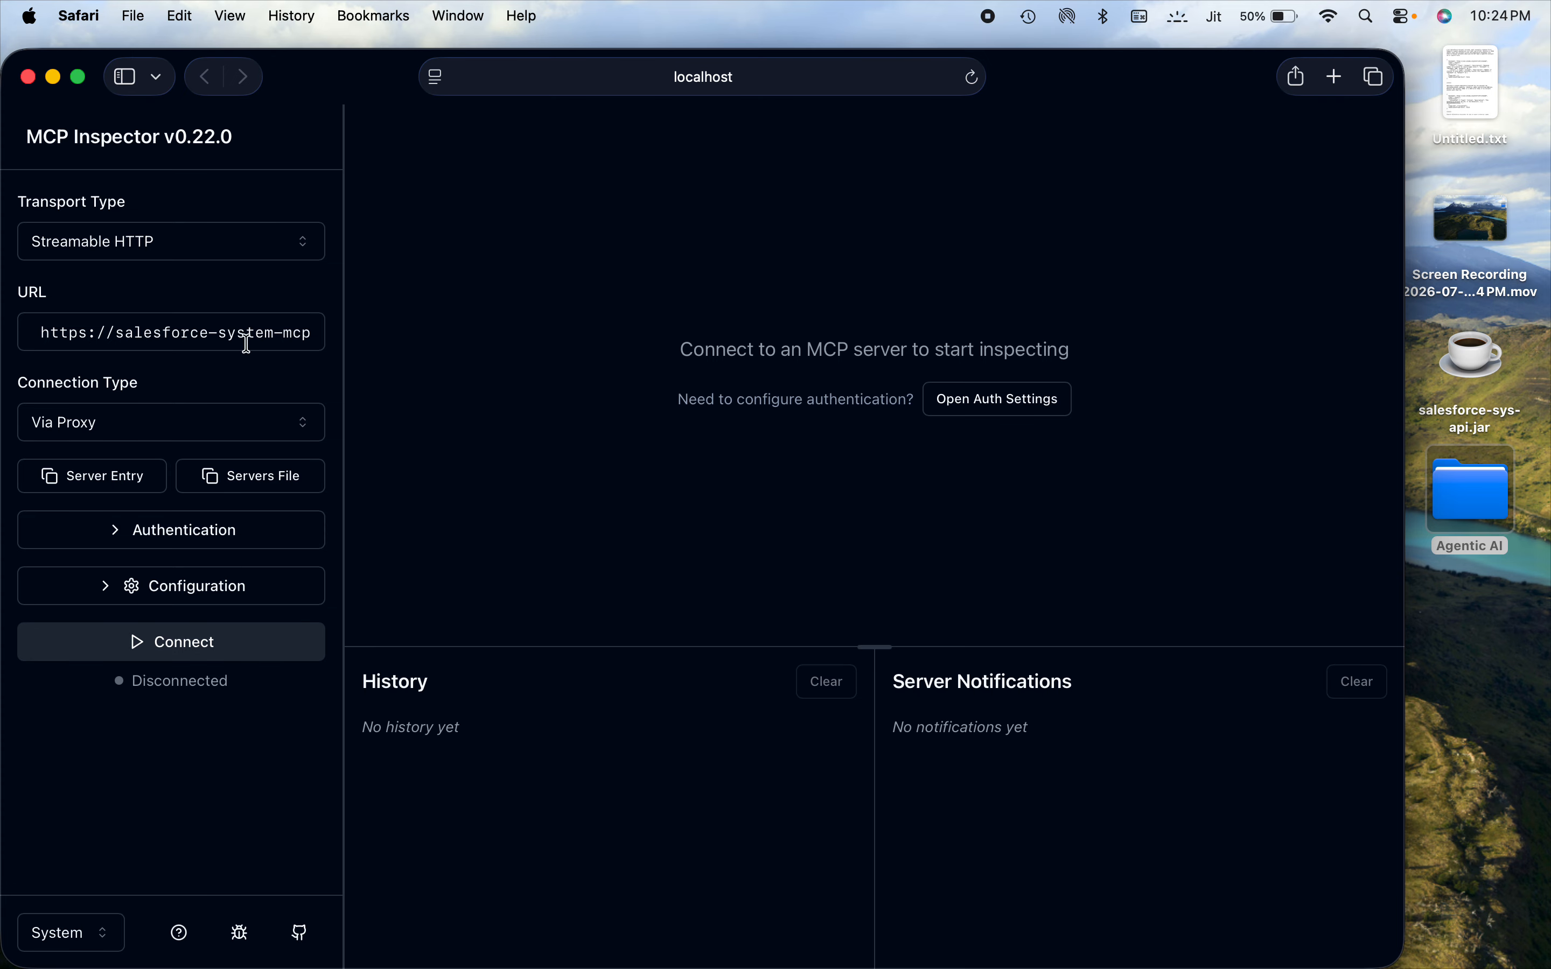
{"action": "left_click", "coordinate": [38, 340]}
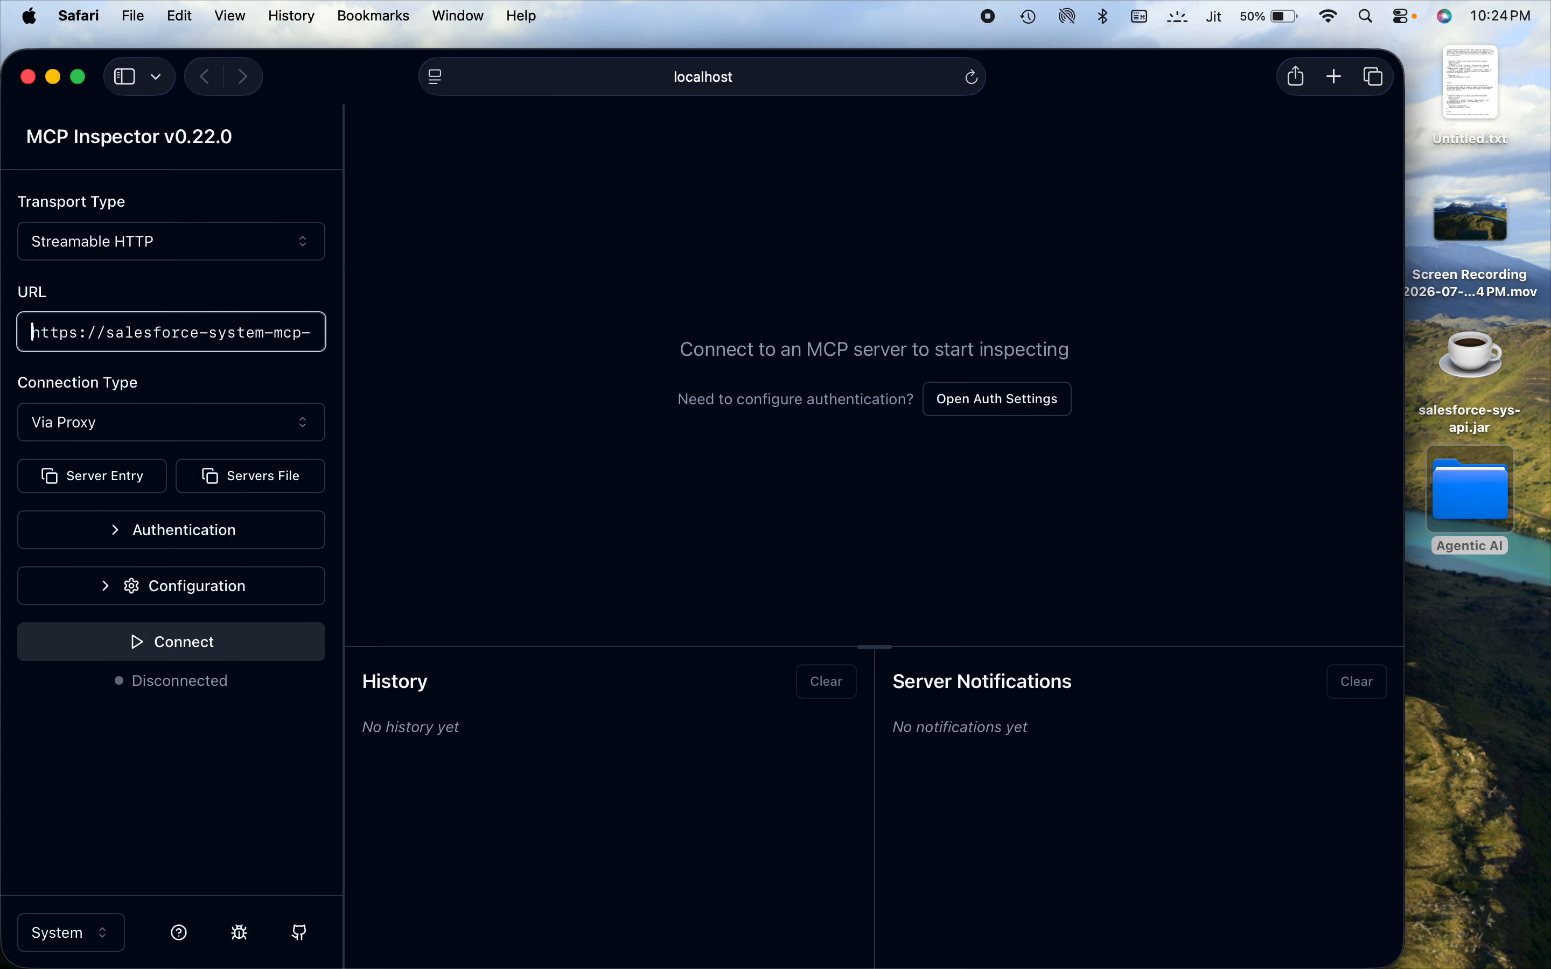
{"action": "left_click", "coordinate": [138, 657]}
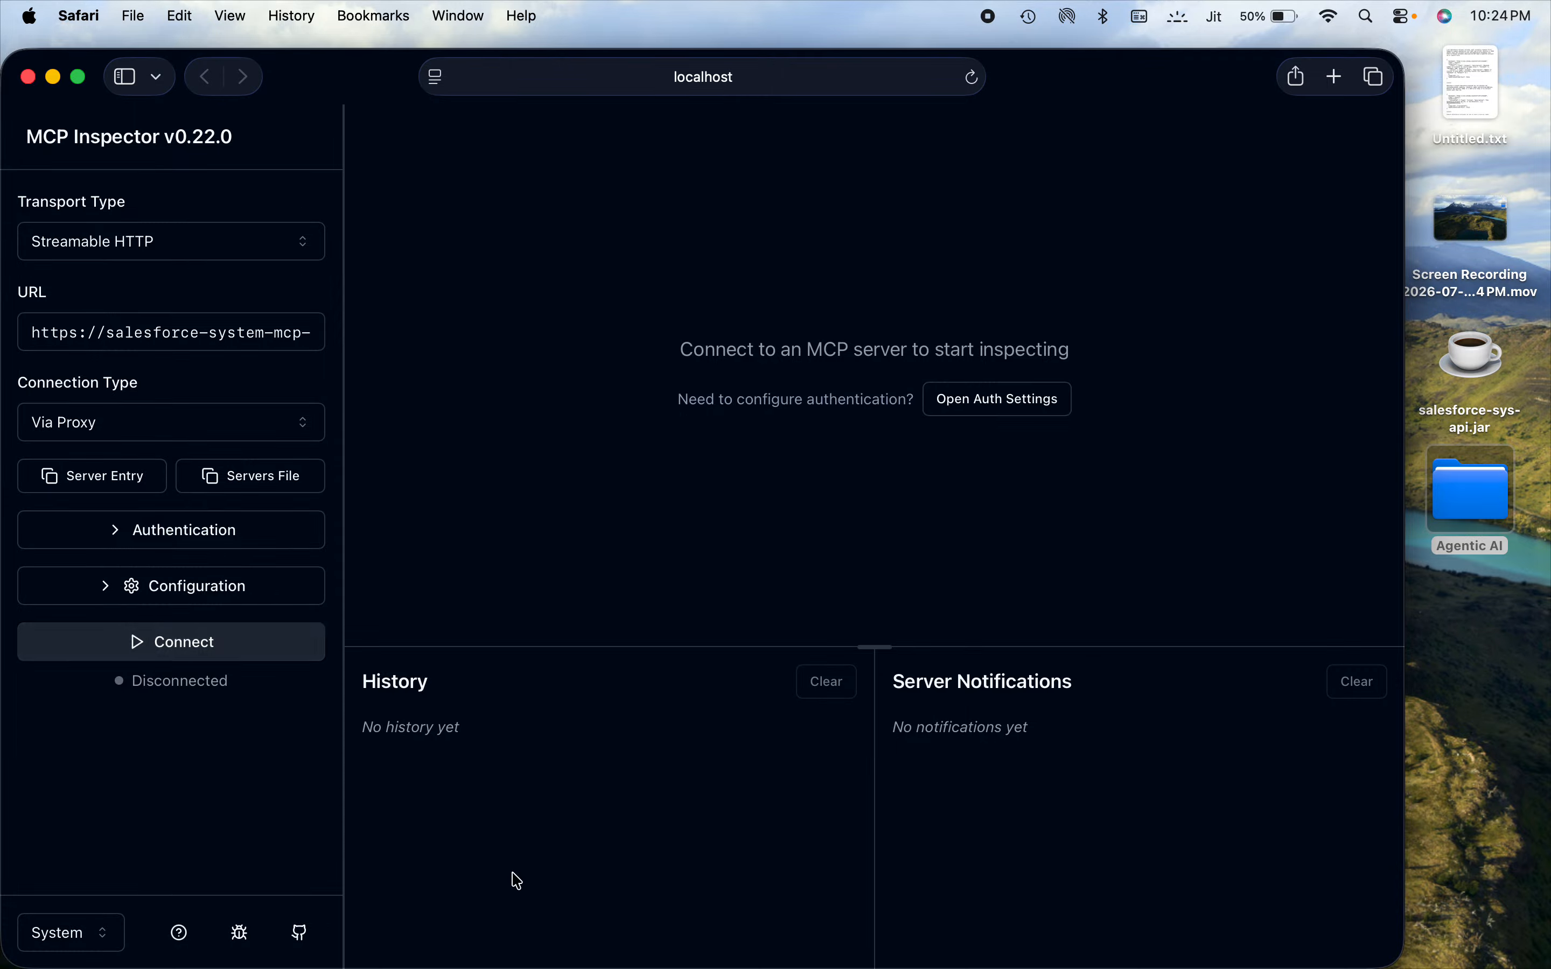
- Switch to Runtime Manager in Chrome and open the dashboard of the managed Omni Gateway jitendra-sandbox-gw
{"action": "mouse_move", "coordinate": [538, 965]}
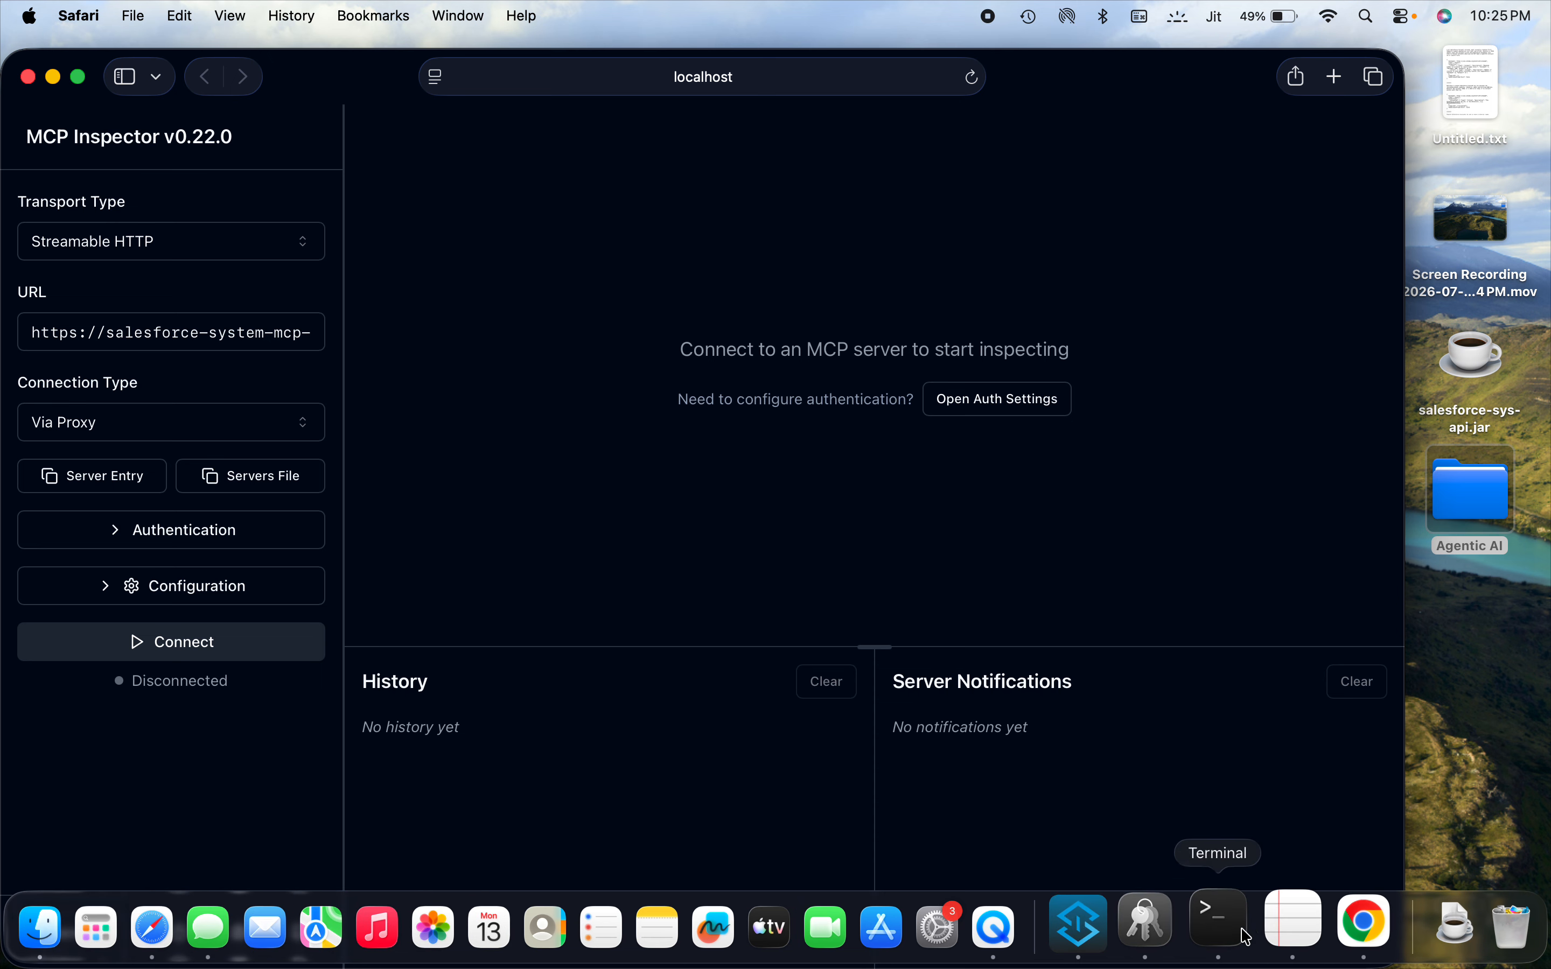
{"action": "left_click", "coordinate": [1315, 922]}
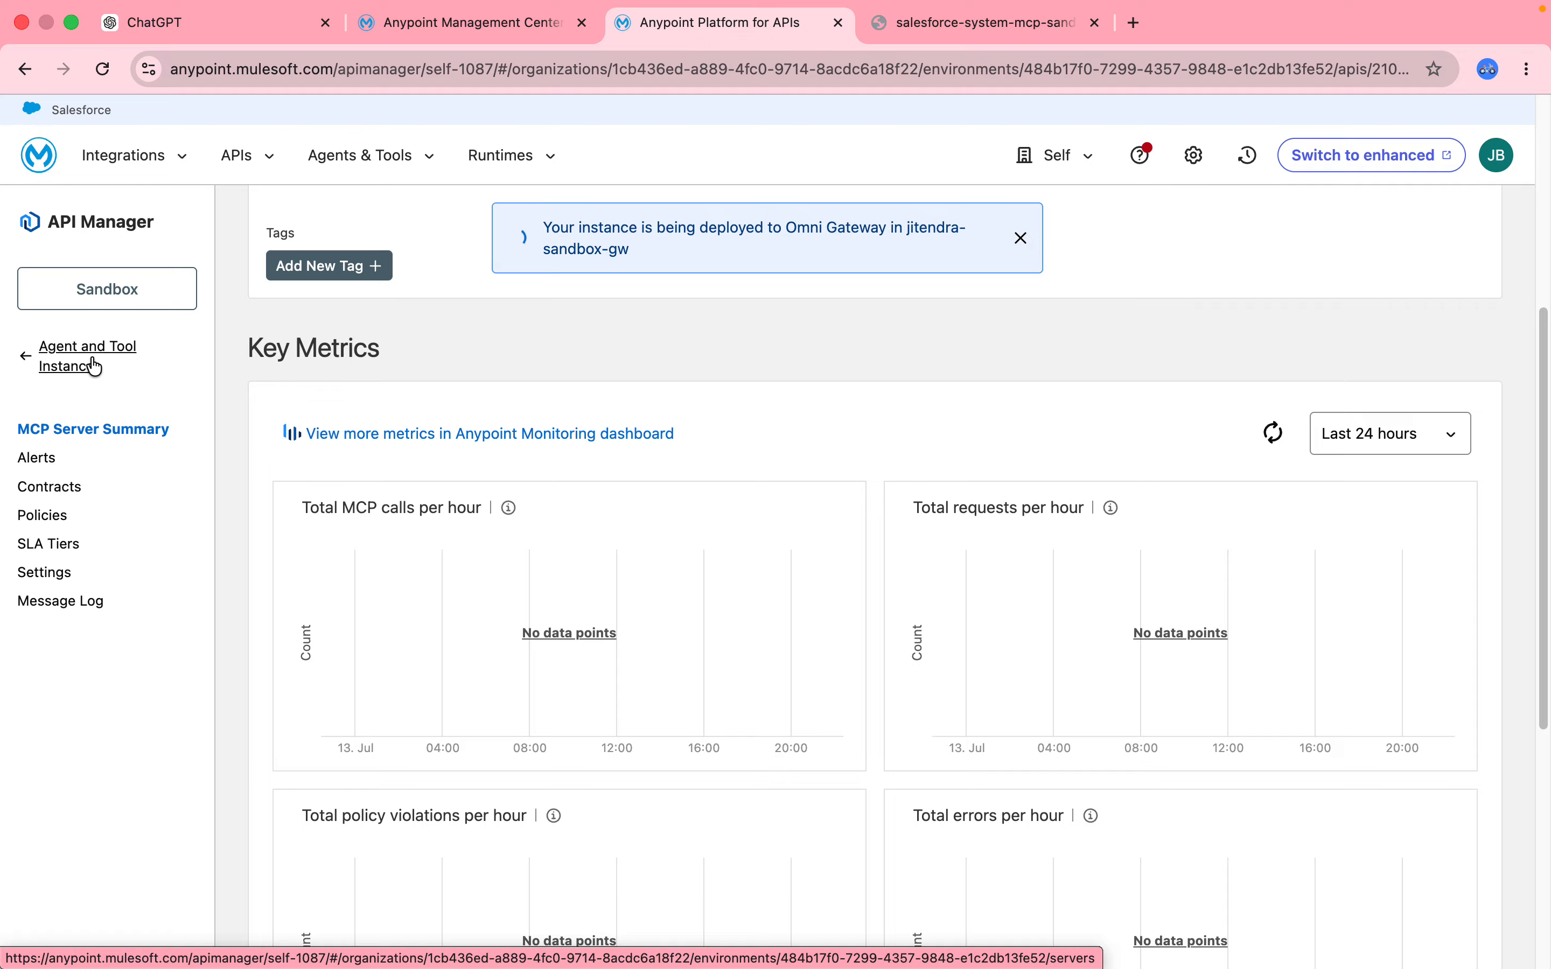
{"action": "left_click", "coordinate": [522, 22]}
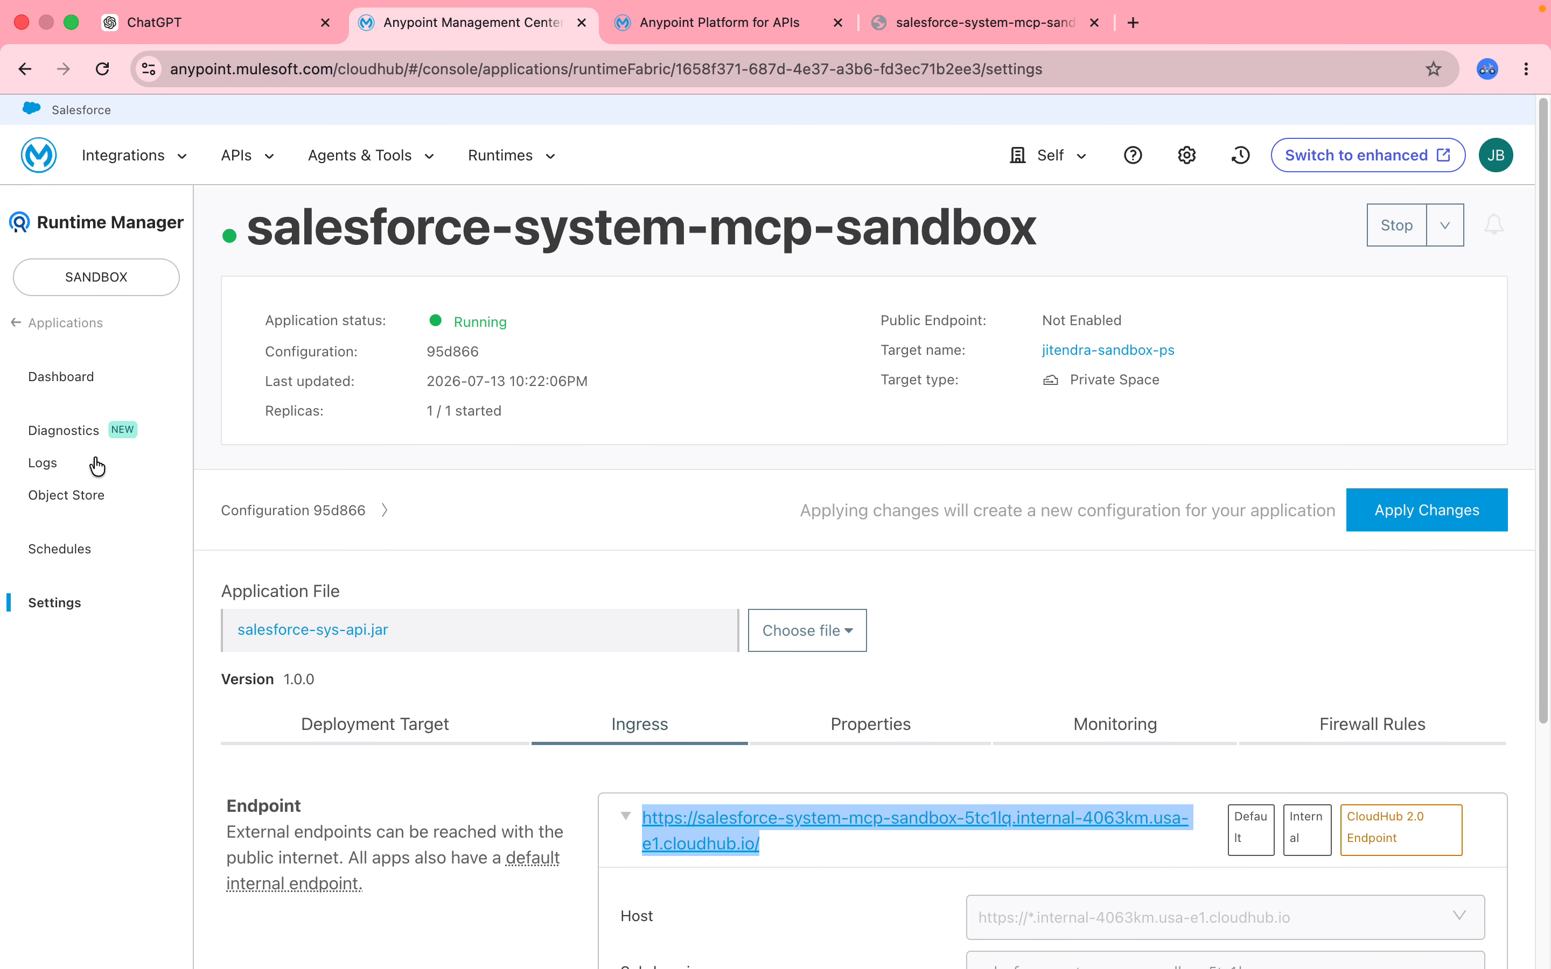
{"action": "left_click", "coordinate": [51, 322]}
{"action": "left_click", "coordinate": [62, 384]}
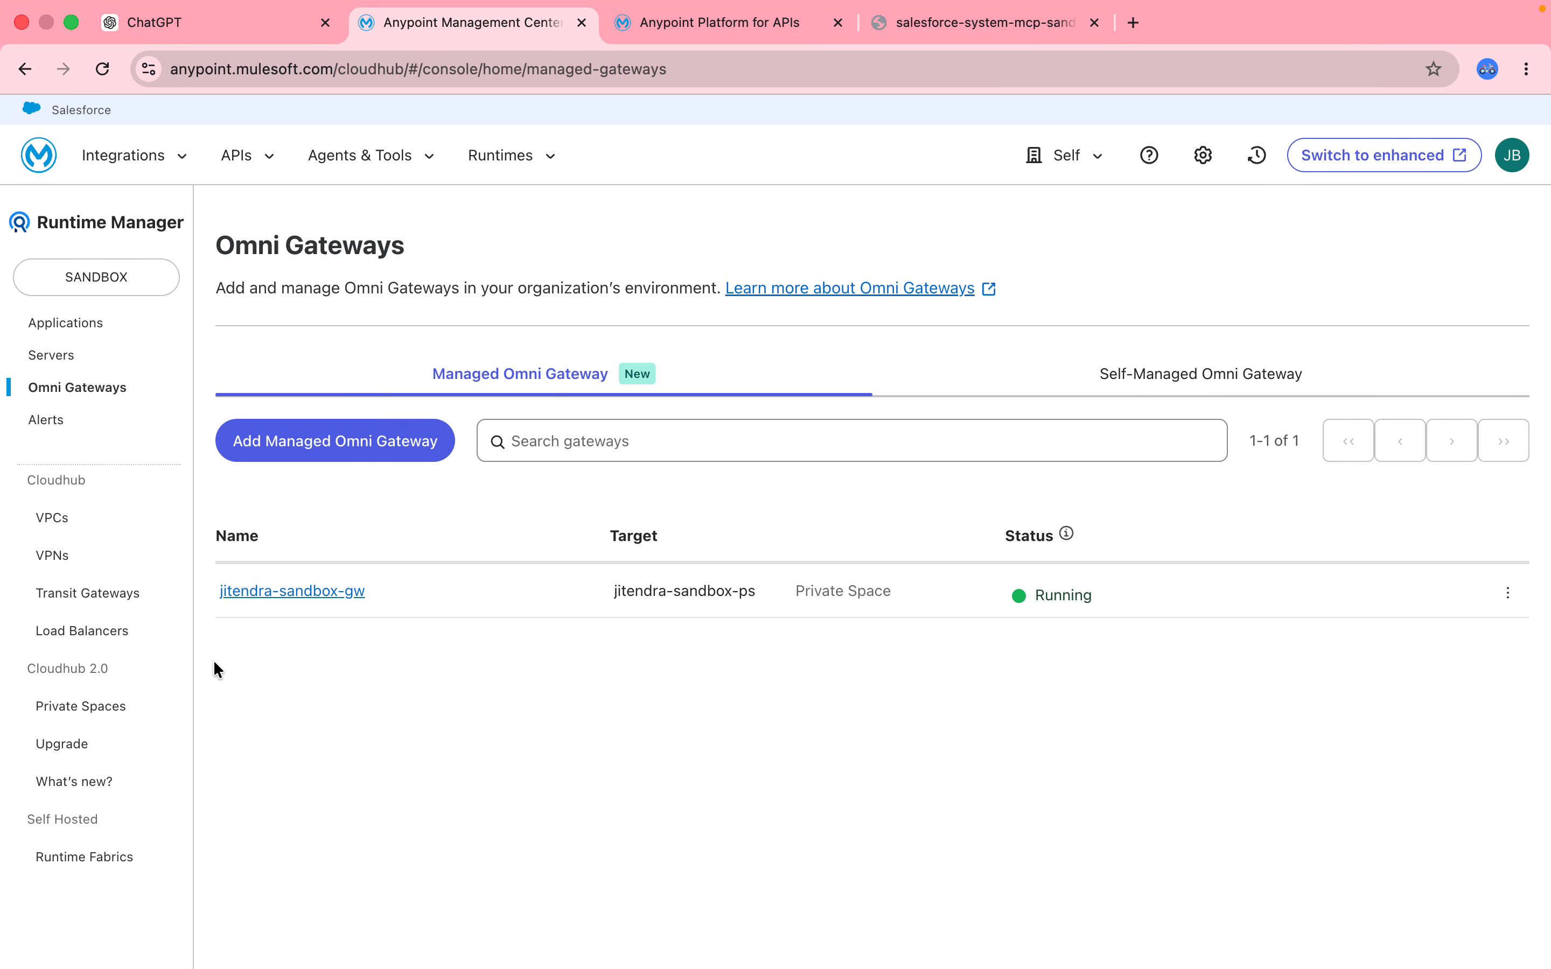
{"action": "left_click", "coordinate": [266, 594]}
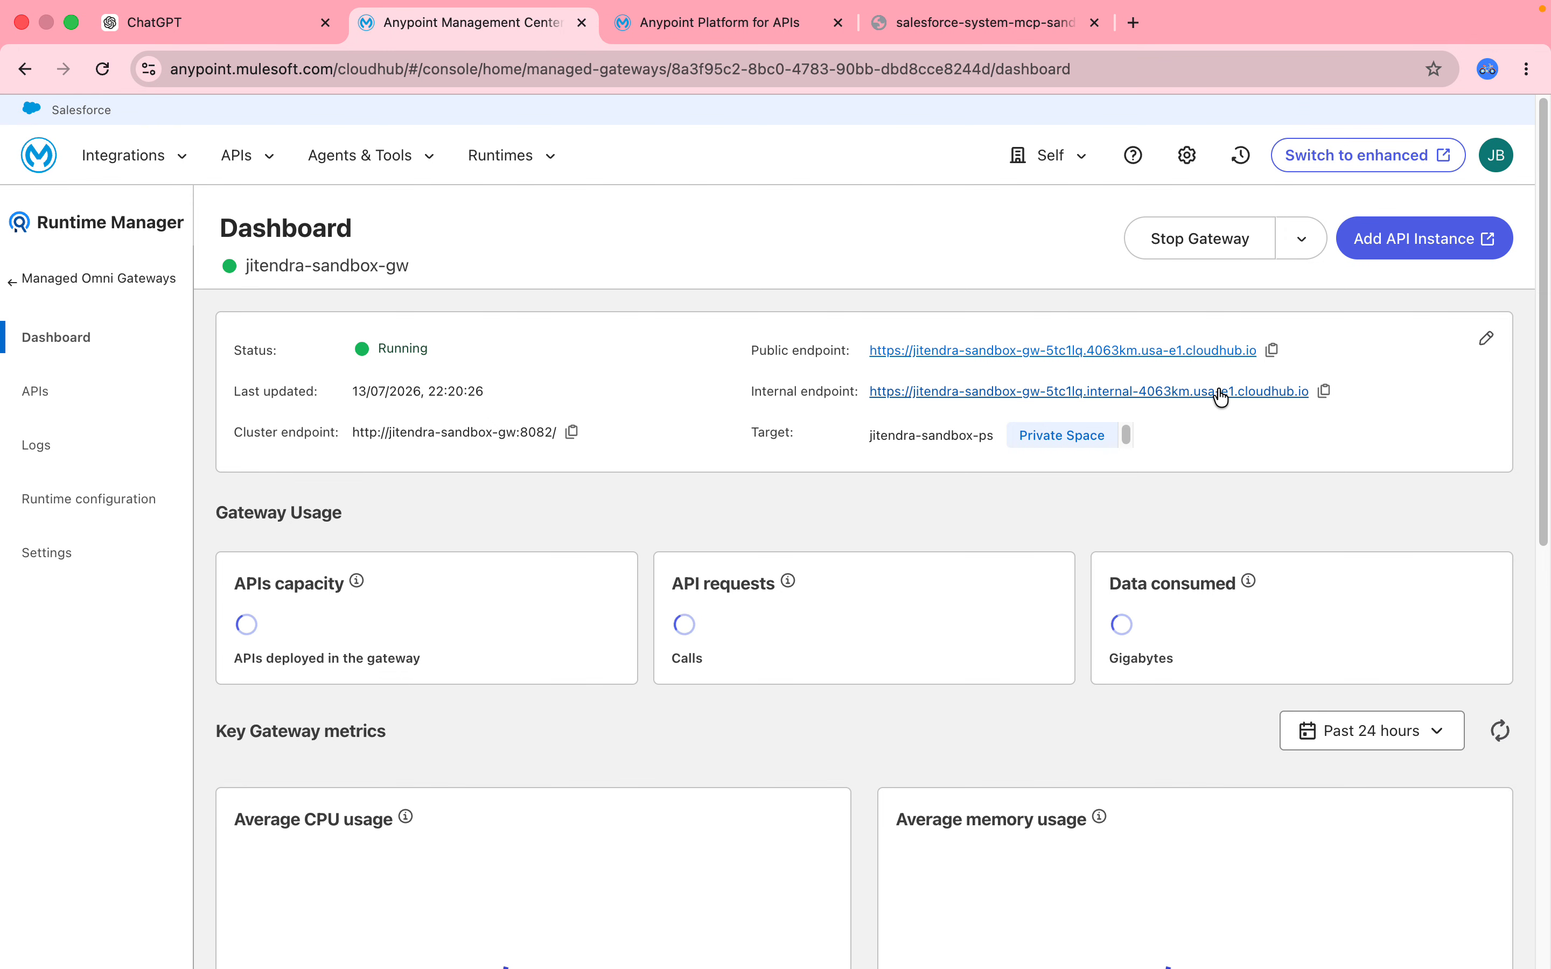
- Copy the public endpoint of jitendra-sandbox-gw and open the Salesforce System MCP instance's settings in API Manager
{"action": "left_click", "coordinate": [1271, 352]}
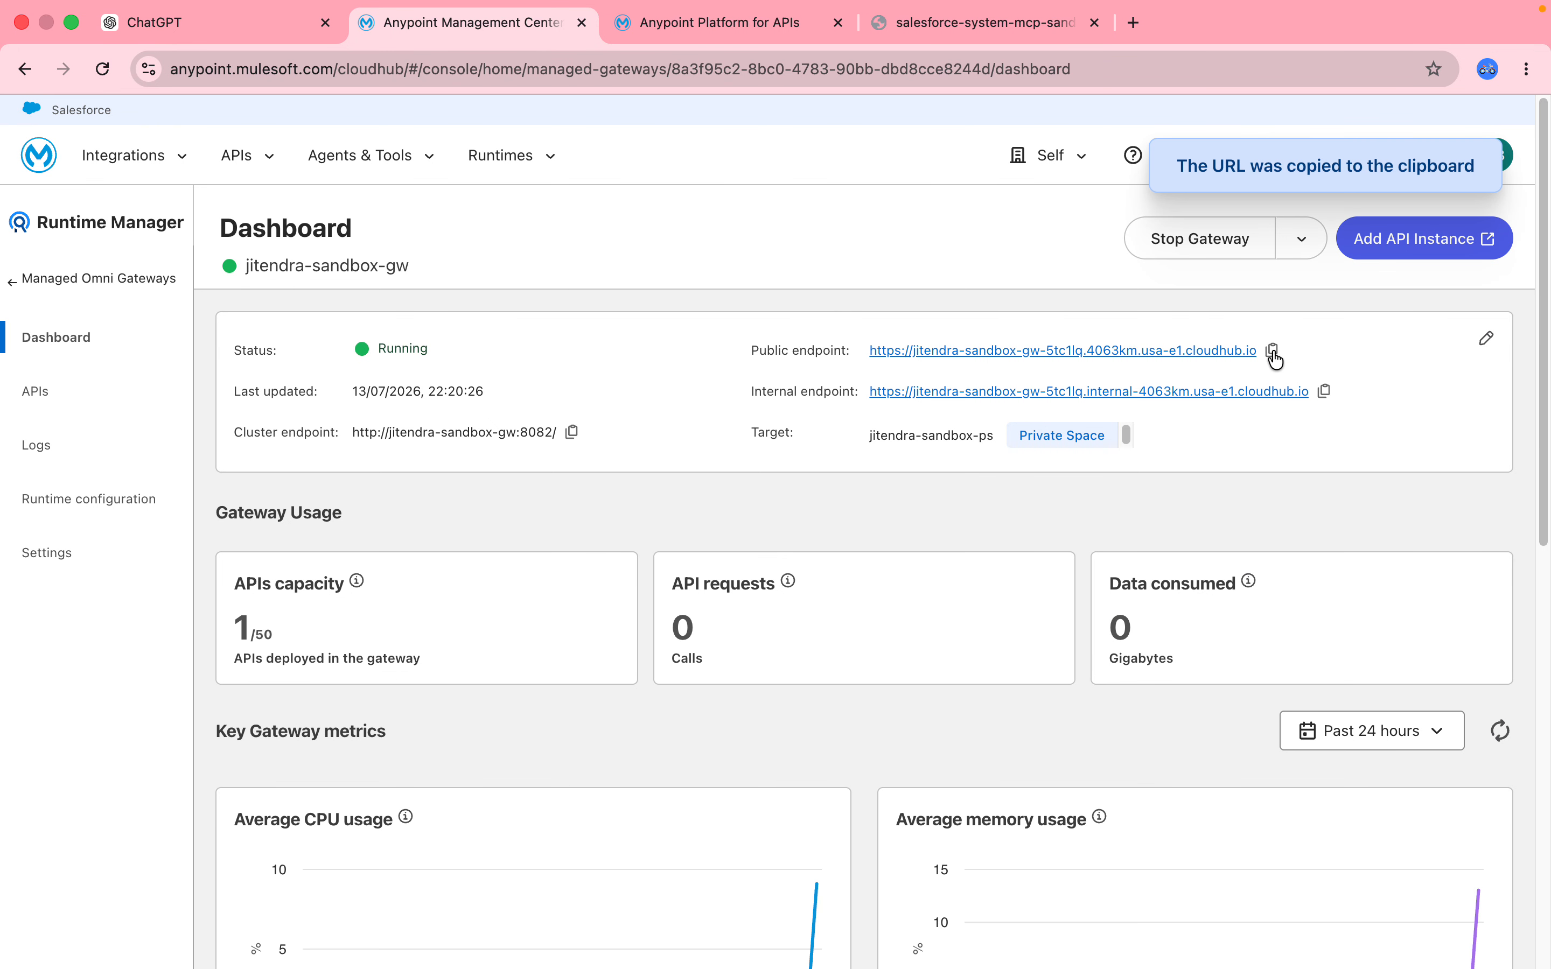
{"action": "mouse_move", "coordinate": [682, 9]}
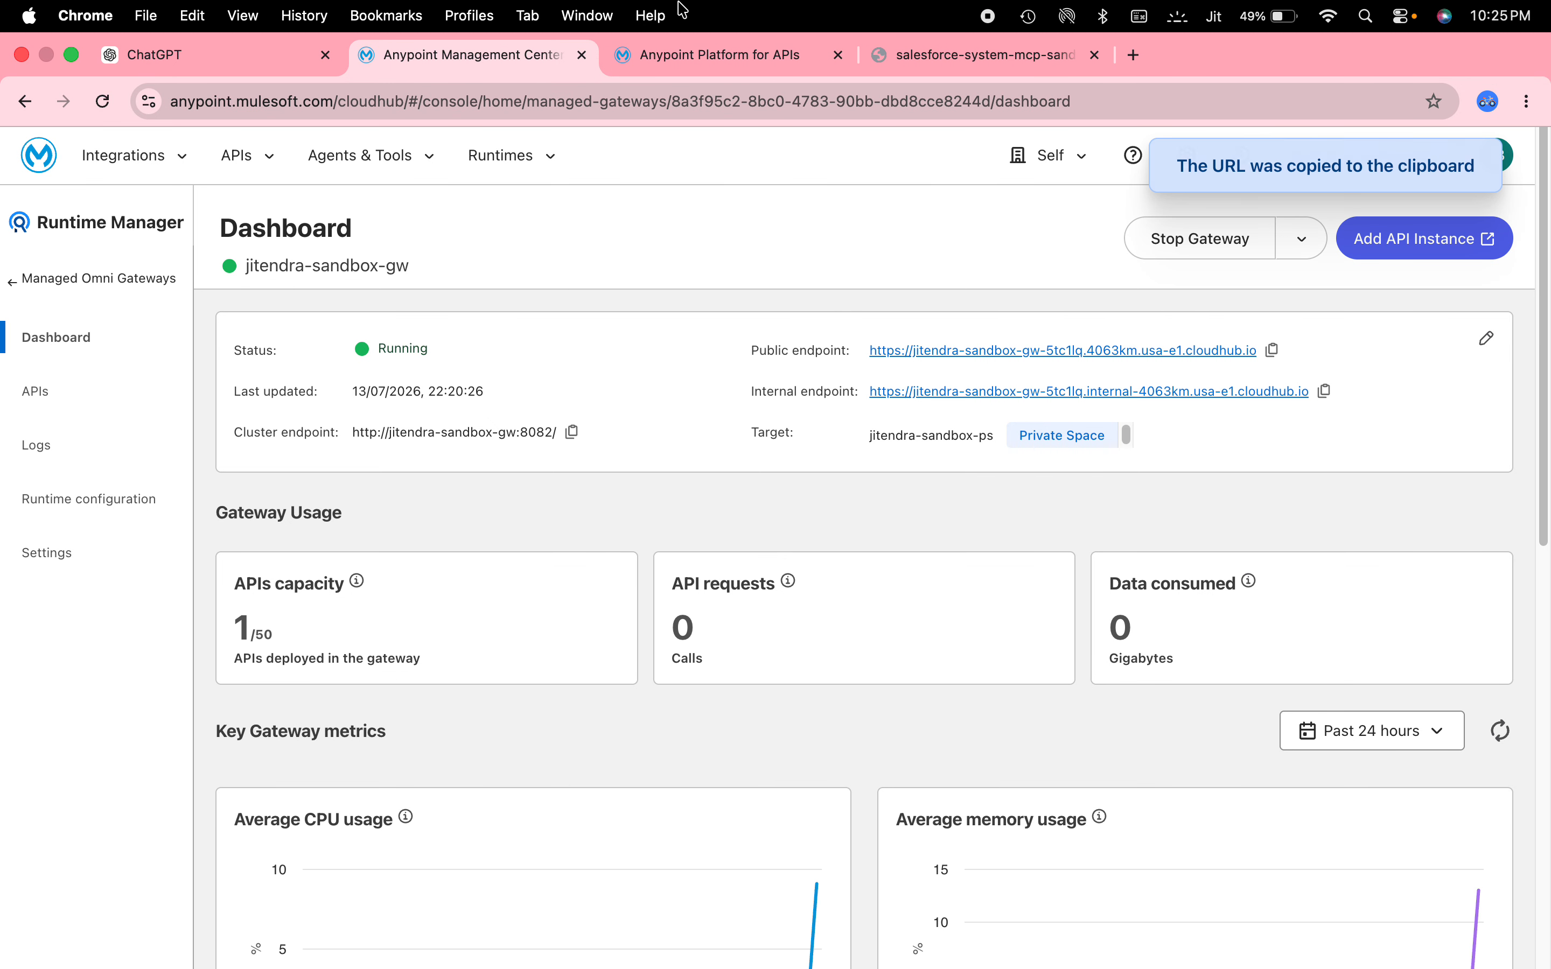
{"action": "left_click", "coordinate": [688, 50]}
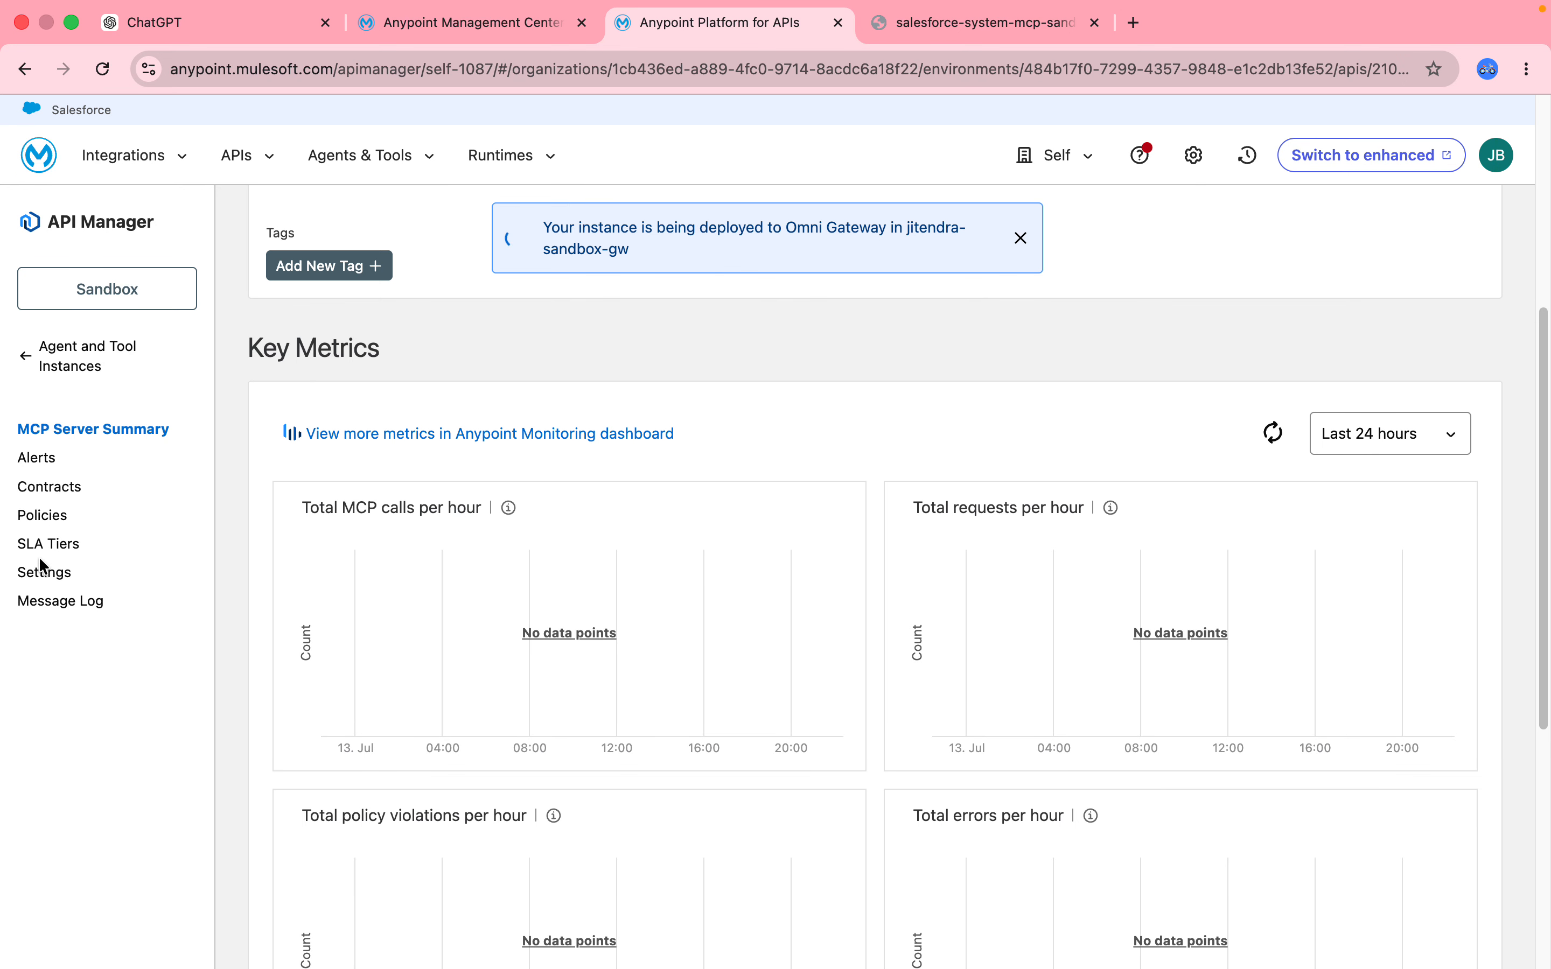
{"action": "left_click", "coordinate": [43, 570]}
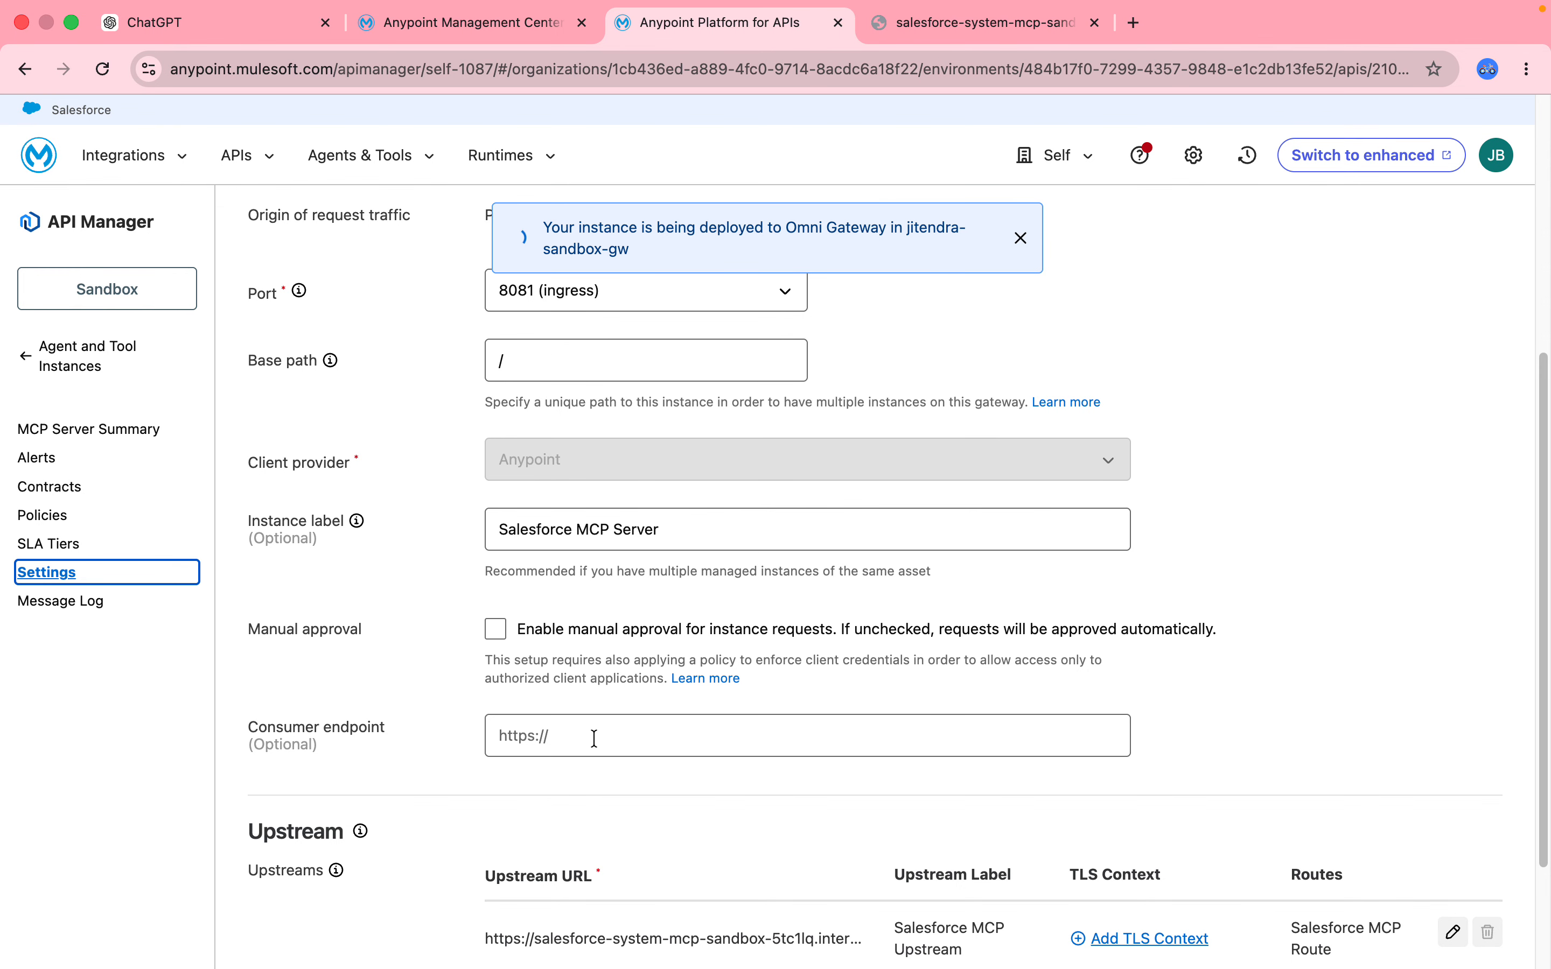
{"action": "left_click", "coordinate": [594, 738]}
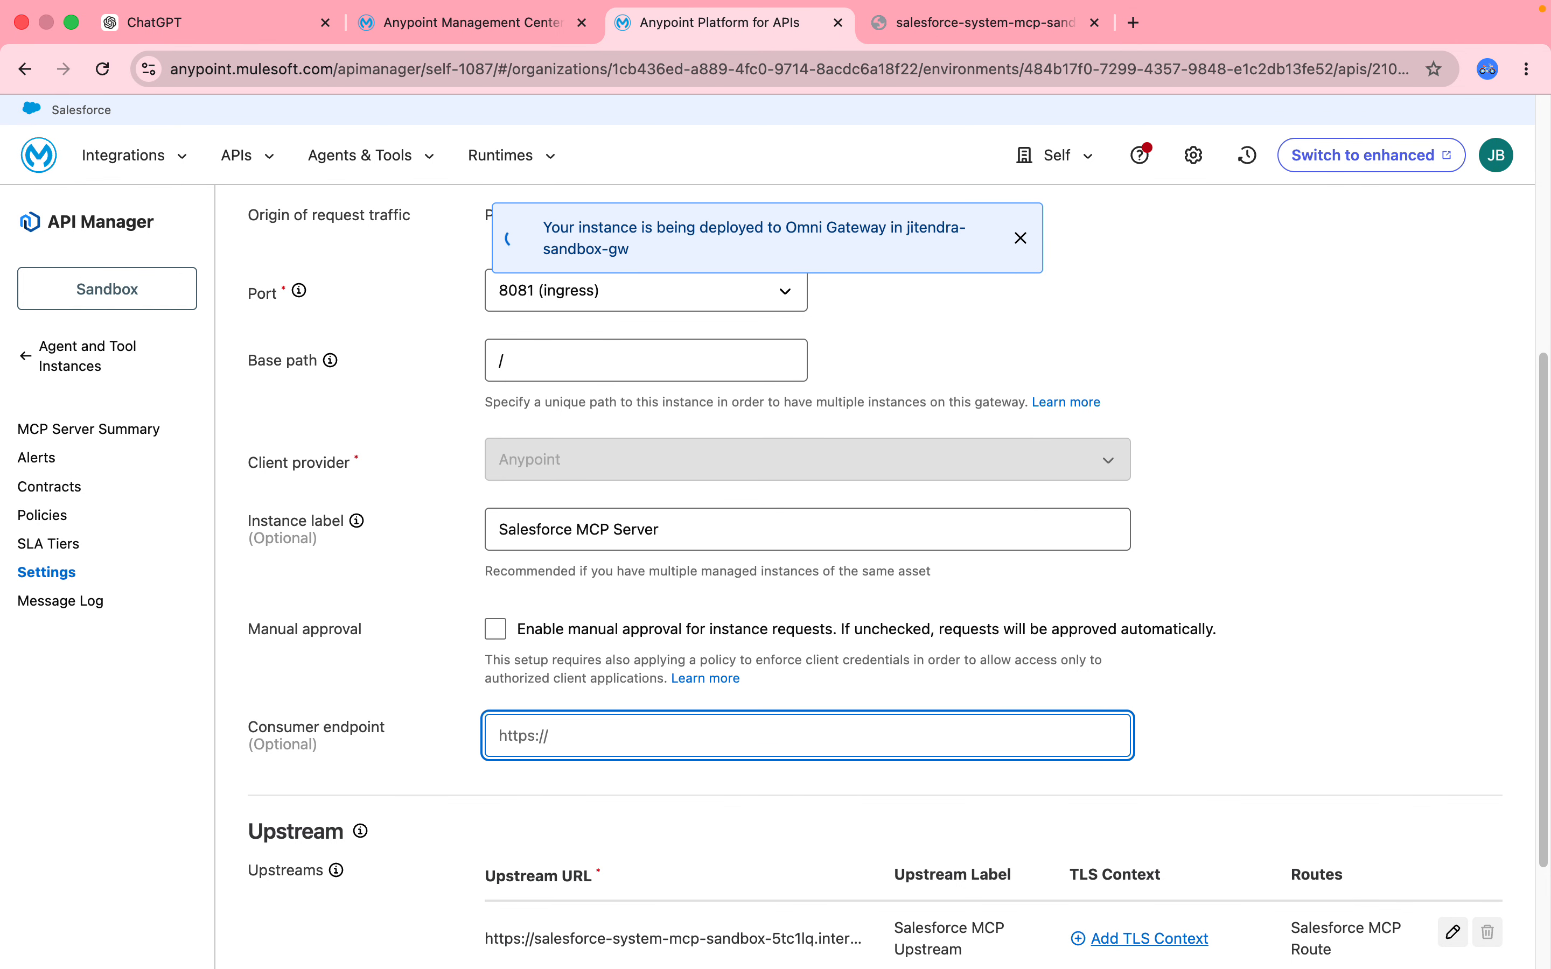
{"action": "key", "text": "super+v"}
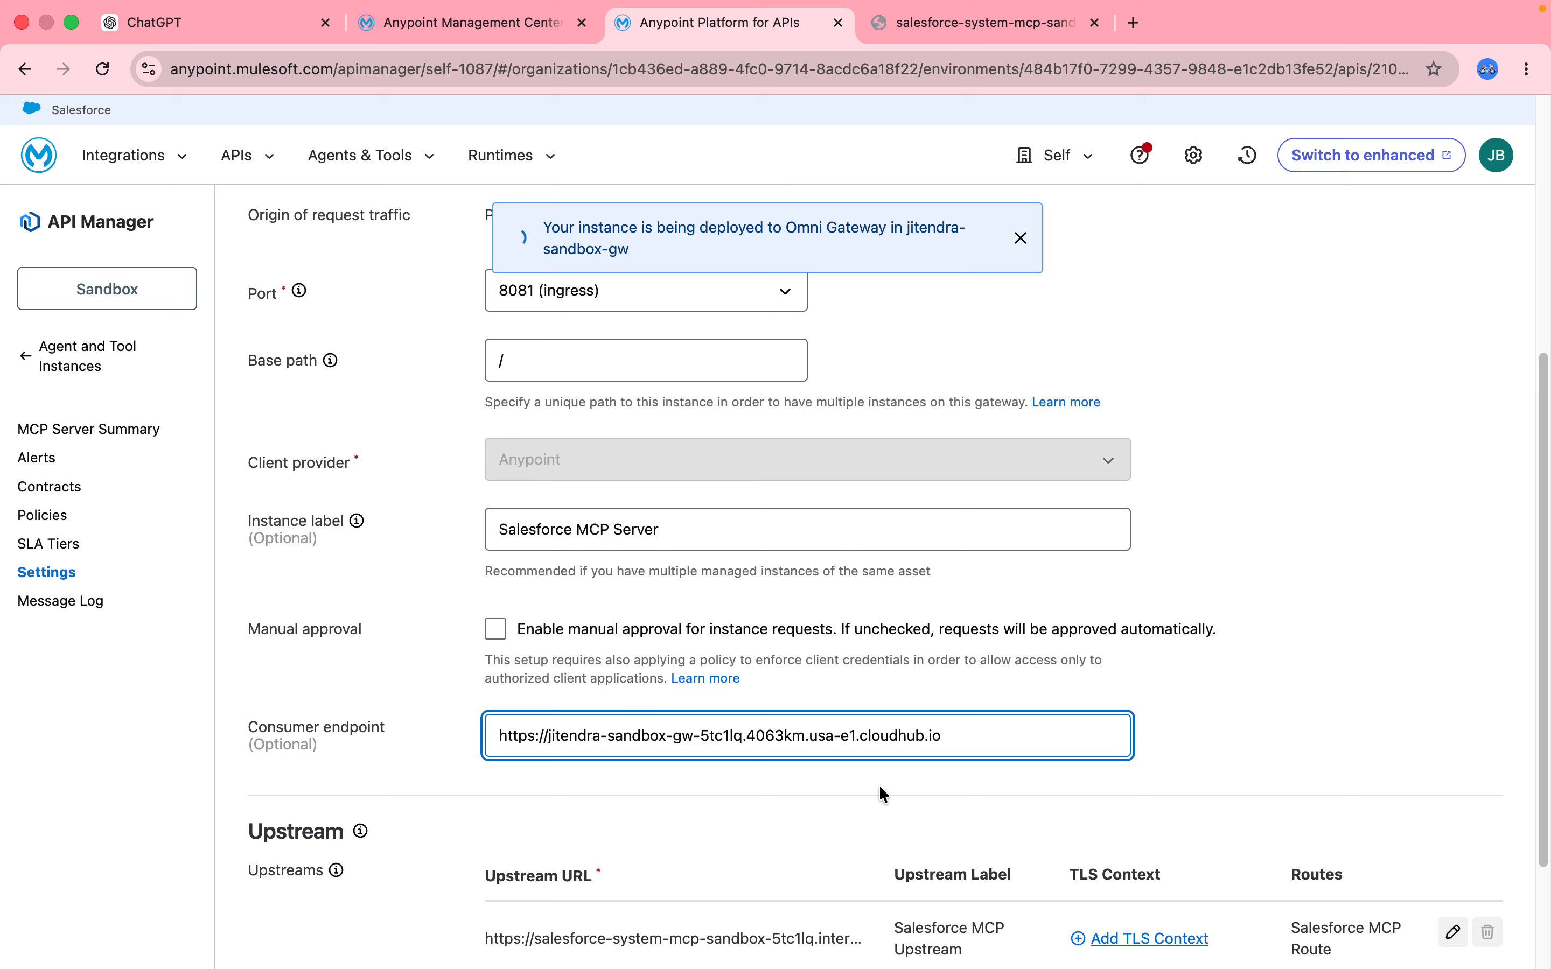
{"action": "type", "text": "/"}
{"action": "key", "text": "super+a"}
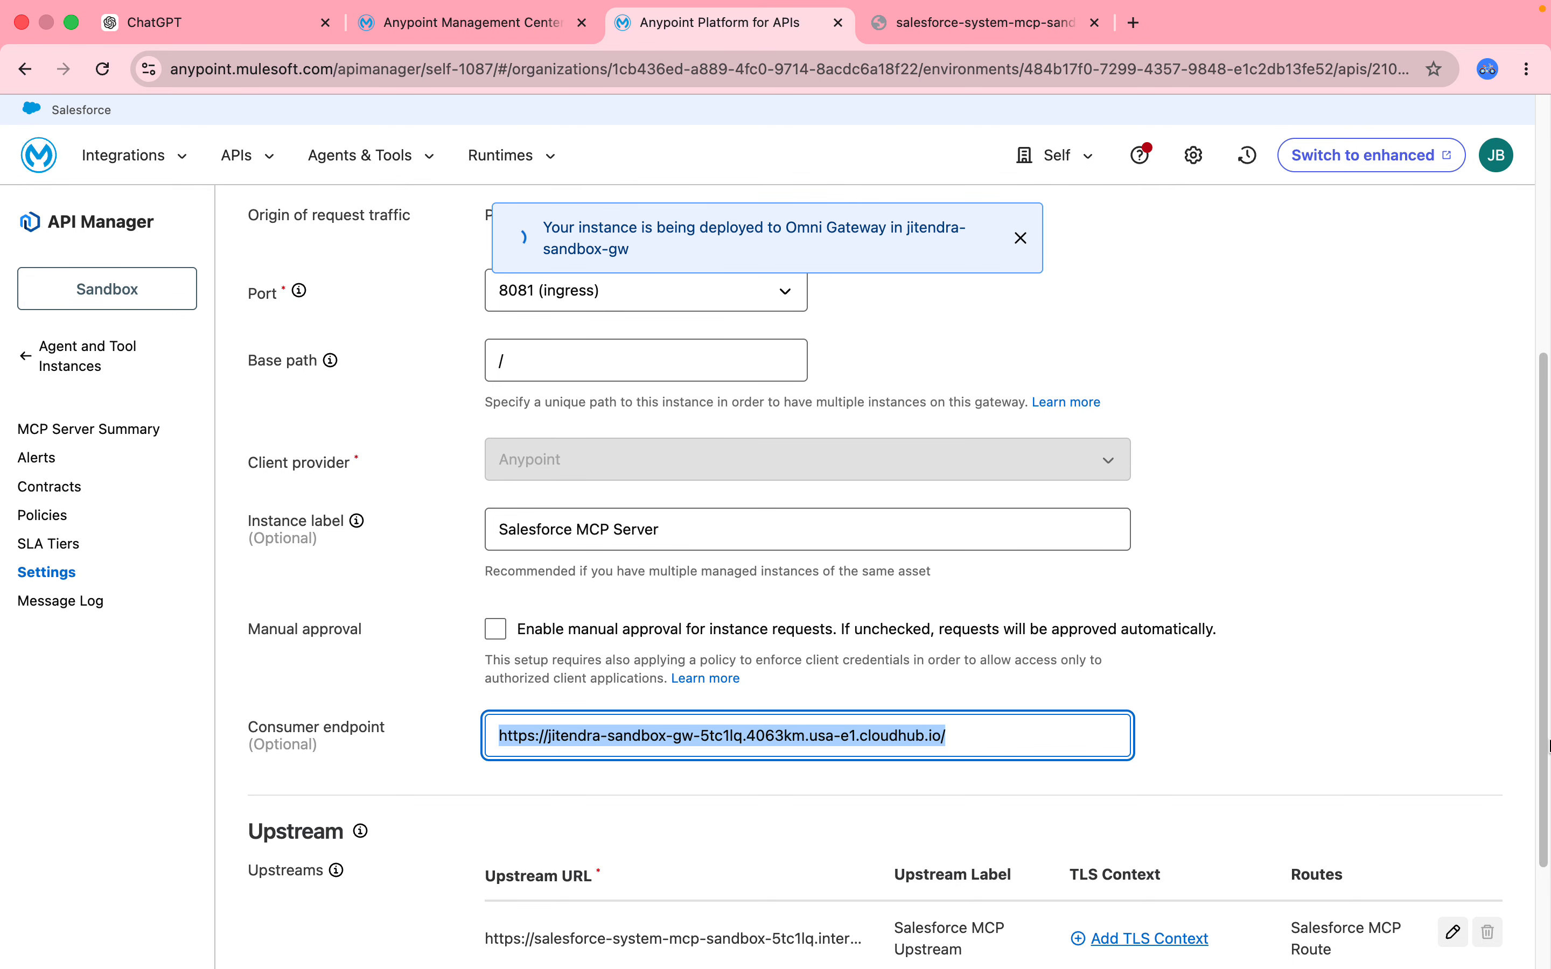
{"action": "scroll", "coordinate": [1525, 641], "scroll_direction": "down", "scroll_amount": 3}
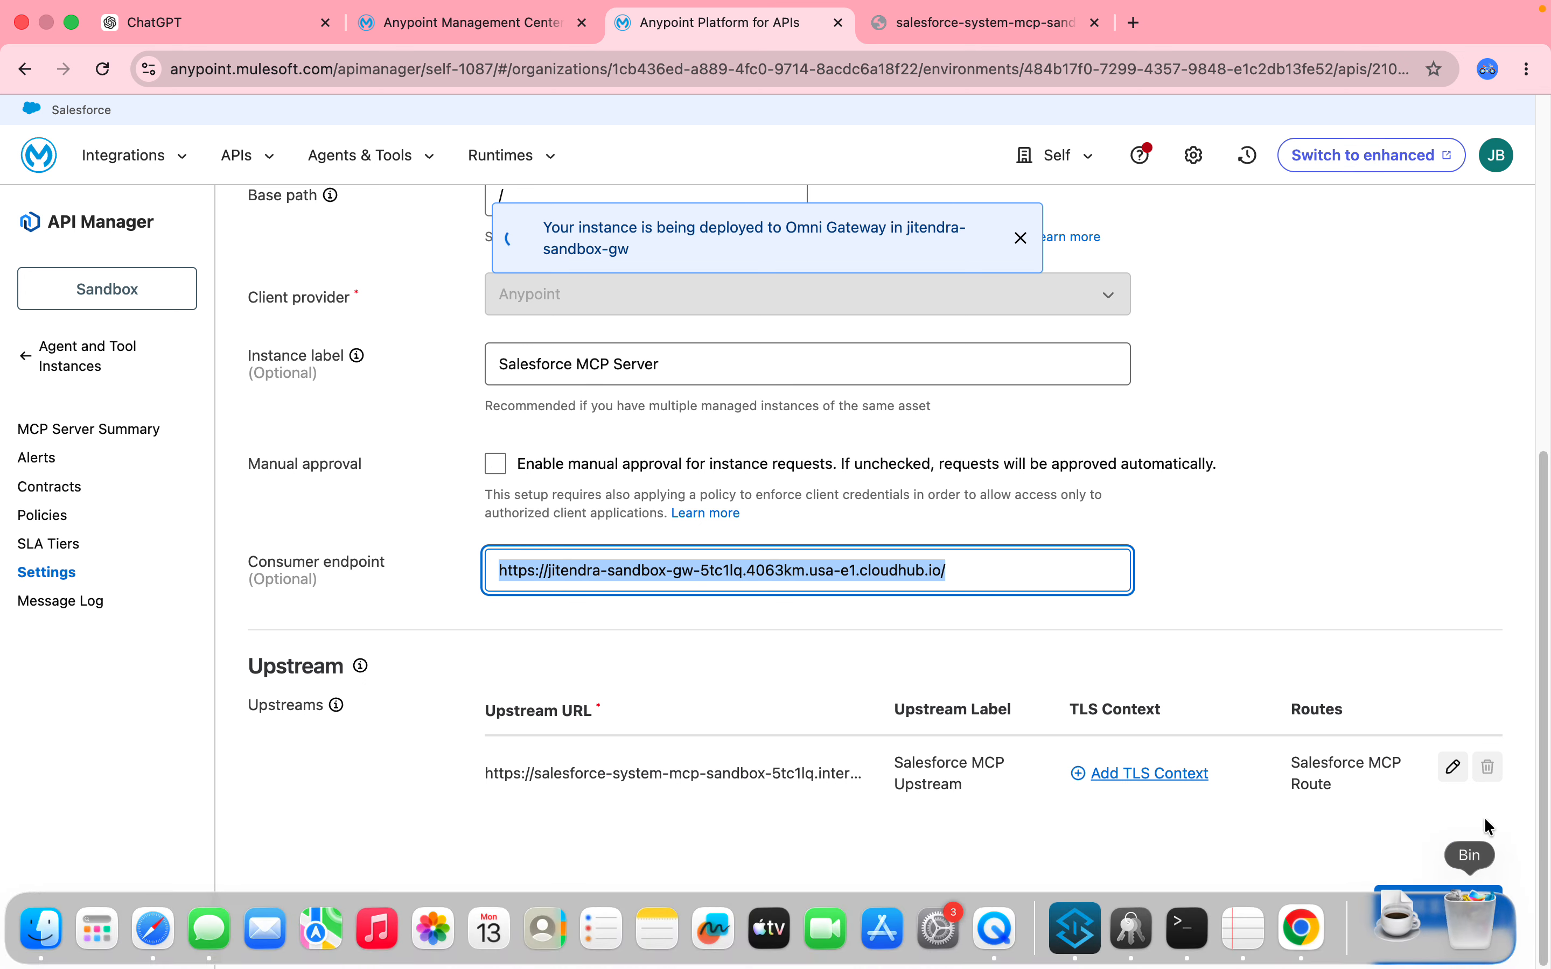
{"action": "left_click", "coordinate": [1431, 922]}
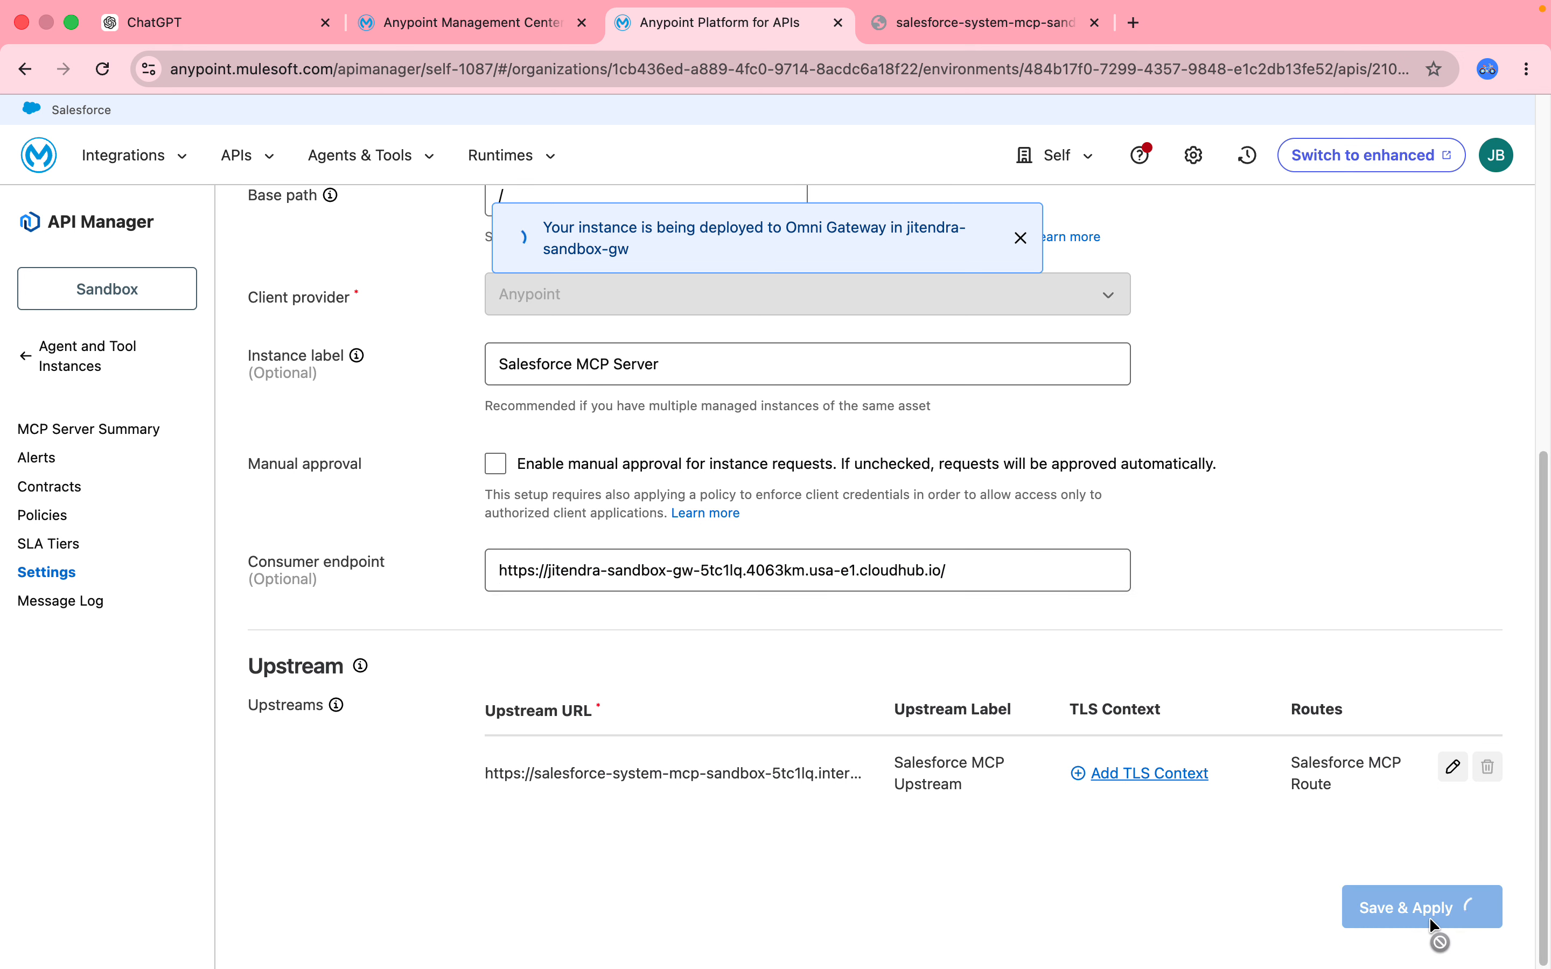
{"action": "mouse_move", "coordinate": [1025, 966]}
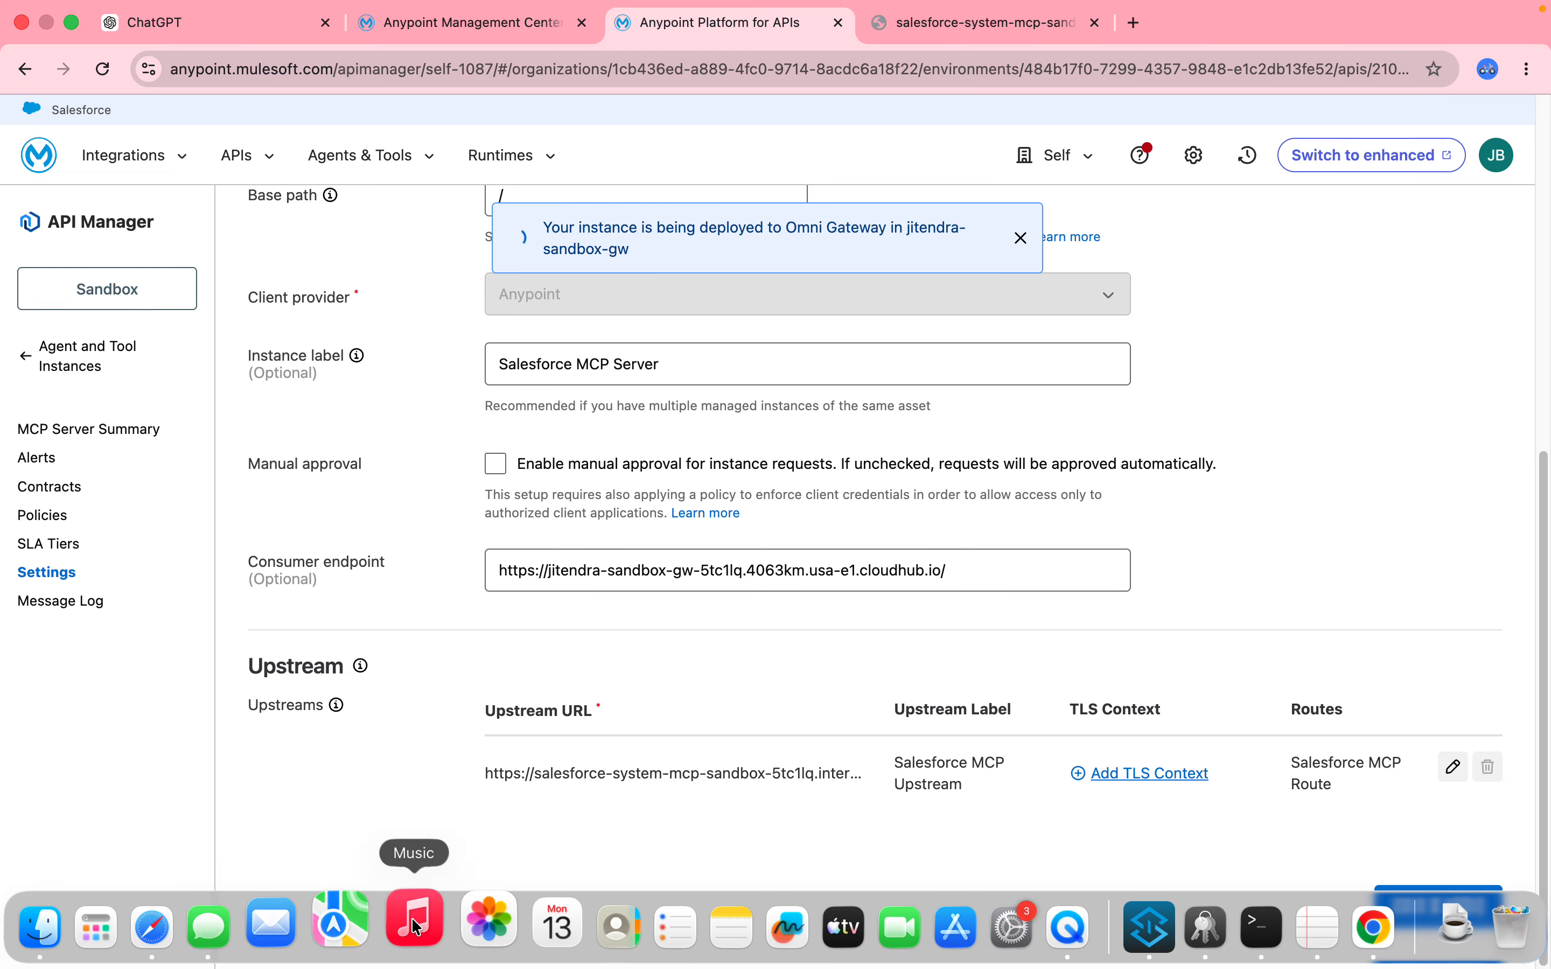
{"action": "left_click", "coordinate": [215, 926]}
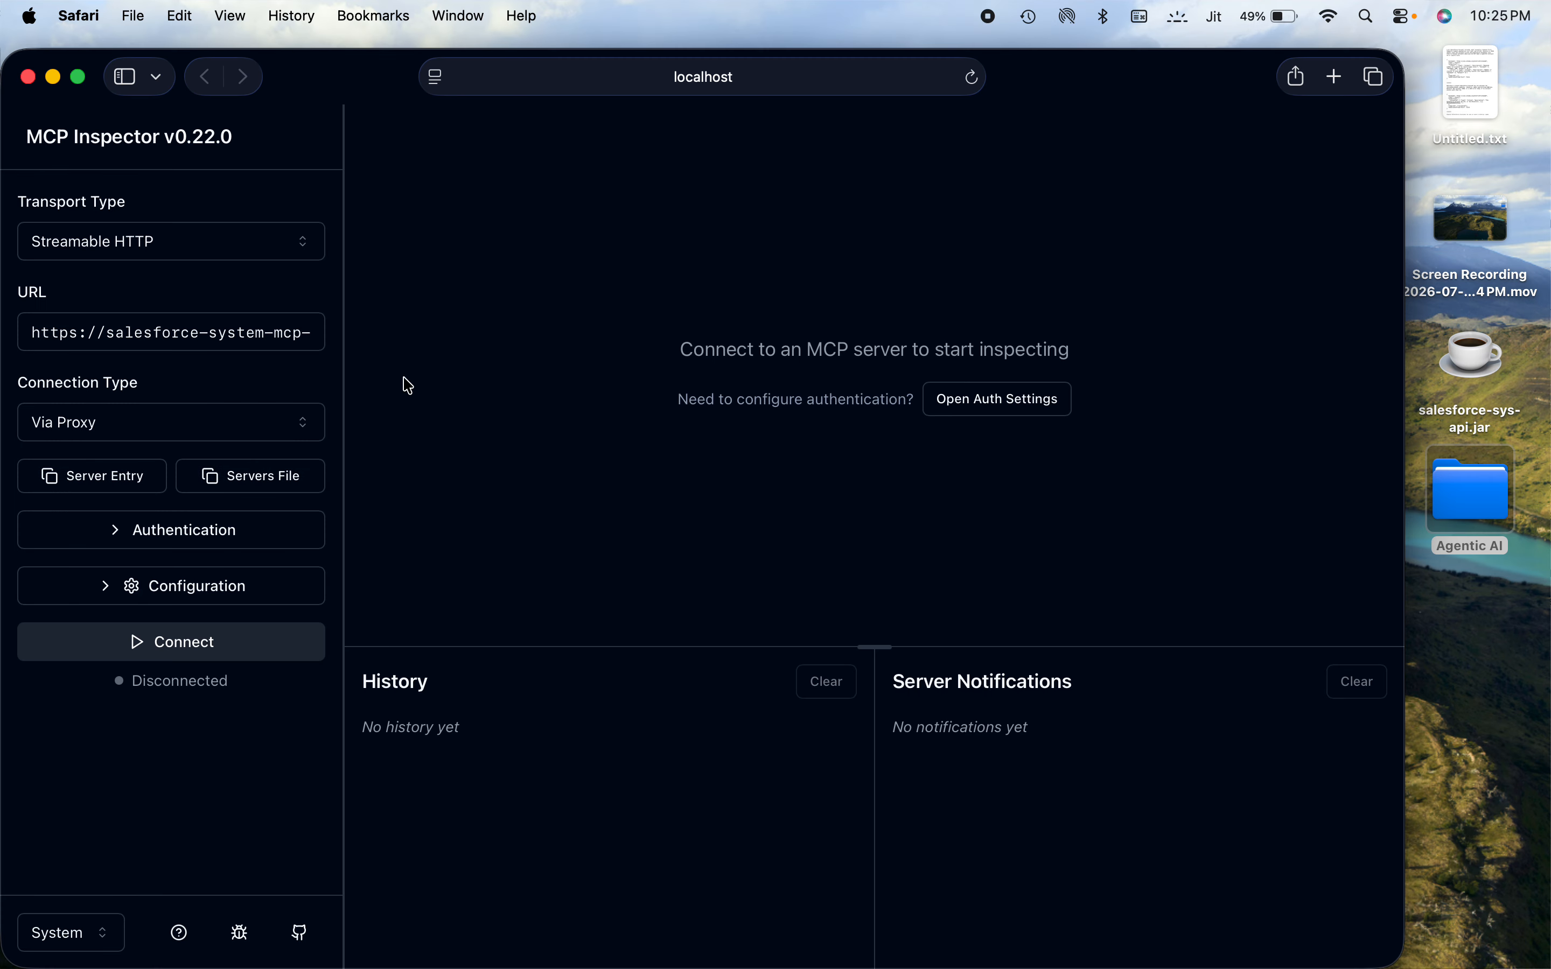
{"action": "left_click", "coordinate": [224, 342]}
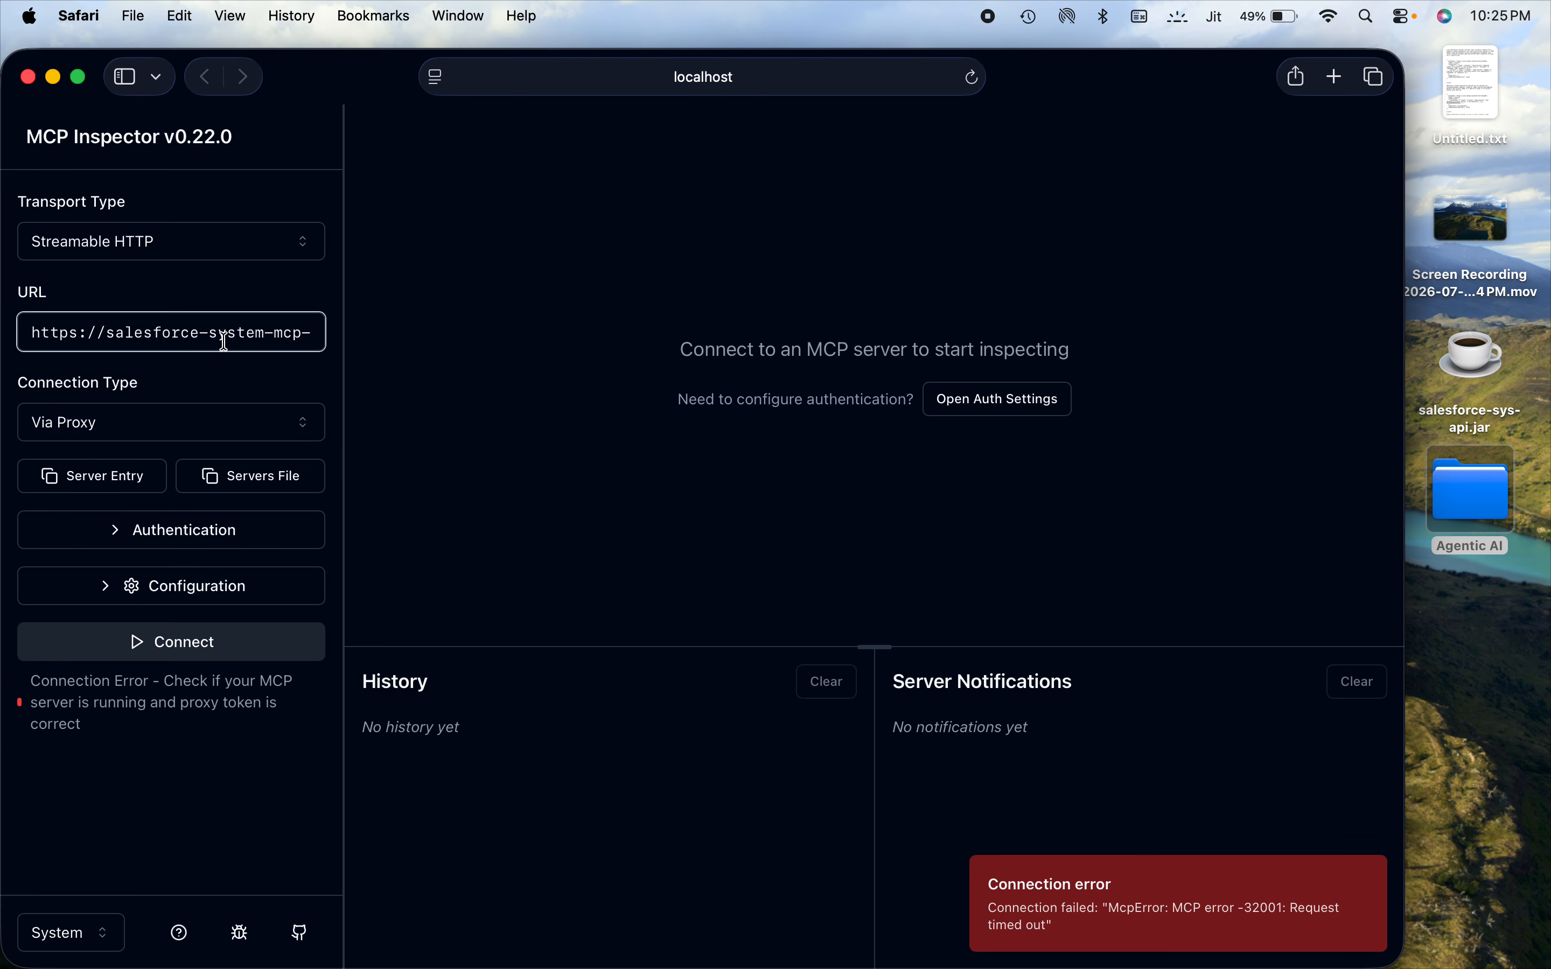
{"action": "key", "text": "super+a"}
{"action": "key", "text": "BackSpace"}
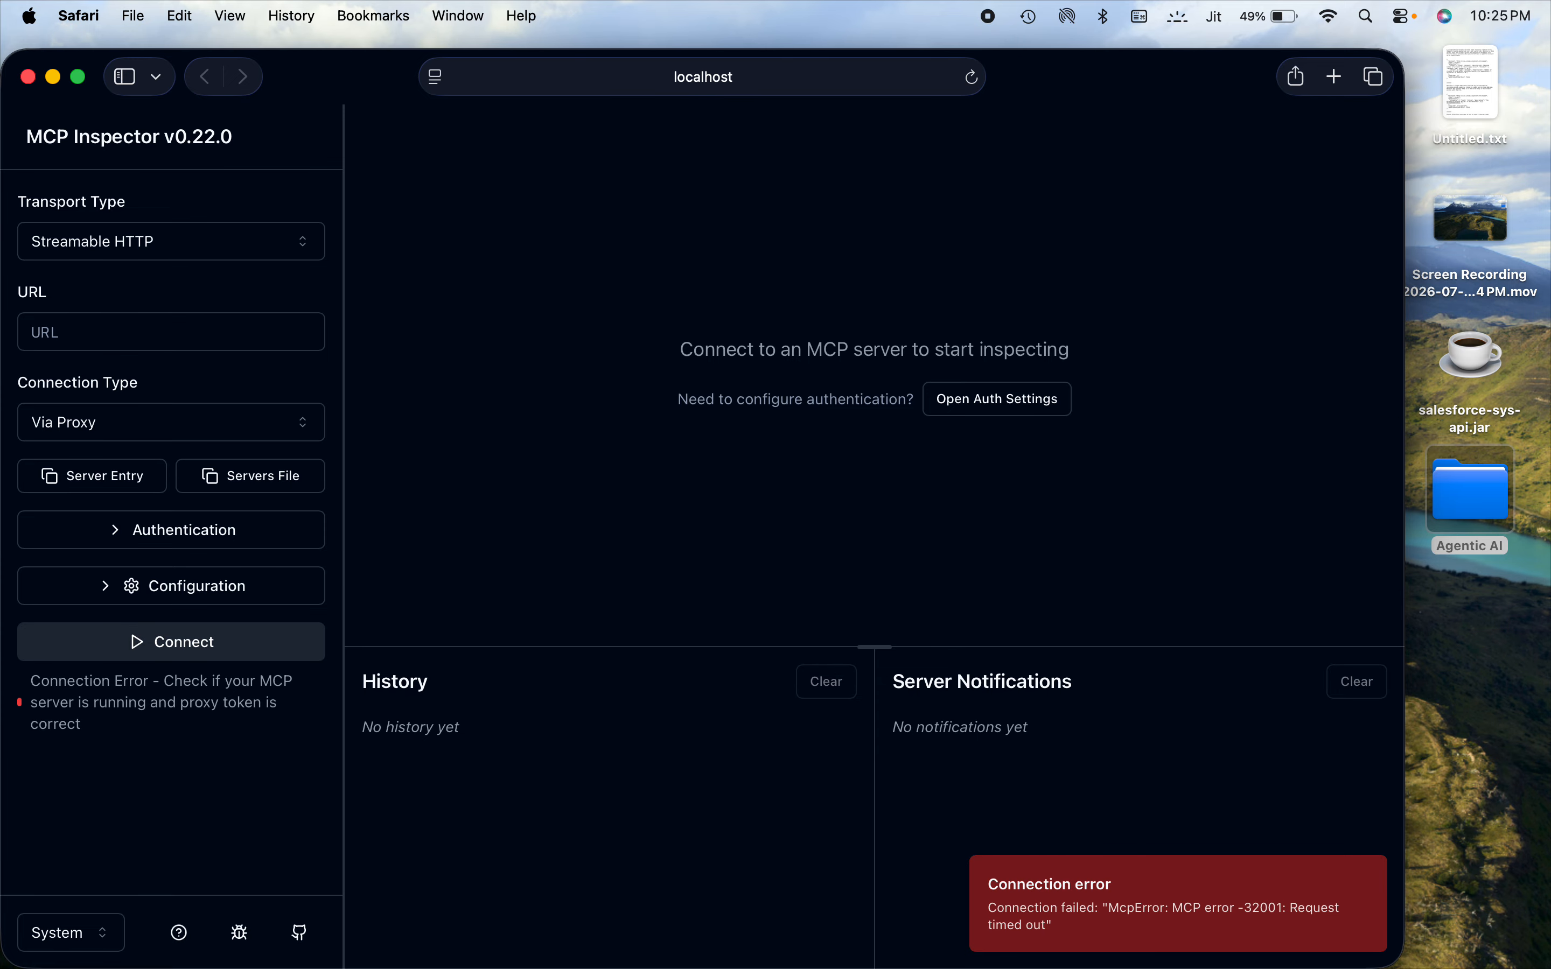
{"action": "left_click", "coordinate": [198, 346]}
{"action": "key", "text": "super+v"}
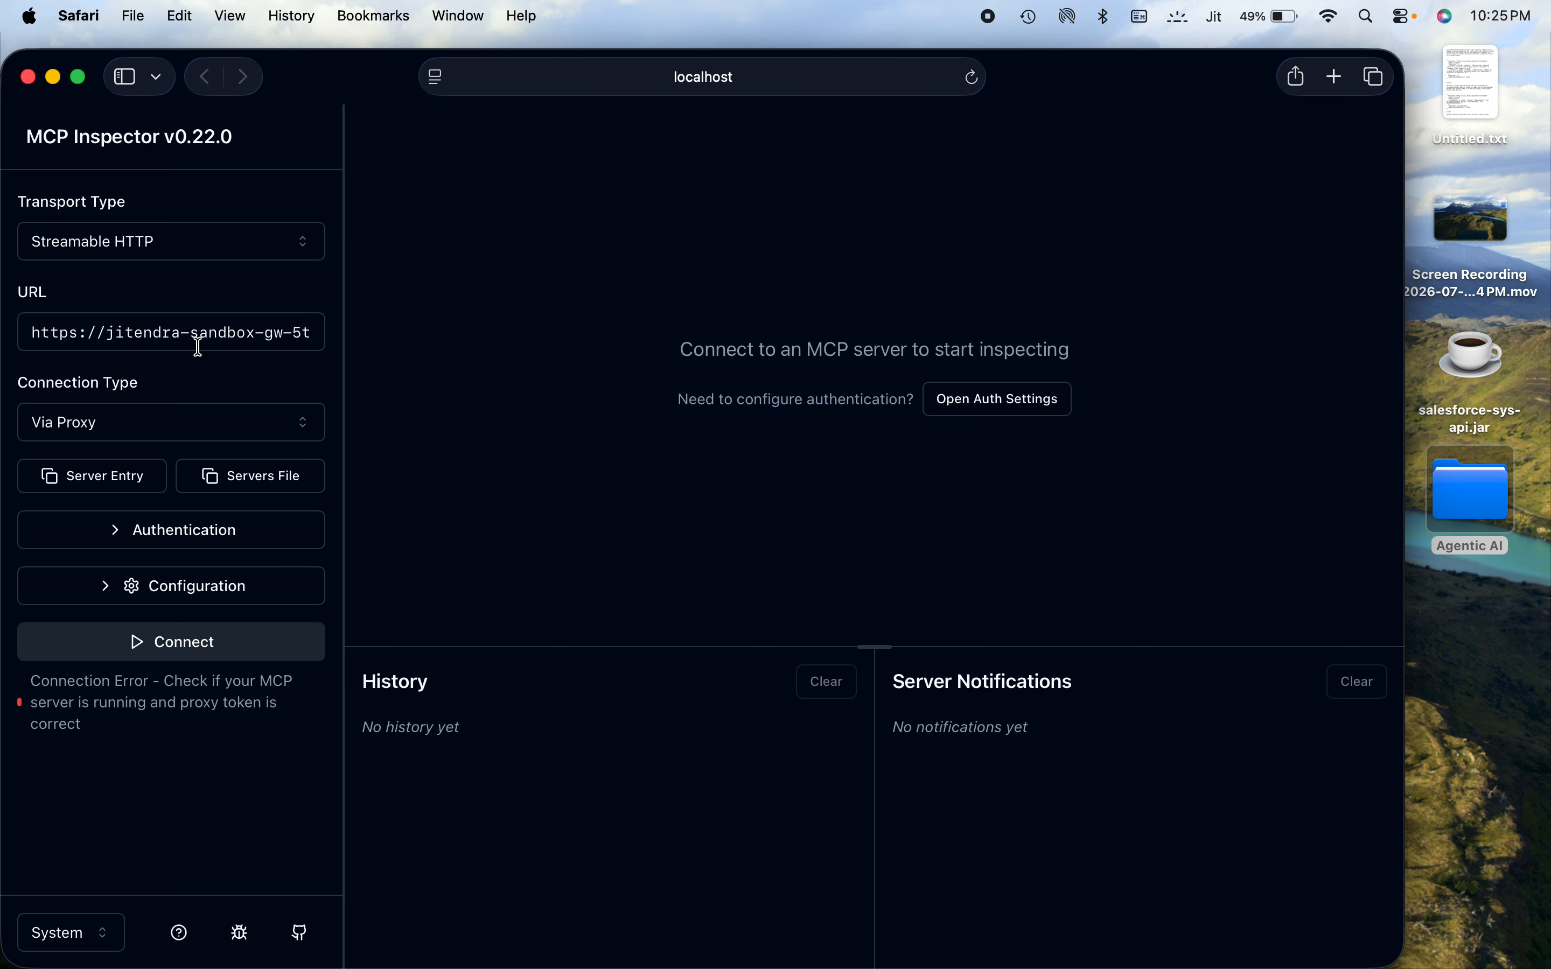
{"action": "left_click_drag", "start_coordinate": [145, 346], "coordinate": [350, 337]}
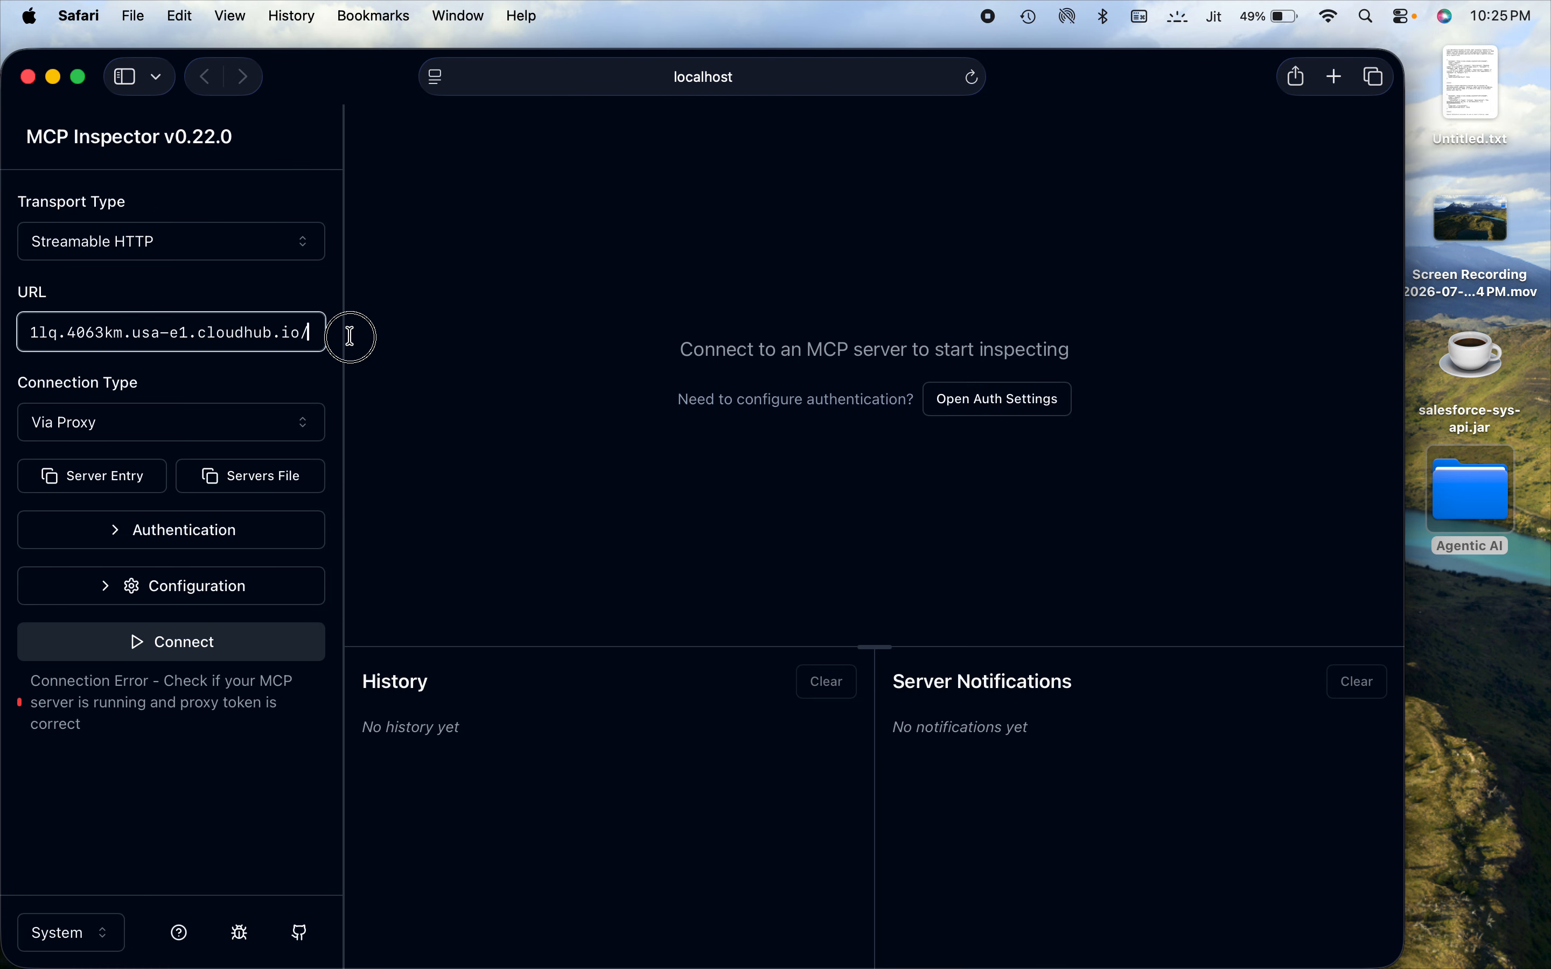
{"action": "type", "text": "s"}
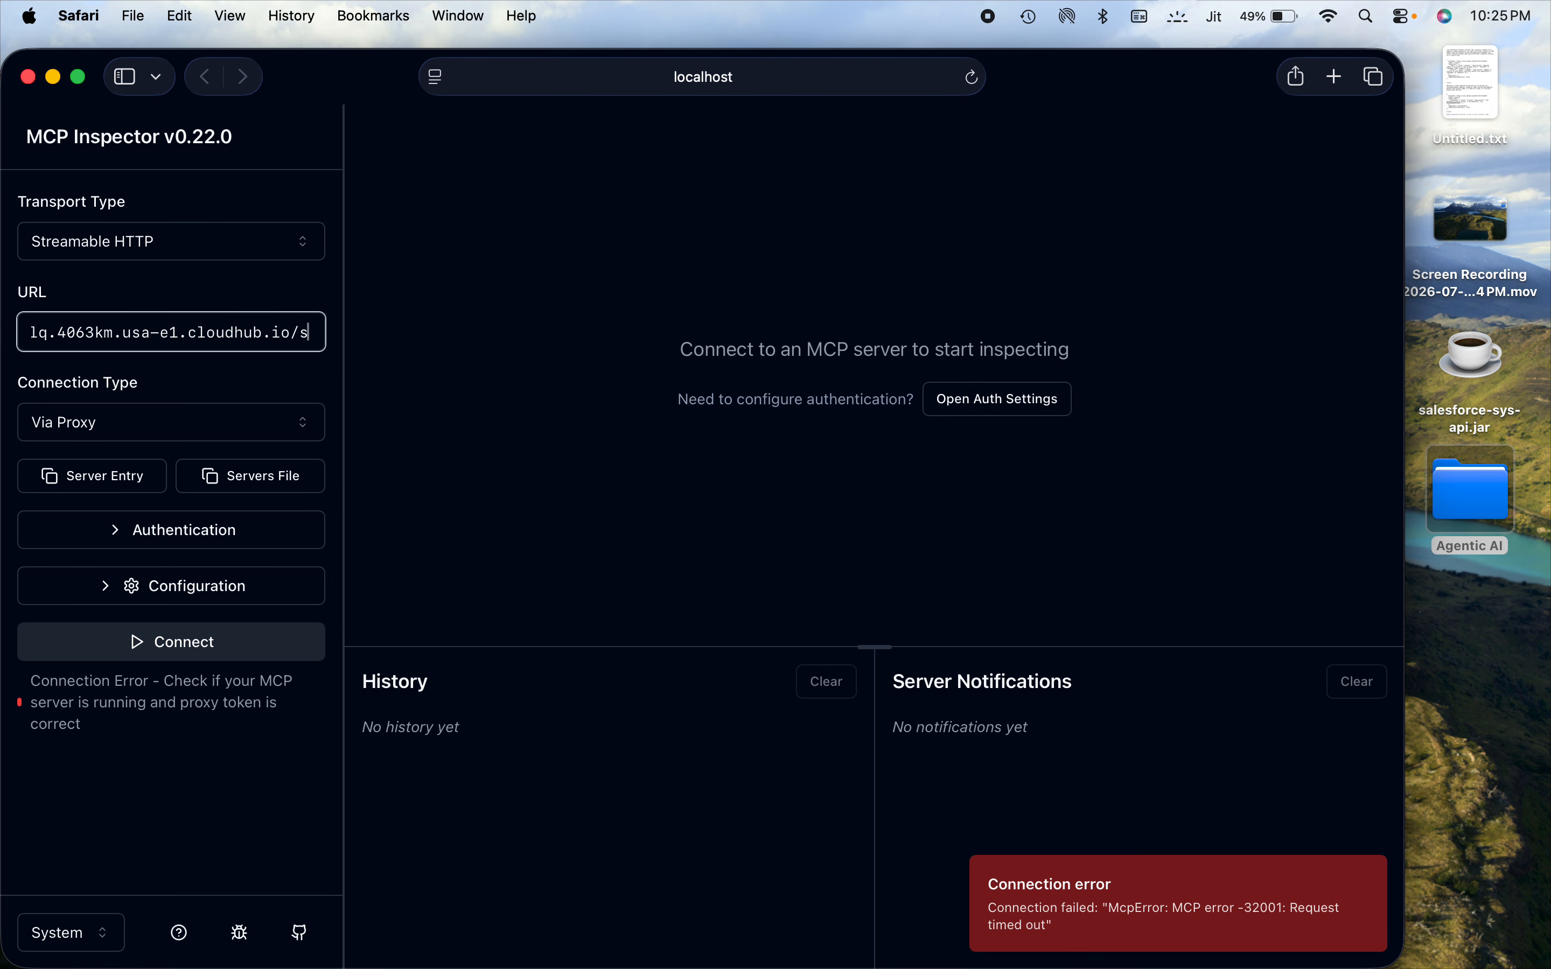
{"action": "type", "text": "alesforce"}
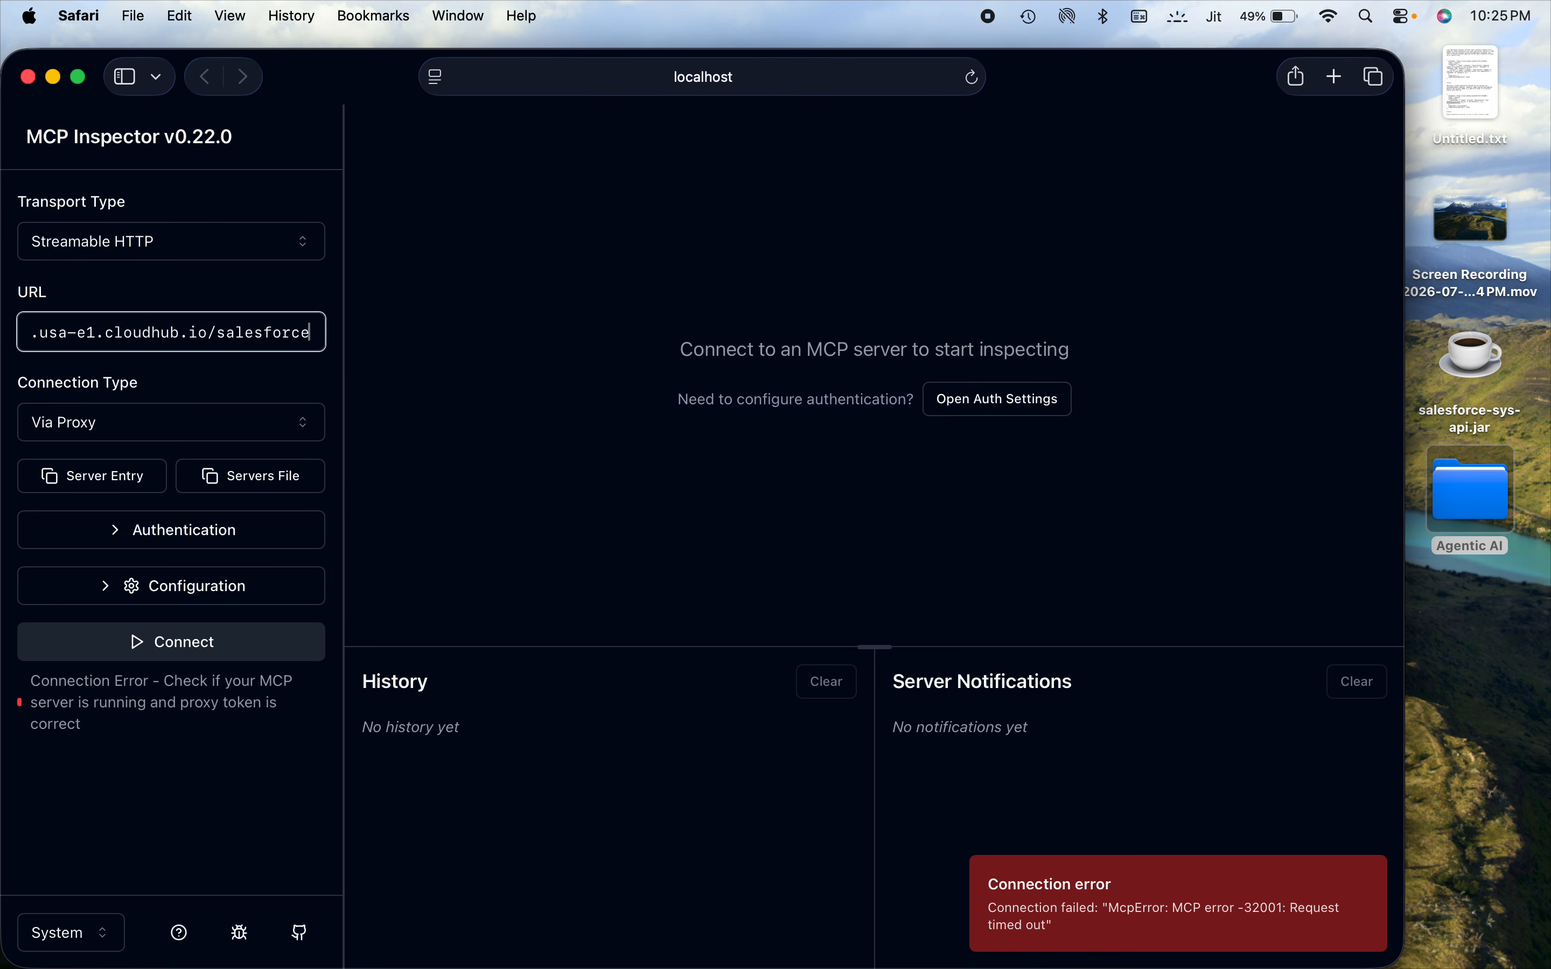
{"action": "type", "text": "/mcp"}
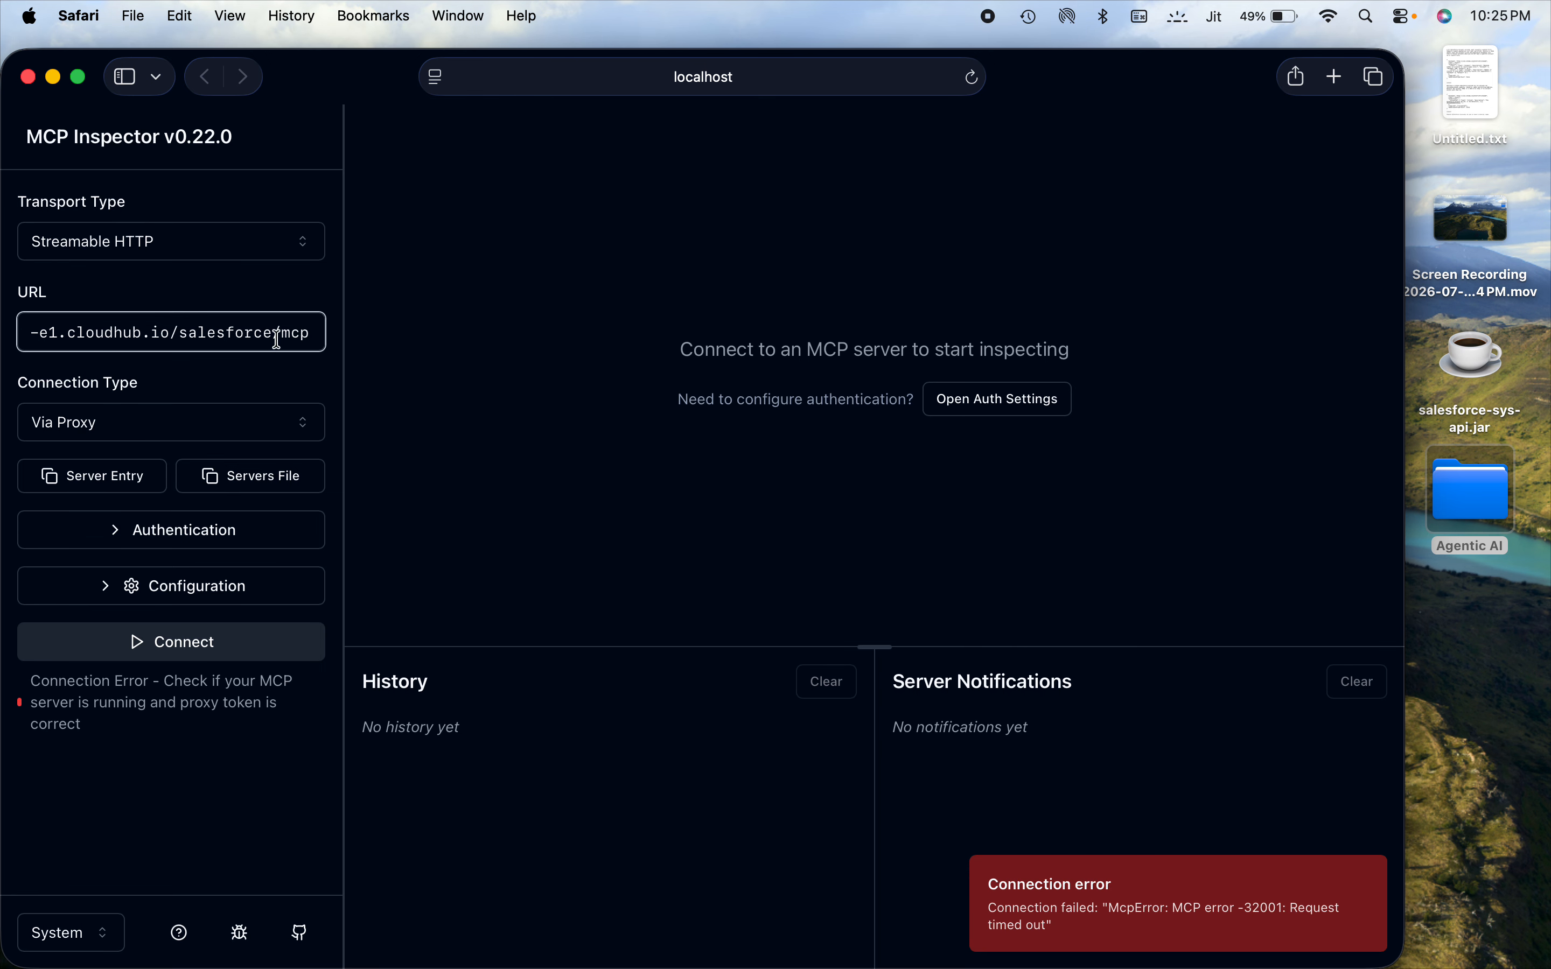
- Switch to API Manager in Chrome and review the Salesforce System MCP instance's runtime and downstream settings
{"action": "mouse_move", "coordinate": [679, 967]}
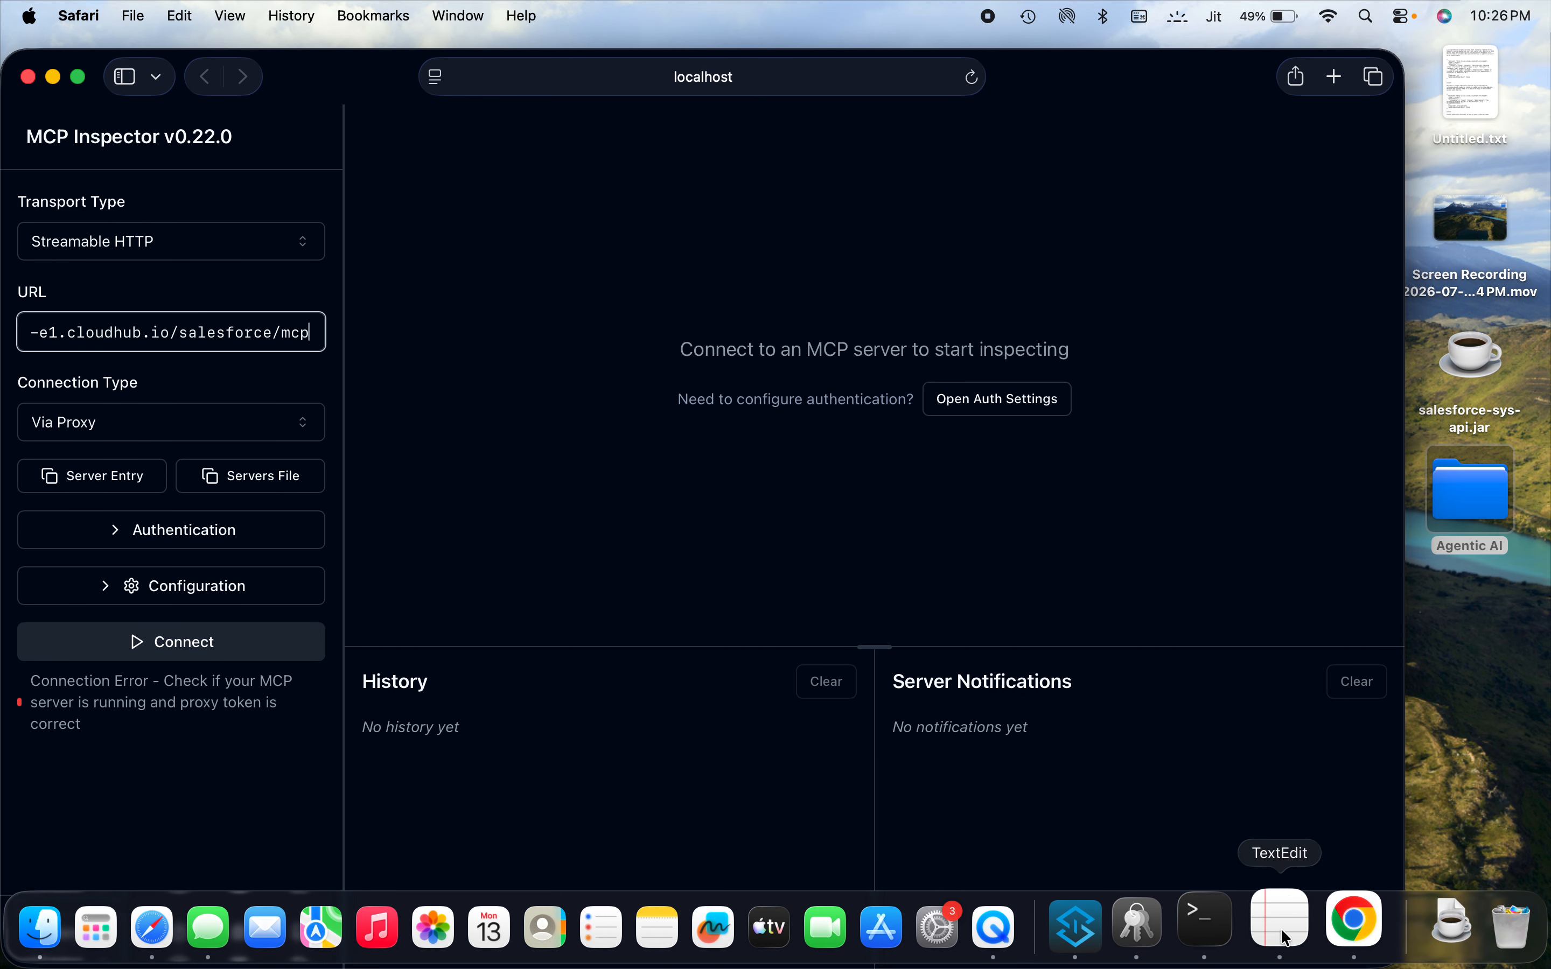
{"action": "left_click", "coordinate": [1325, 922]}
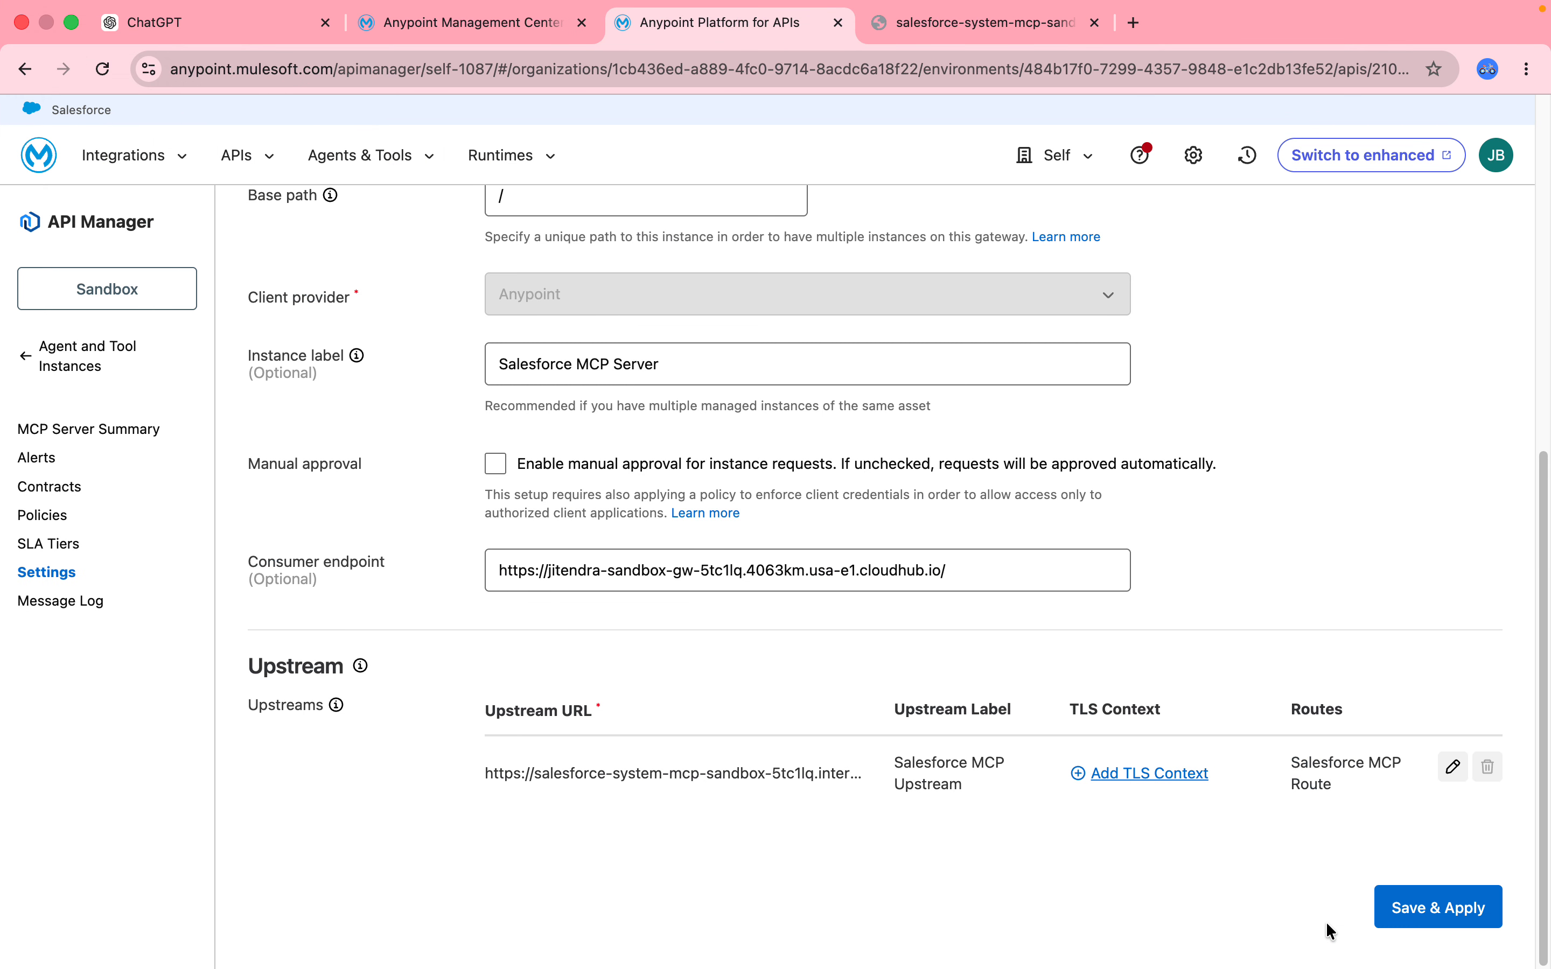
{"action": "left_click_drag", "start_coordinate": [1541, 731], "coordinate": [1517, 320]}
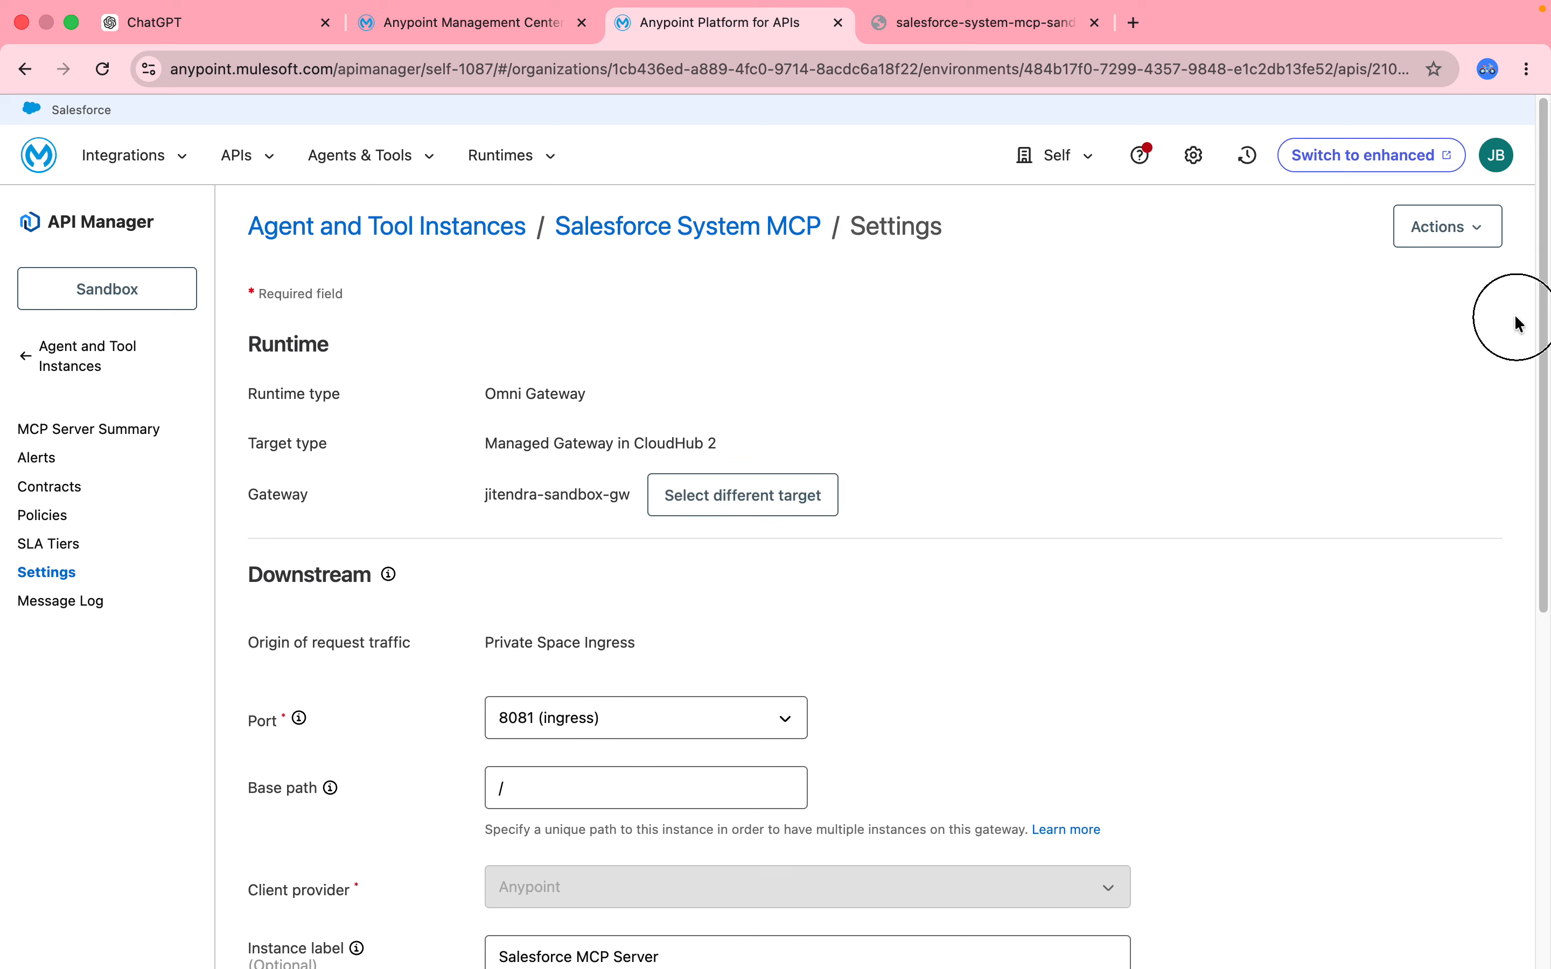
{"action": "mouse_move", "coordinate": [1217, 962]}
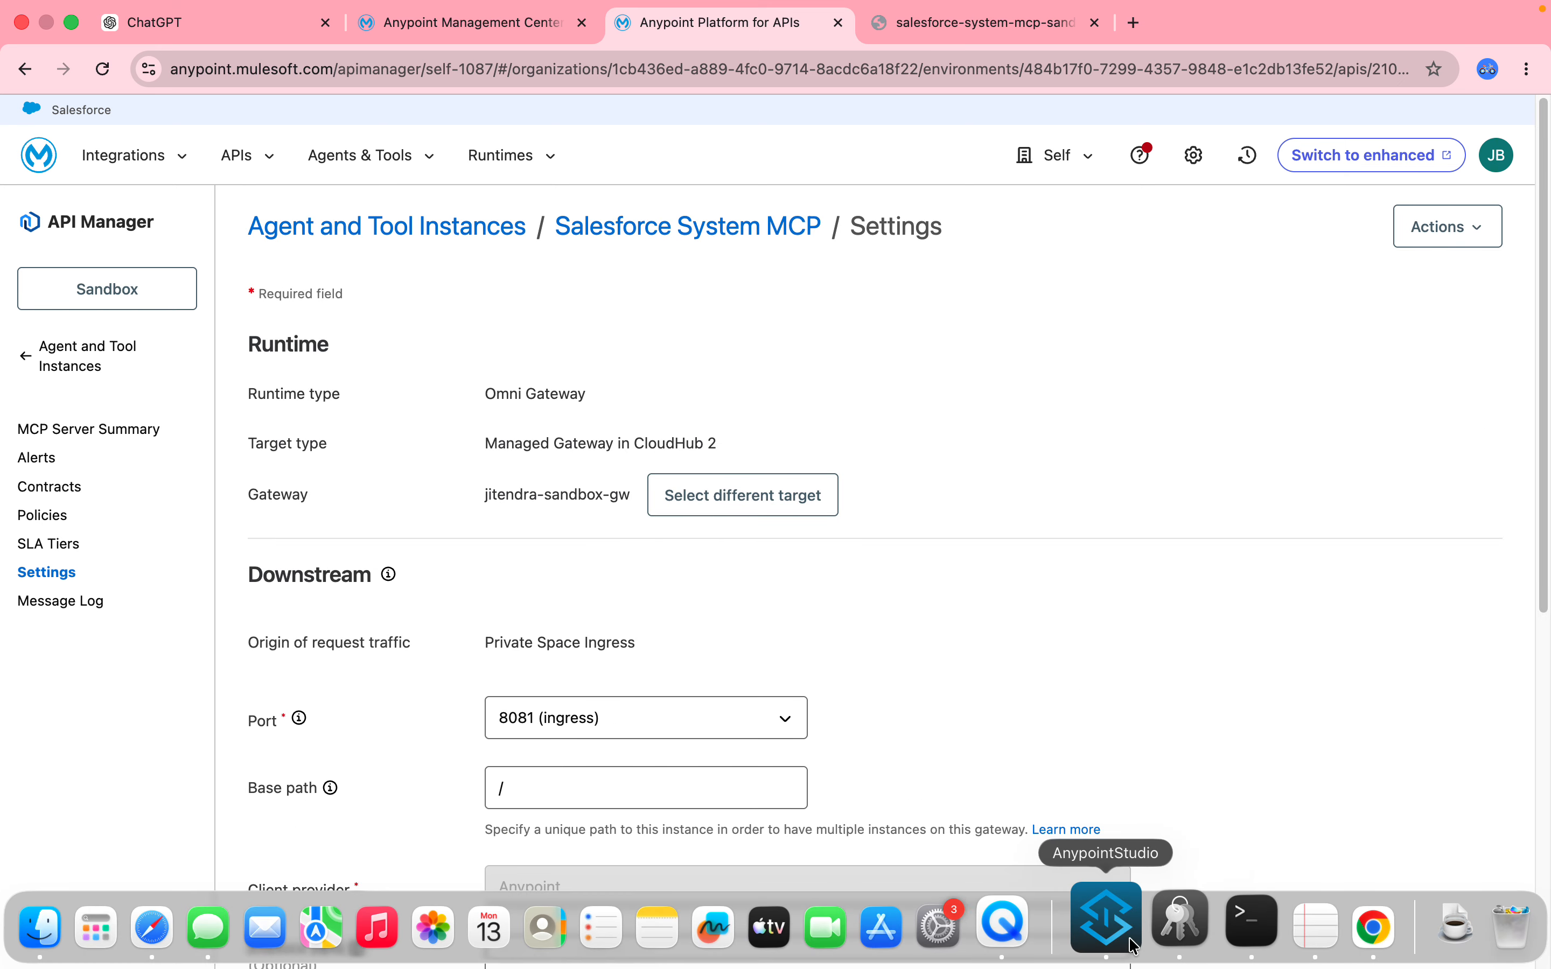
- Return to MCP Inspector in Safari, connect to the server through the gateway URL and list its tools
{"action": "left_click", "coordinate": [152, 927]}
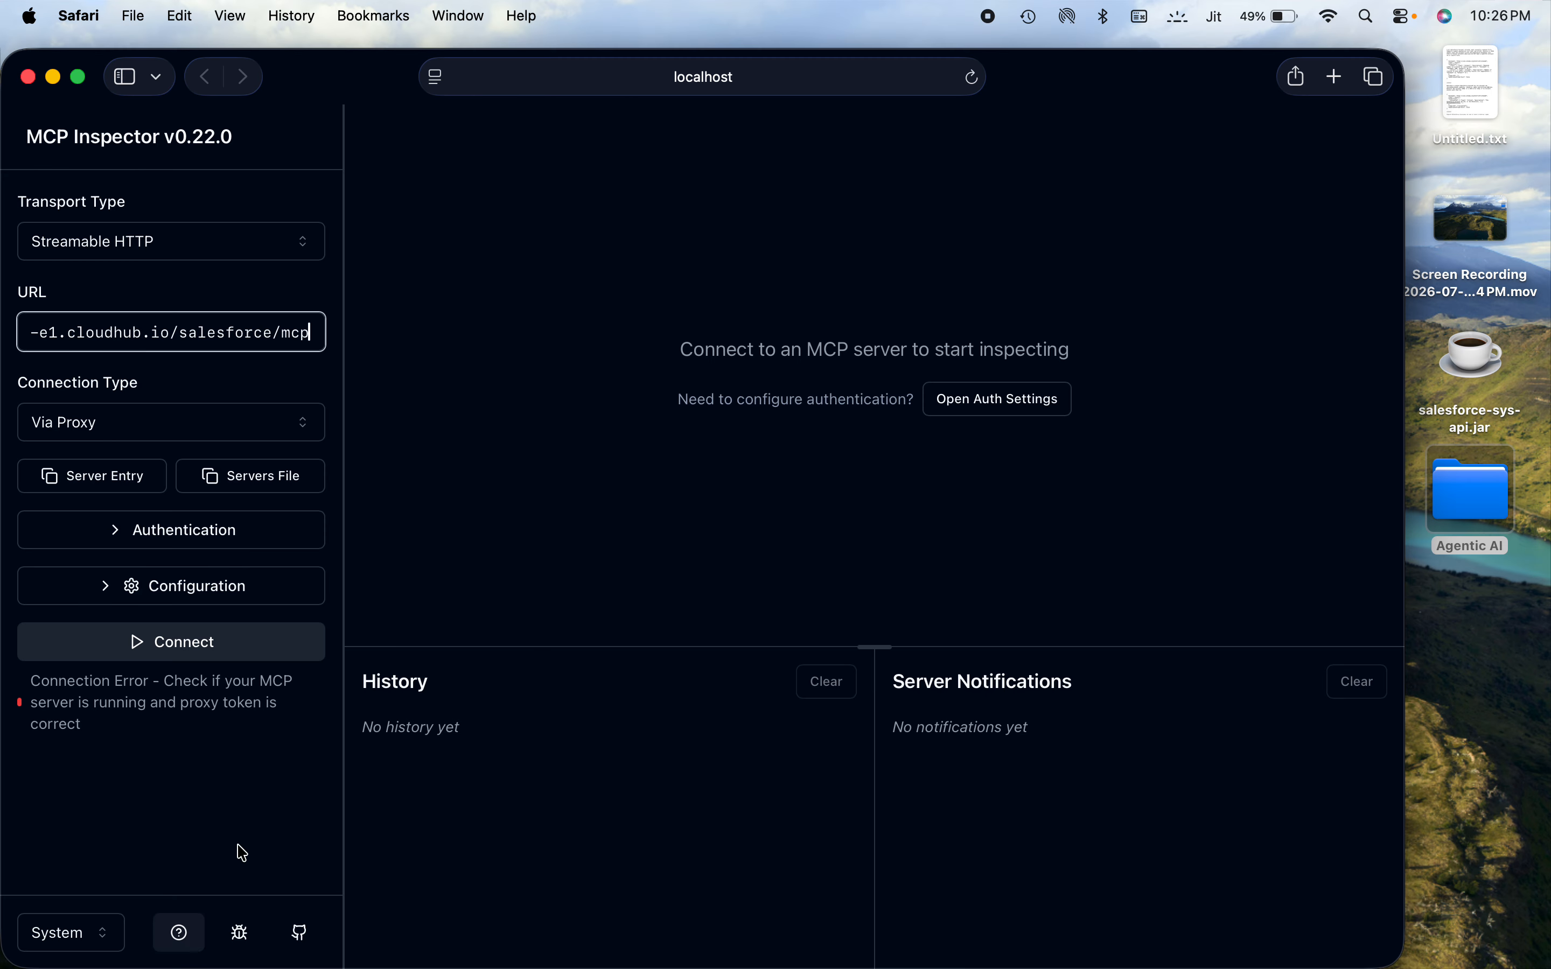
{"action": "left_click", "coordinate": [196, 654]}
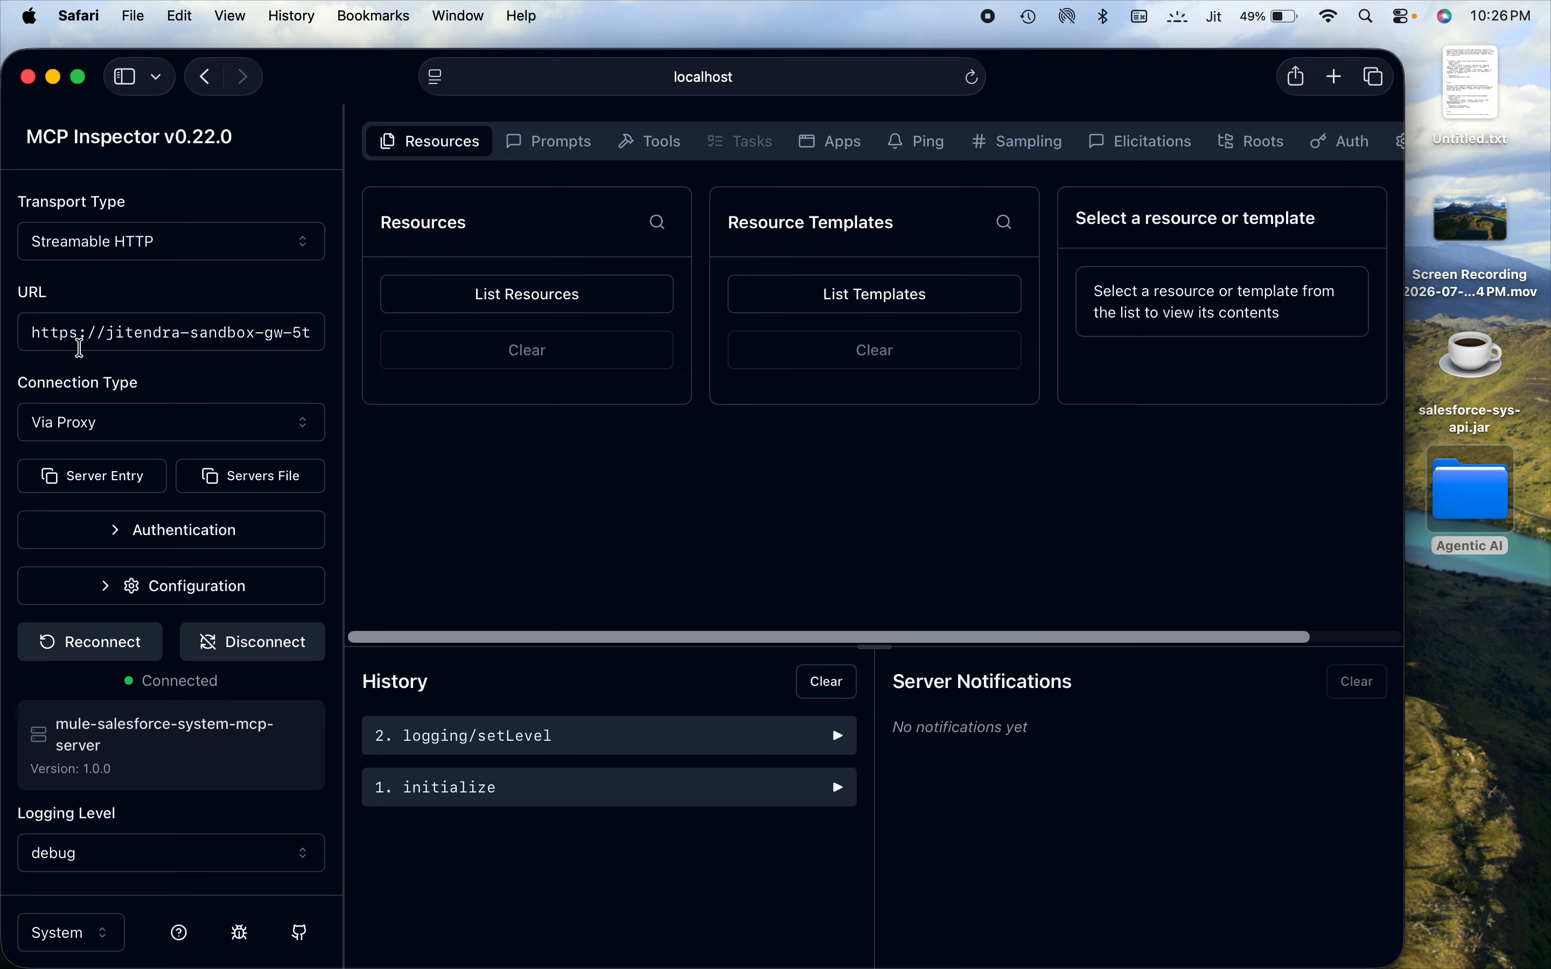
{"action": "left_click", "coordinate": [654, 155]}
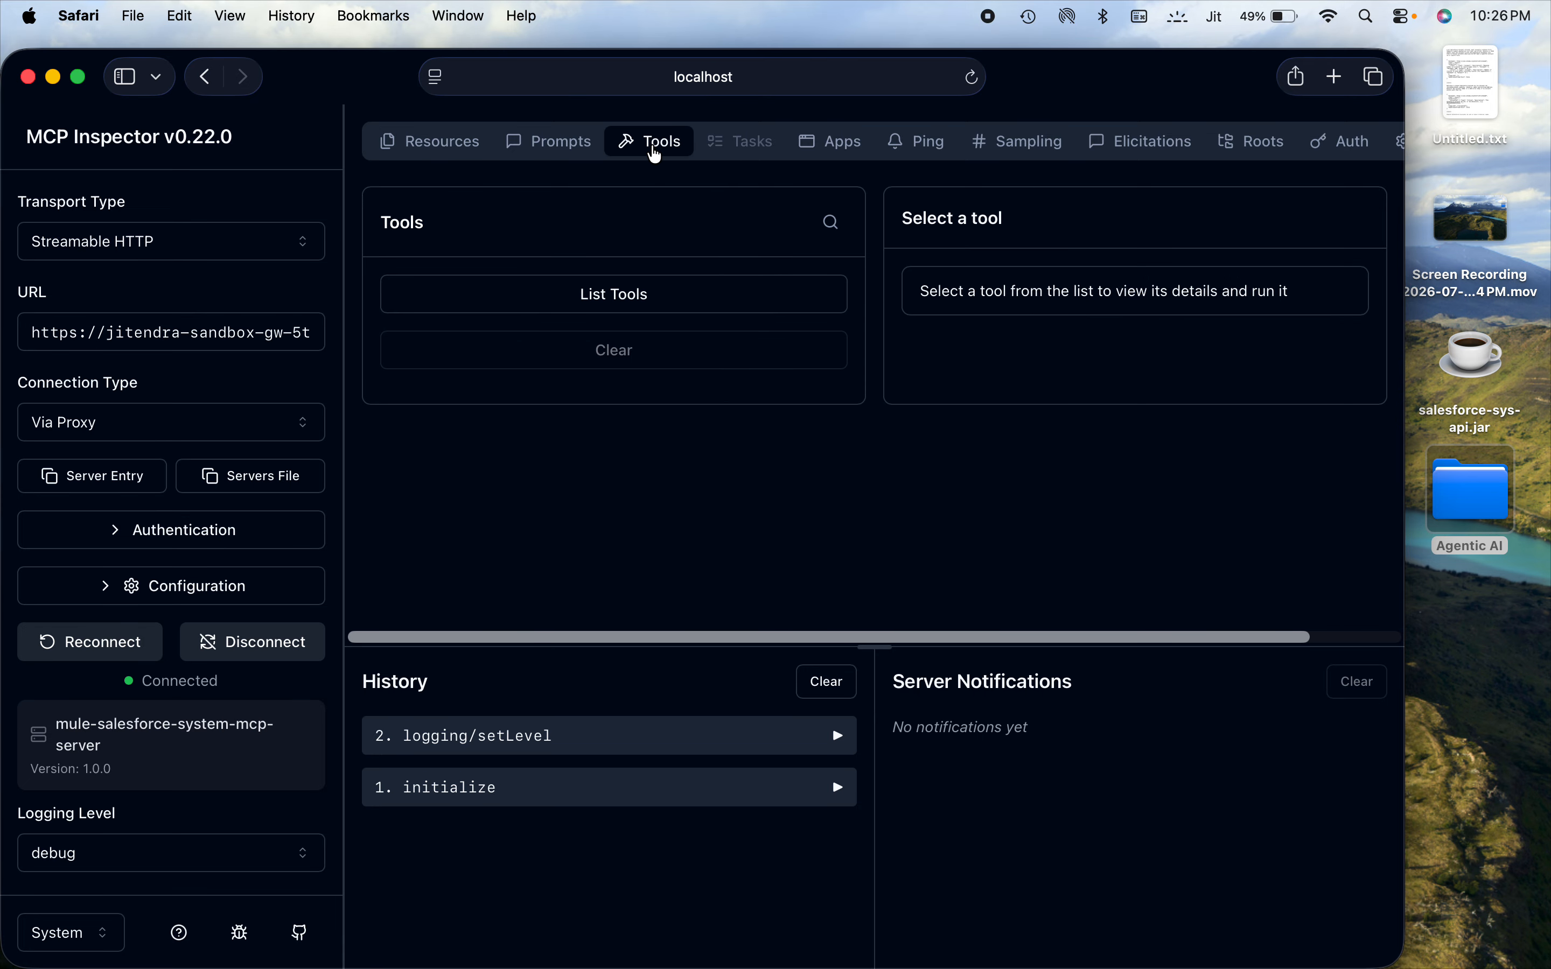
{"action": "left_click", "coordinate": [581, 300]}
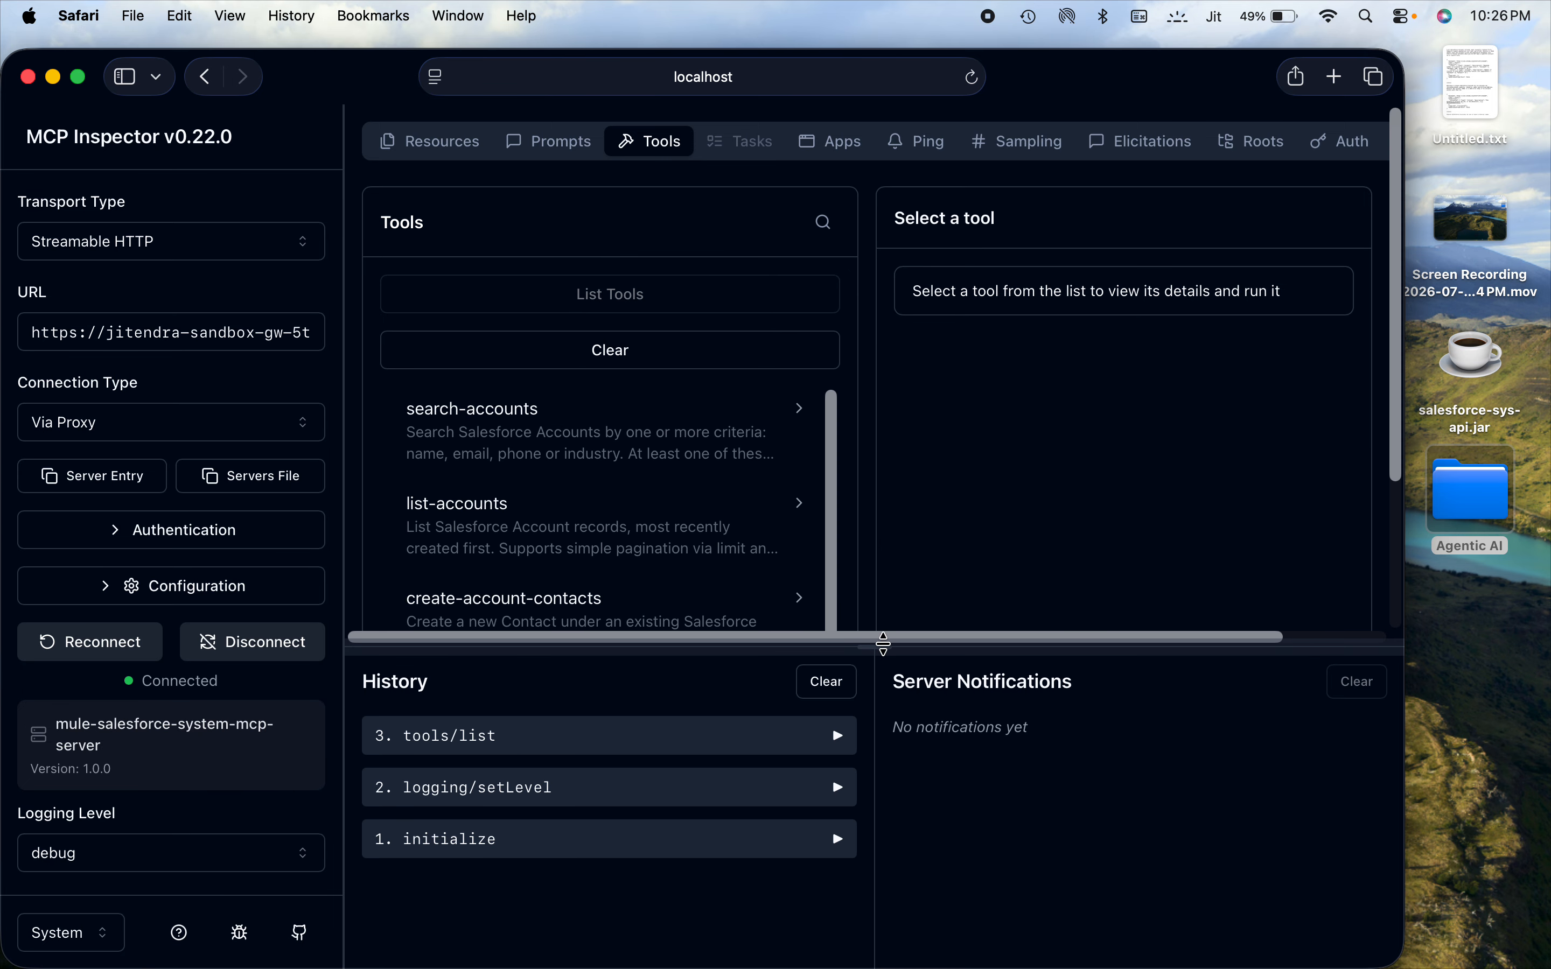
- Enlarge the tools area and run the create-accounts tool with the name Jitu Industry
{"action": "left_click_drag", "start_coordinate": [883, 643], "coordinate": [883, 864]}
{"action": "left_click", "coordinate": [522, 786]}
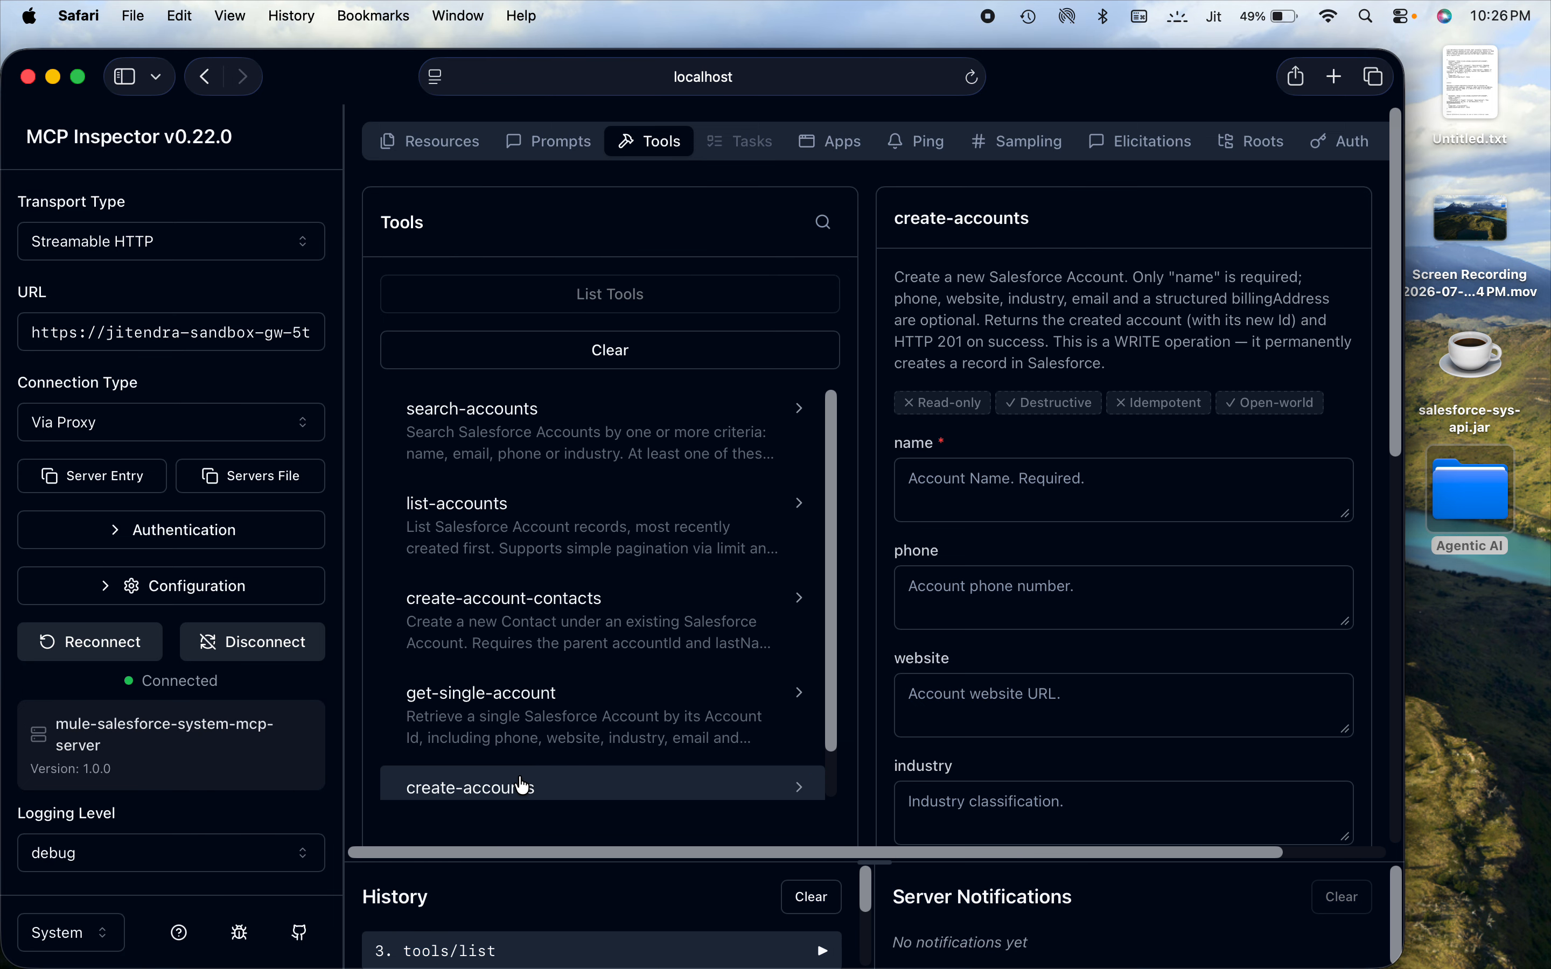
{"action": "left_click", "coordinate": [973, 505]}
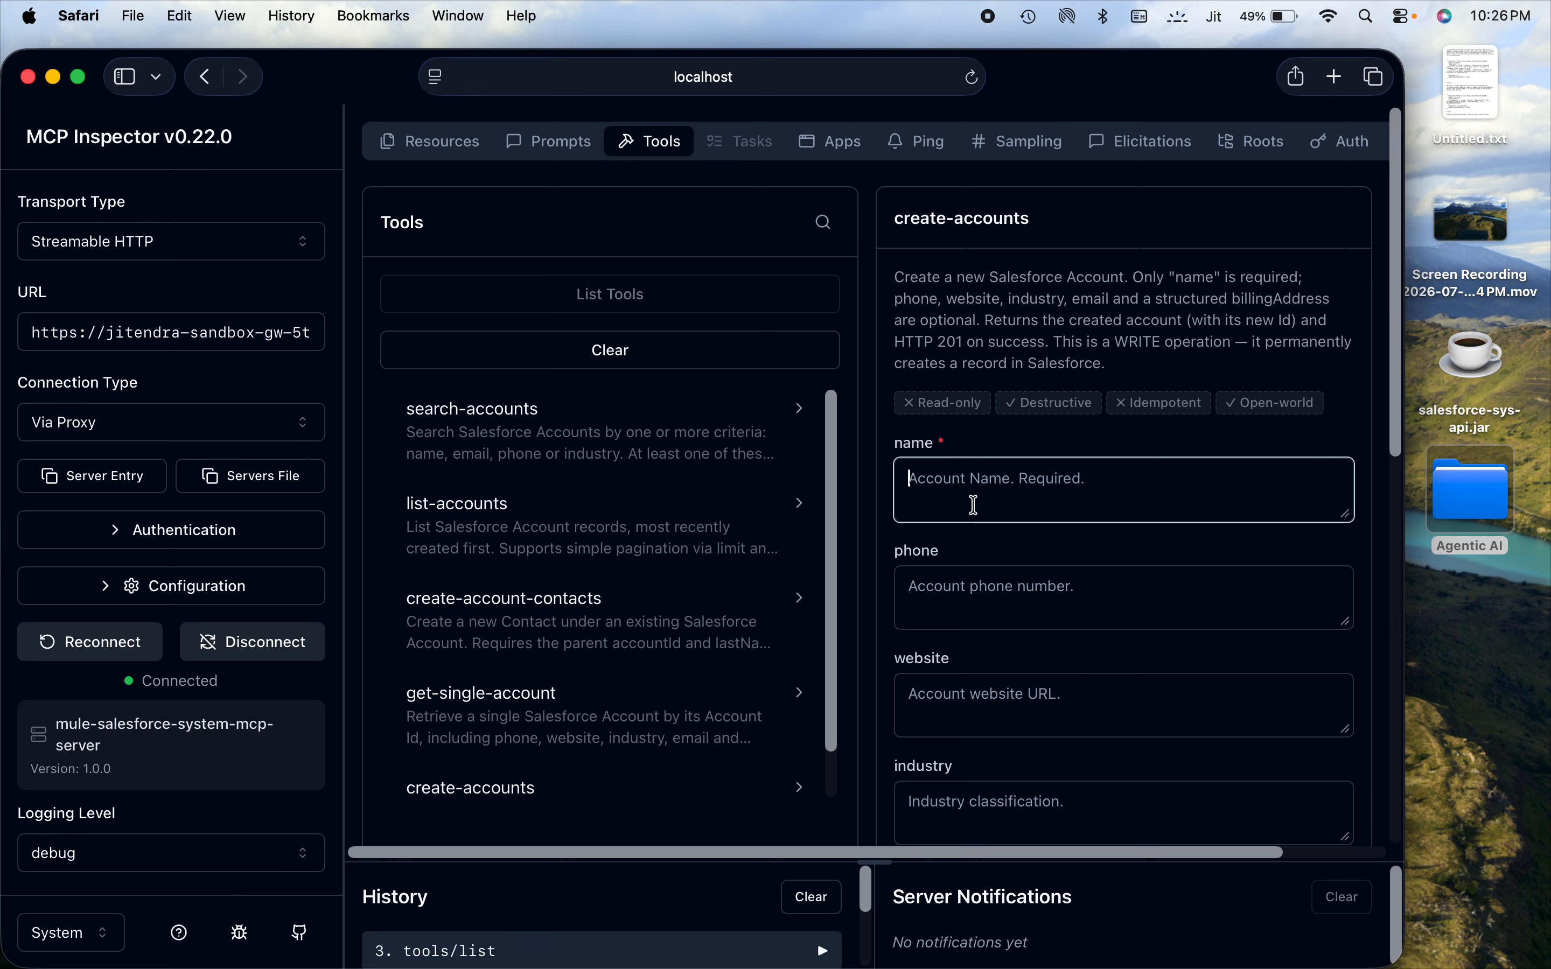
{"action": "type", "text": "Jit"}
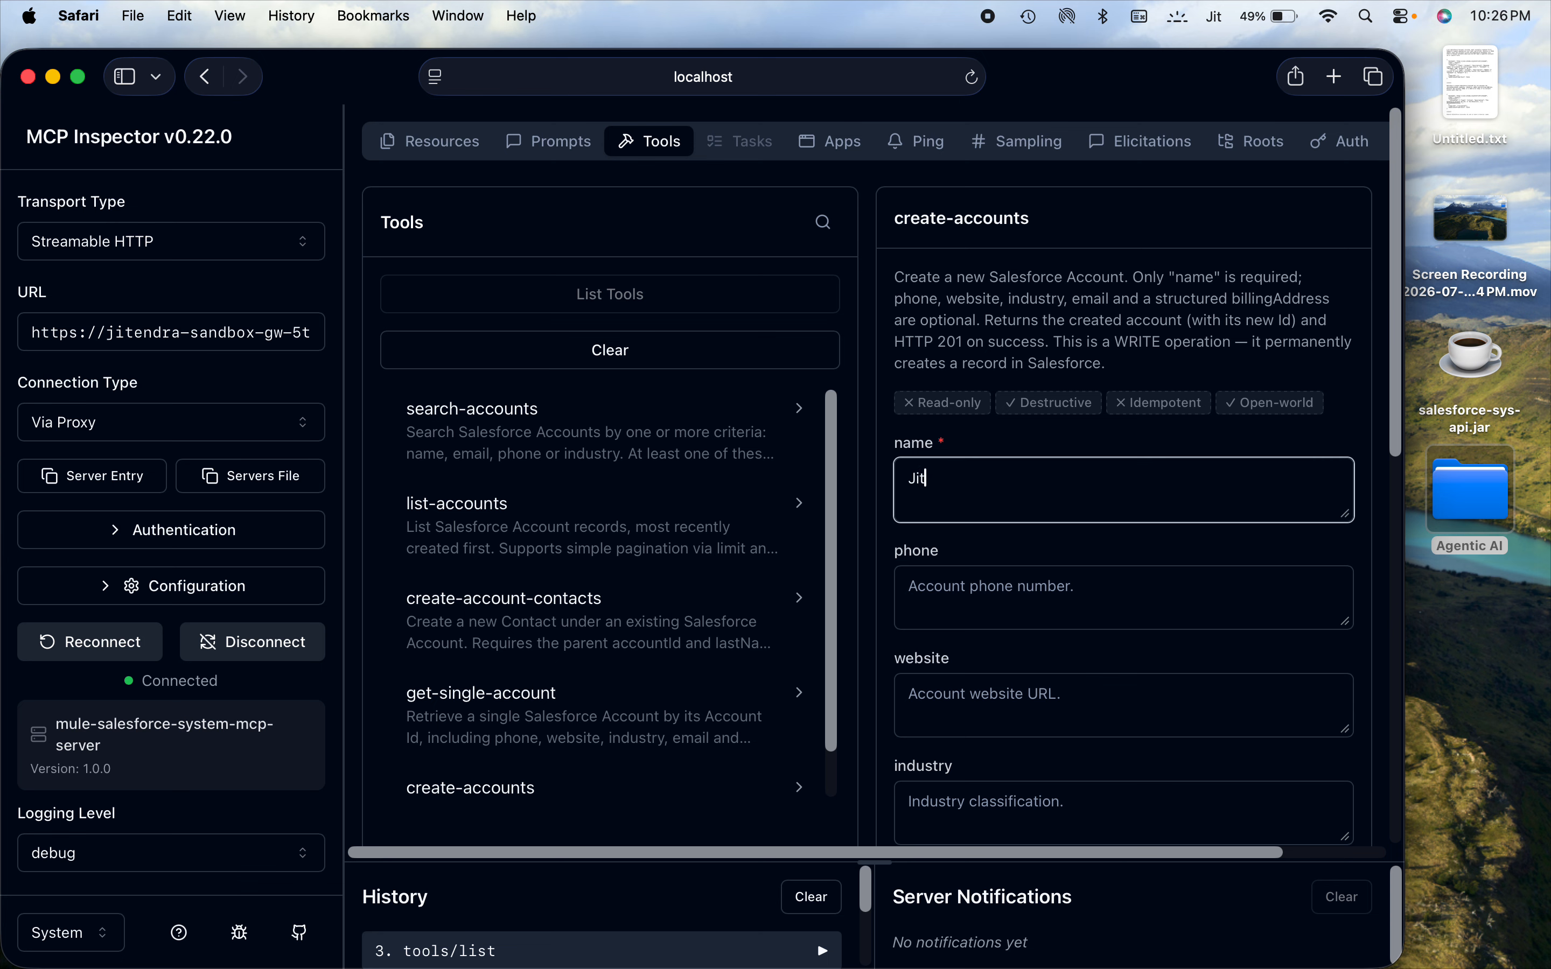
{"action": "type", "text": "u Industry"}
{"action": "left_click_drag", "start_coordinate": [1388, 419], "coordinate": [1463, 932]}
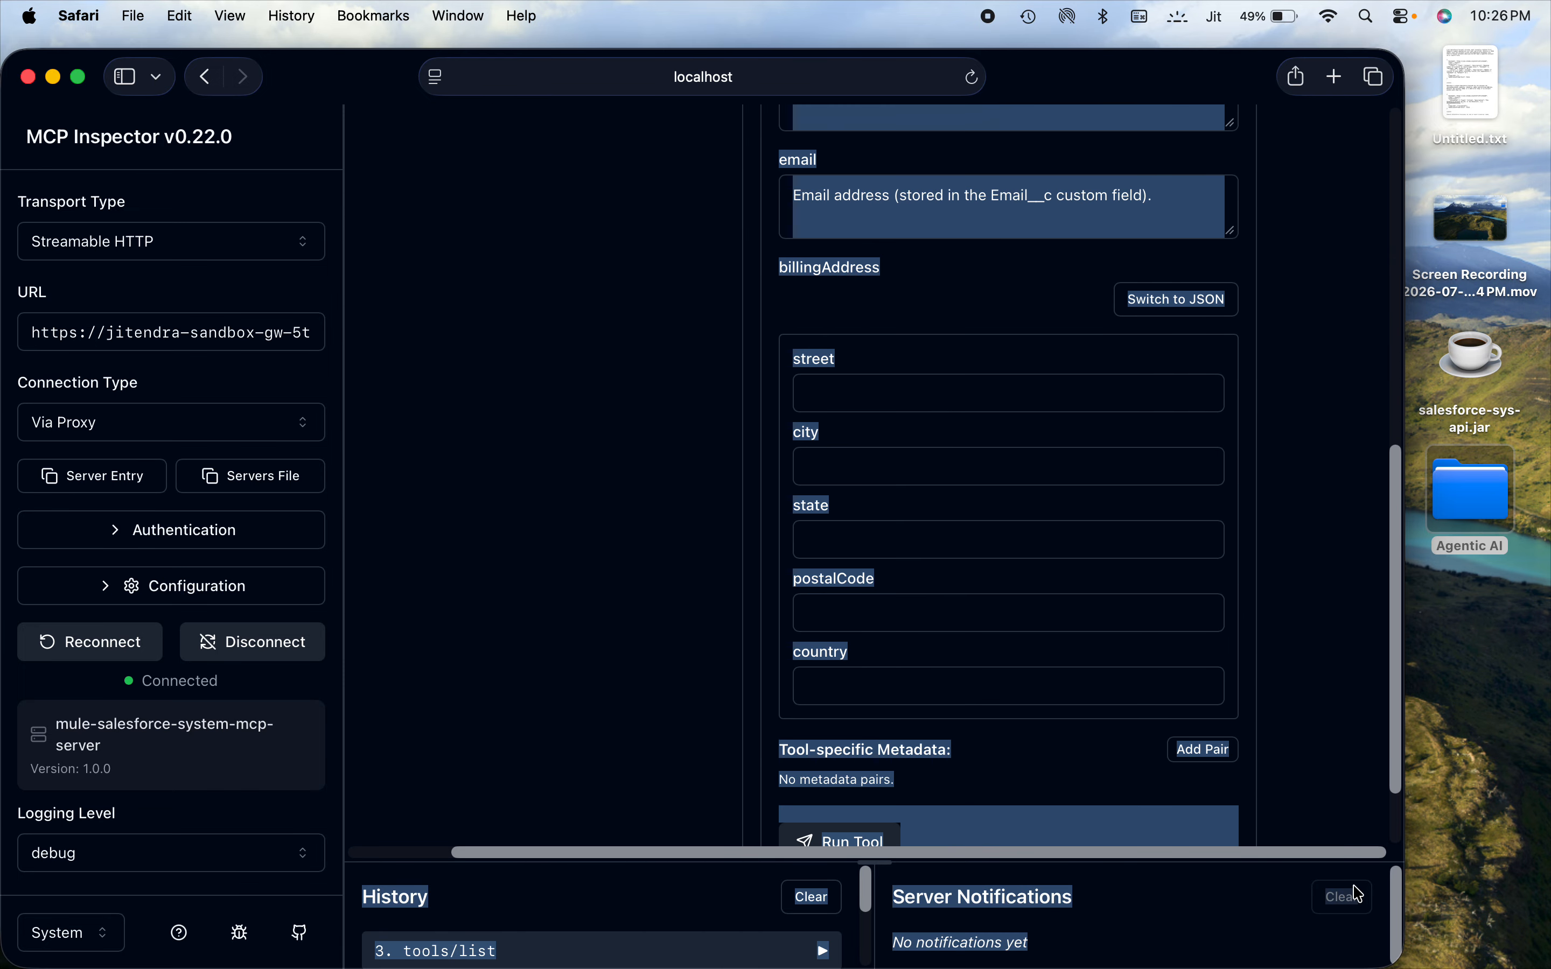
{"action": "left_click", "coordinate": [825, 841]}
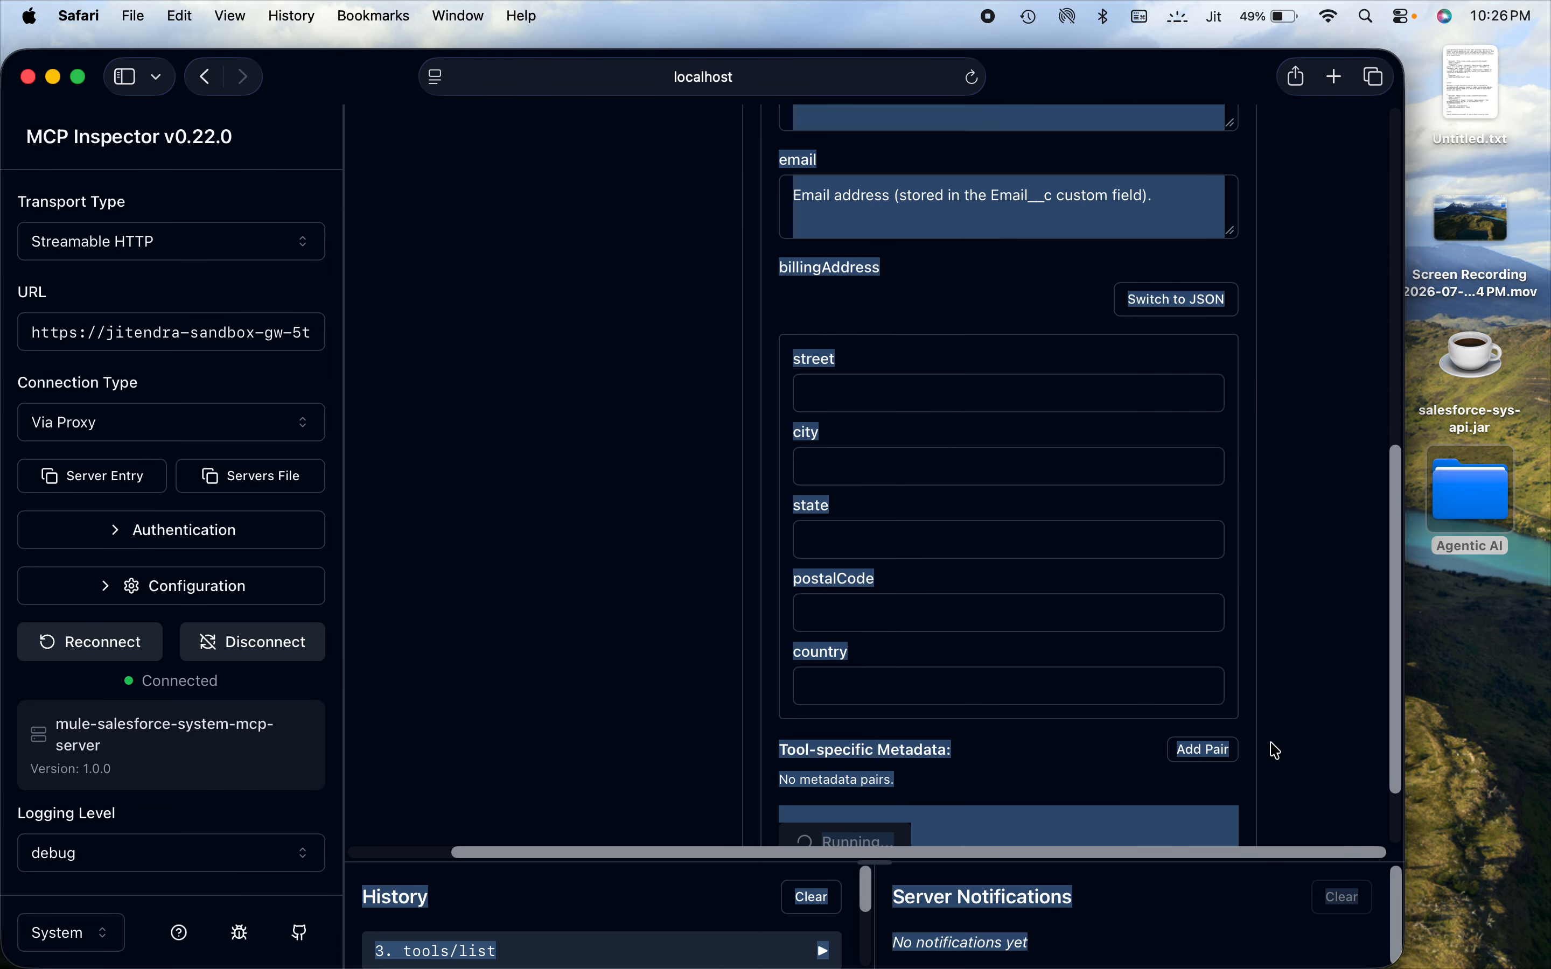
- Examine the create-accounts result with item 0 of its debug items expanded, and put the Inspector window in full screen
{"action": "left_click", "coordinate": [1390, 690]}
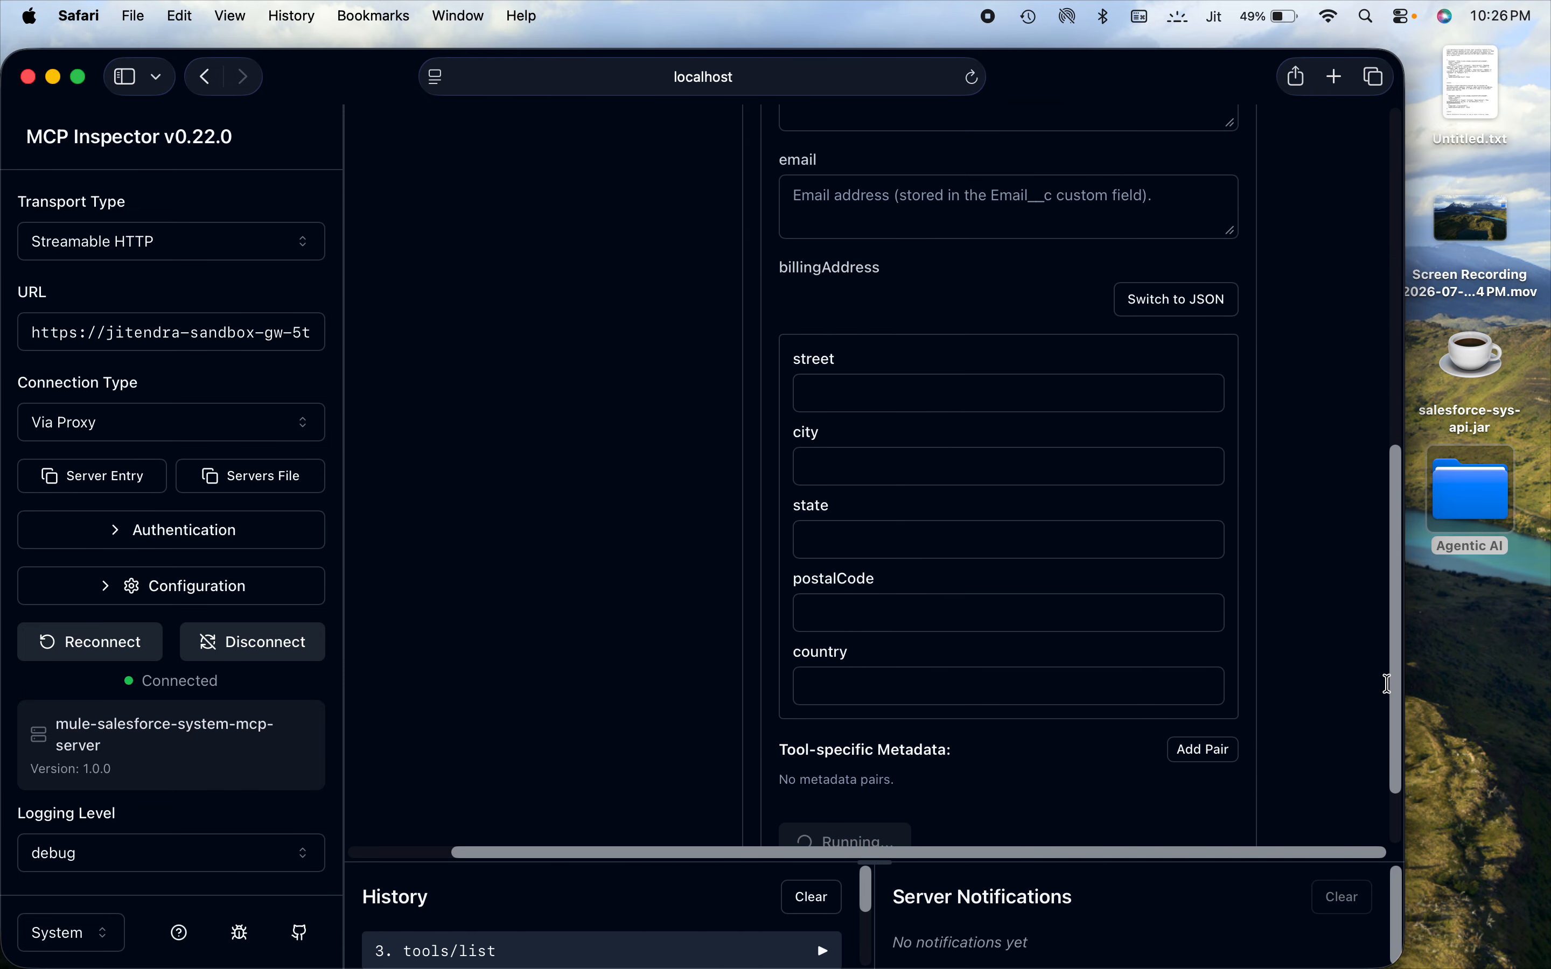
{"action": "scroll", "coordinate": [1395, 705], "scroll_direction": "down", "scroll_amount": 5}
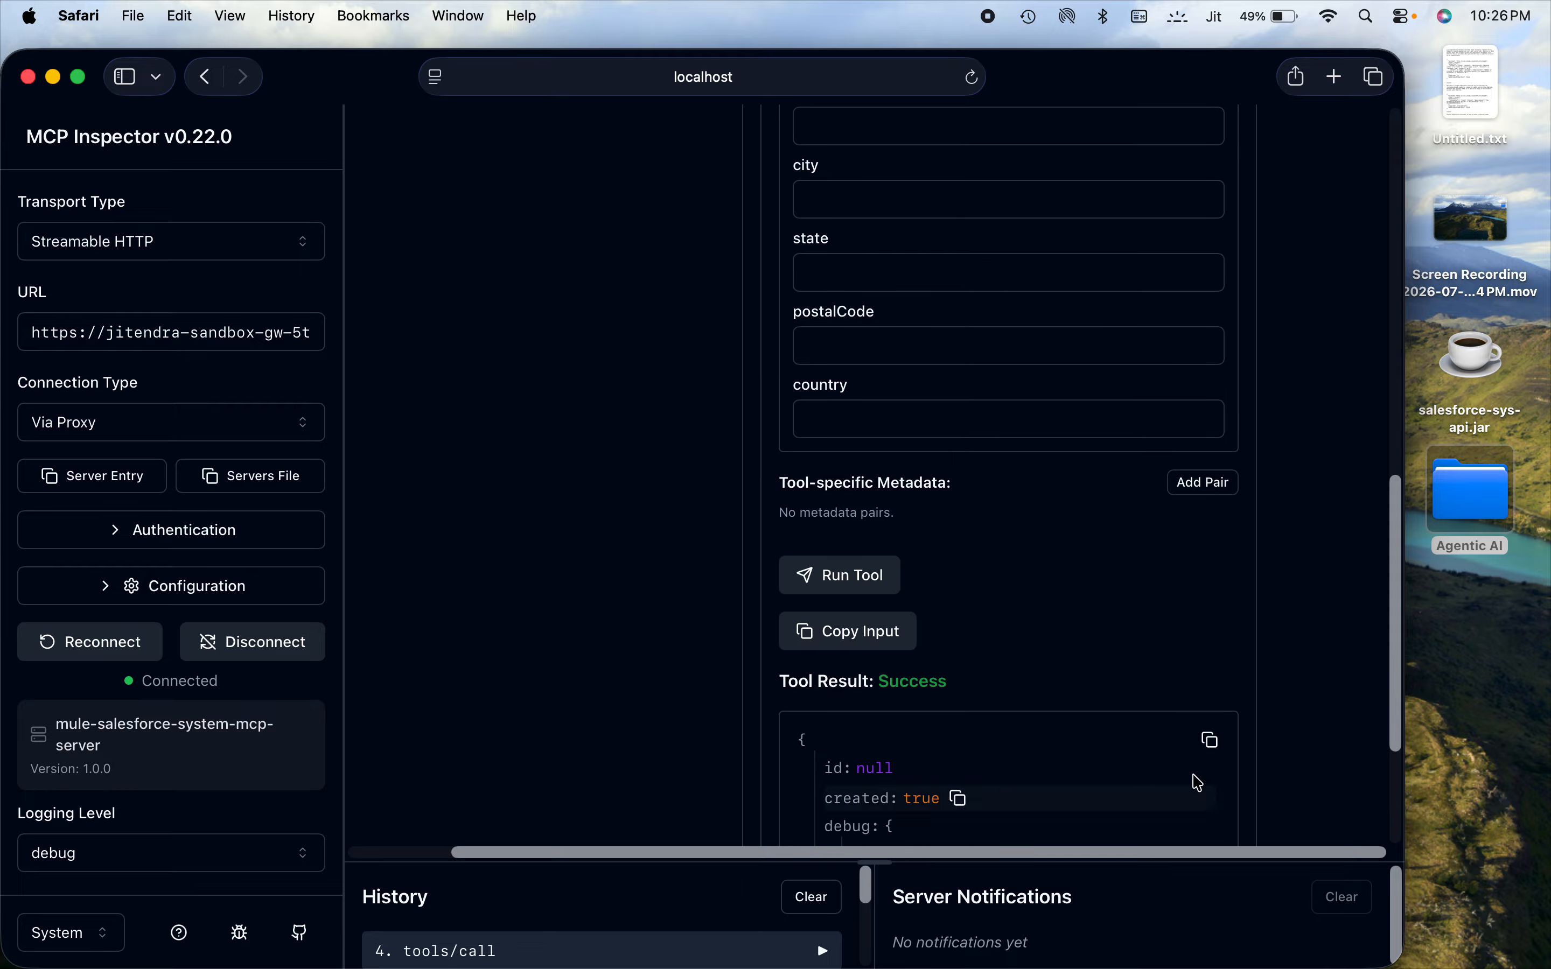
{"action": "scroll", "coordinate": [1393, 677], "scroll_direction": "down", "scroll_amount": 4}
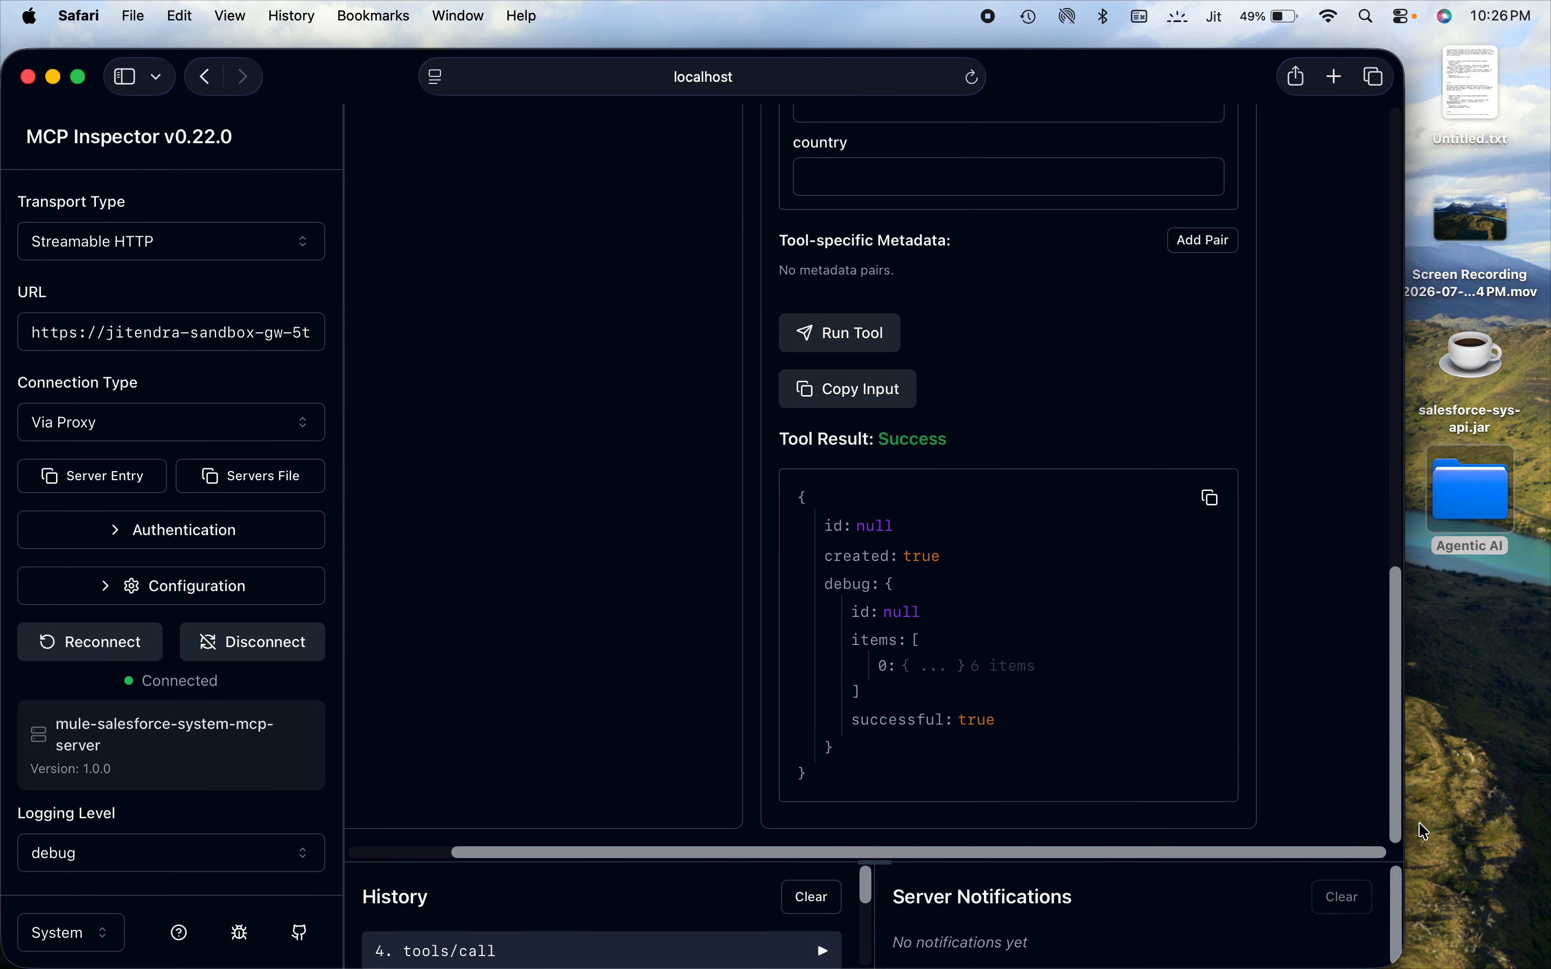
{"action": "left_click", "coordinate": [906, 664]}
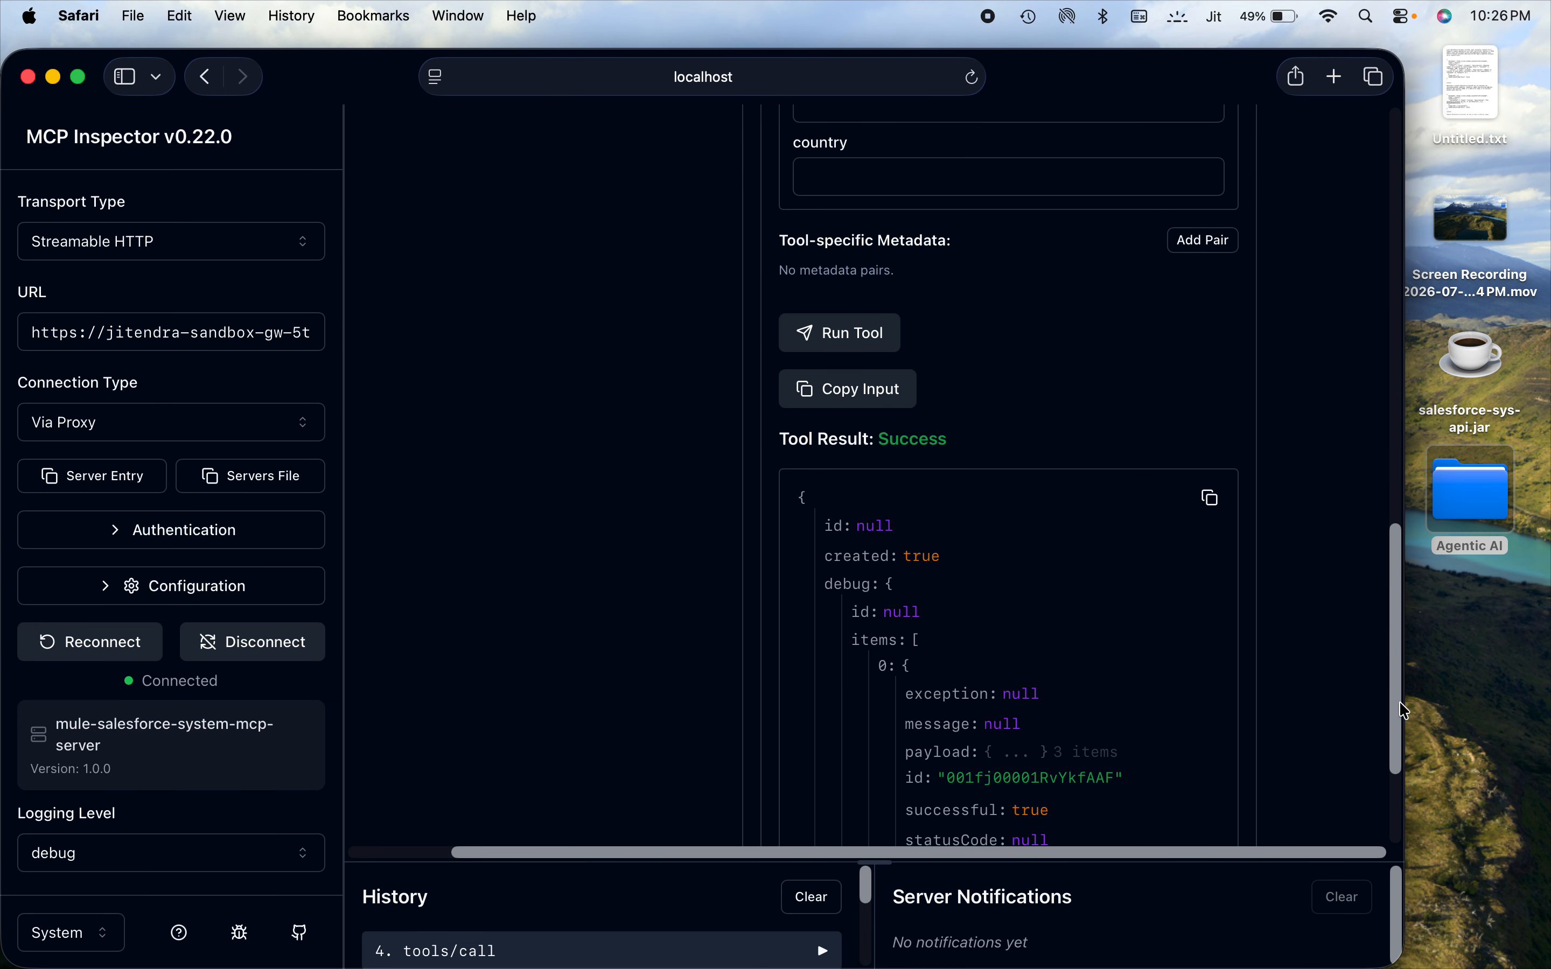
{"action": "left_click_drag", "start_coordinate": [1402, 711], "coordinate": [1362, 274]}
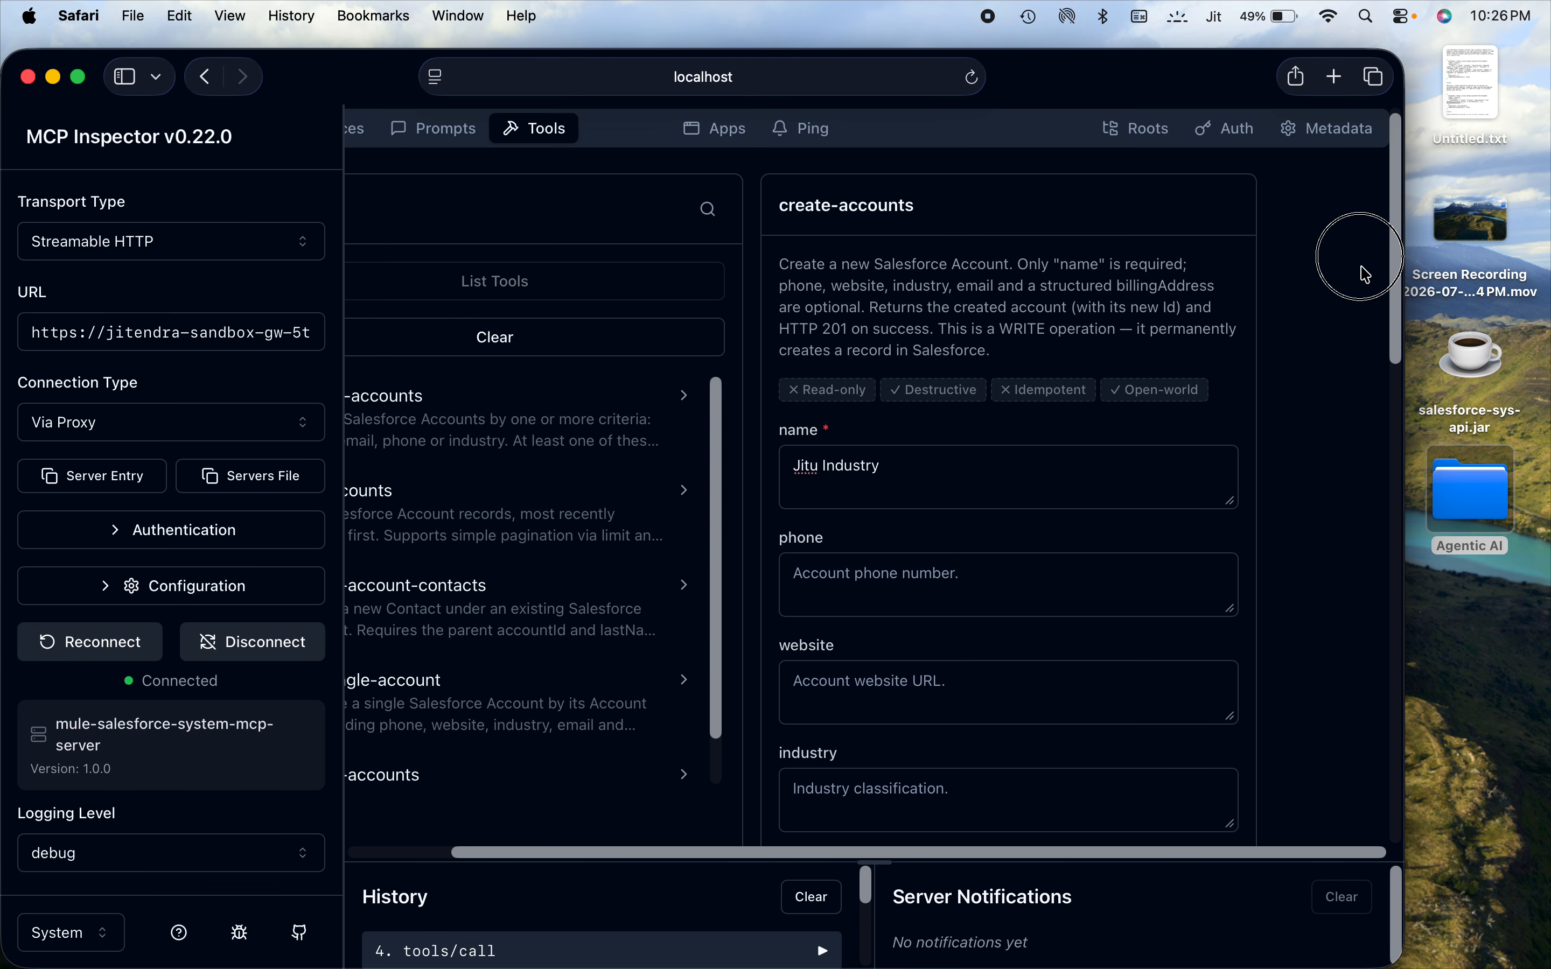
{"action": "left_click", "coordinate": [78, 77]}
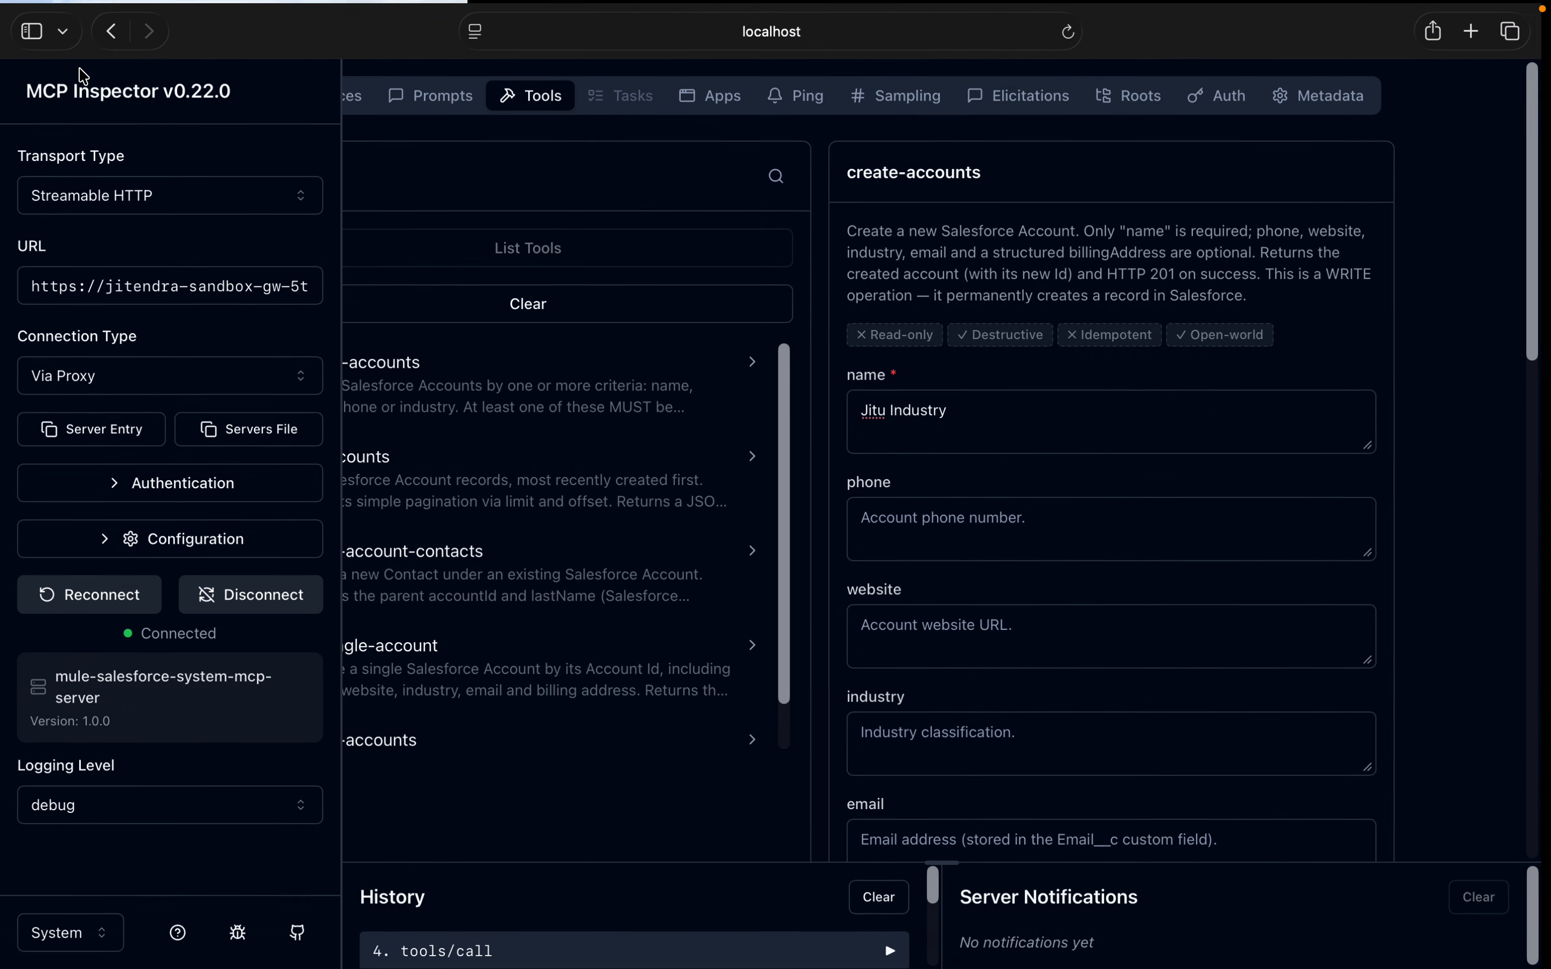